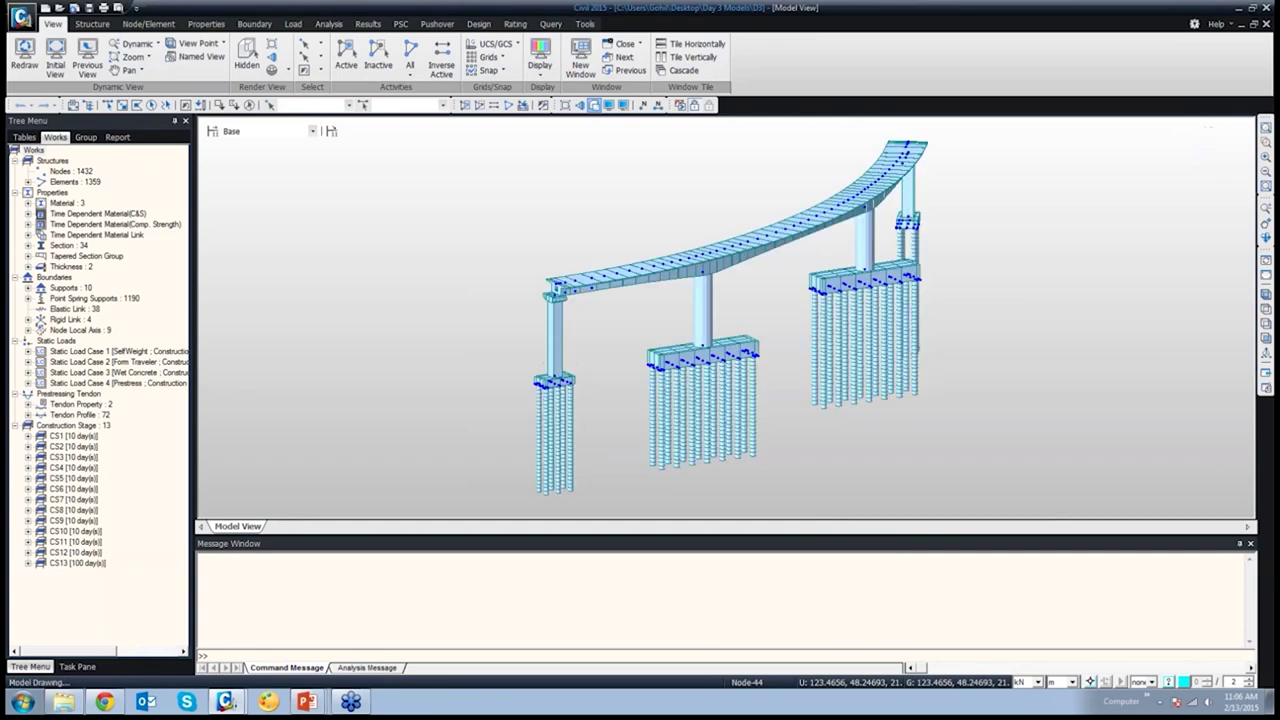
Turn off the node display for the bridge model in the Display settings
left_click(608, 105)
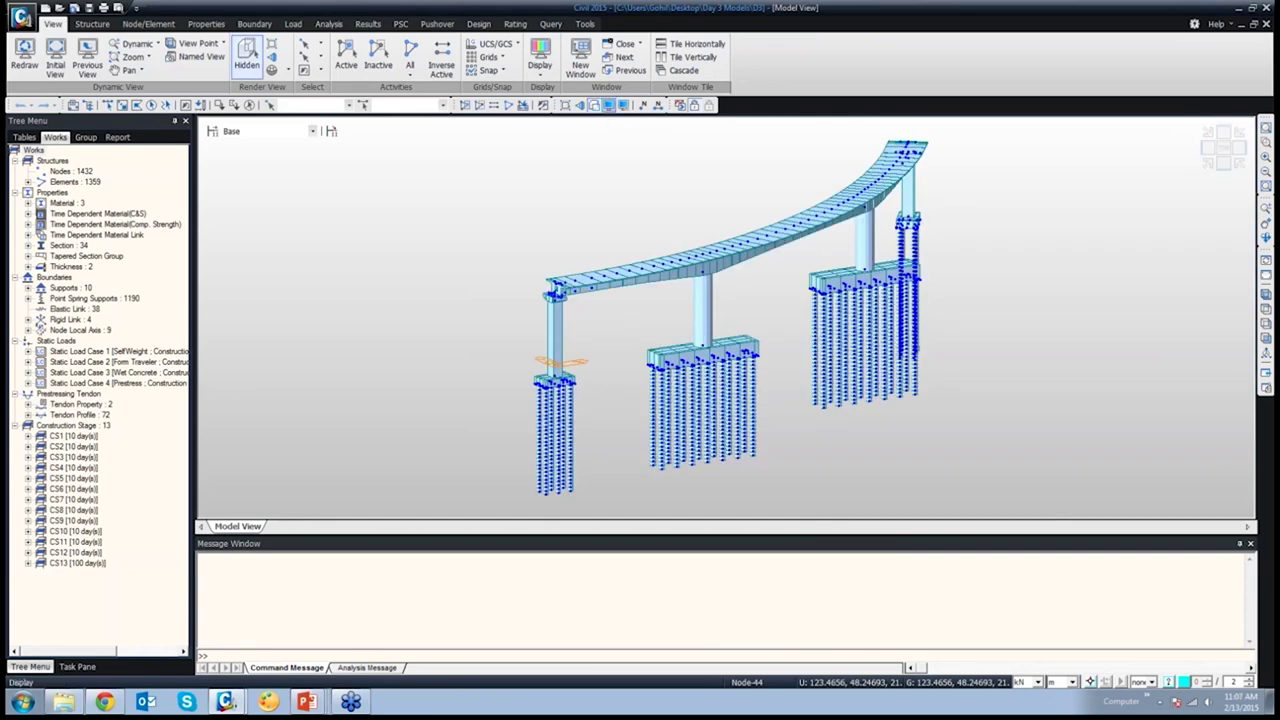
left_click(543, 270)
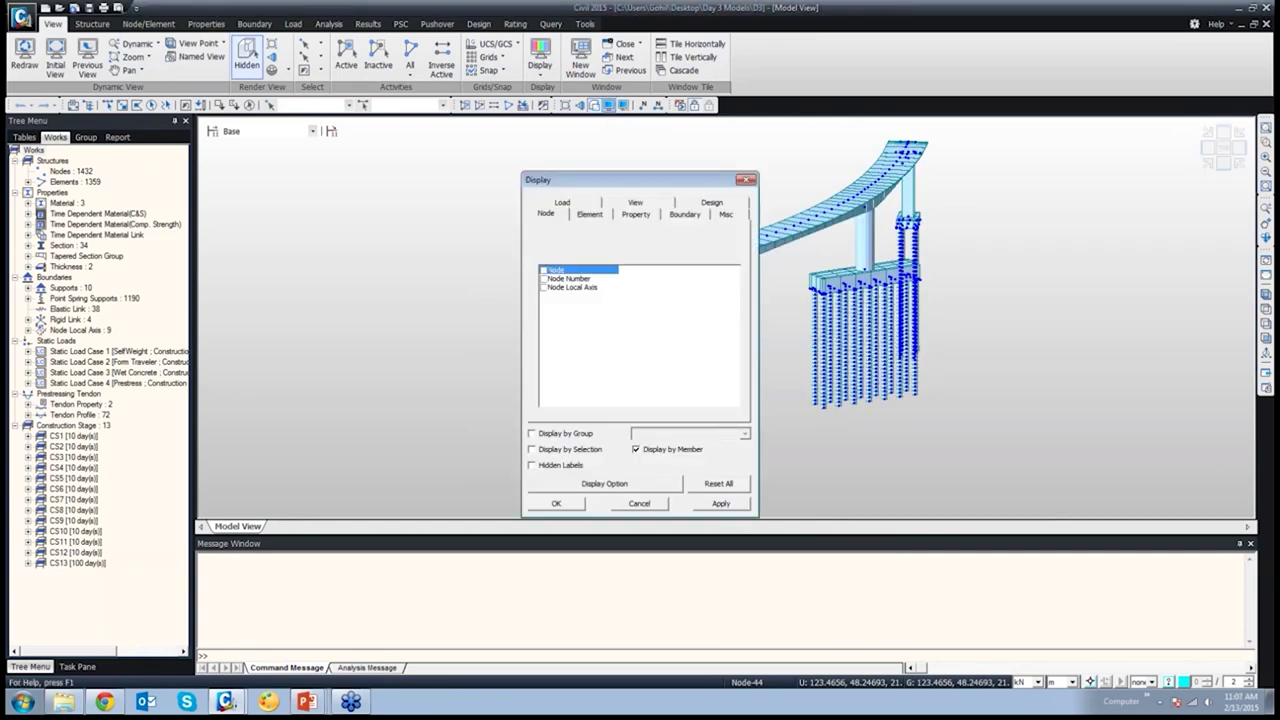
left_click(556, 503)
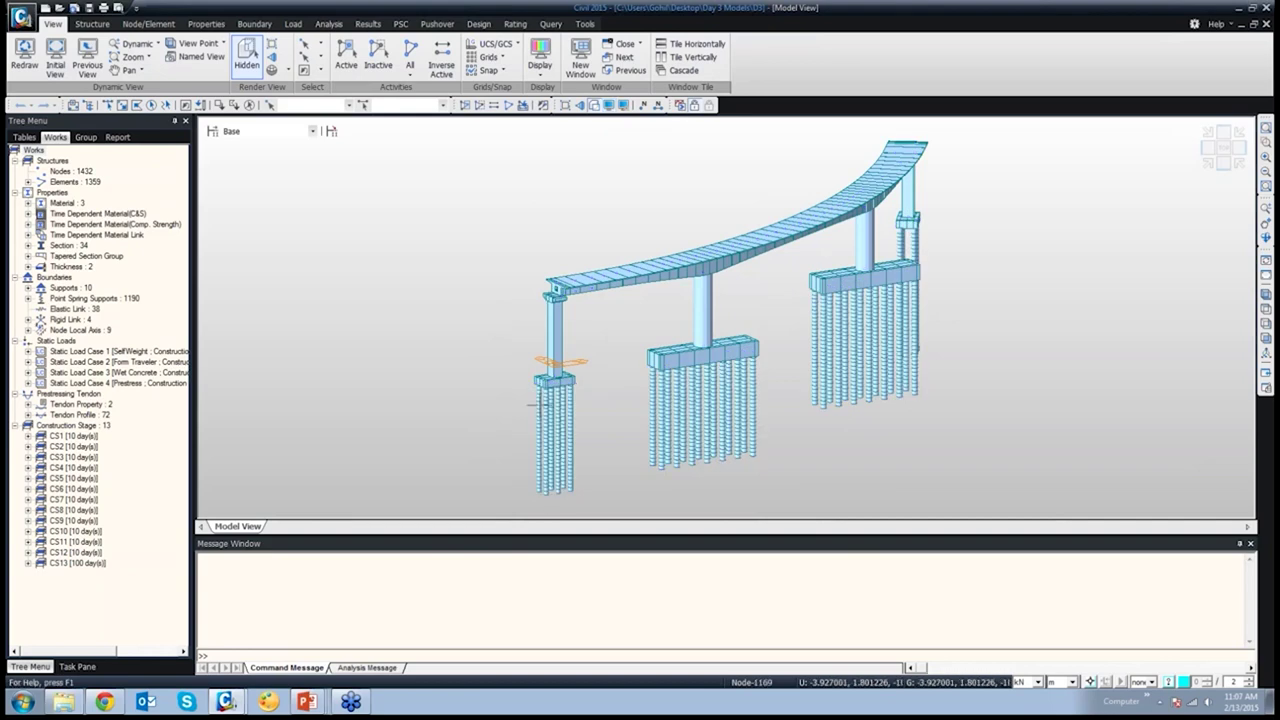
Step the model view through the construction stages from CS1 up to CS10
left_click(312, 131)
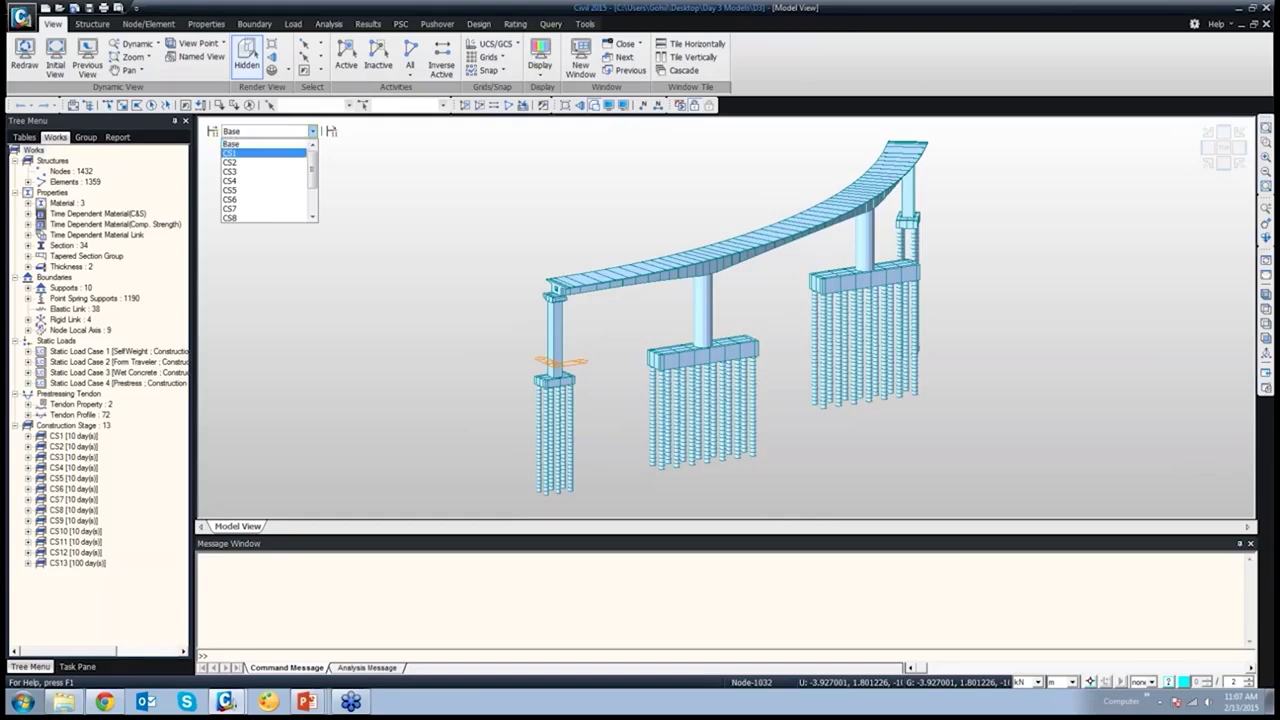
left_click(230, 153)
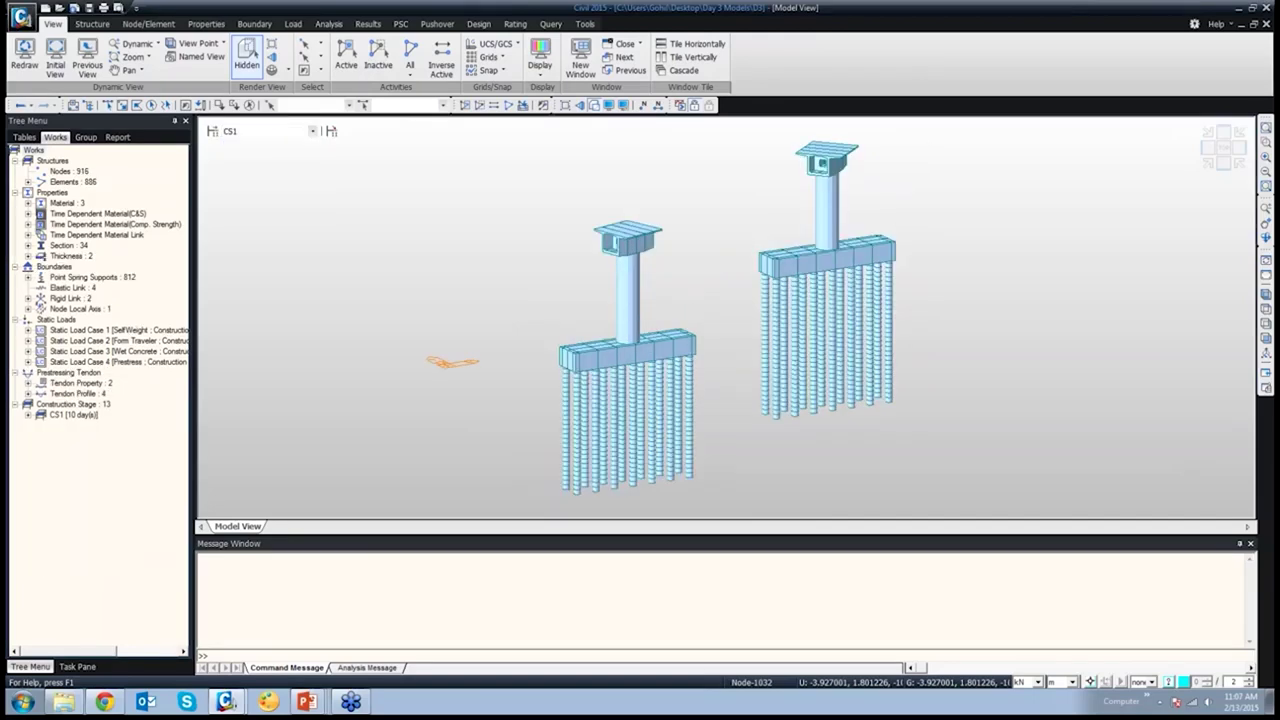
left_click(312, 131)
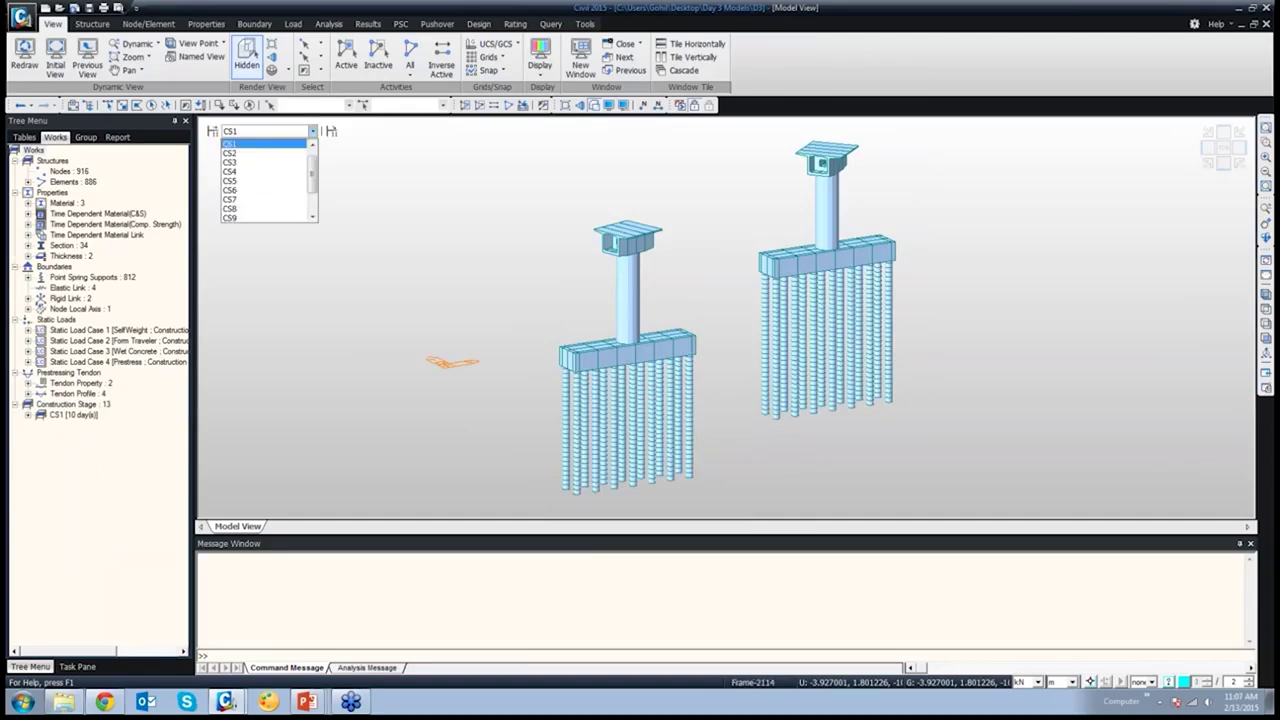
key("Down")
key("Return")
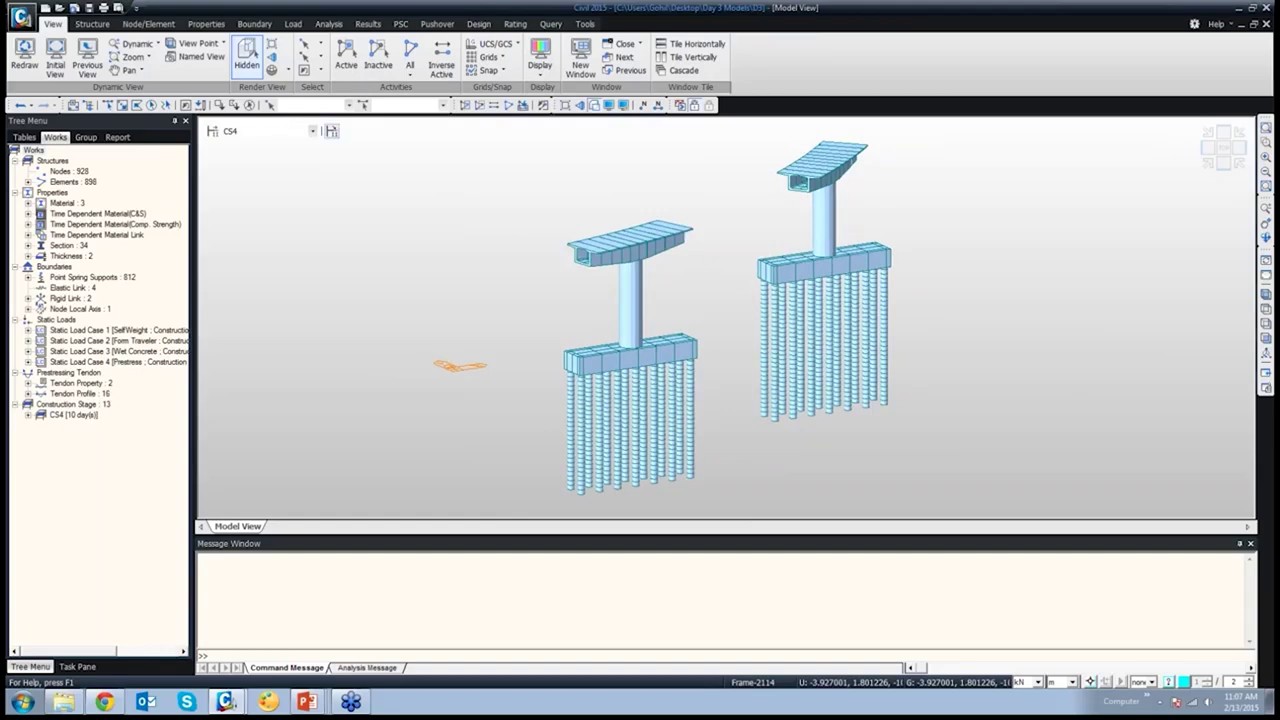
left_click(312, 131)
key("Return")
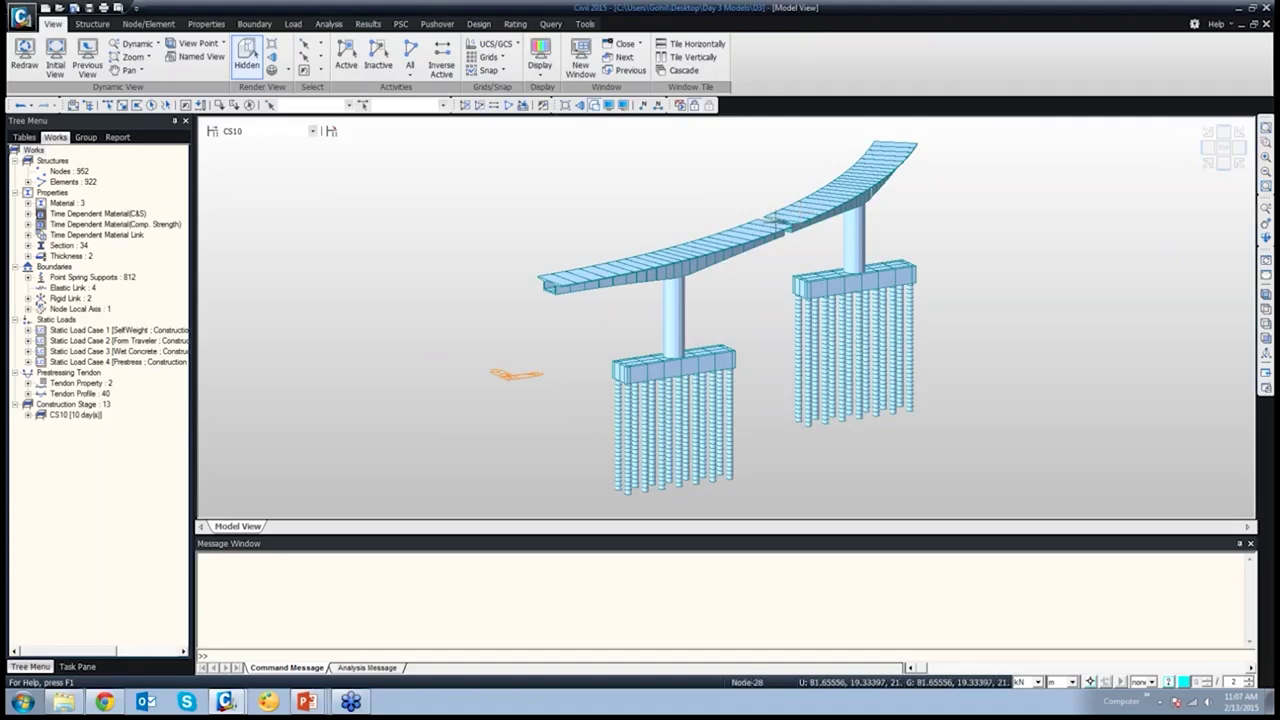
Show the model at construction stage CS11 and continue to CS12
left_click(312, 131)
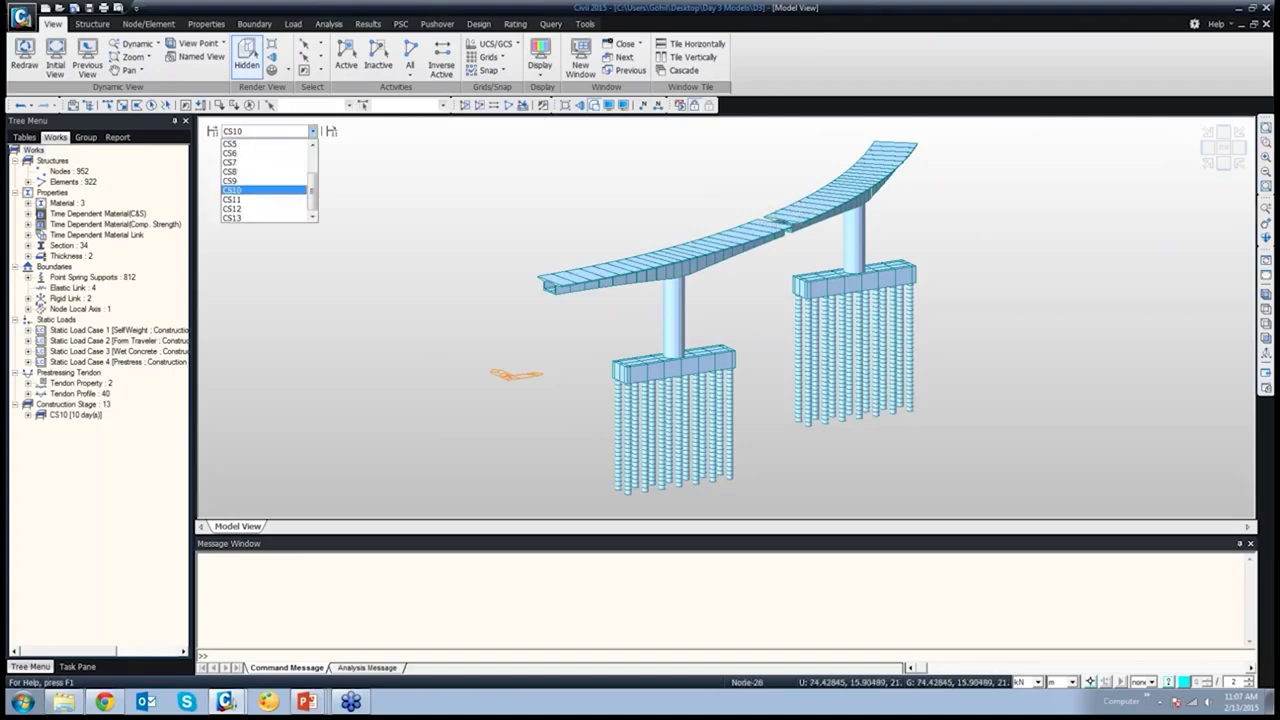
left_click(264, 199)
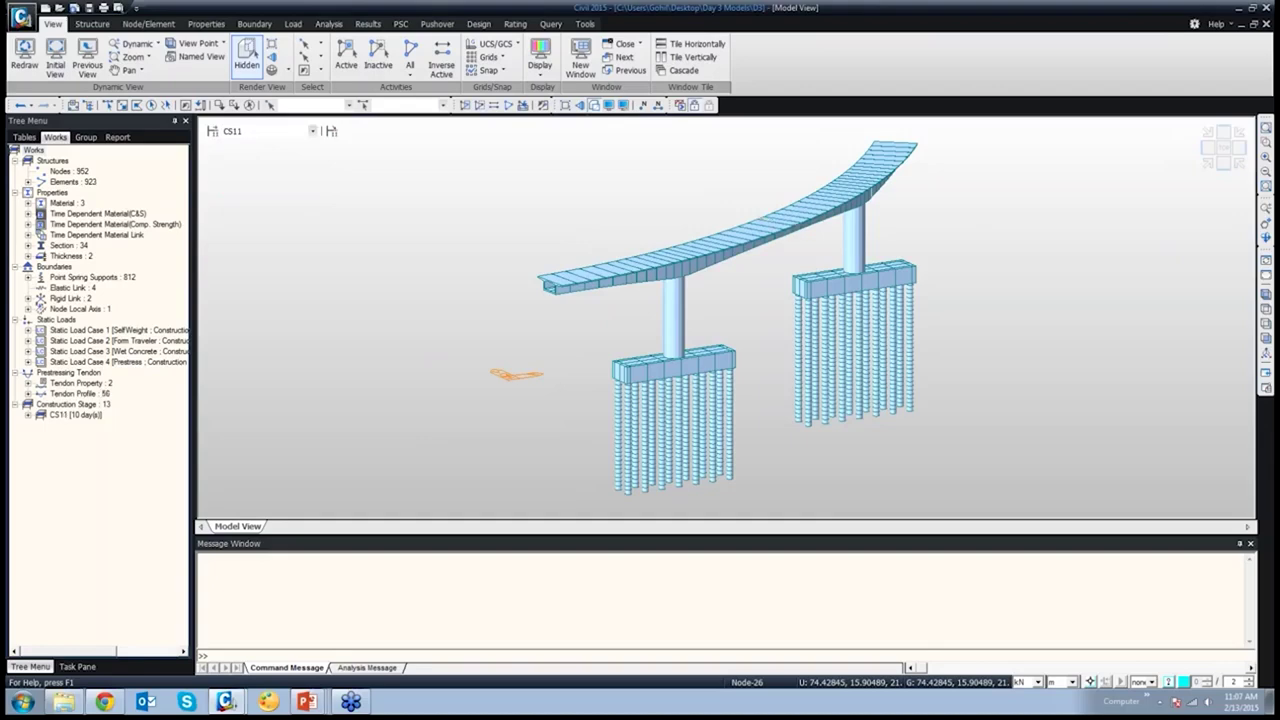
left_click(312, 131)
key("Down")
key("Down")
key("Down")
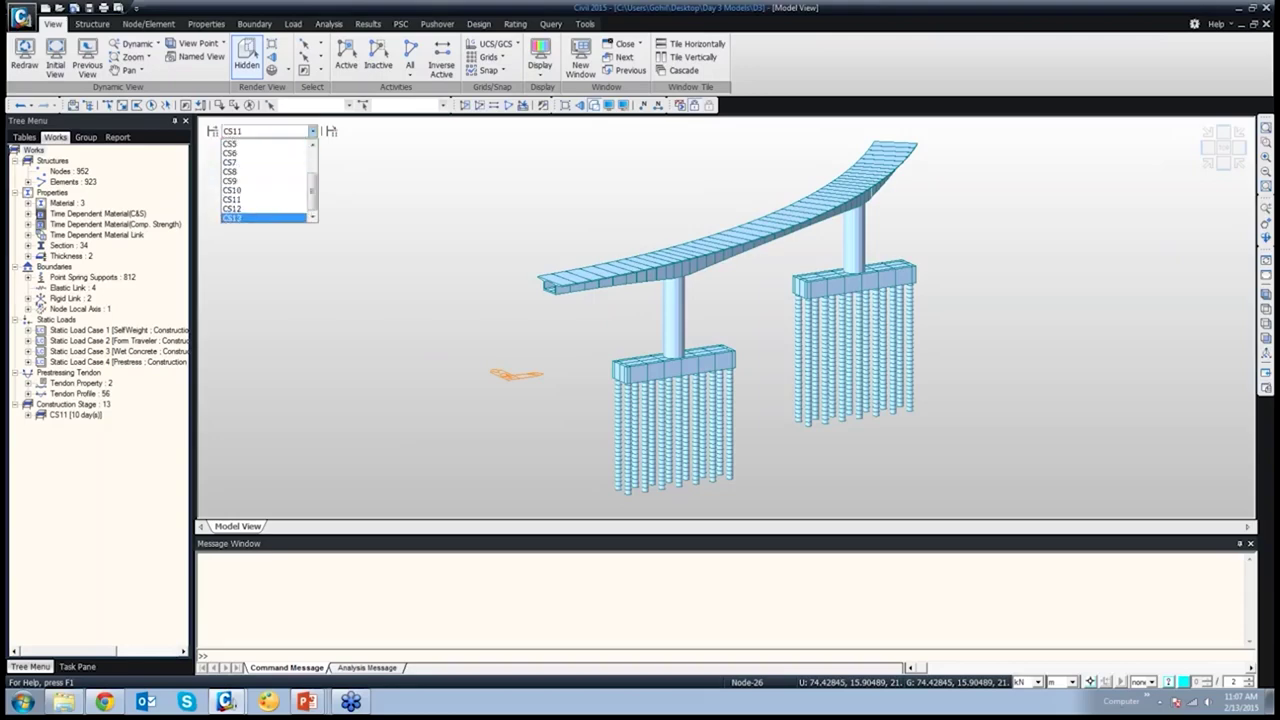
key("Up")
key("Return")
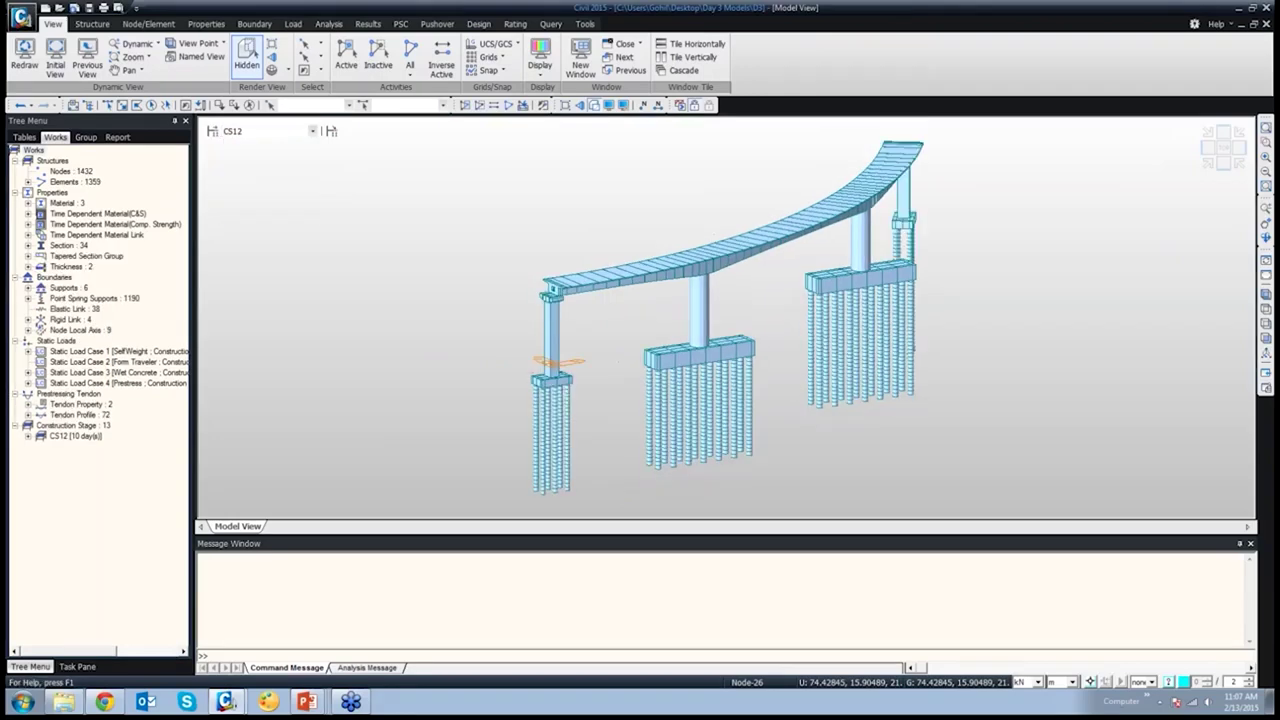
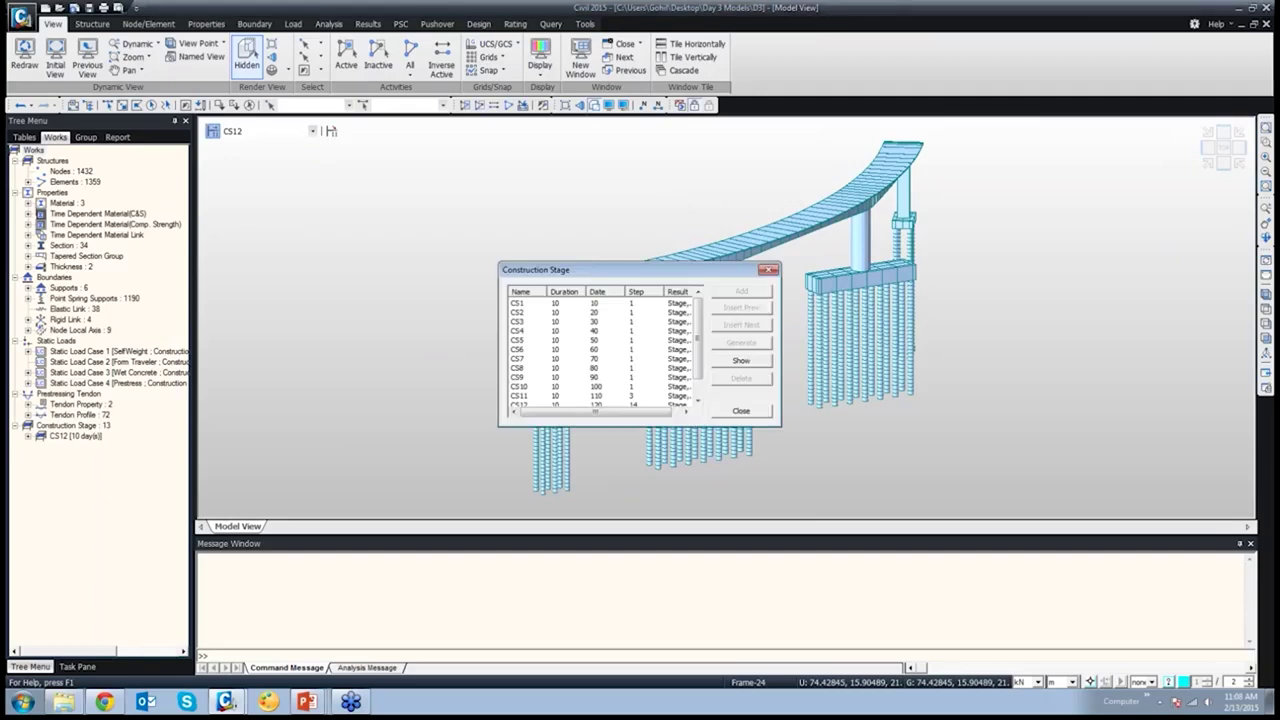
Close the construction stage list and return the model to the Base stage
left_click(741, 410)
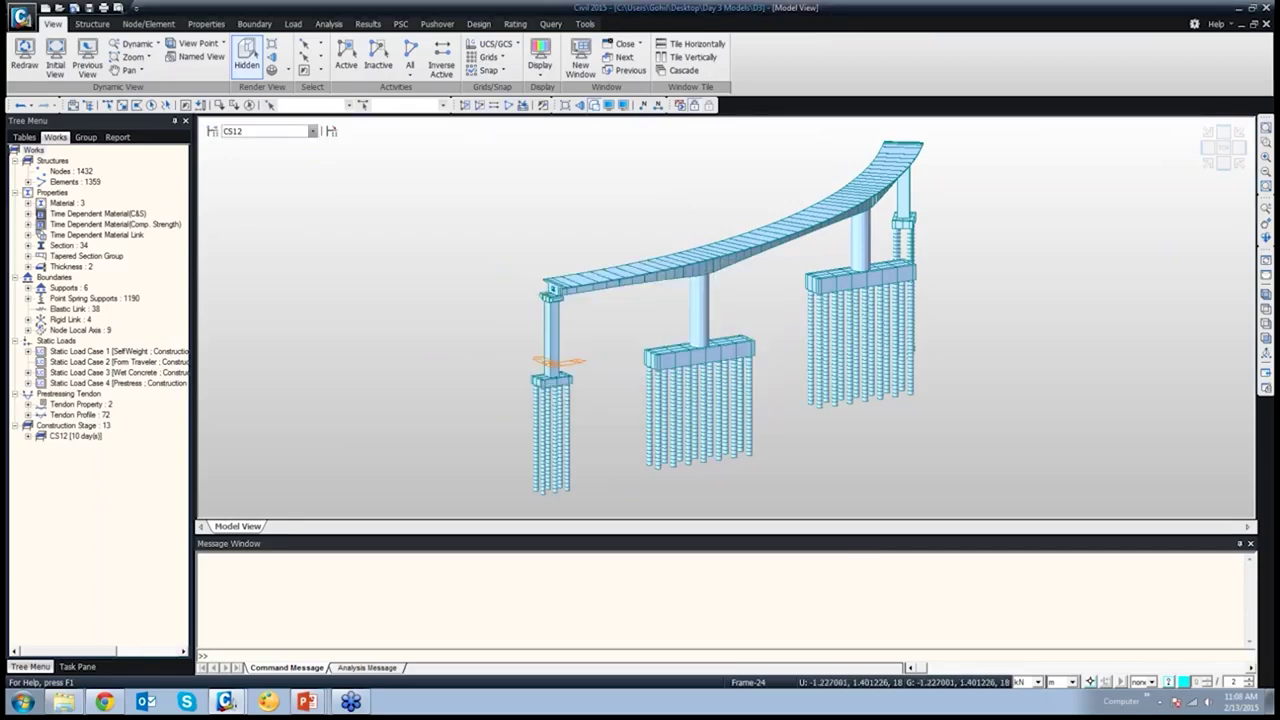
left_click(313, 131)
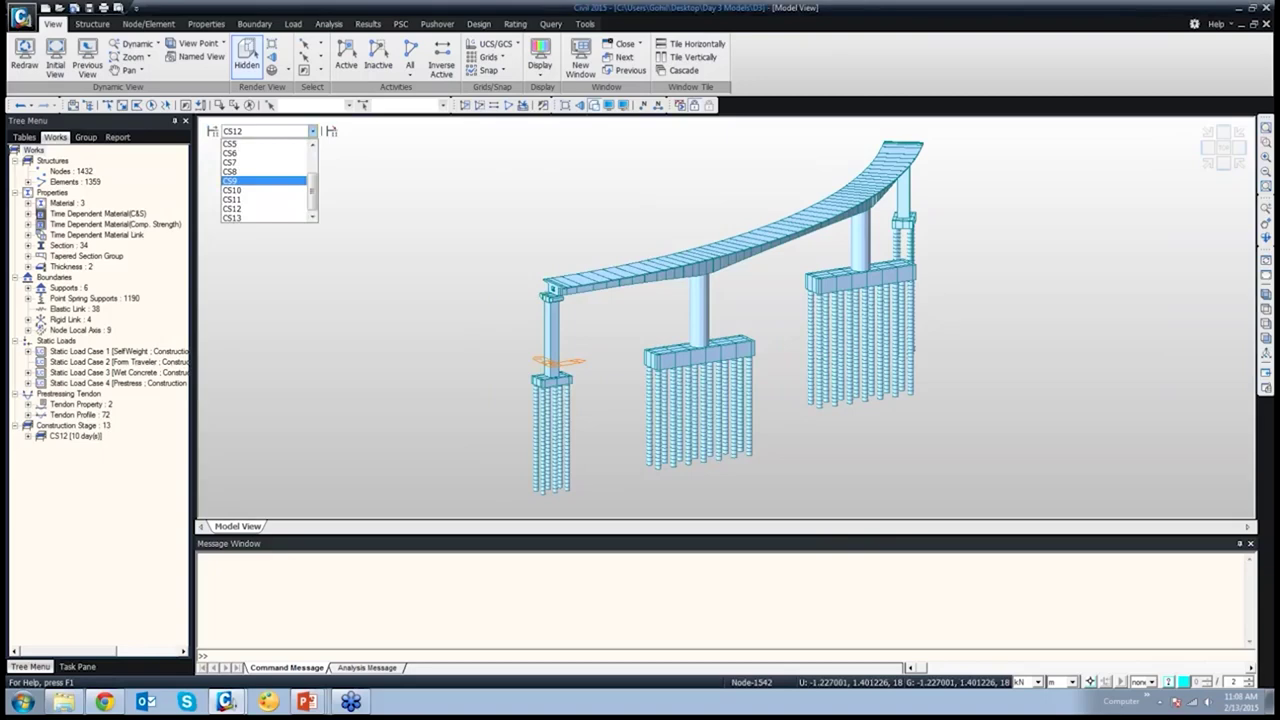
left_click_drag(312, 190, 312, 166)
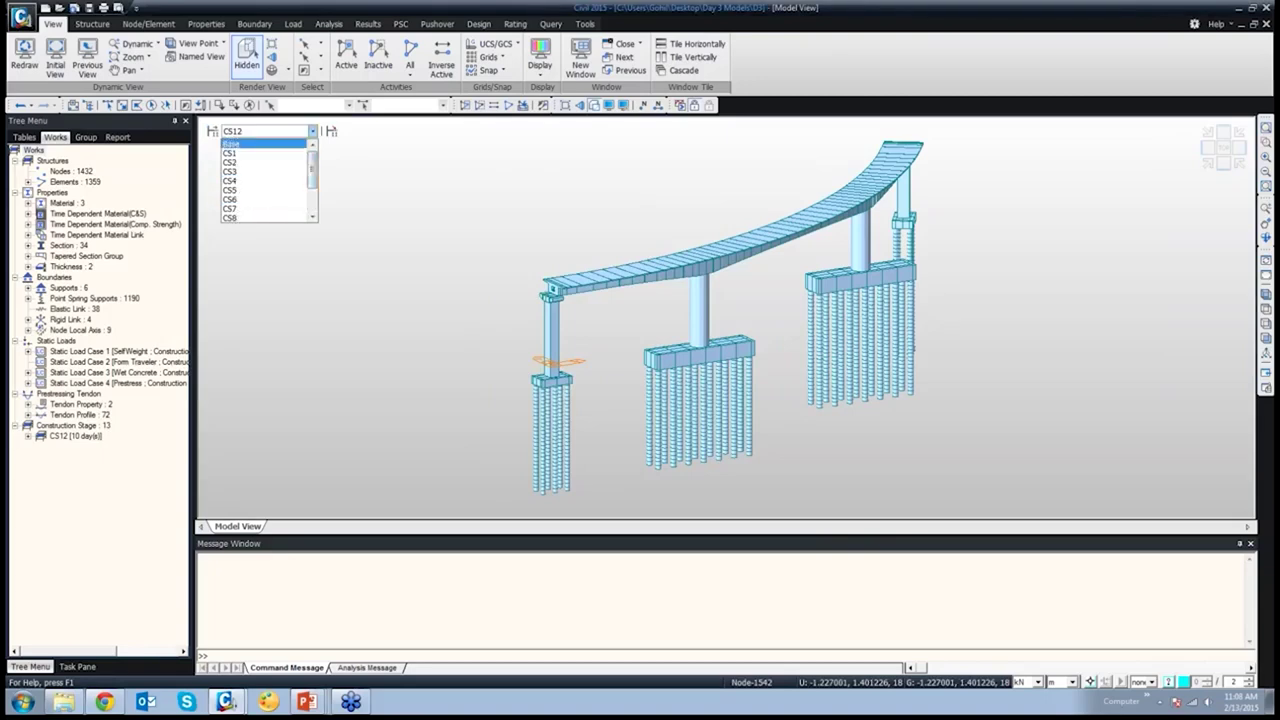
key("Return")
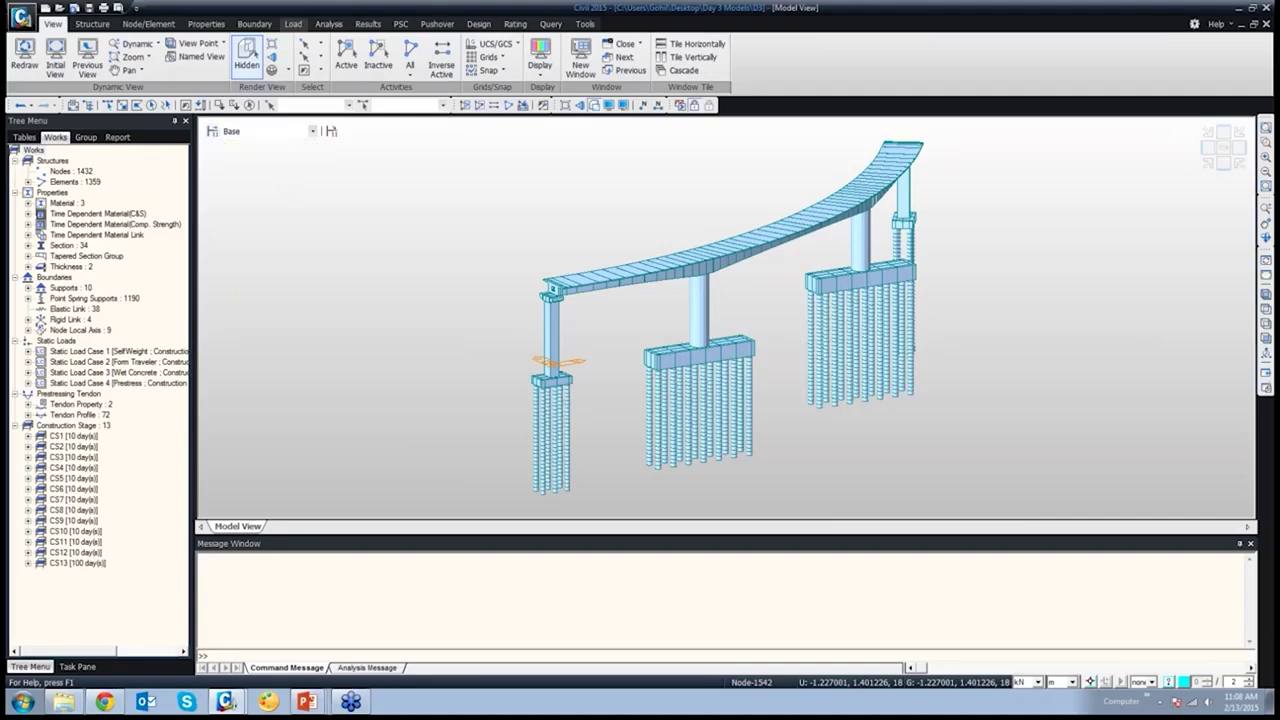
Define an additional construction stage named Stage 14 with a duration of 40000 days
left_click(293, 23)
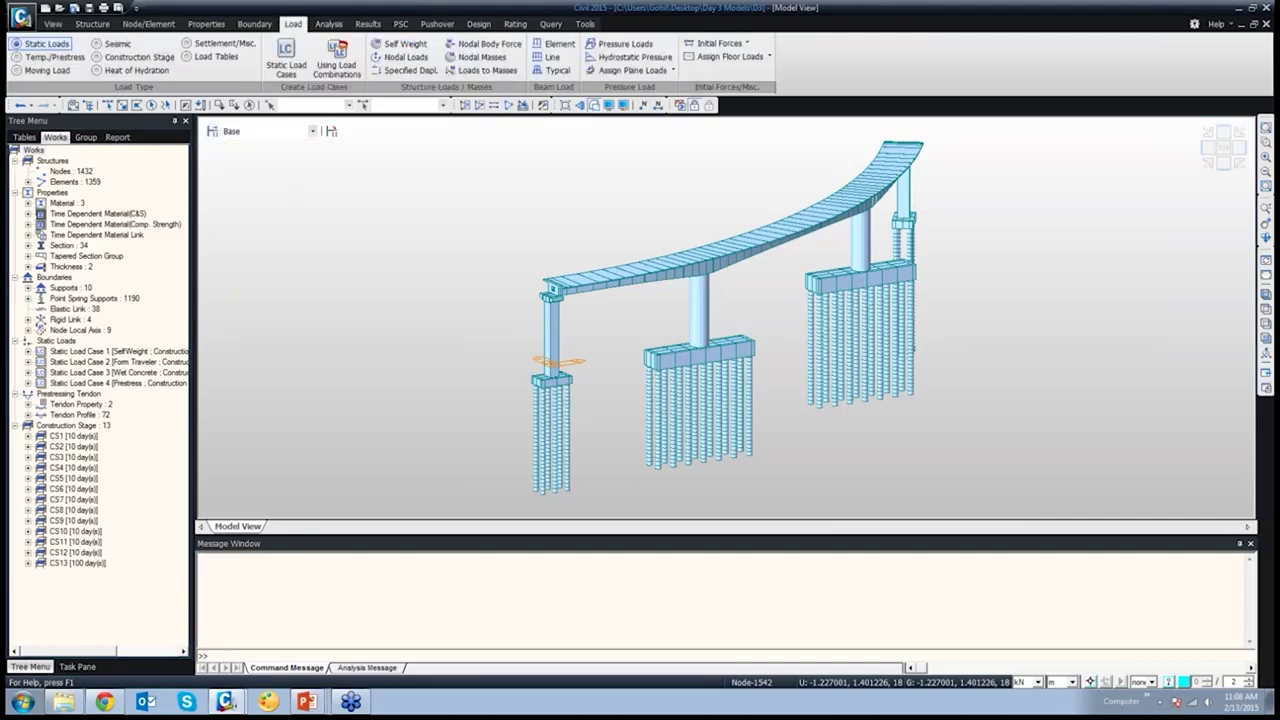
left_click(135, 57)
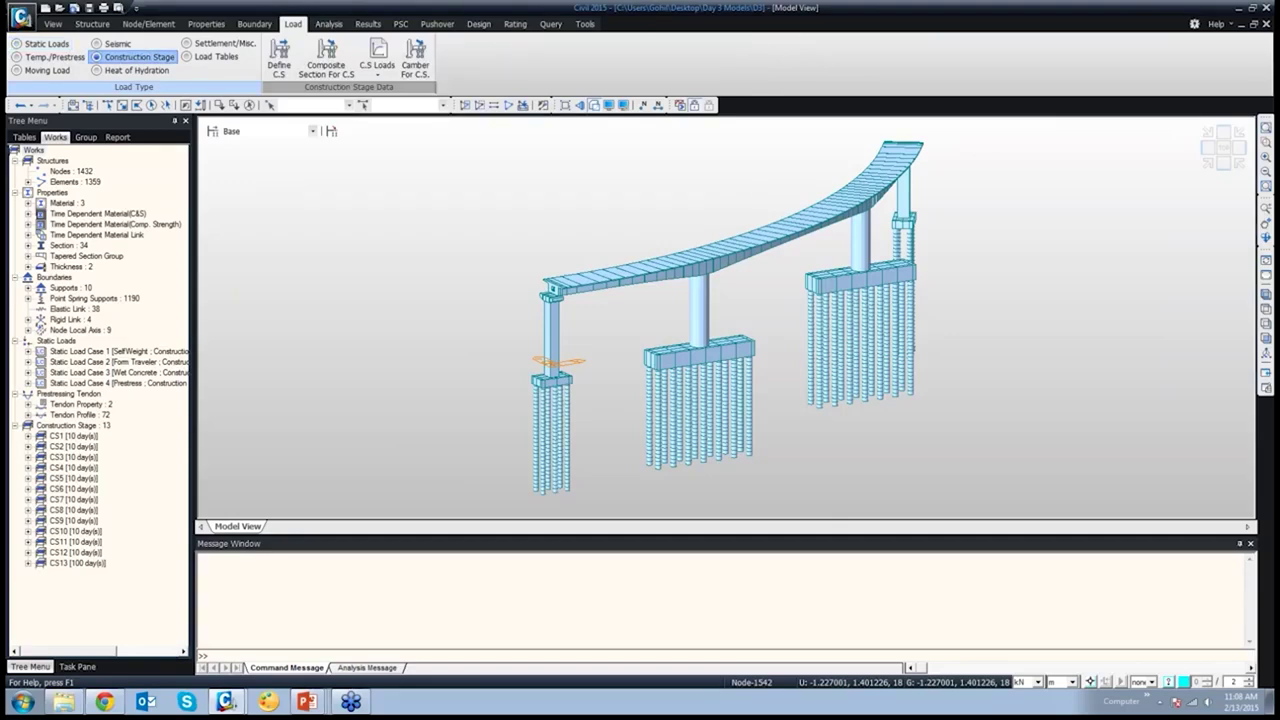
left_click(279, 55)
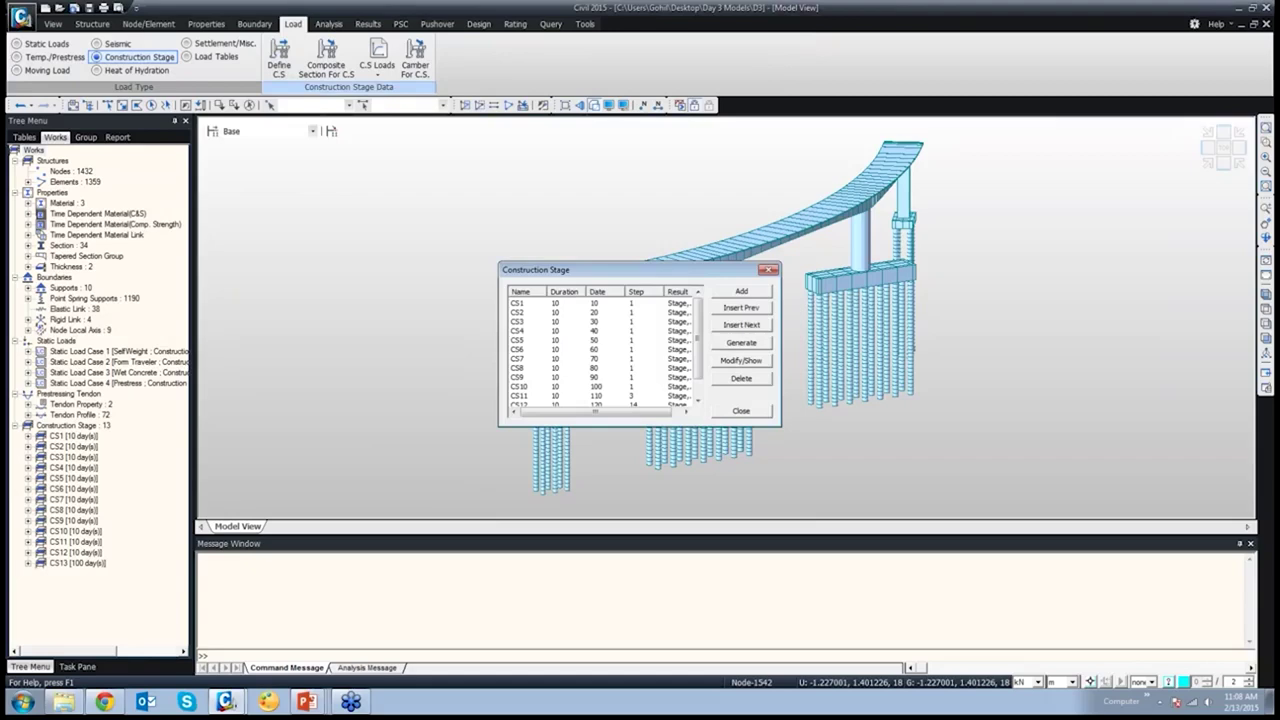
left_click_drag(697, 338, 697, 353)
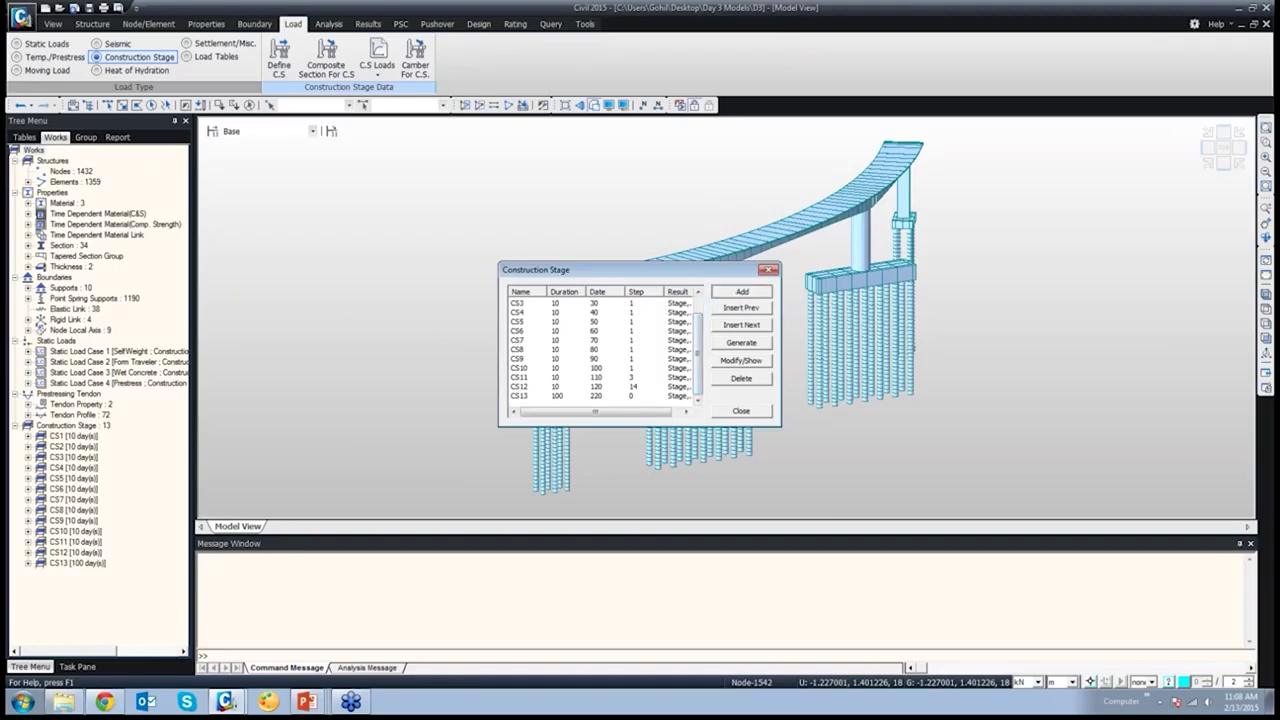
left_click(741, 291)
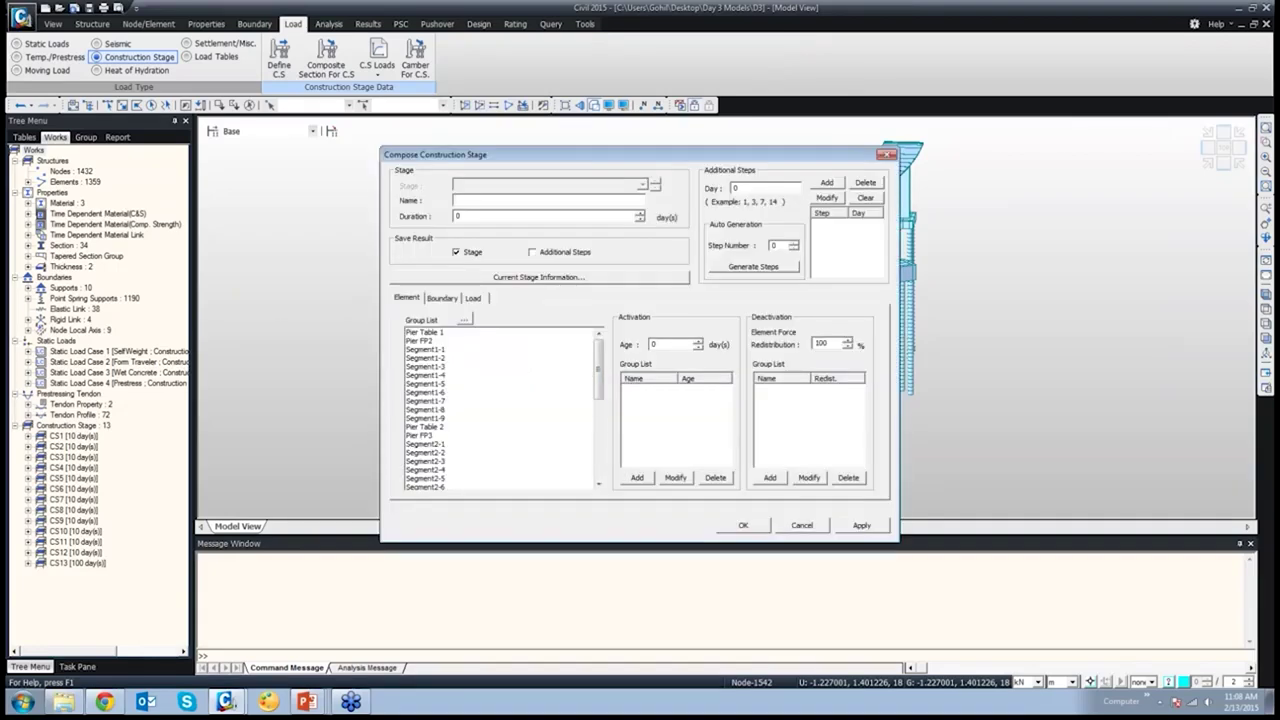
type("Stage")
type(" 14")
type("0")
type("40000")
key("Return")
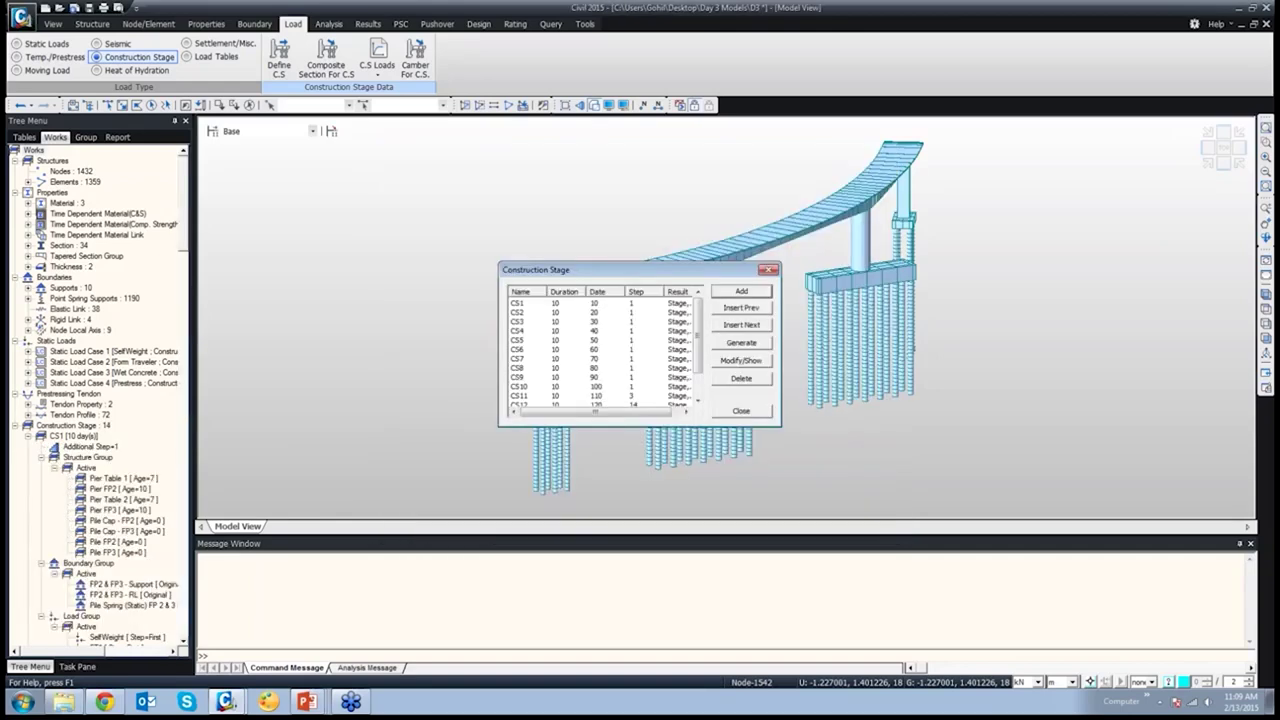
Check the new Stage 14 entry in the construction stage list, then close the list
left_click_drag(697, 335, 697, 357)
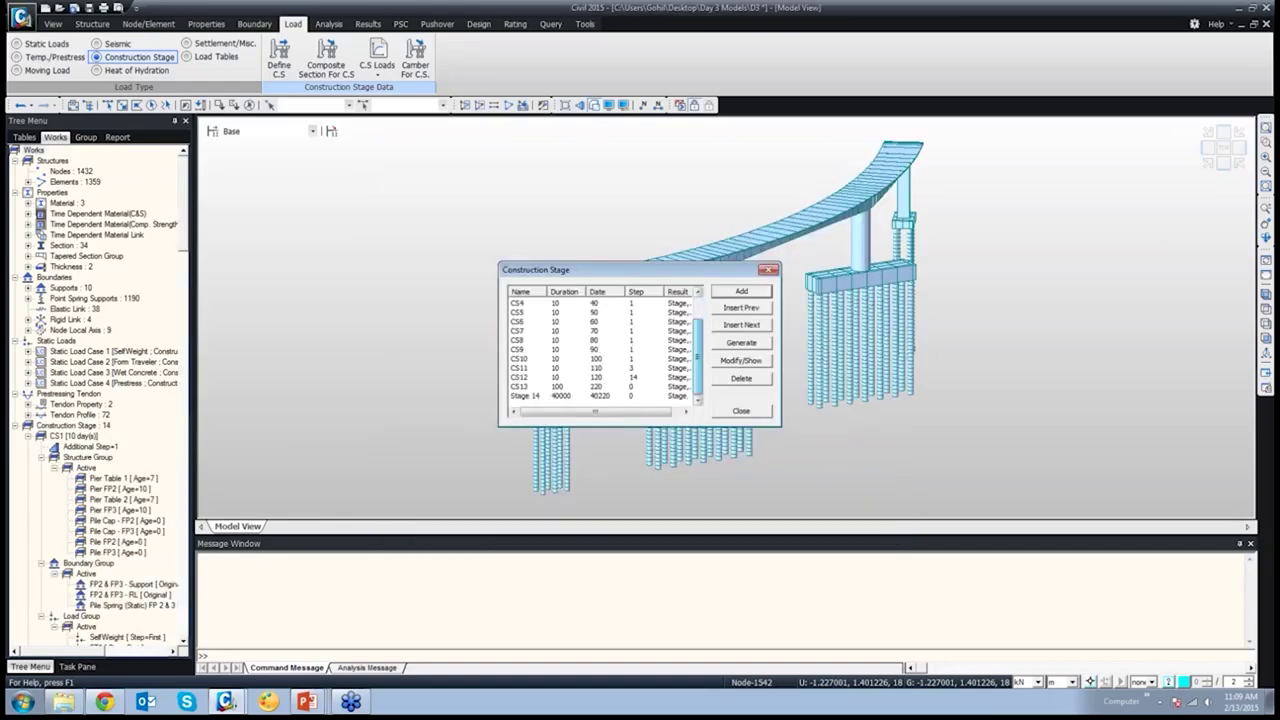
left_click(640, 396)
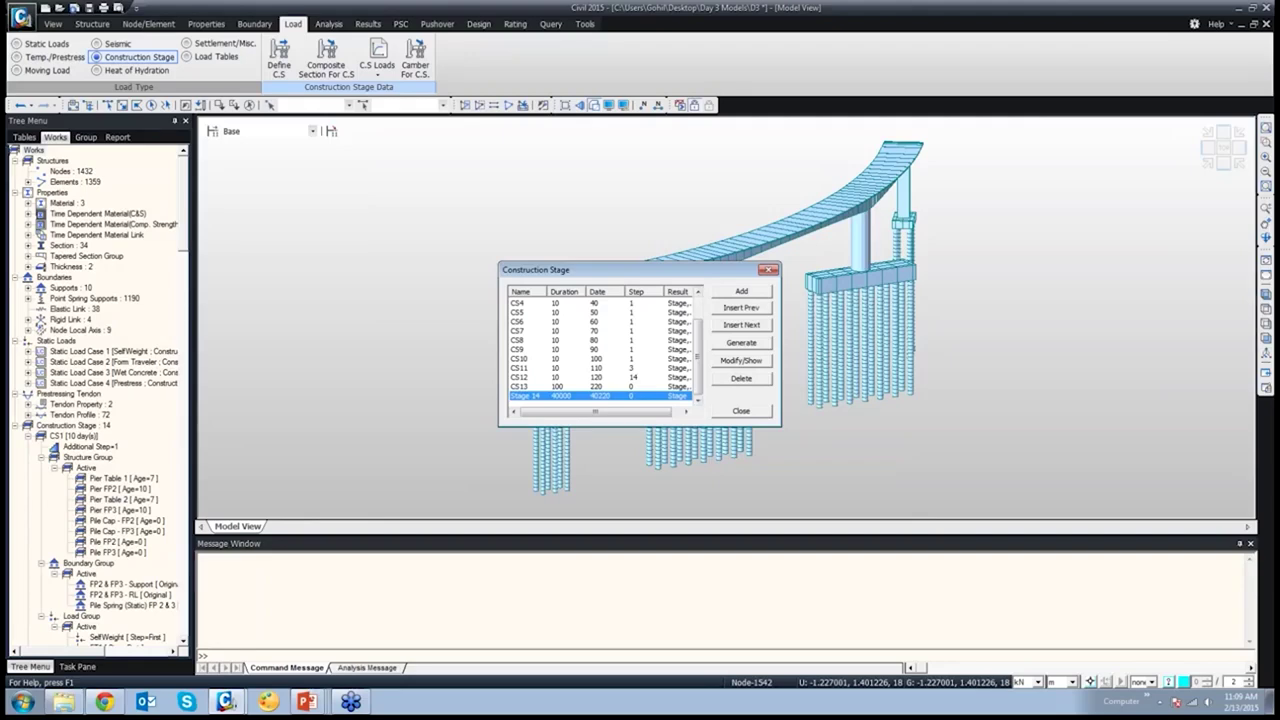
scroll(600, 350, "up", 1)
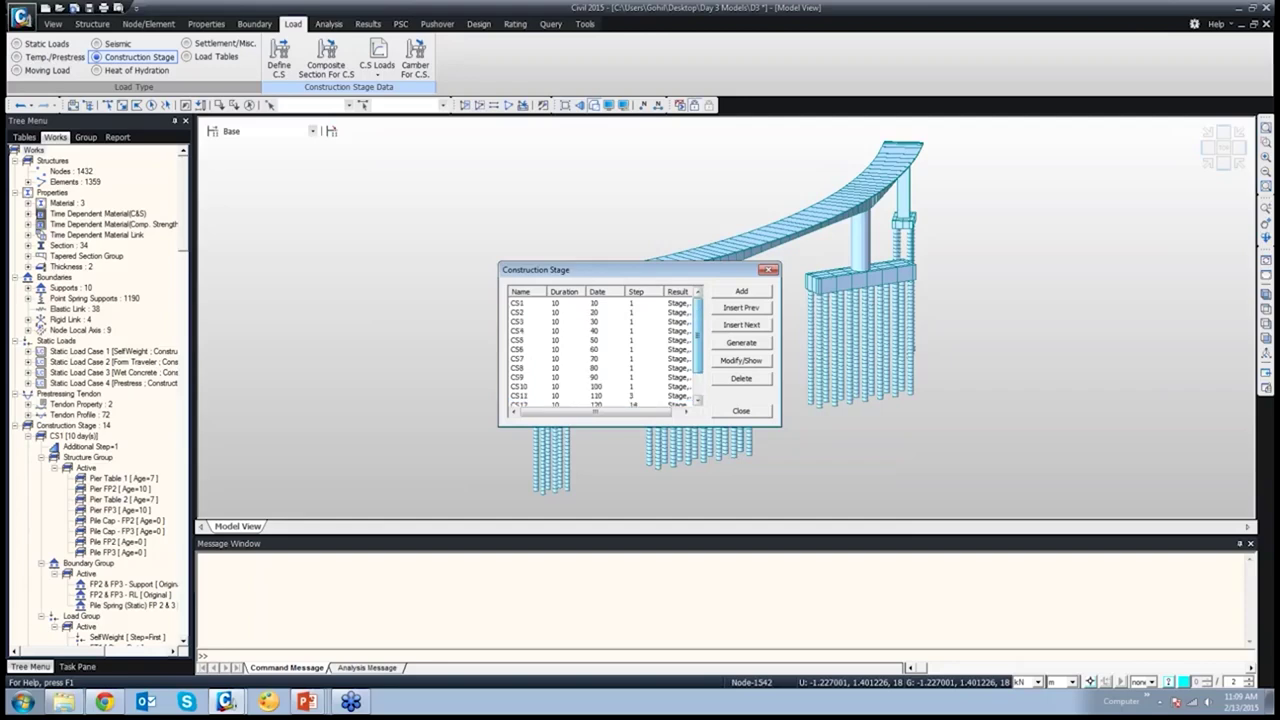
left_click(741, 410)
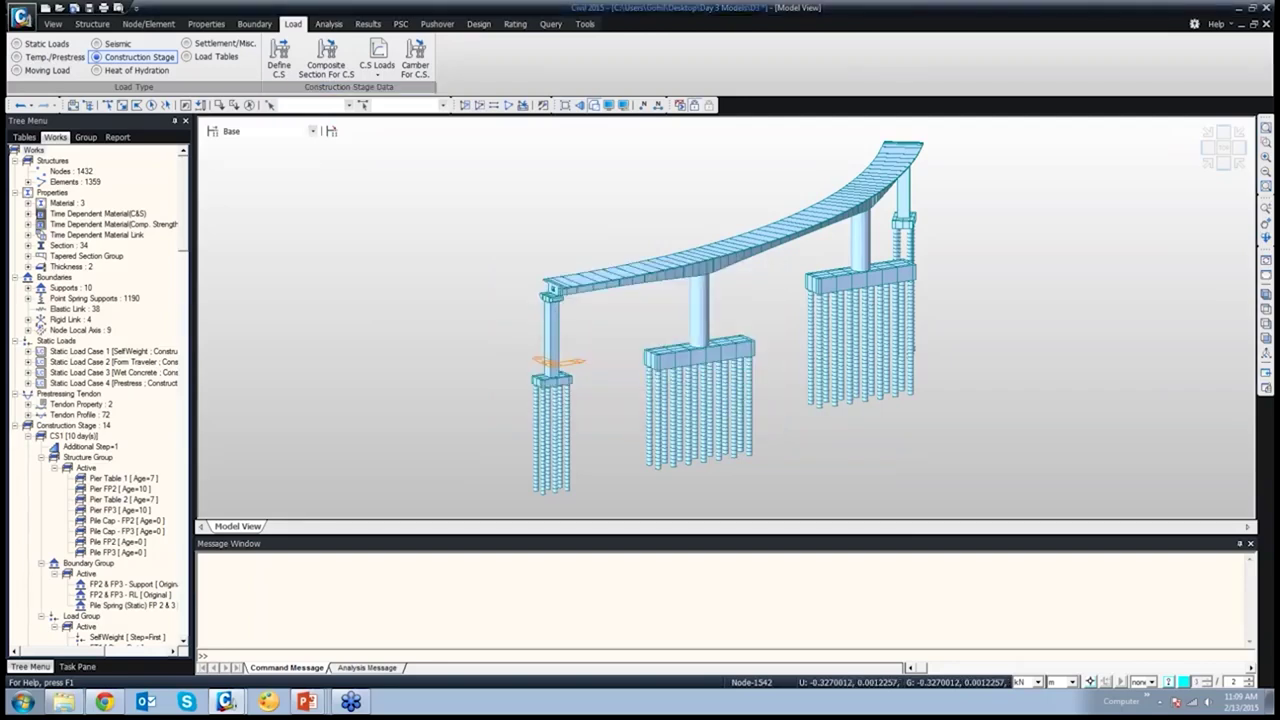
Display construction stage CS1 and show the model's groups with the structure, boundary and load groups collapsed
left_click(312, 131)
left_click(264, 153)
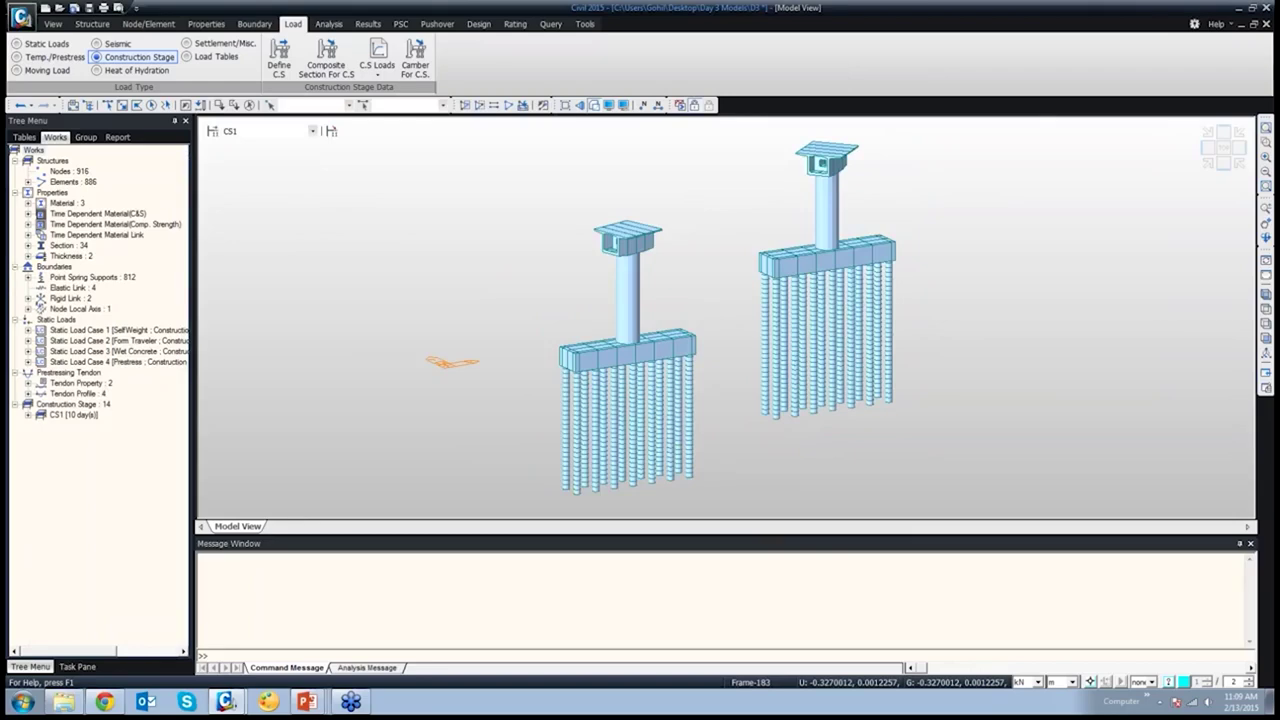
left_click(86, 137)
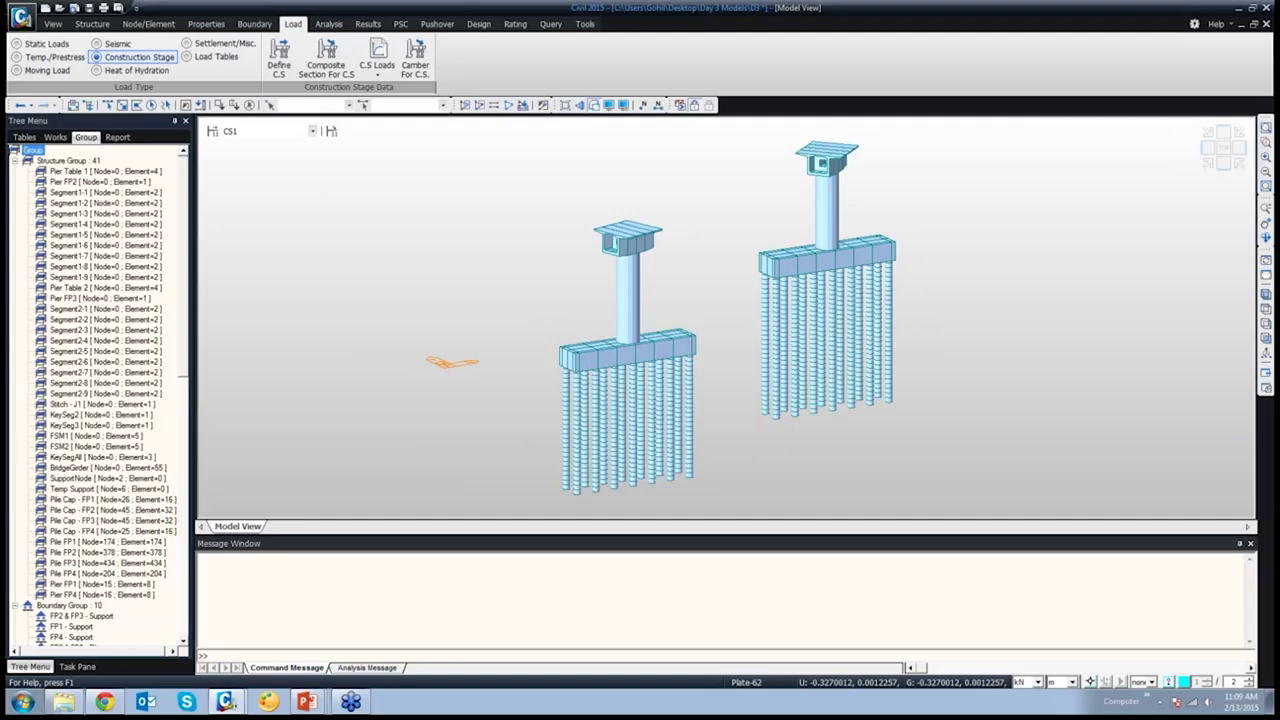
left_click(15, 160)
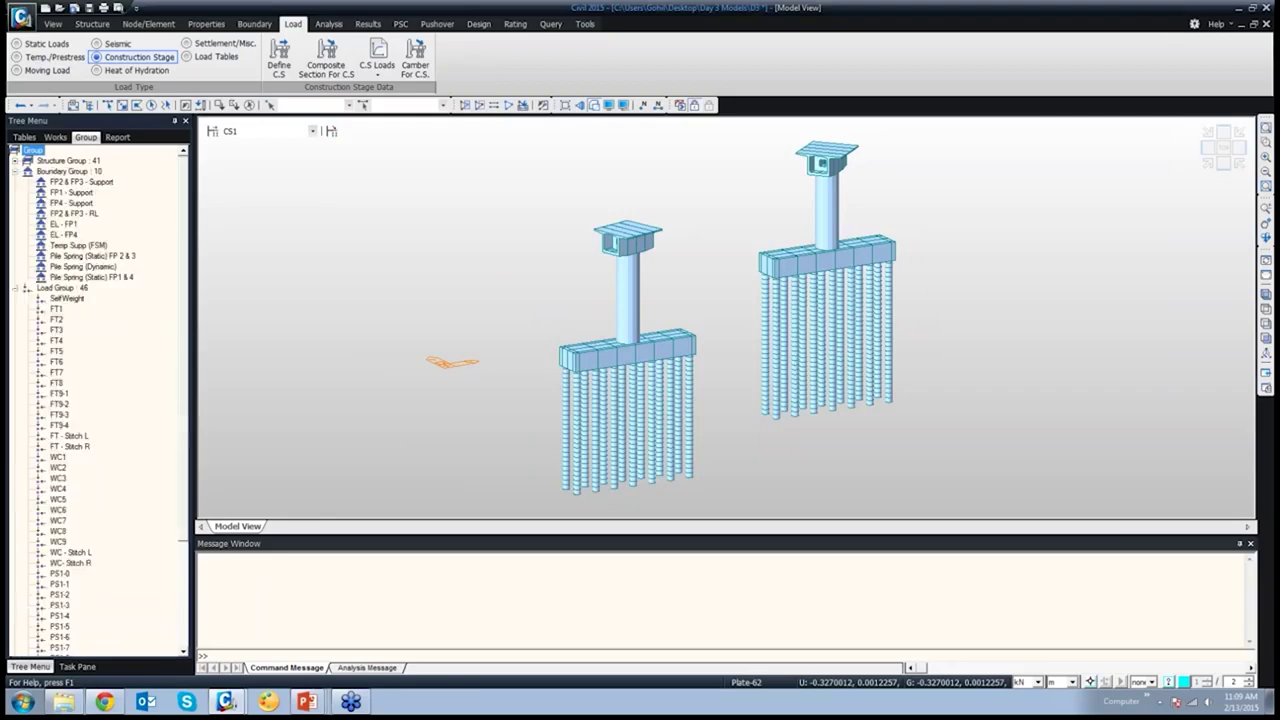
left_click(15, 171)
left_click(15, 182)
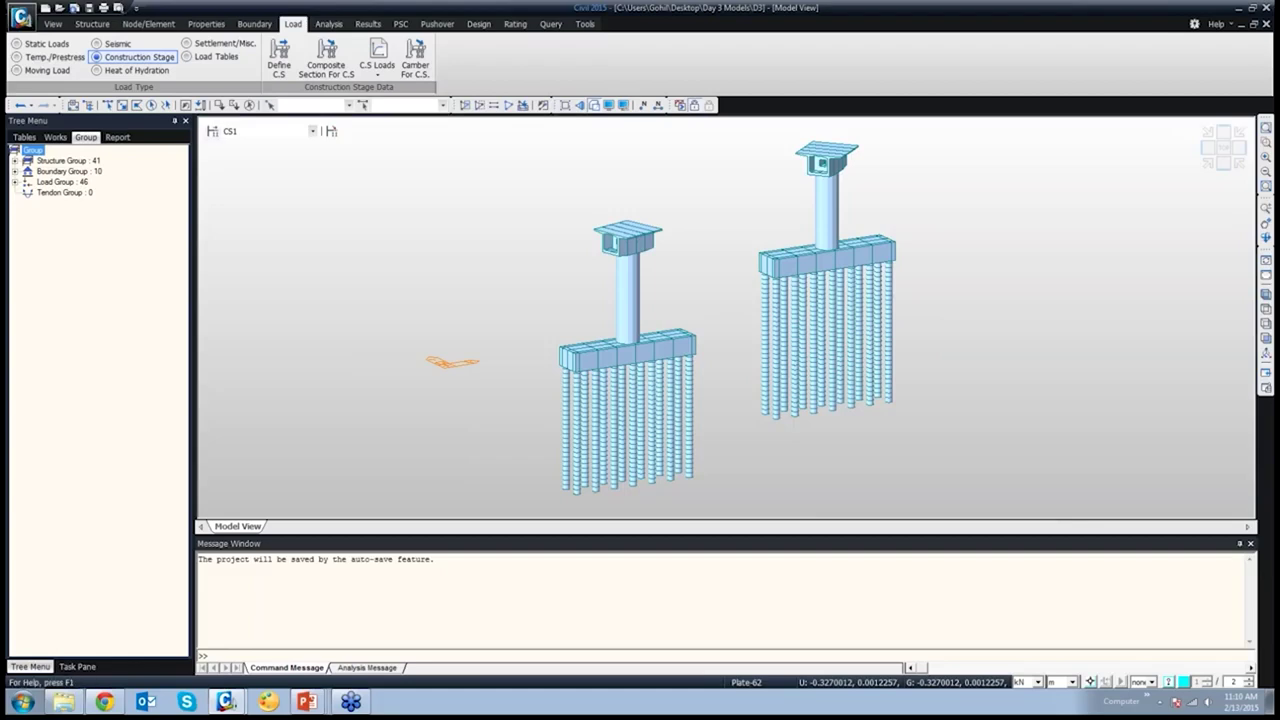
Open the composition of stage CS1 and review its activated element, boundary and load groups
left_click(212, 131)
double_click(517, 303)
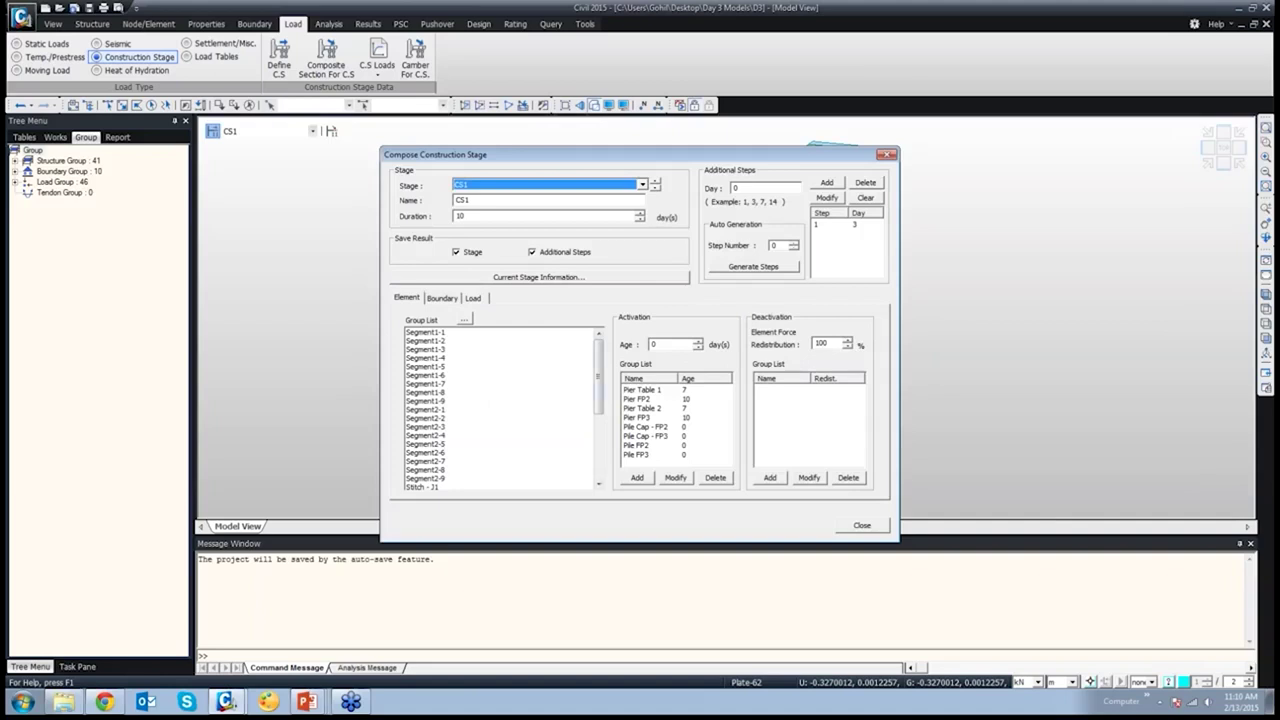
left_click(657, 389)
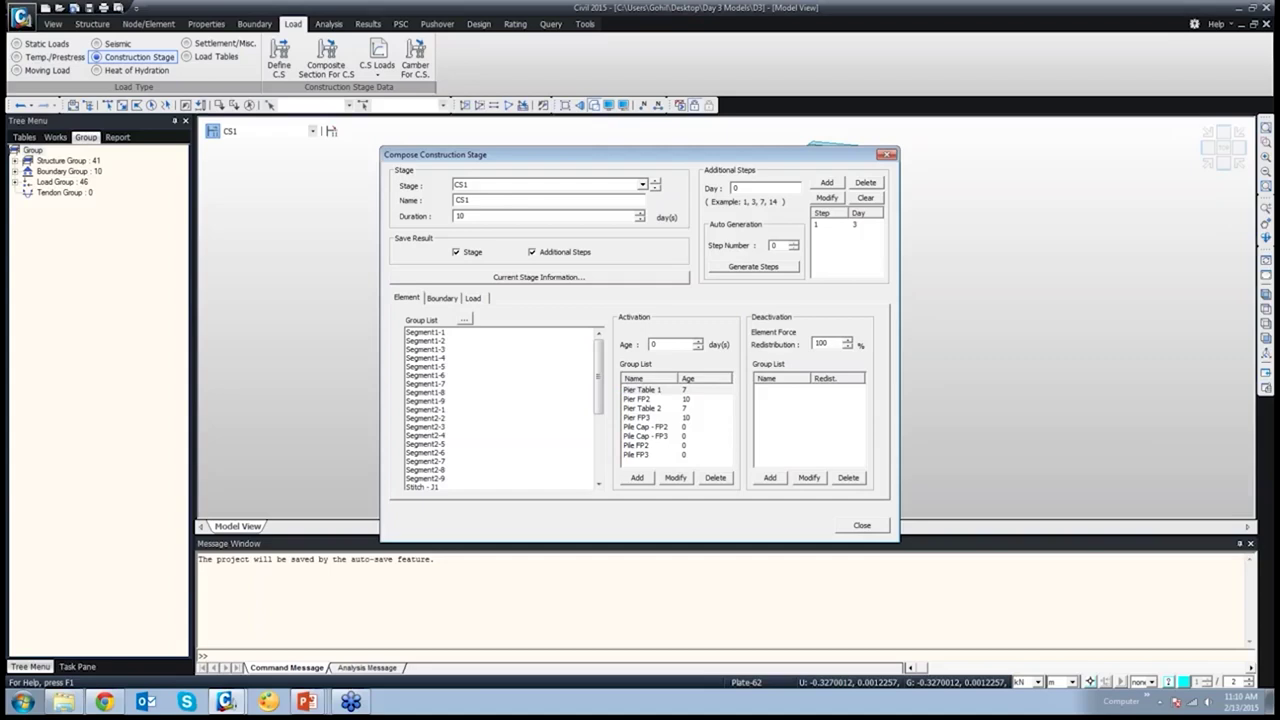
left_click(441, 298)
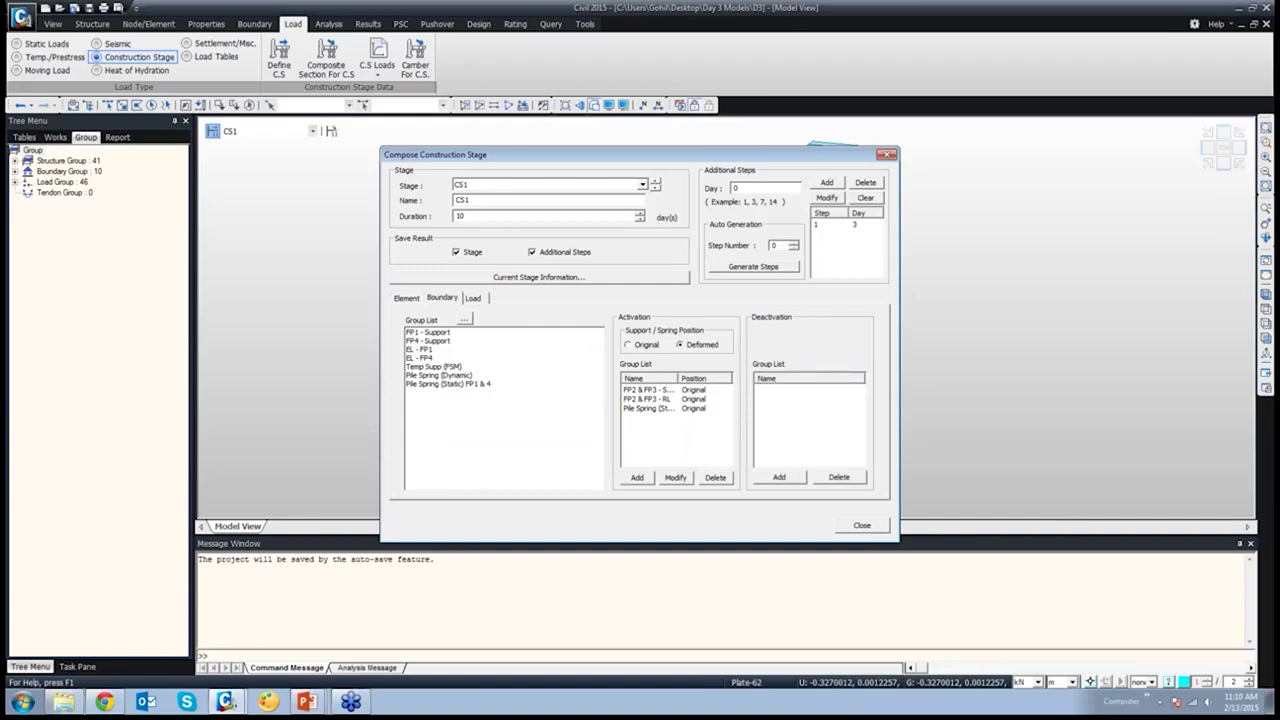
key("ctrl+Tab")
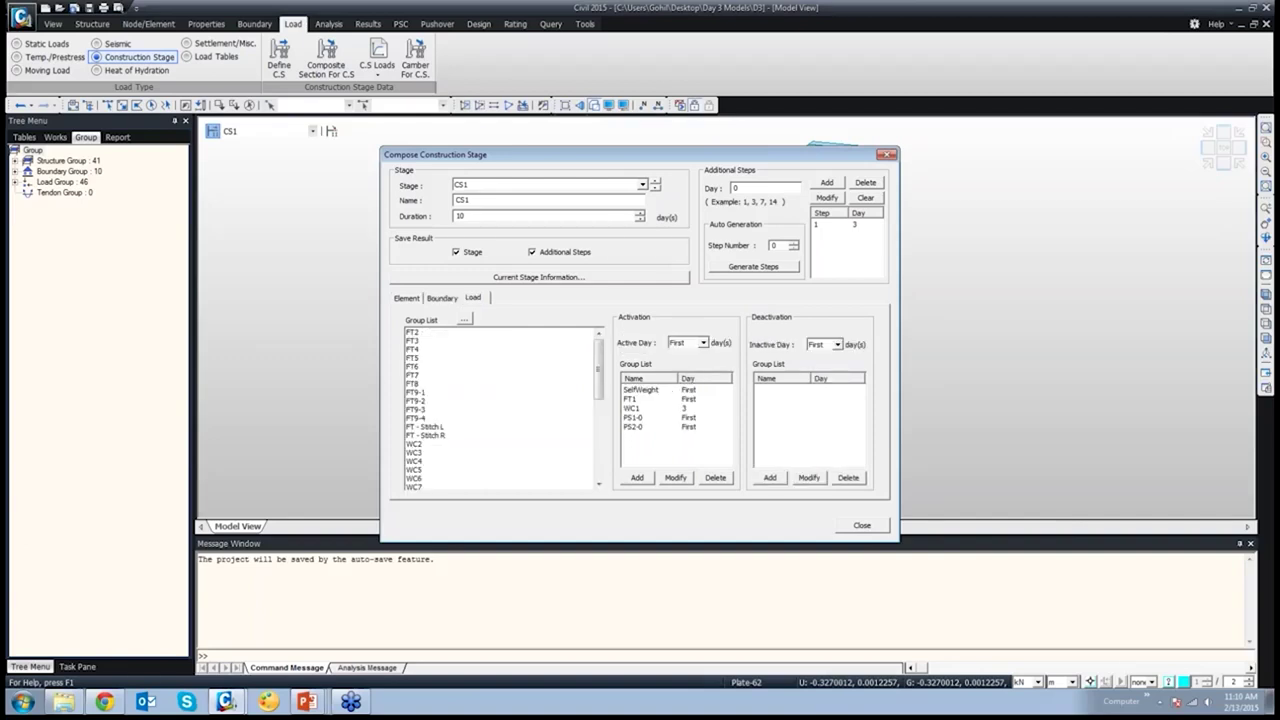
Review the available load groups for stage CS1, and go through its activated element groups from Pier Table 1 to Pile FP3
scroll(500, 408, "down", 10)
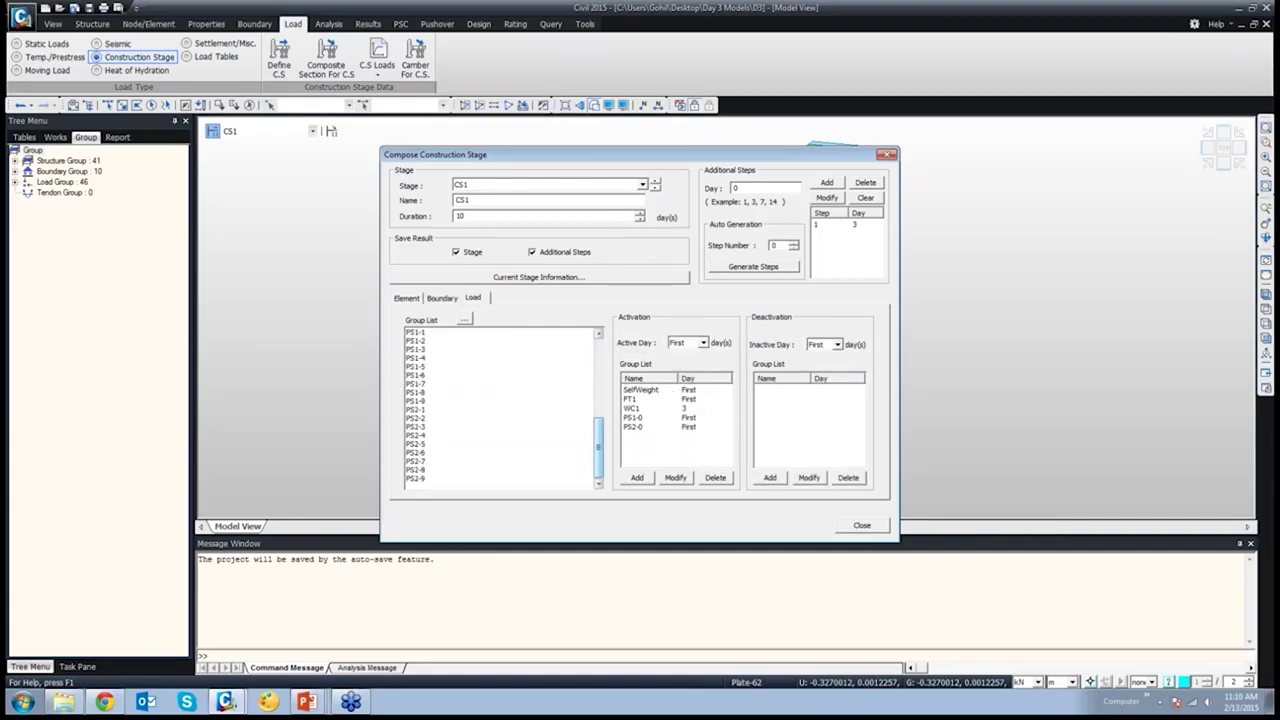
key("ctrl+shift+Tab")
key("ctrl+shift+Tab")
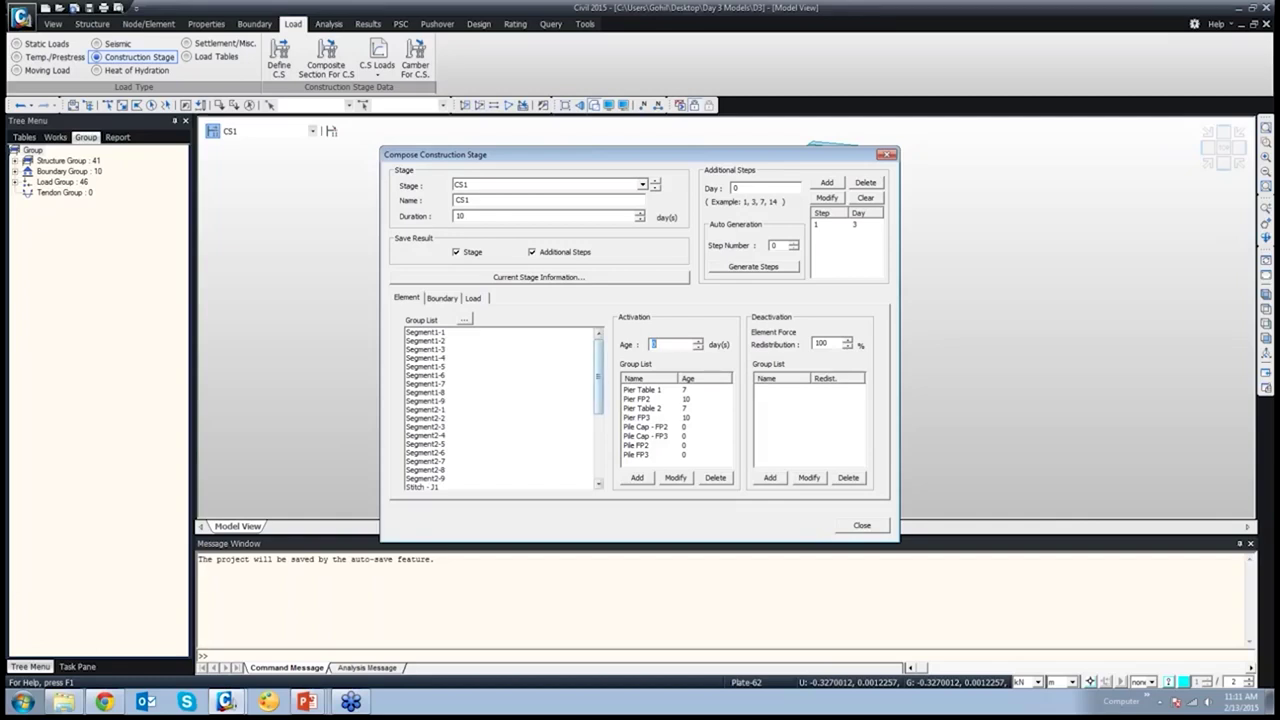
left_click(642, 389)
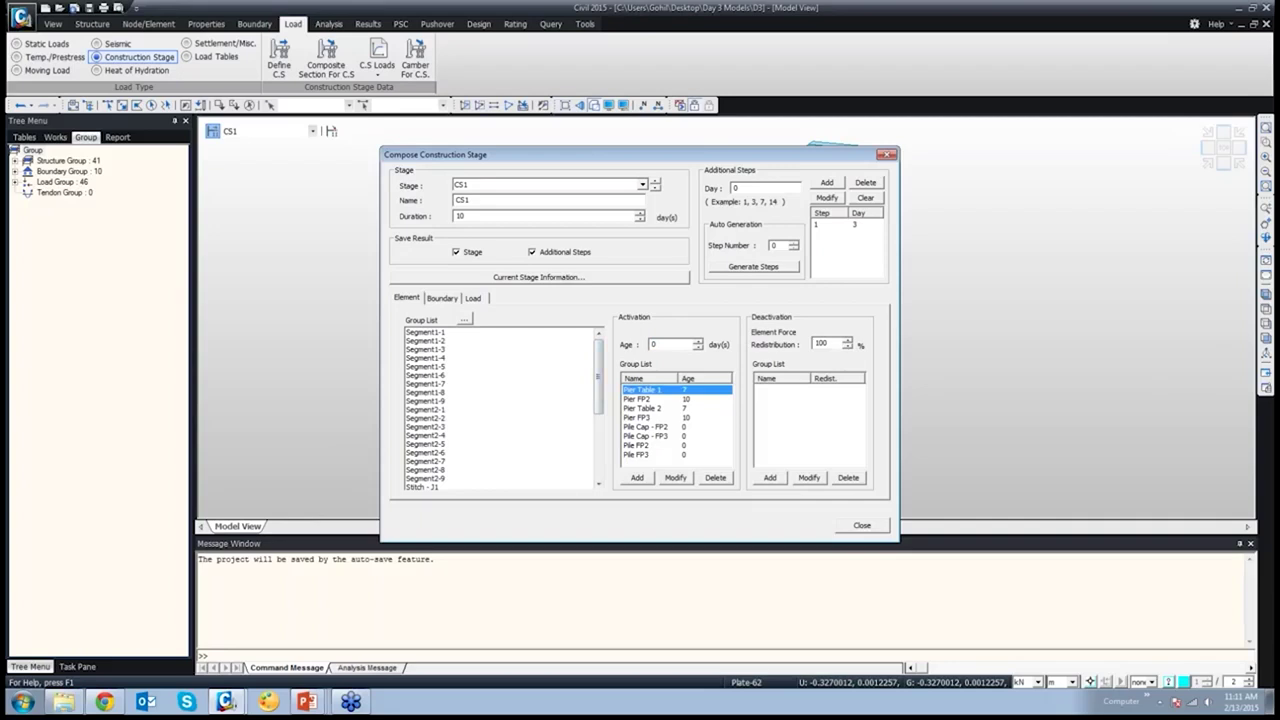
left_click(642, 398)
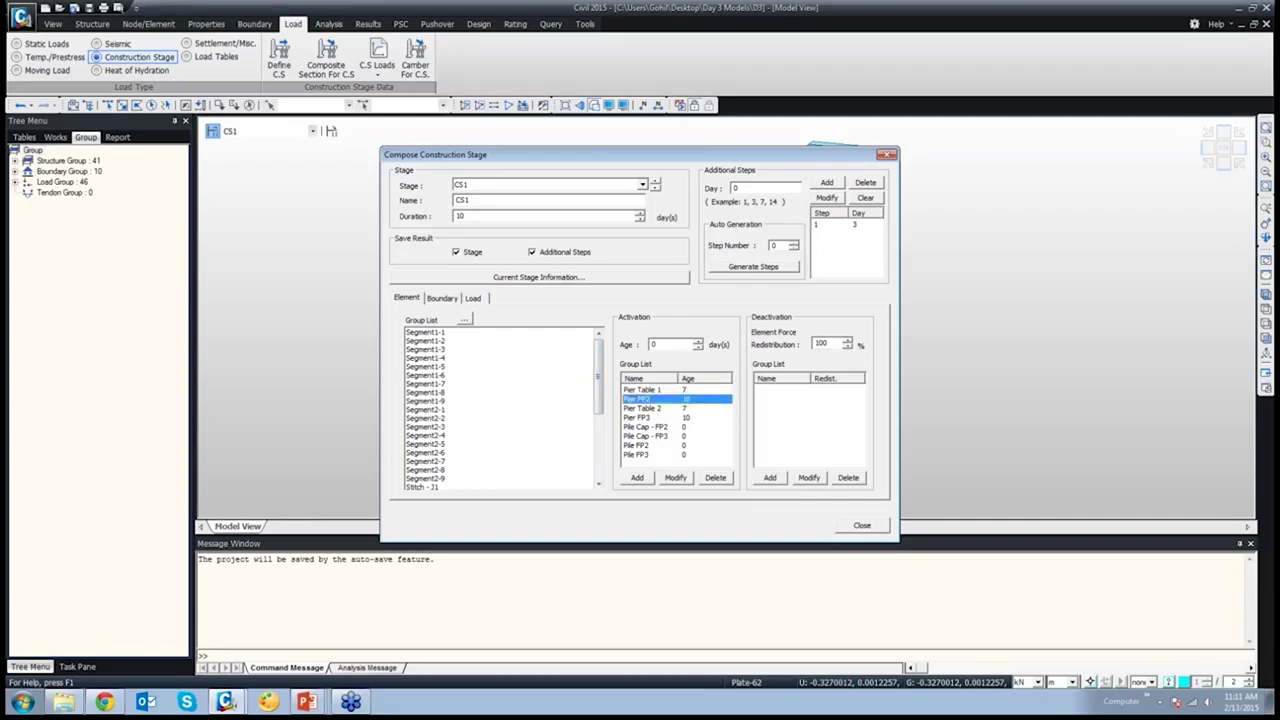
left_click(642, 408)
left_click(642, 417)
left_click(642, 426)
left_click(642, 436)
left_click(642, 454)
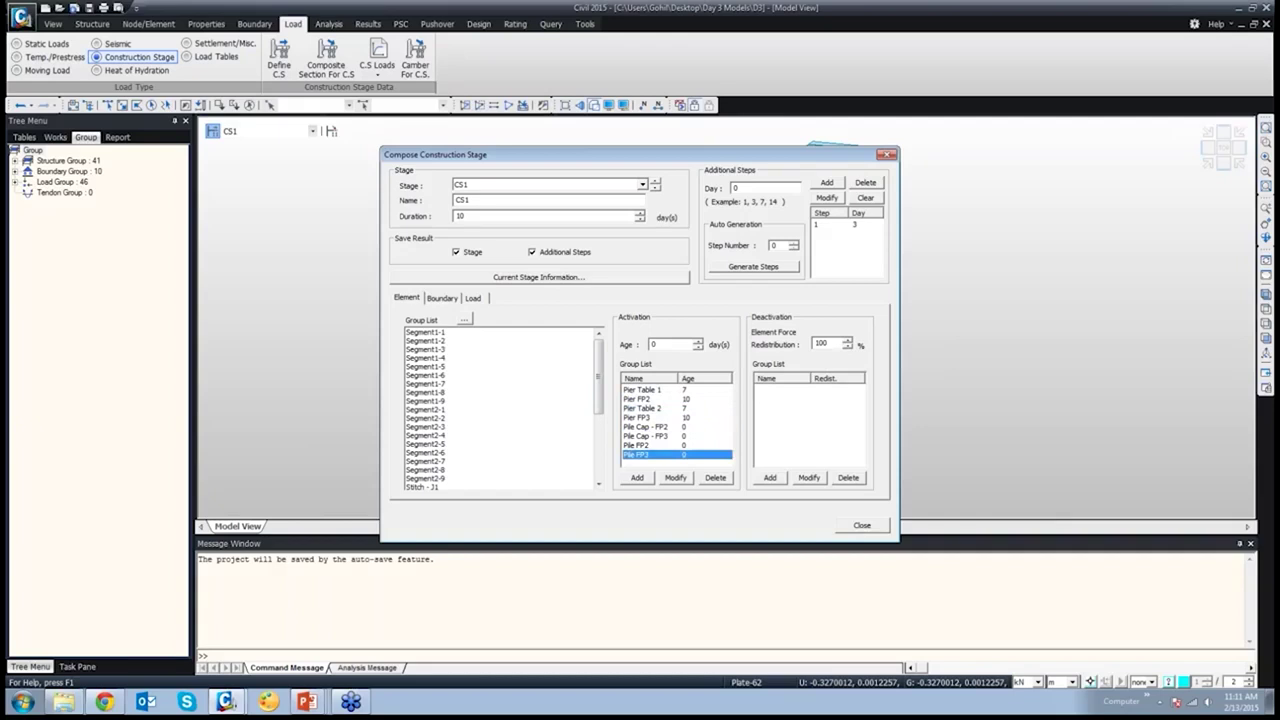
Review the boundary groups activated in stage CS1 and go through its activated load groups, starting with SelfWeight
left_click(441, 298)
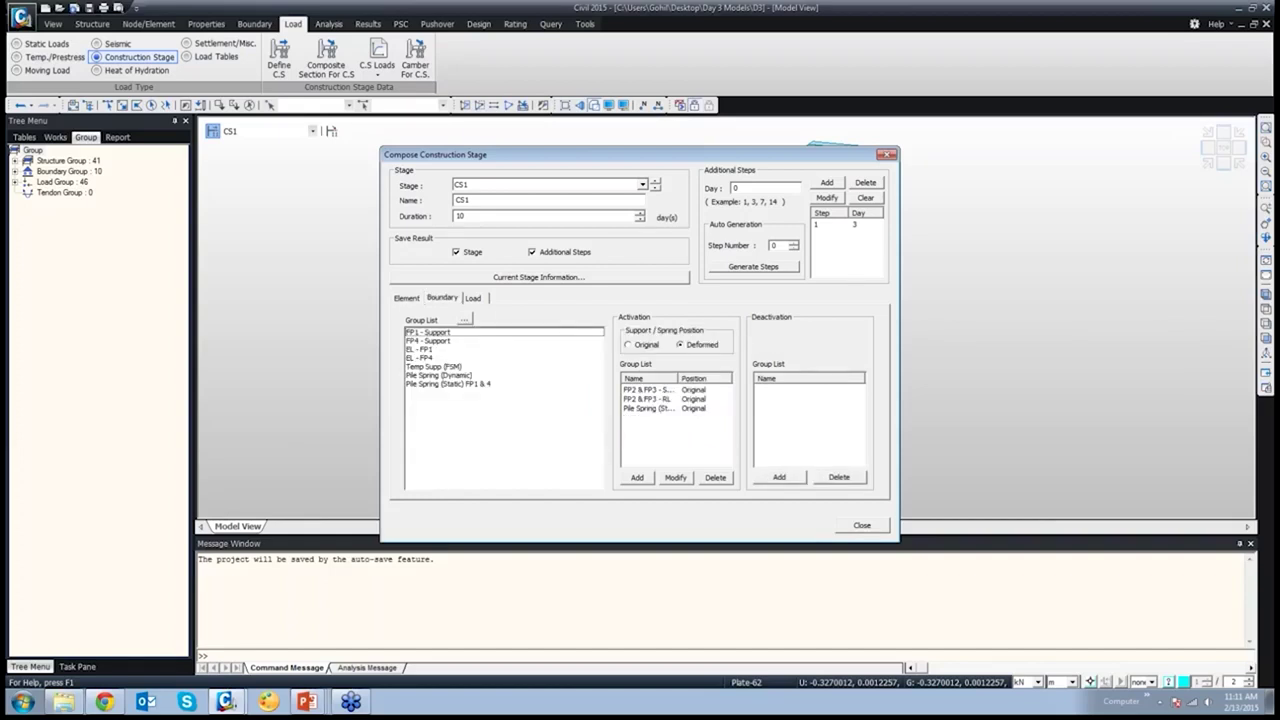
left_click(650, 389)
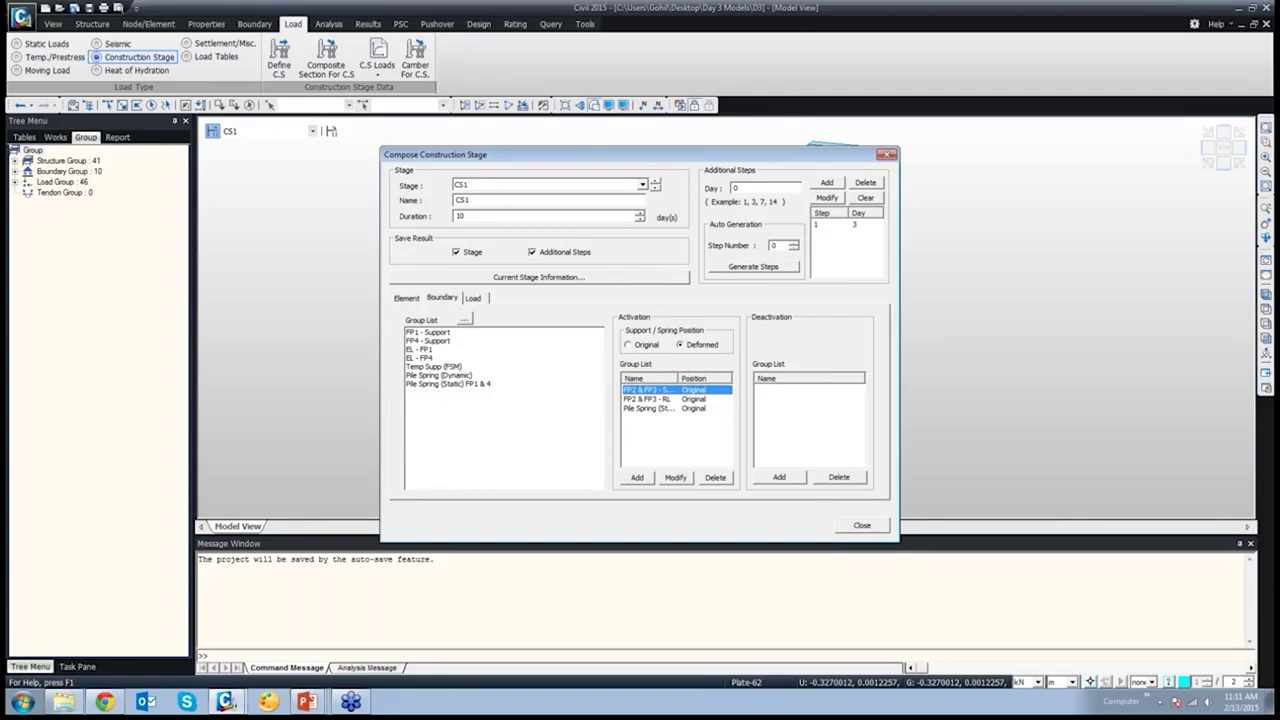
left_click(473, 297)
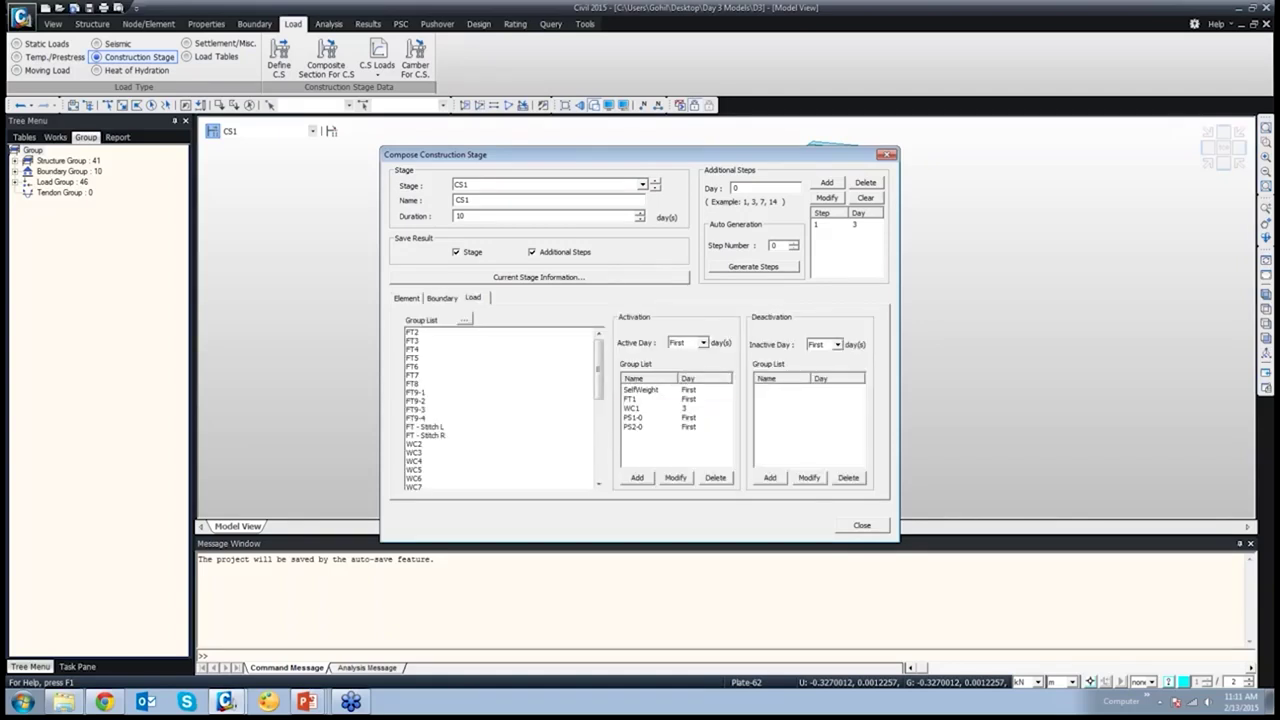
left_click(641, 389)
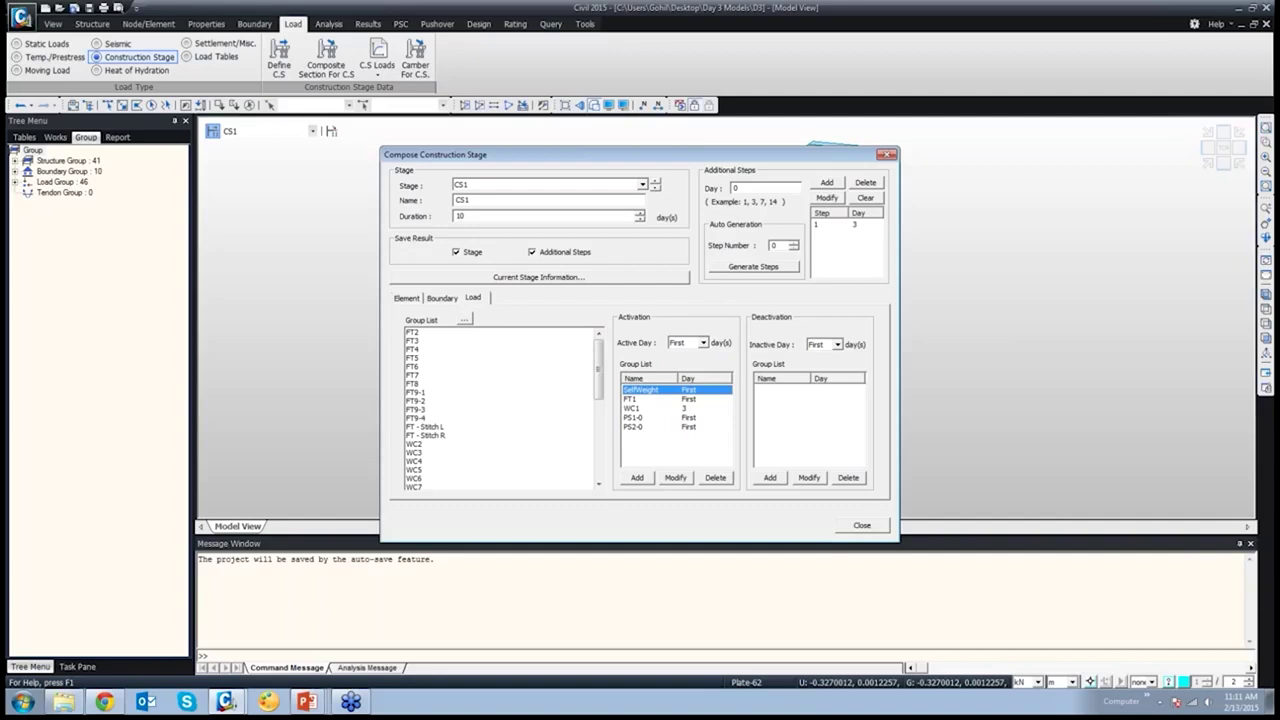
key("Down")
key("Down")
key("Down")
key("Down")
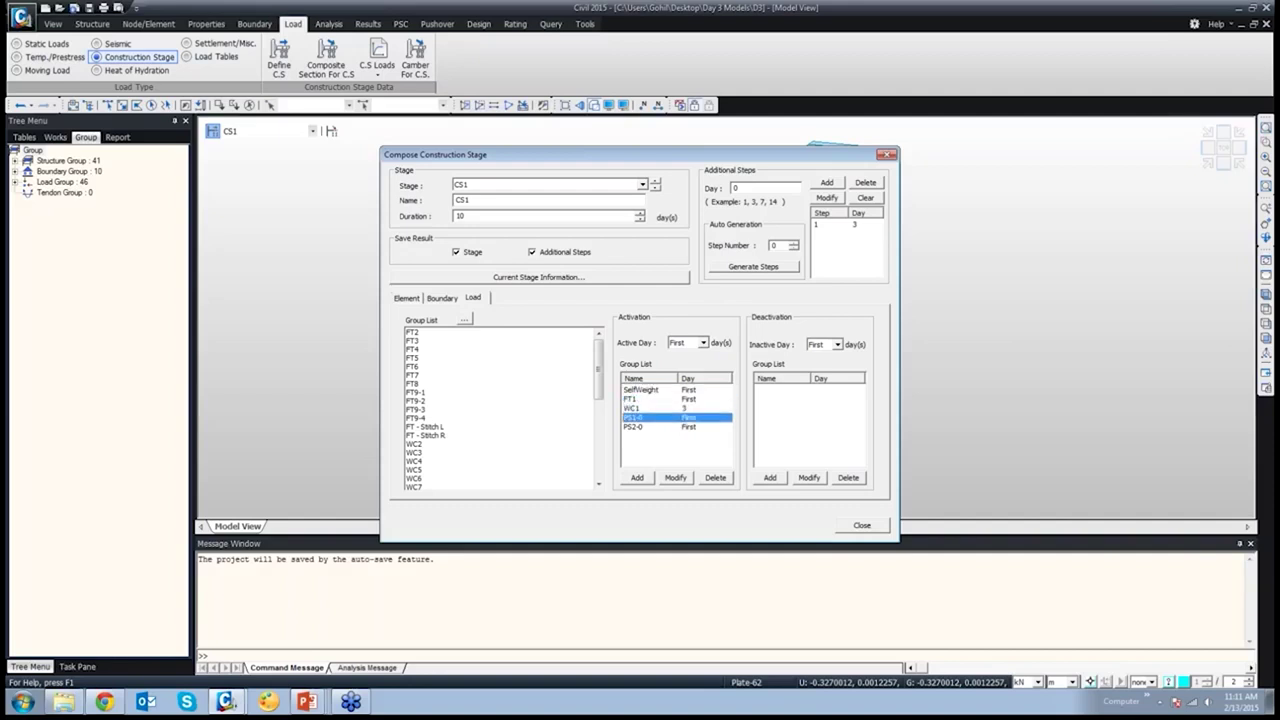
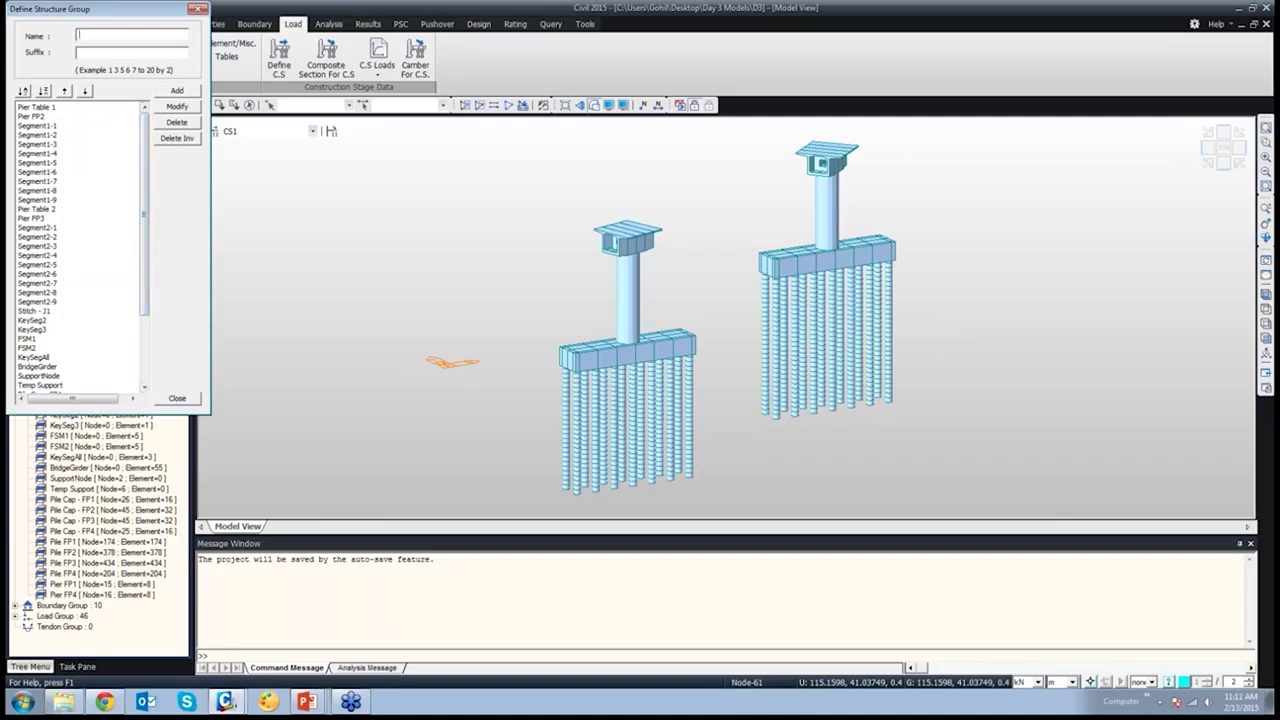
Try to add a structure group named Group 1 while stage CS1 is displayed, and close the group definition
scroll(145, 230, "down", 3)
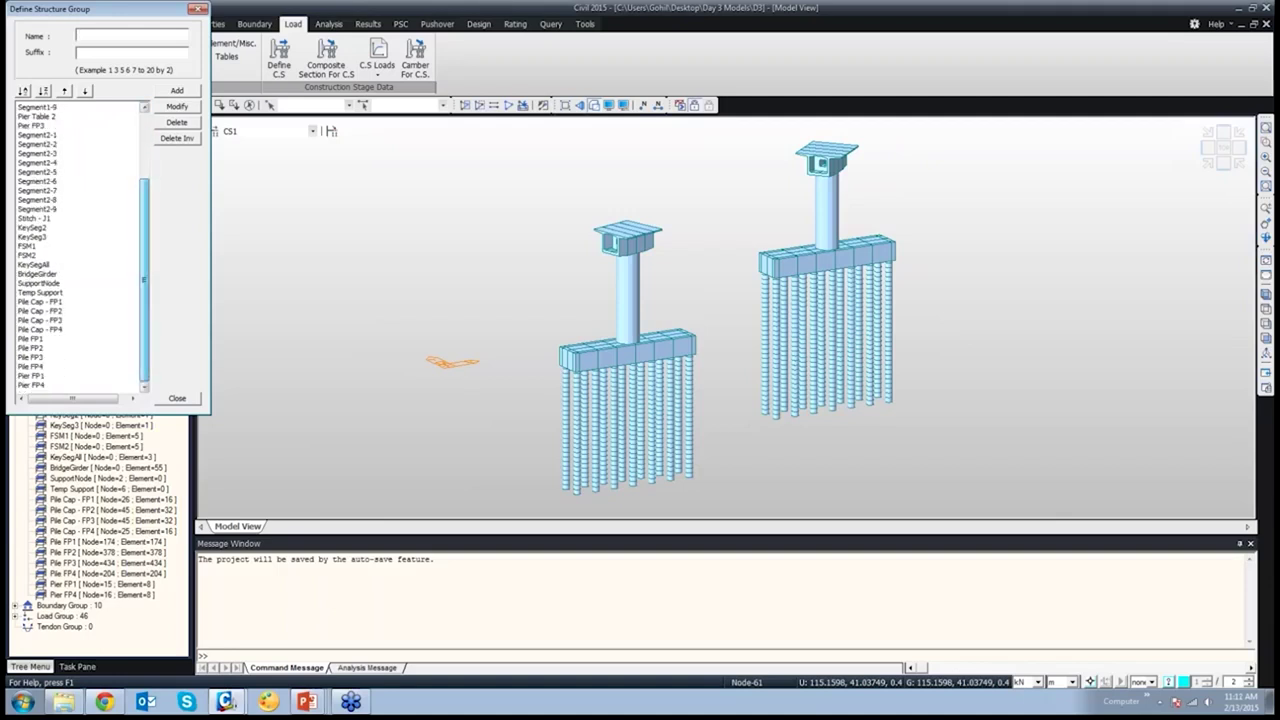
scroll(145, 230, "up", 3)
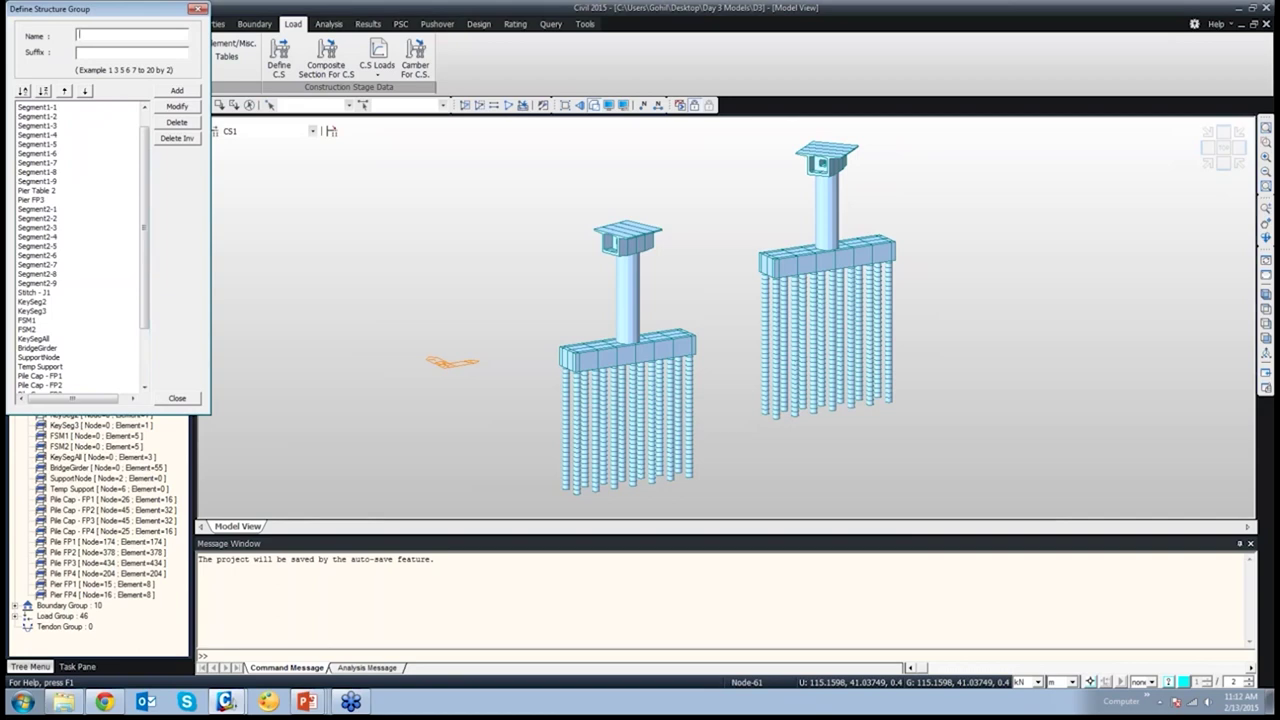
type("Group 1")
key("Return")
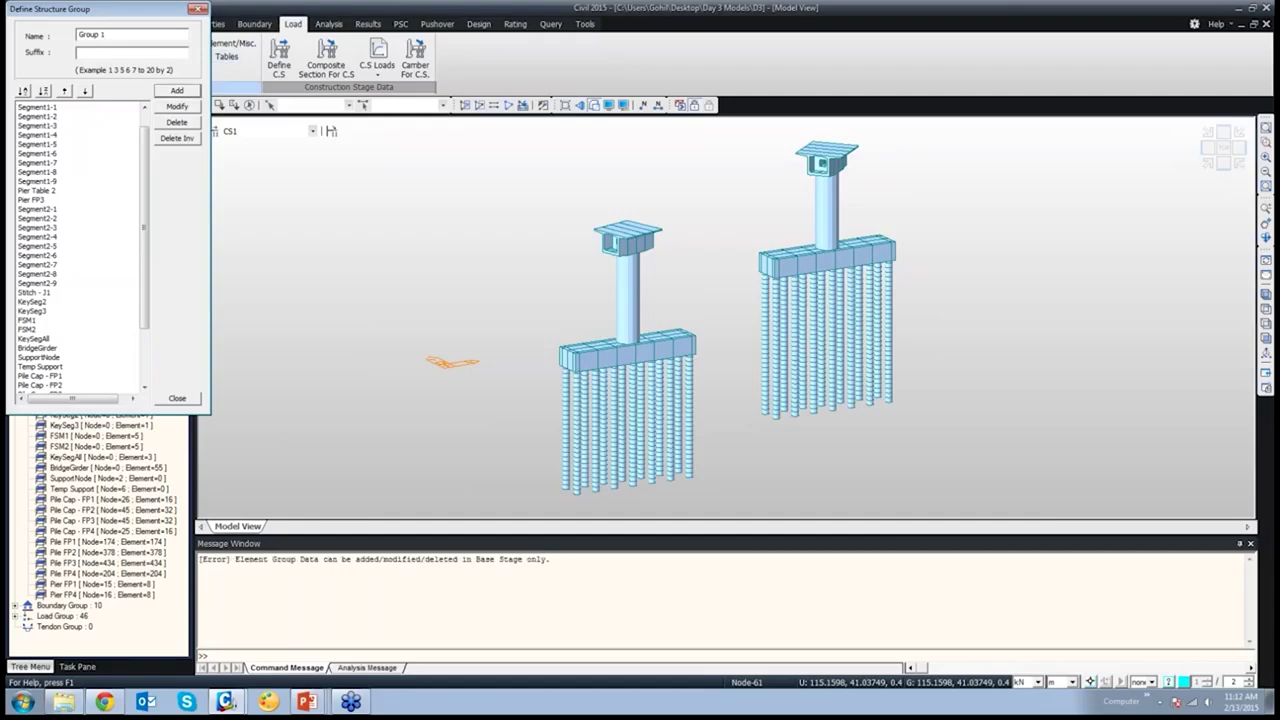
left_click_drag(105, 9, 516, 42)
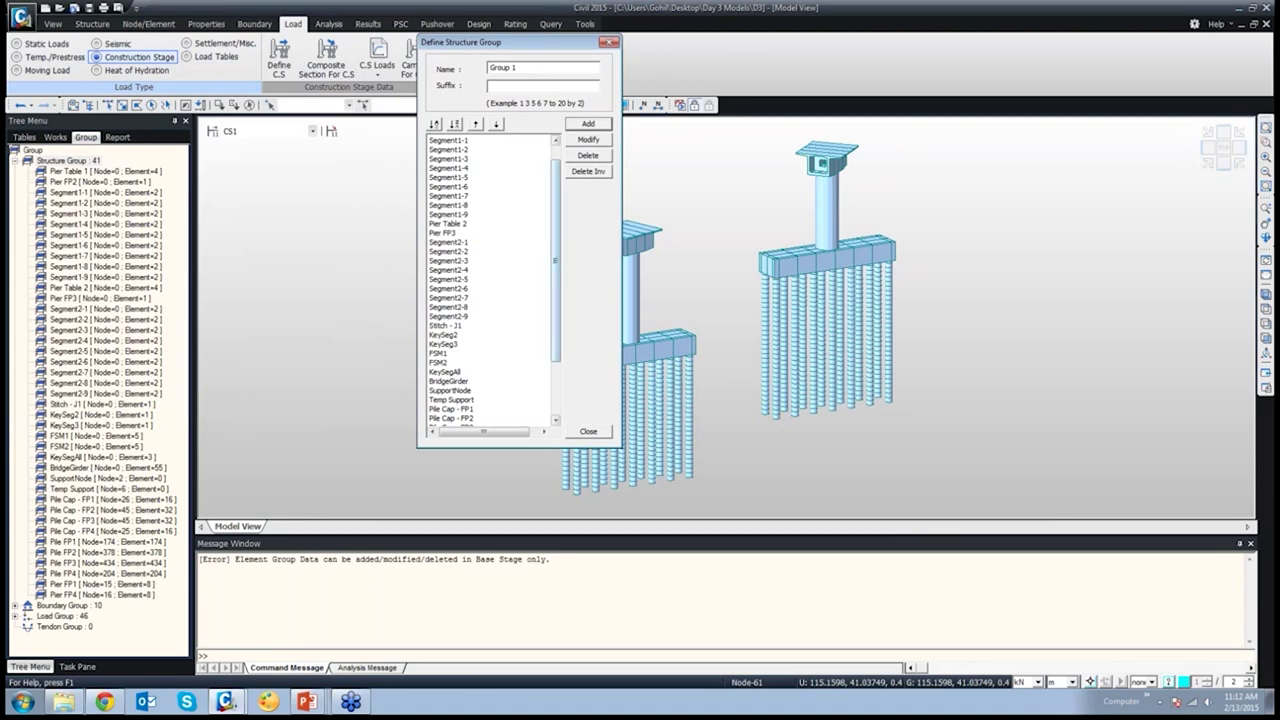
left_click(588, 431)
Switch the displayed construction stage from CS1 to Base
left_click(312, 131)
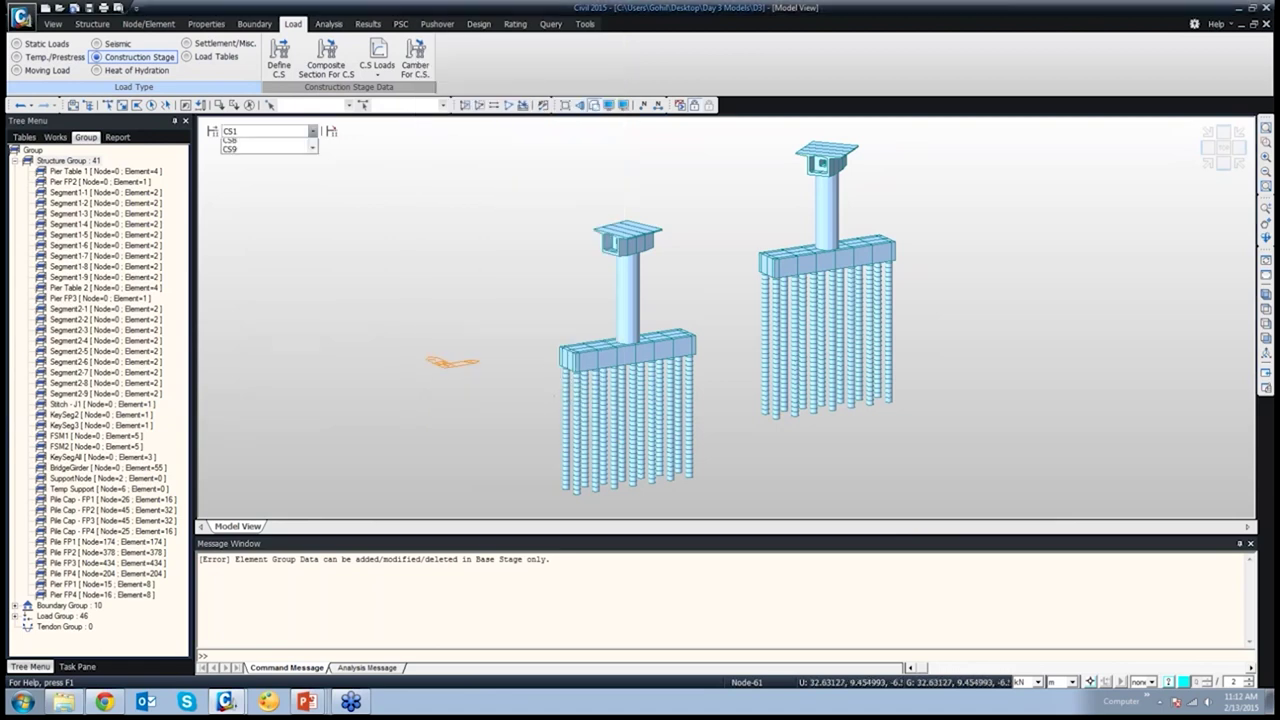
scroll(264, 153, "up", 1)
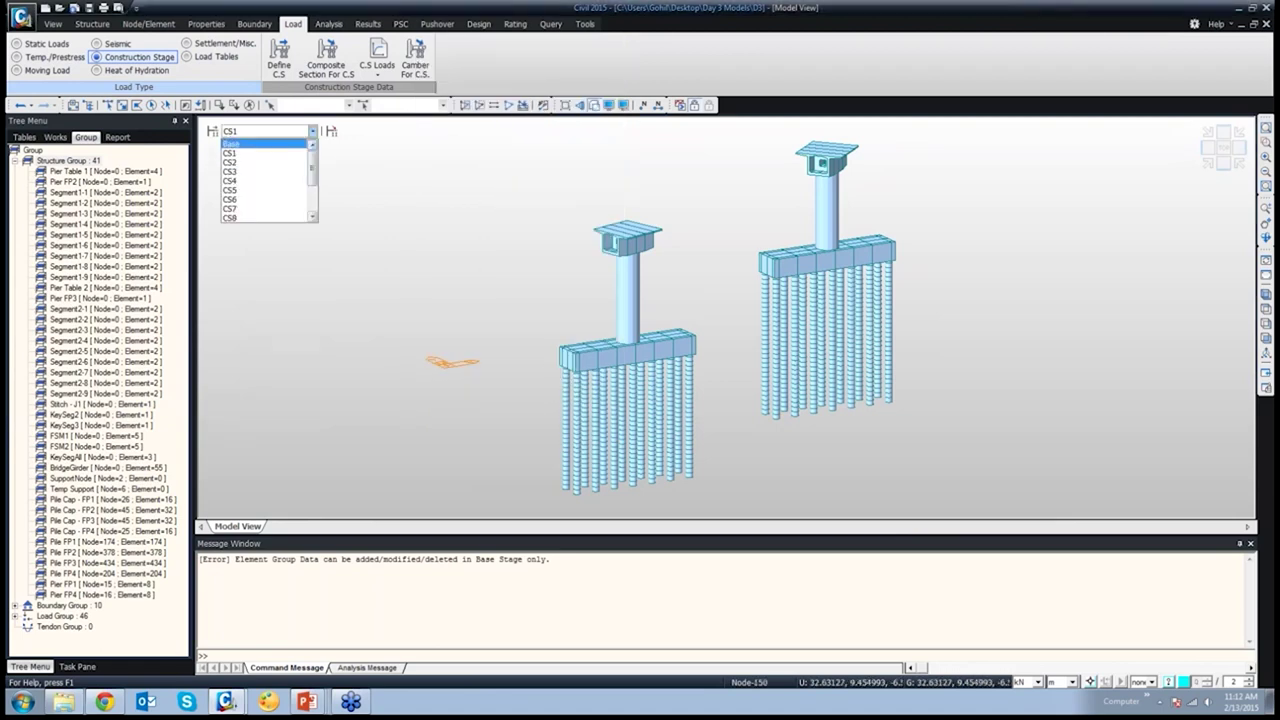
left_click(264, 144)
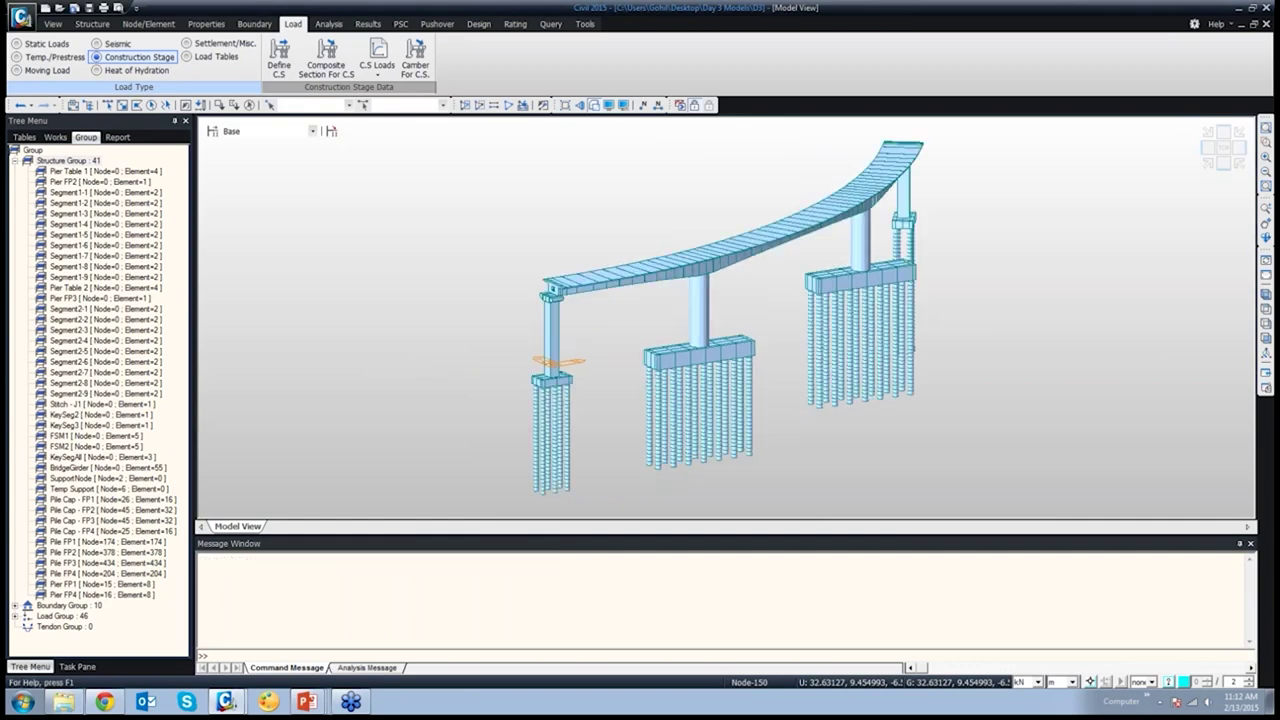
Add a structure group named Group 1 in the Base stage
left_click(70, 161)
right_click(70, 161)
left_click(100, 171)
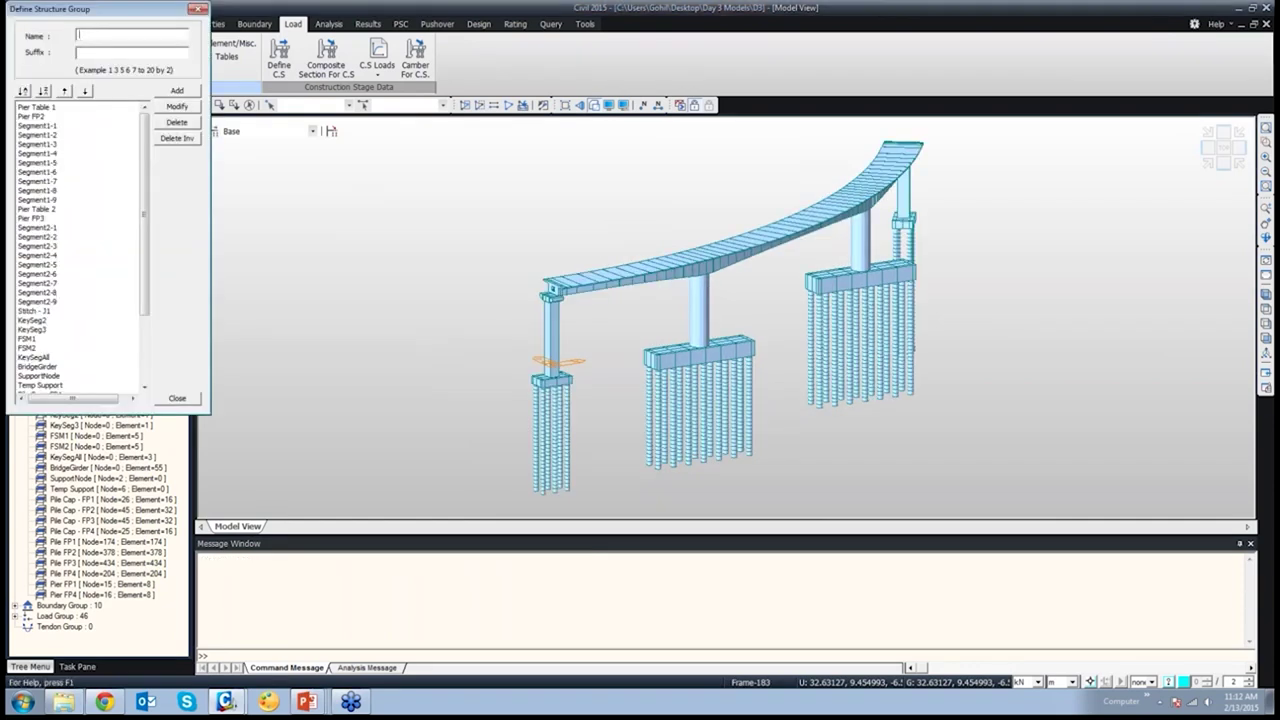
type("Group 1")
left_click(177, 90)
Delete the structure group Group 1 at the end of the group list
left_click_drag(144, 211, 144, 283)
left_click(31, 385)
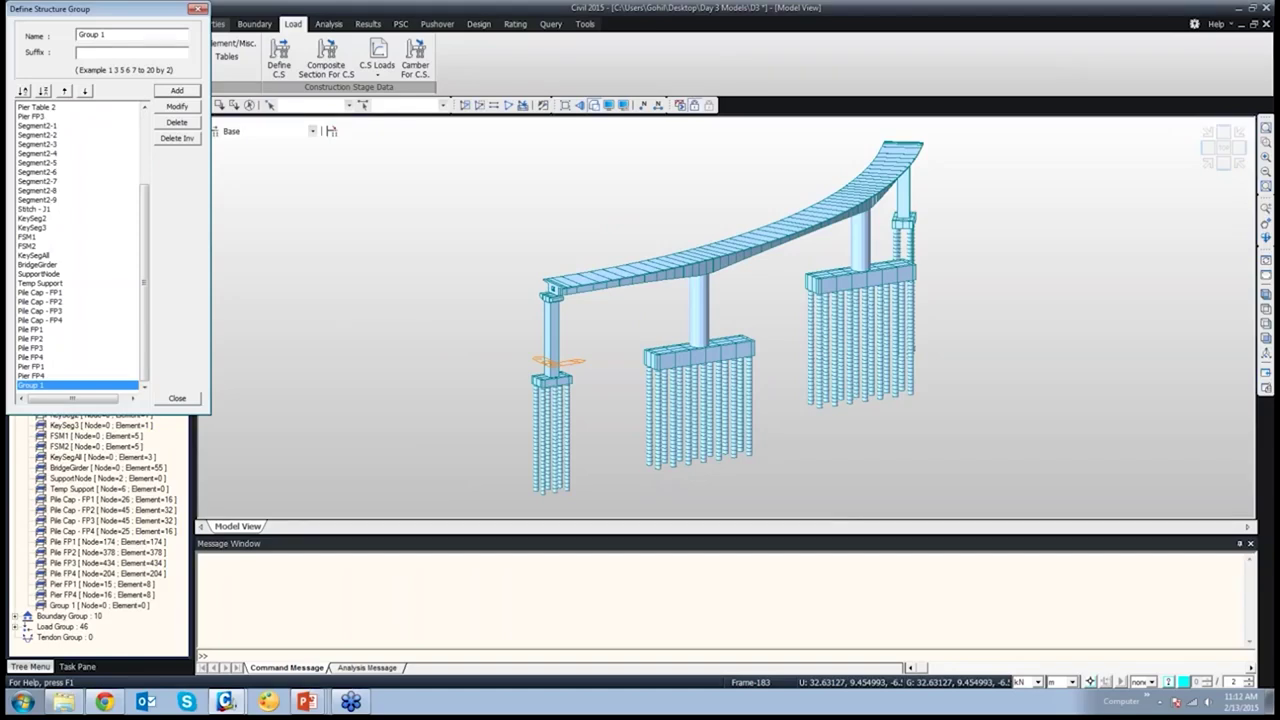
left_click(176, 122)
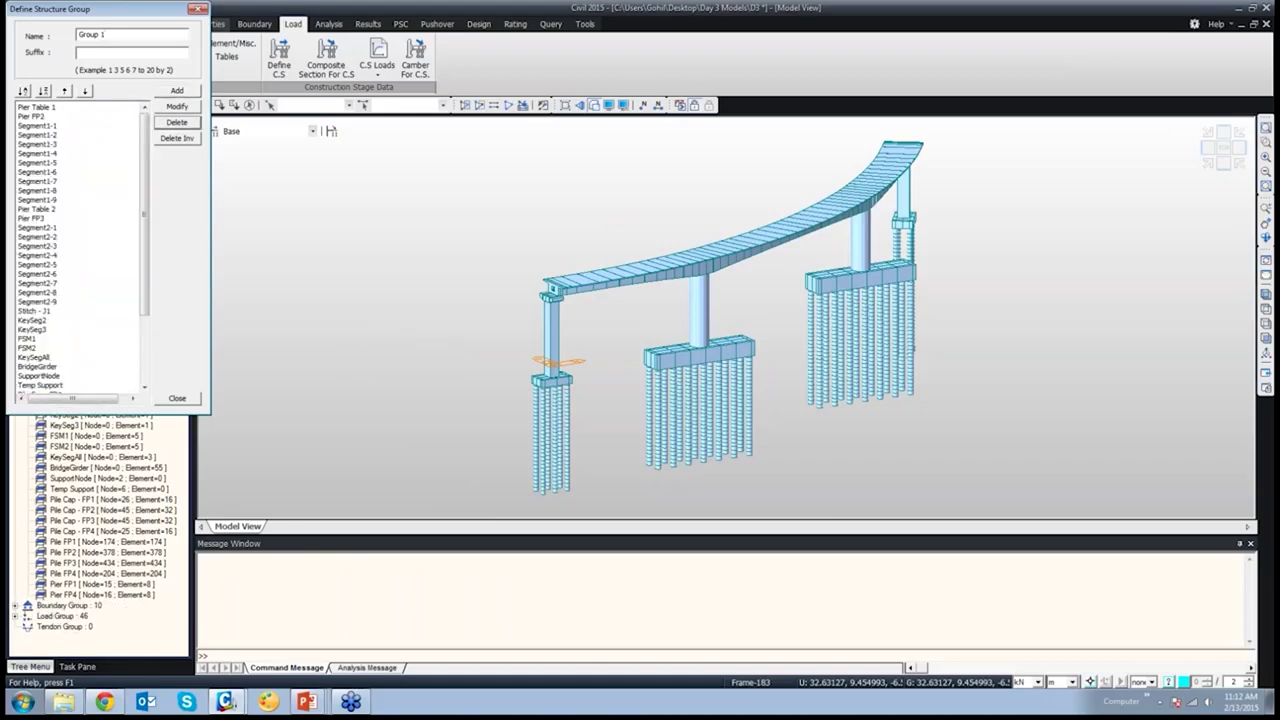
Add a series of structure groups with the name Group and suffix 1 to 10, and close the group definition
type("1 to 10")
left_click(176, 90)
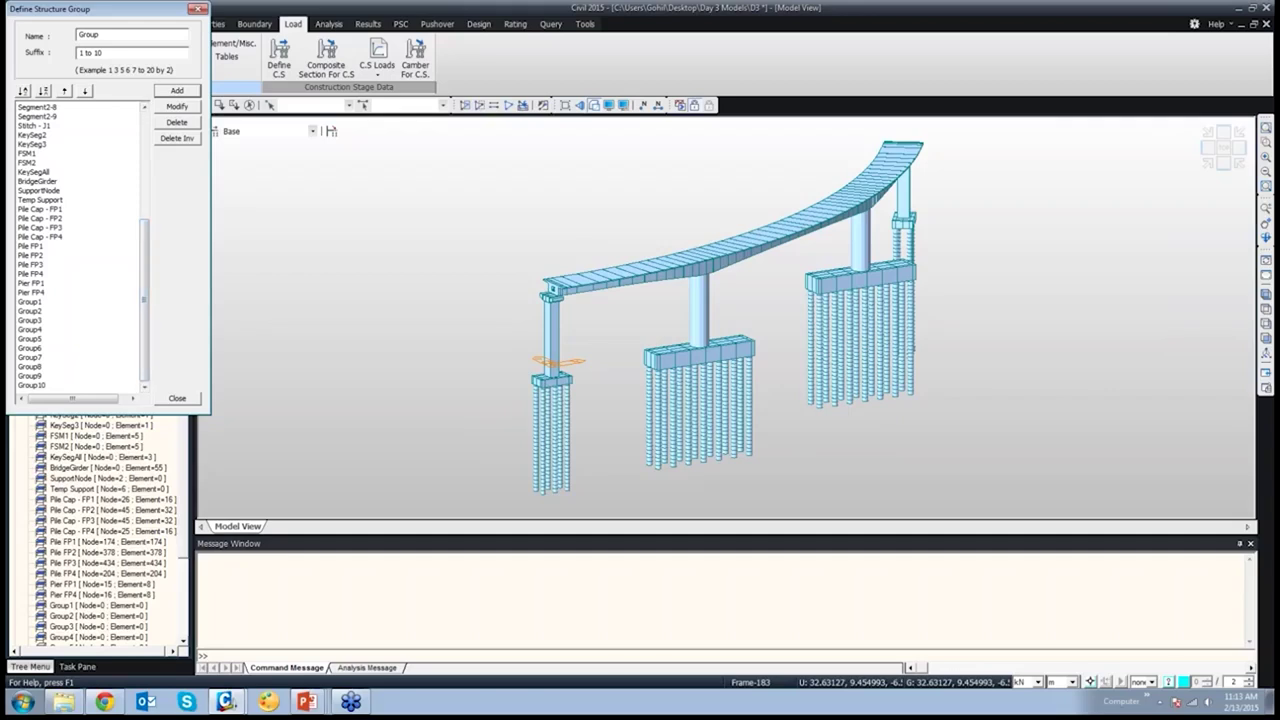
key("Escape")
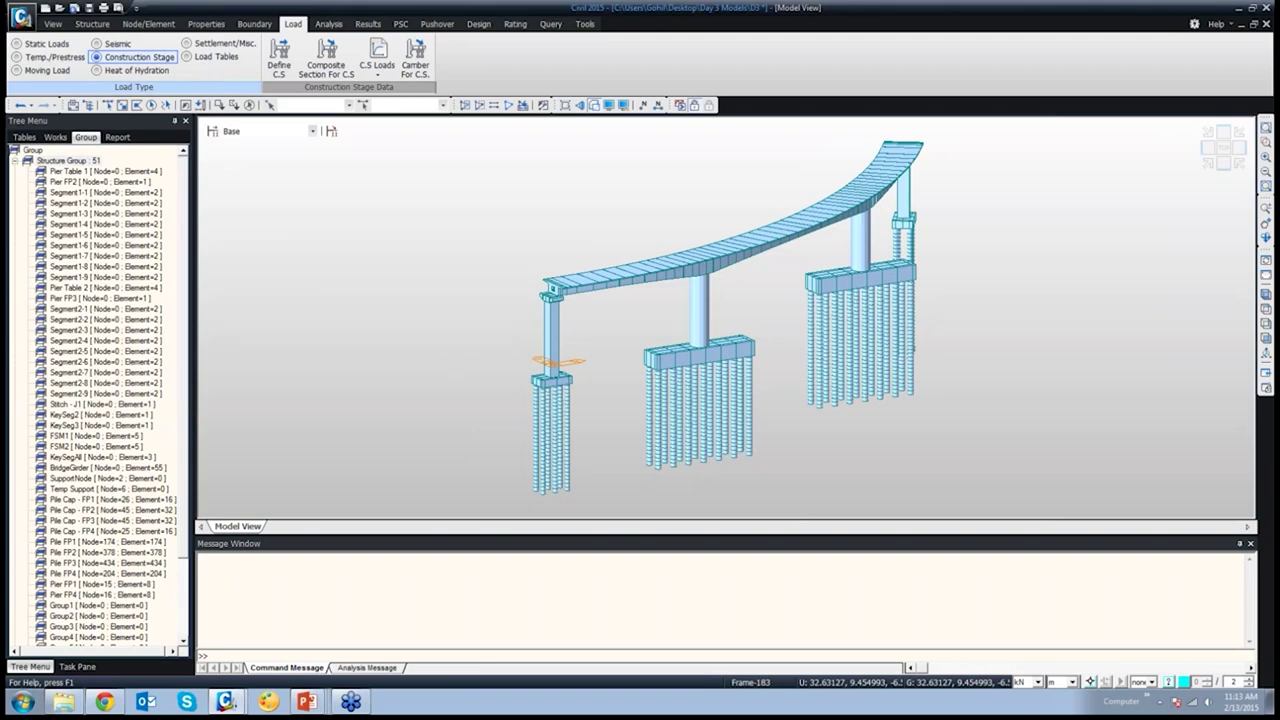
Select the slender end pier near the origin with its pile cap and piles, and assign them to structure group Group1
scroll(98, 395, "down", 2)
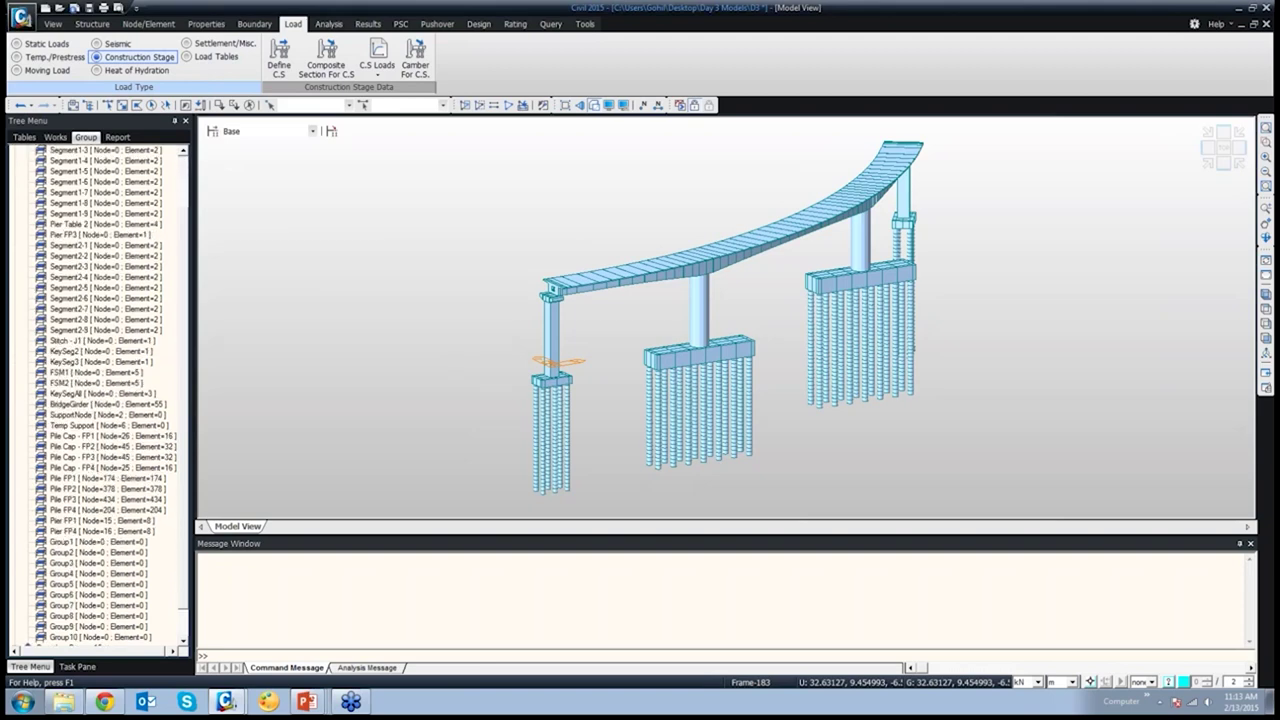
left_click(98, 563)
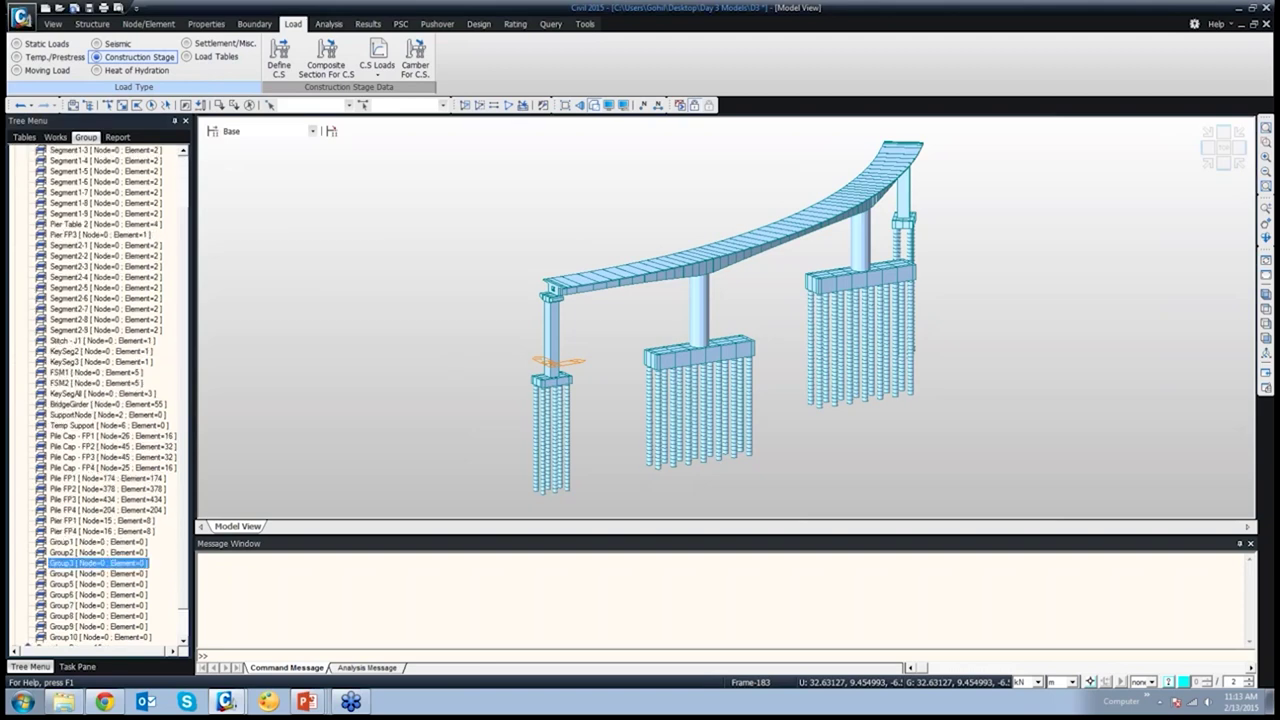
left_click(98, 542)
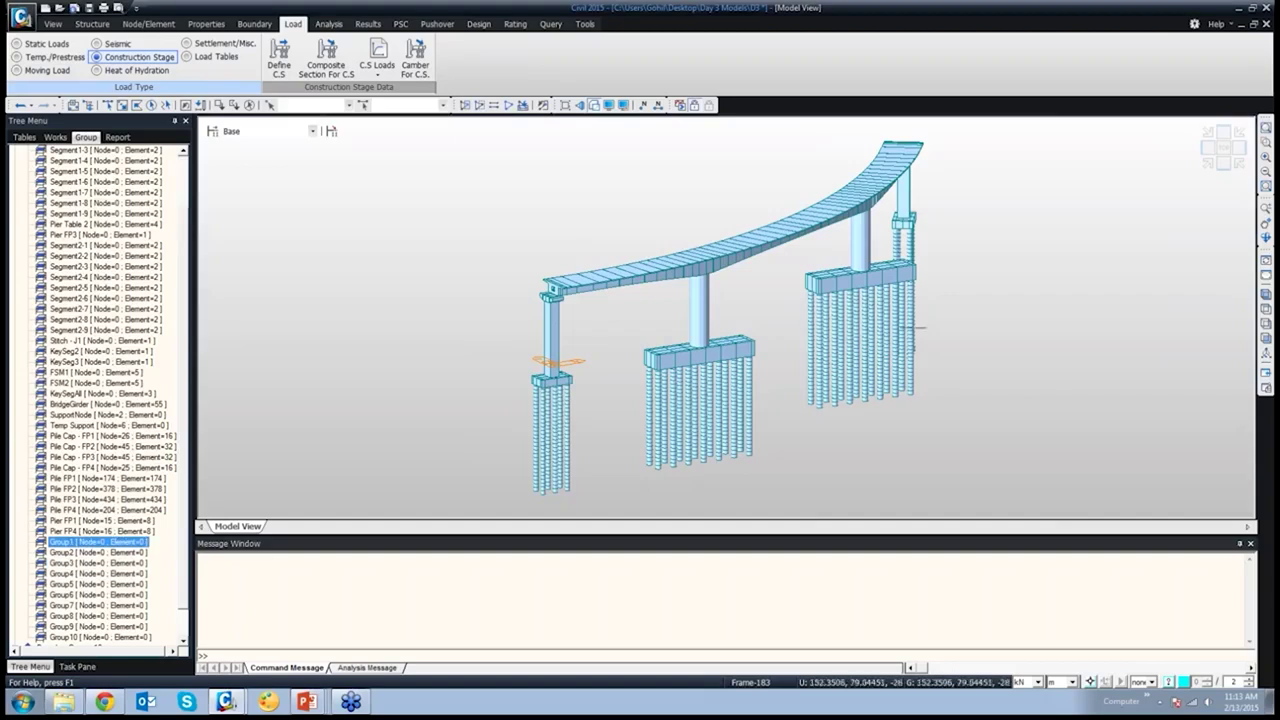
left_click_drag(497, 277, 583, 502)
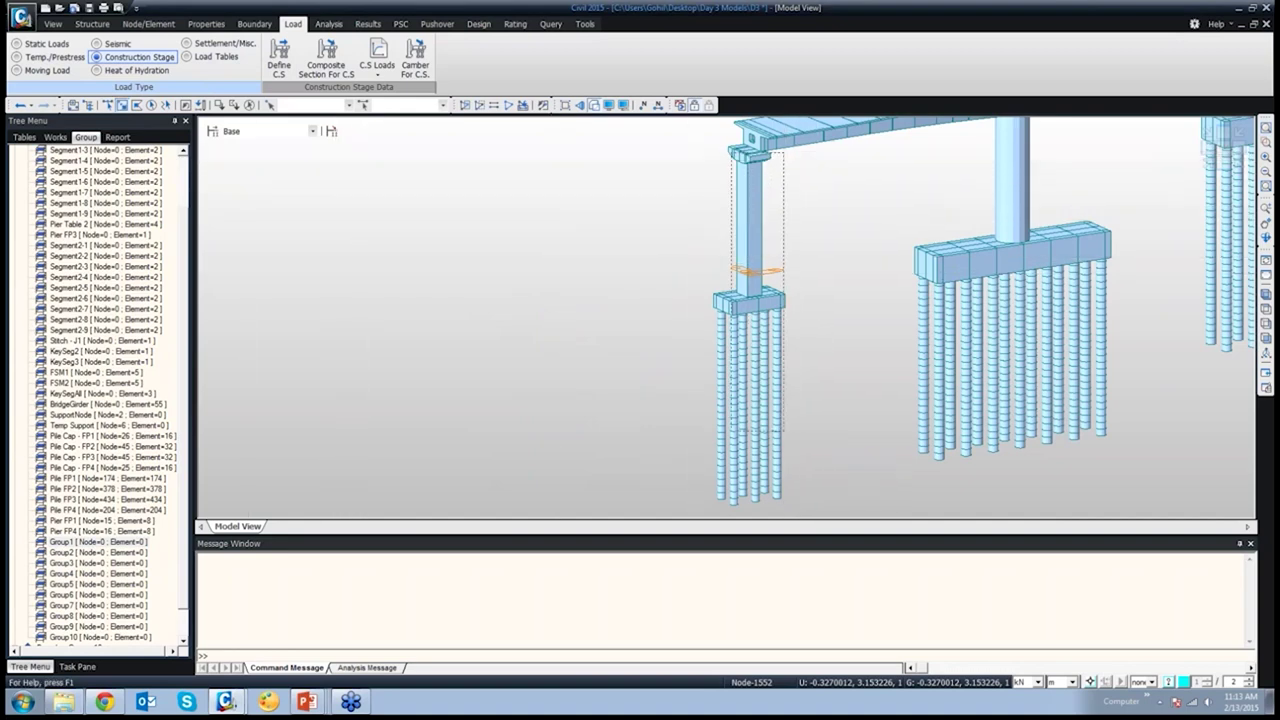
left_click_drag(704, 505, 704, 515)
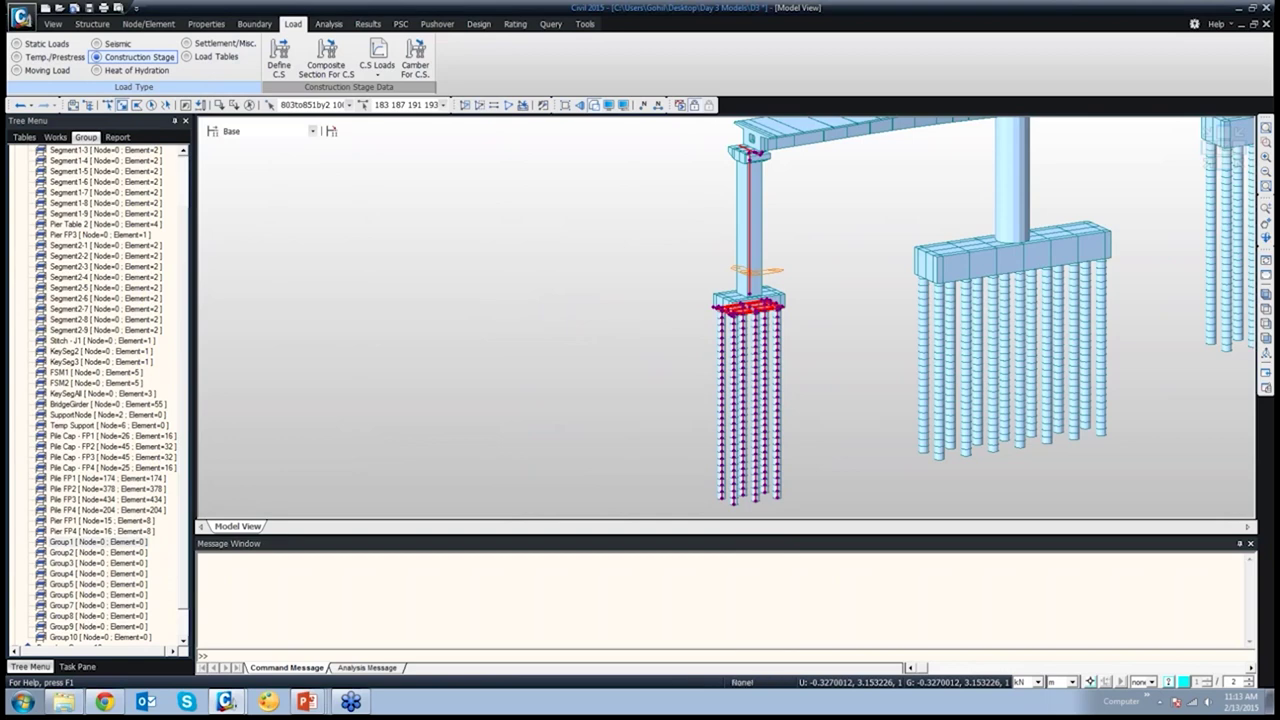
left_click(80, 541)
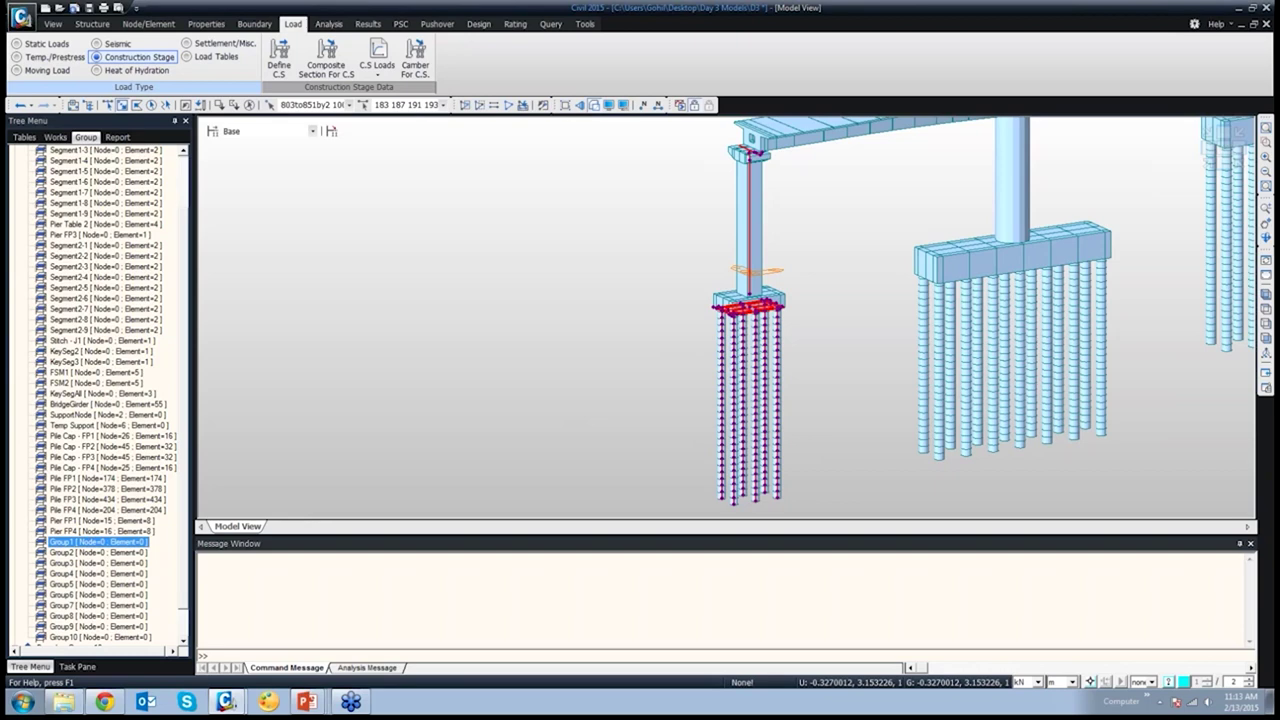
left_click_drag(98, 541, 443, 351)
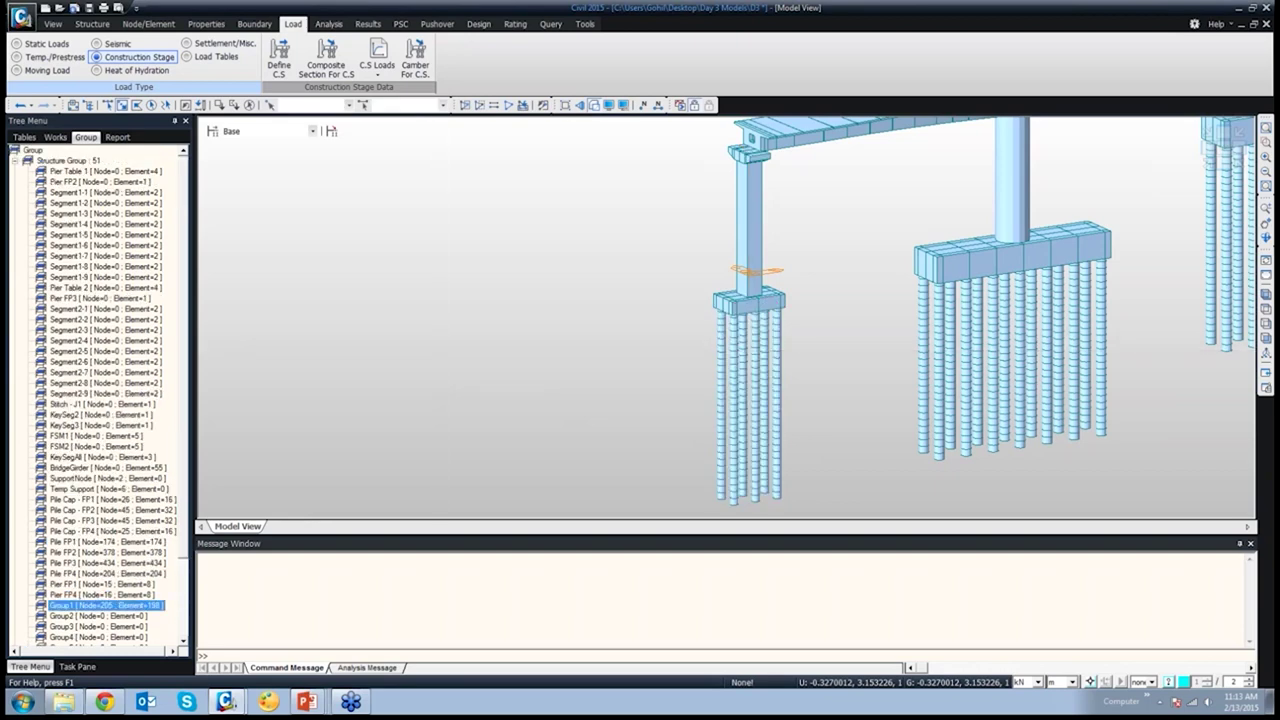
Select Group1's nodes and elements in the model to check the assignment, and collapse the structure group list
double_click(105, 605)
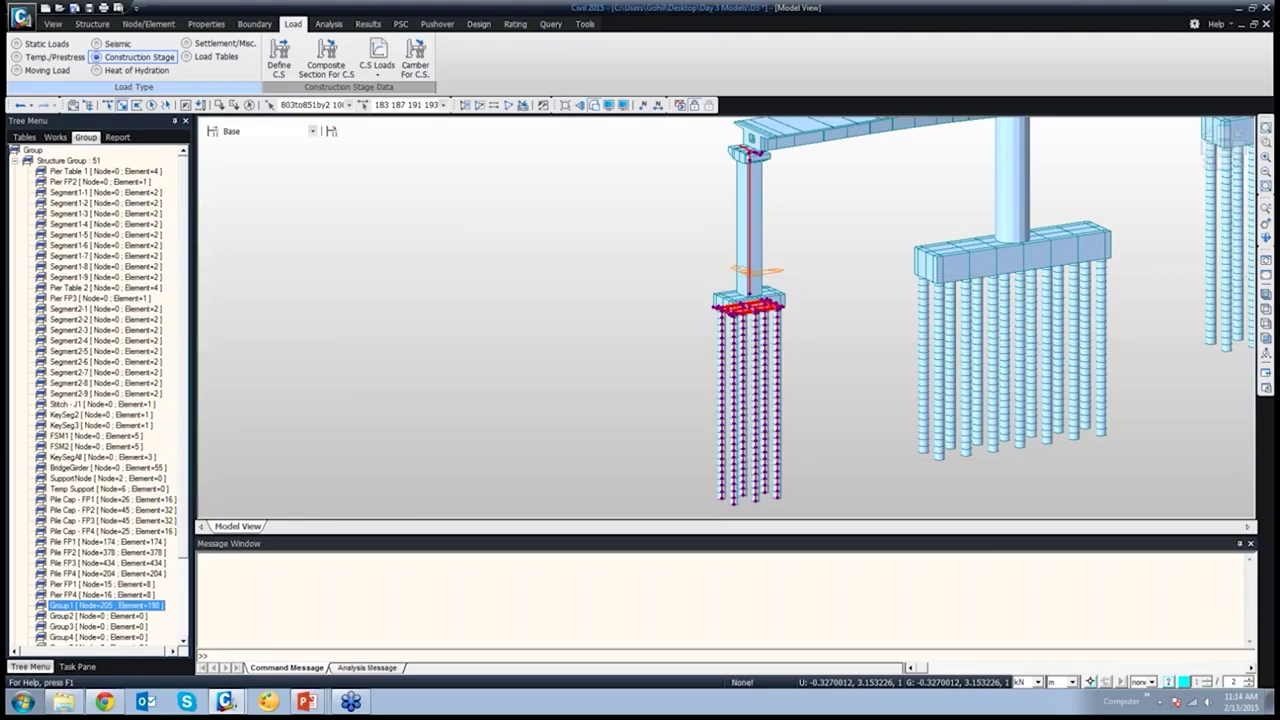
scroll(96, 398, "down", 3)
scroll(96, 398, "up", 3)
left_click(15, 160)
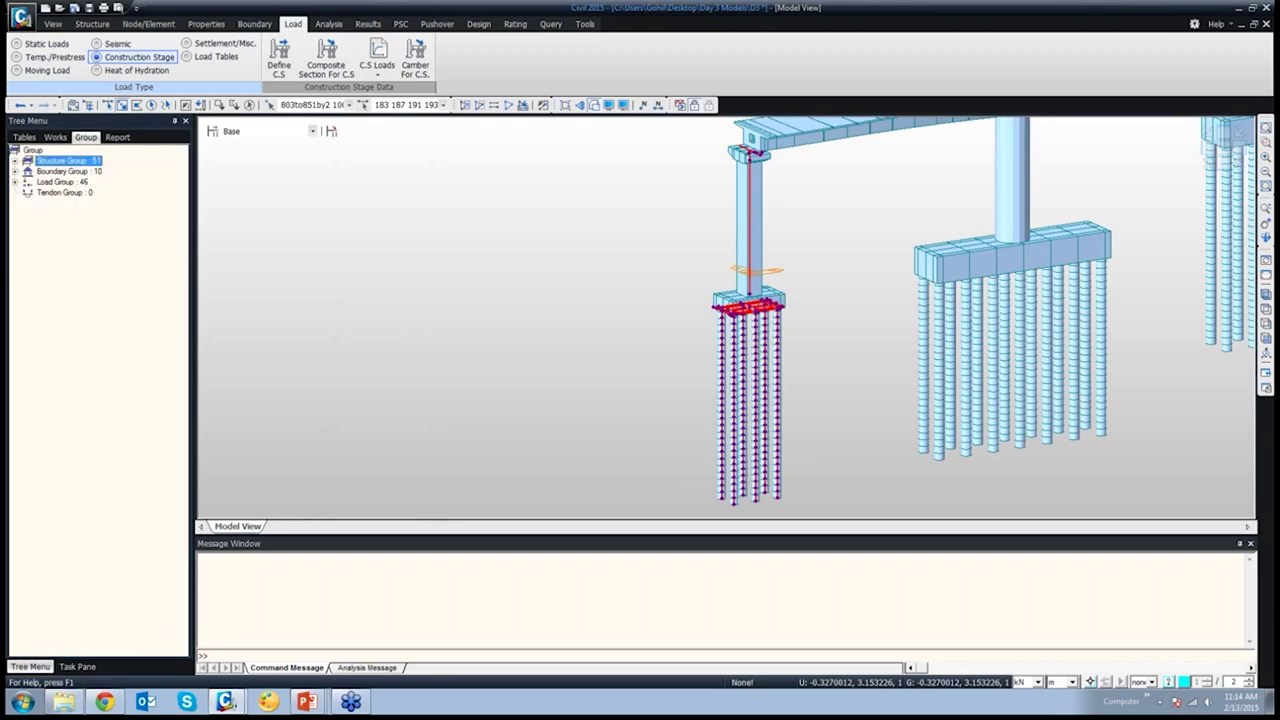
Open the load group definition, look through the list of defined load groups, and close it
right_click(55, 182)
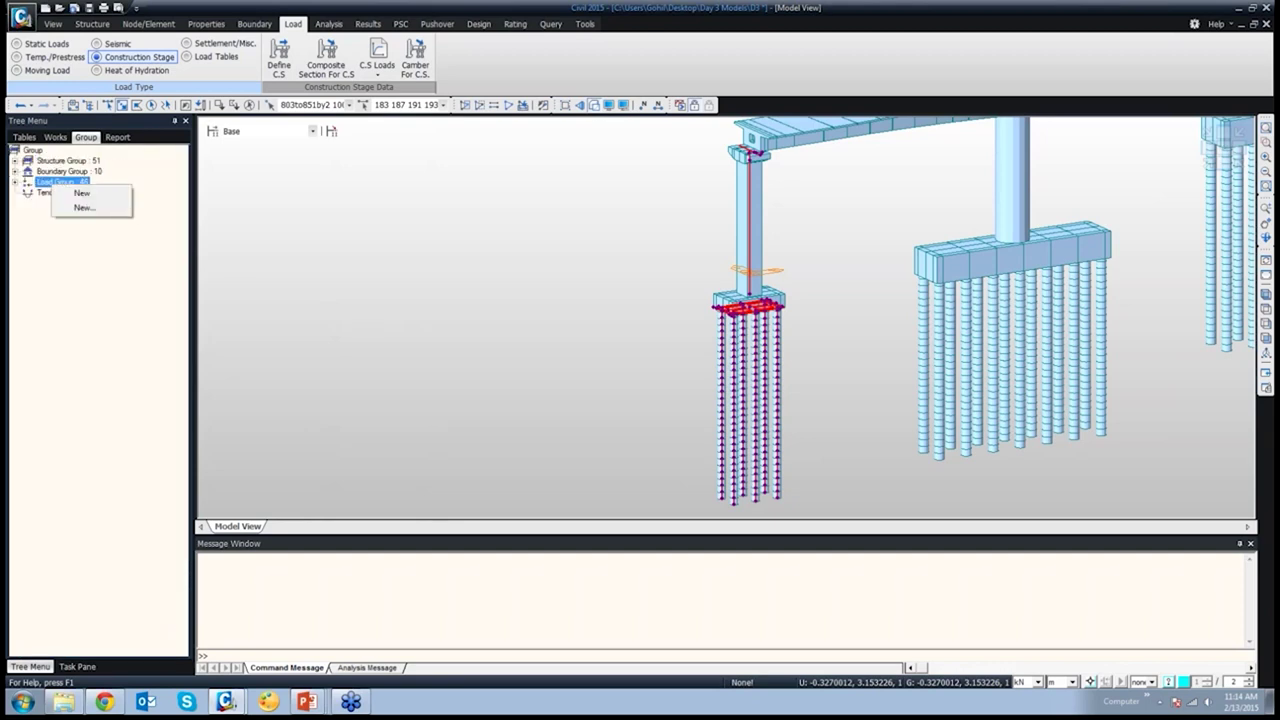
left_click(84, 207)
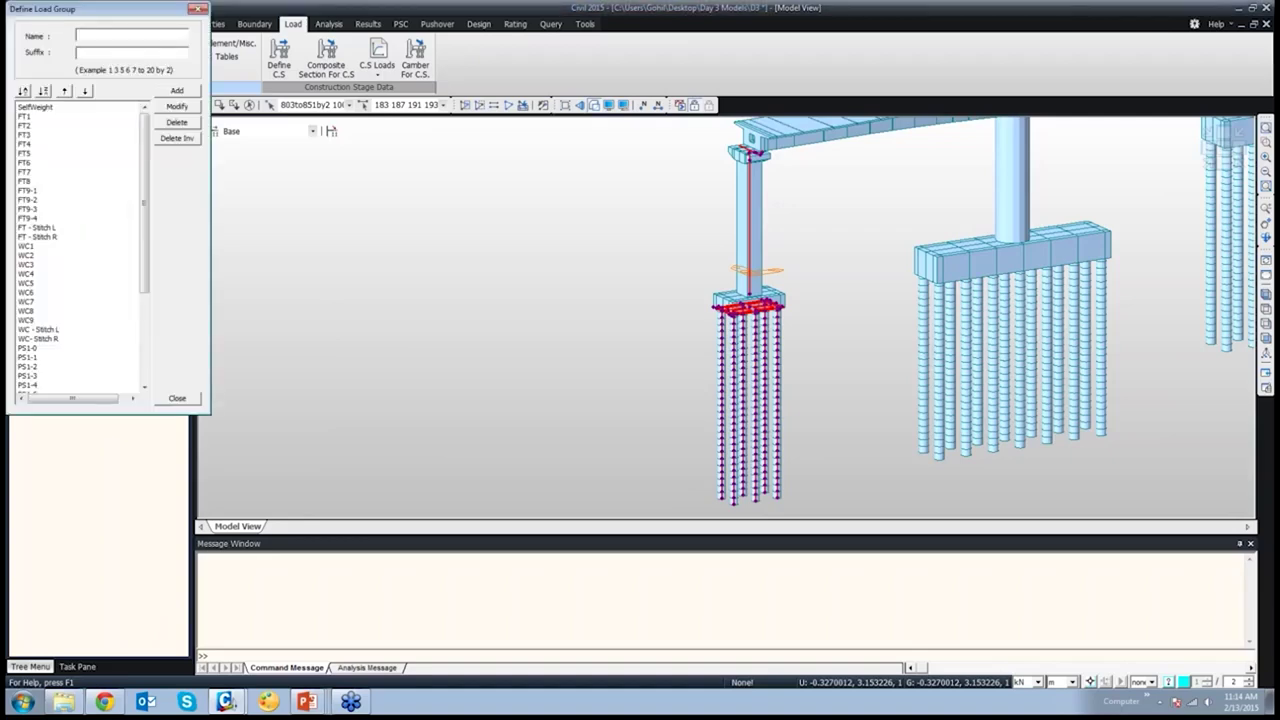
scroll(80, 245, "down", 5)
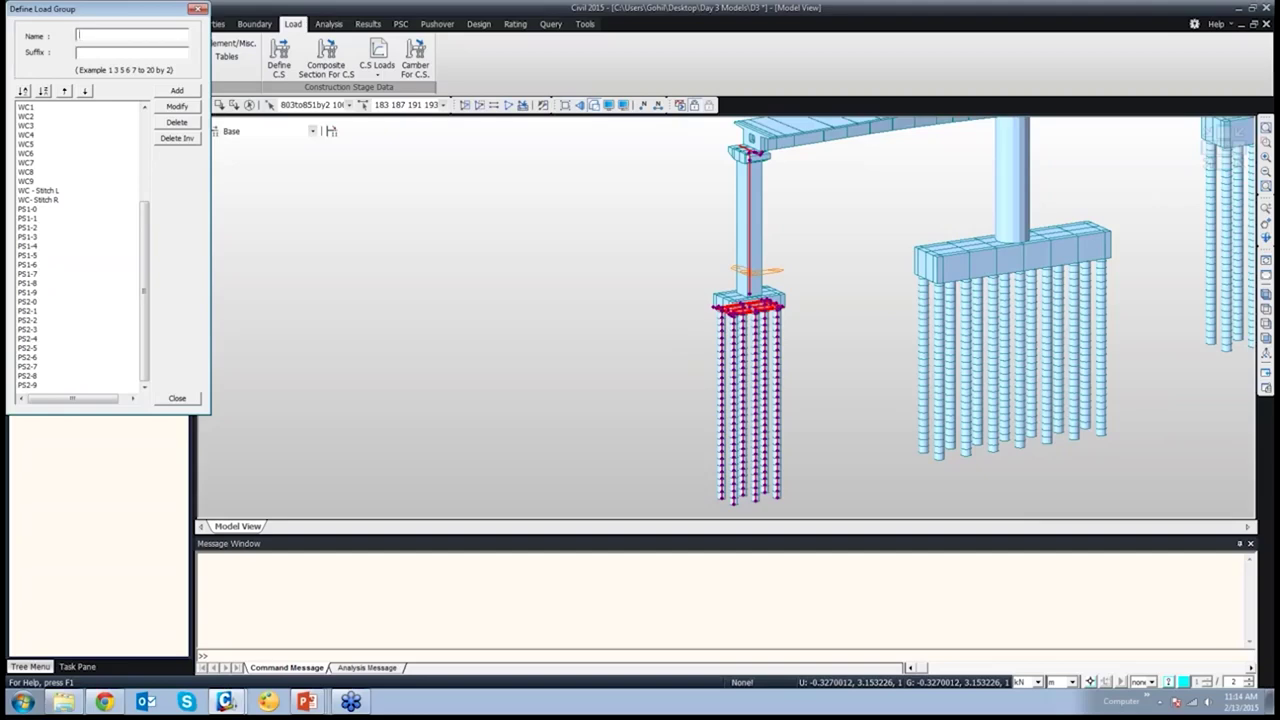
left_click(177, 398)
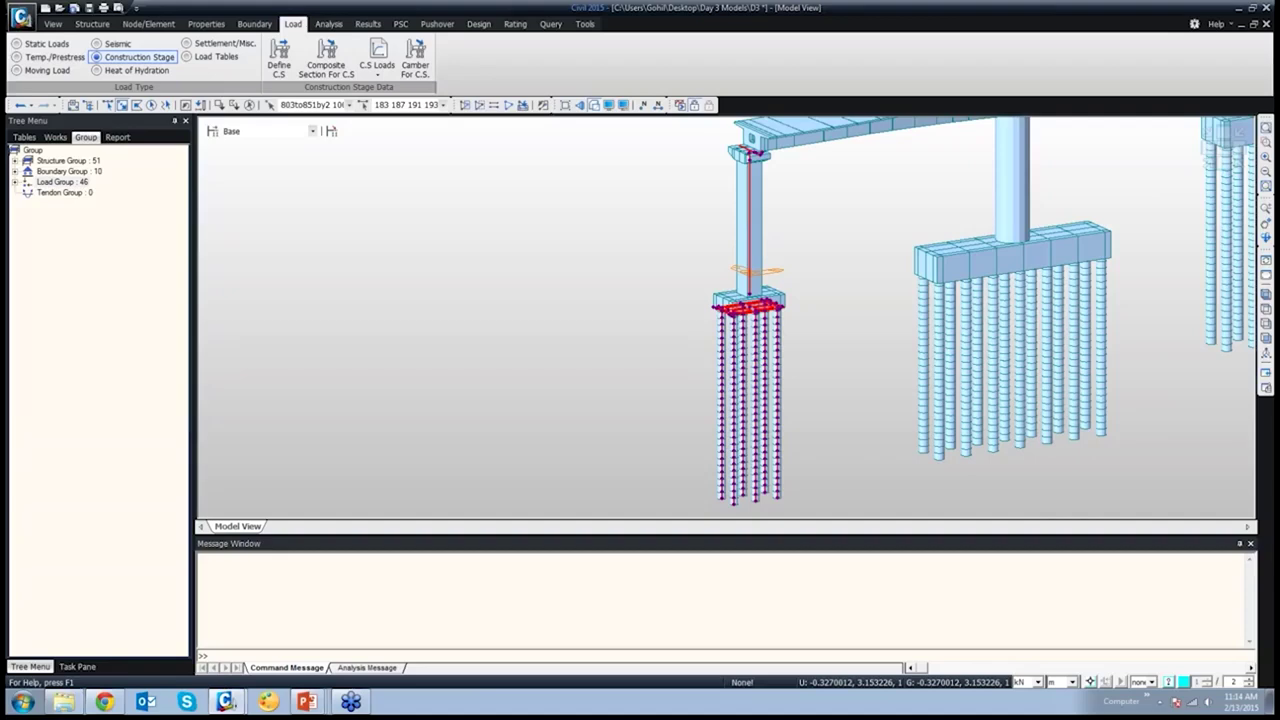
Open the table of tendon prestress loads from the model's load tables
right_click(375, 210)
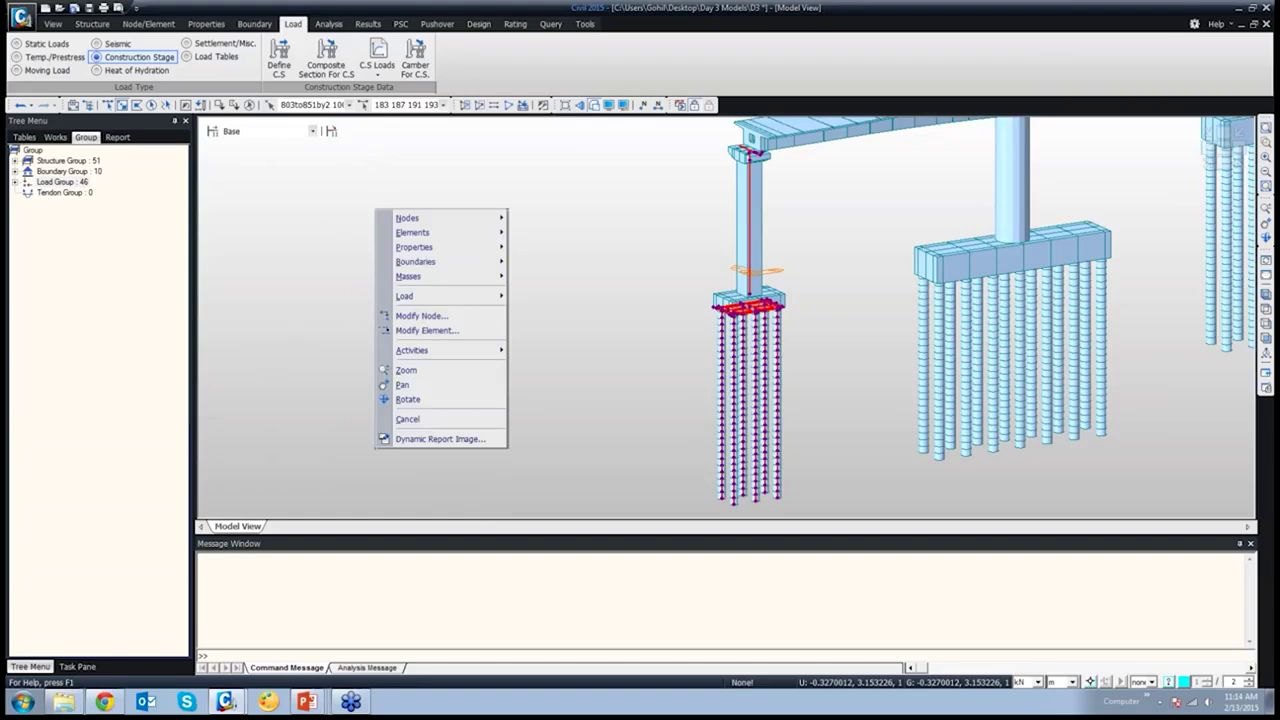
mouse_move(440, 296)
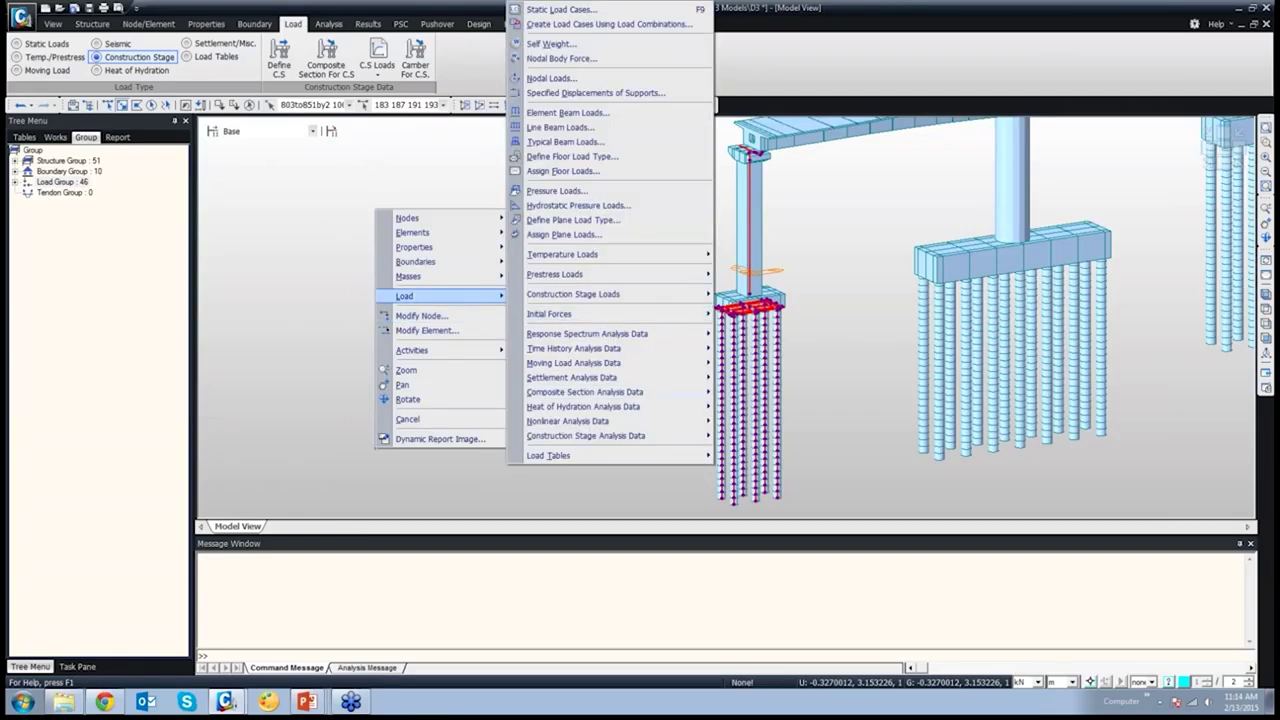
mouse_move(560, 455)
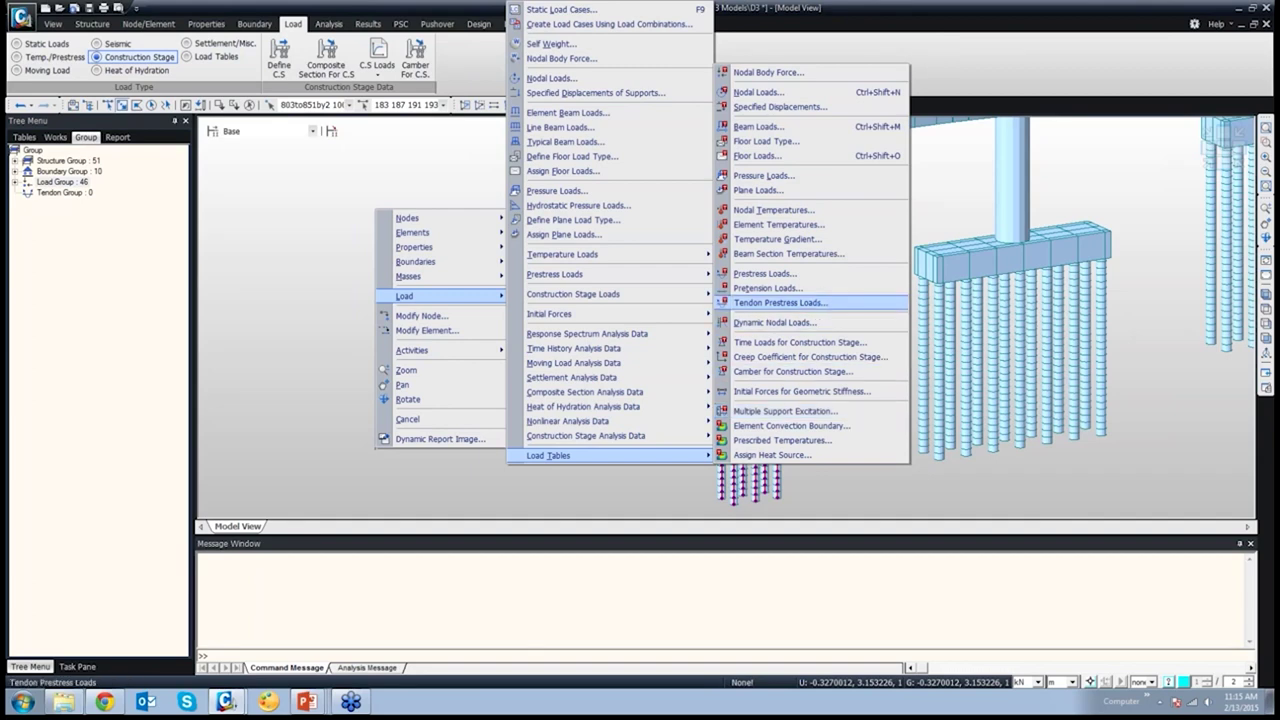
left_click(780, 302)
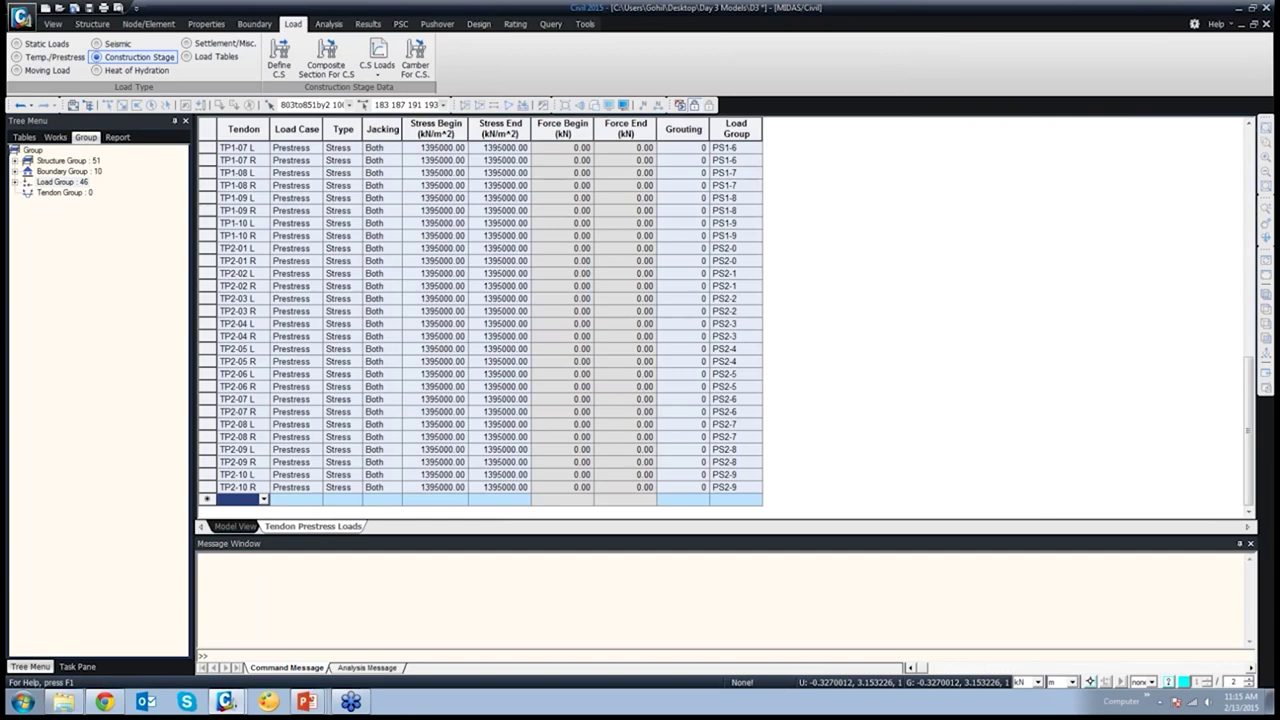
Examine the load groups available for the prestress load of tendon TP1-10 L, keeping its PS1-9 assignment
left_click(730, 223)
left_click(756, 223)
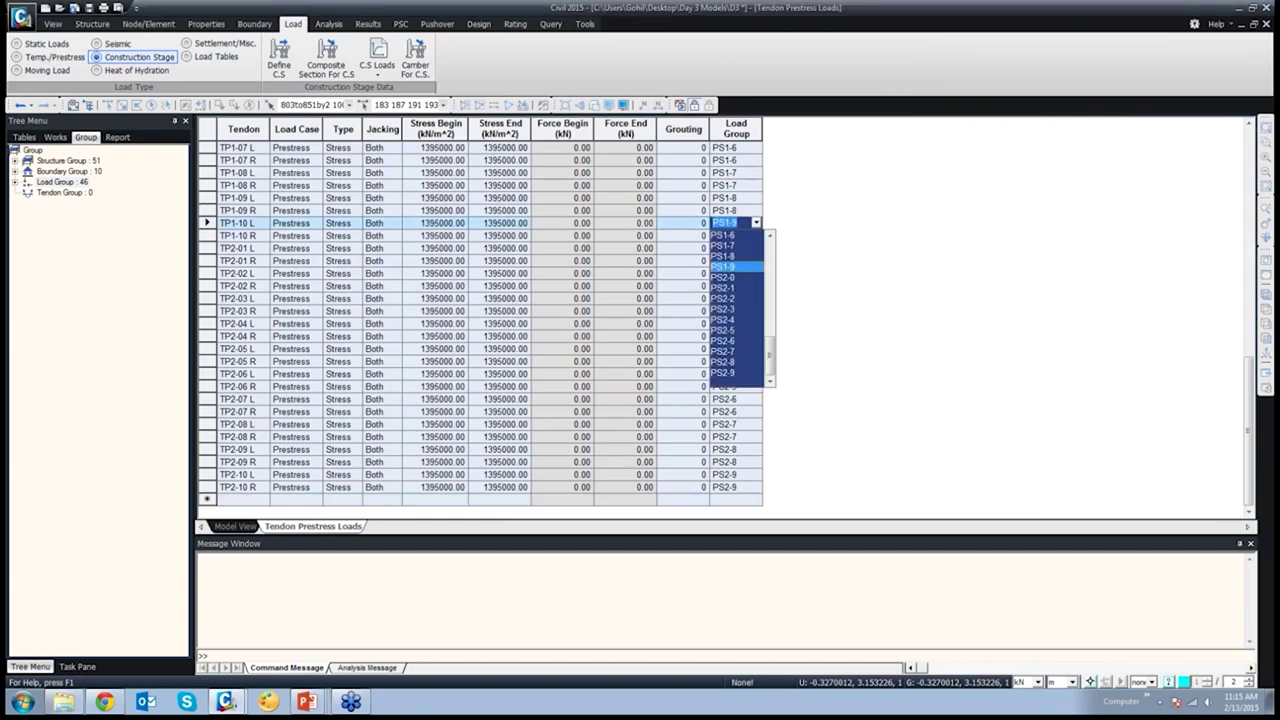
scroll(737, 305, "up", 5)
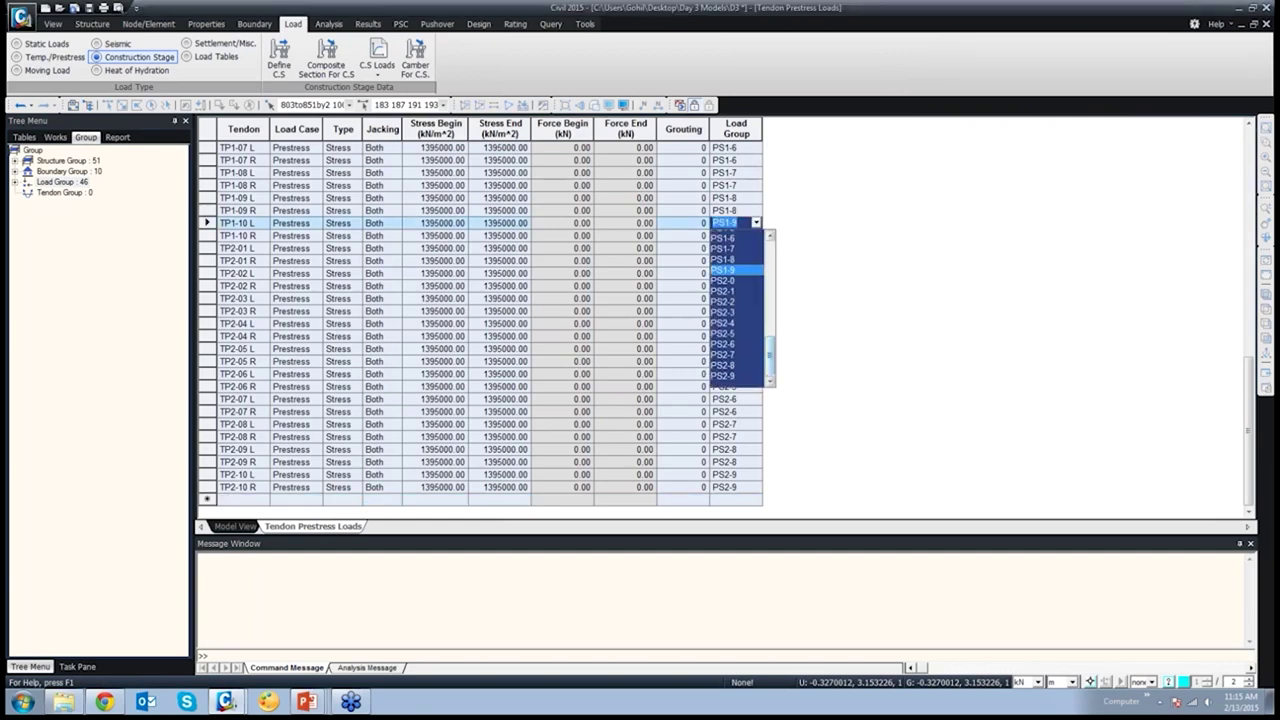
scroll(737, 305, "up", 6)
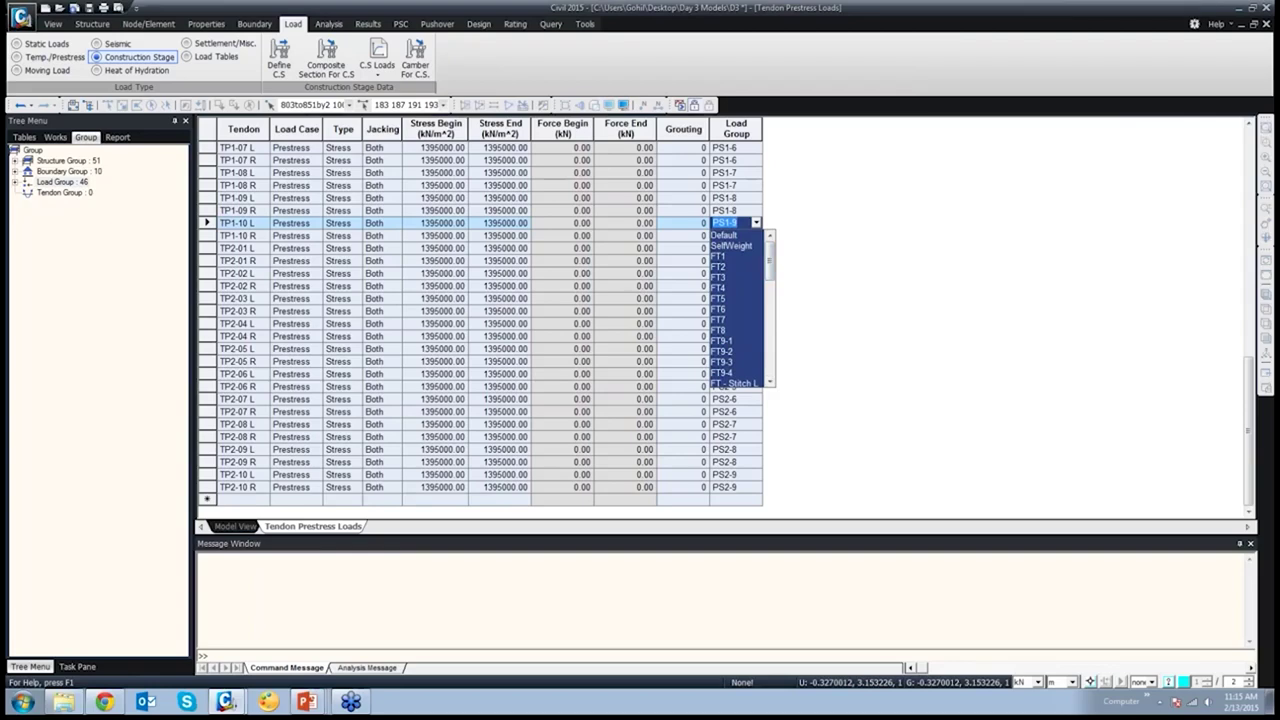
scroll(737, 308, "down", 7)
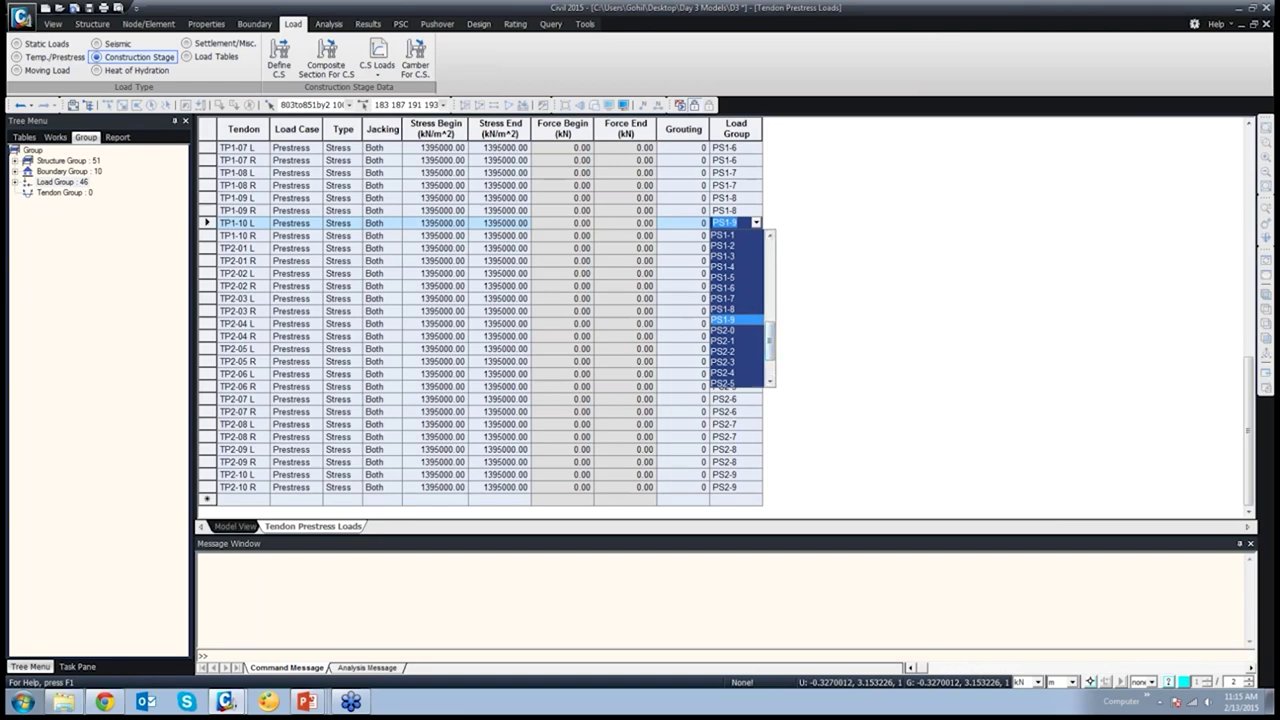
key("Return")
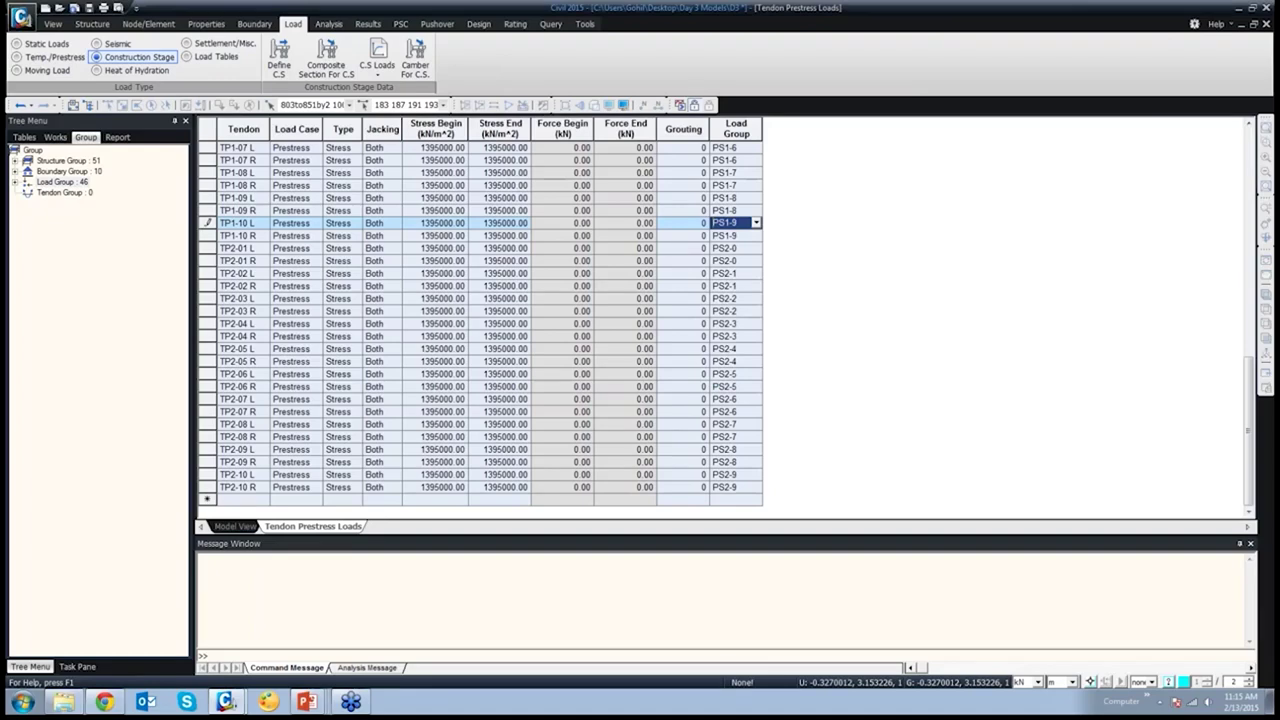
Return to the model view, show the whole bridge with nothing selected, and expand the boundary group list
left_click(236, 526)
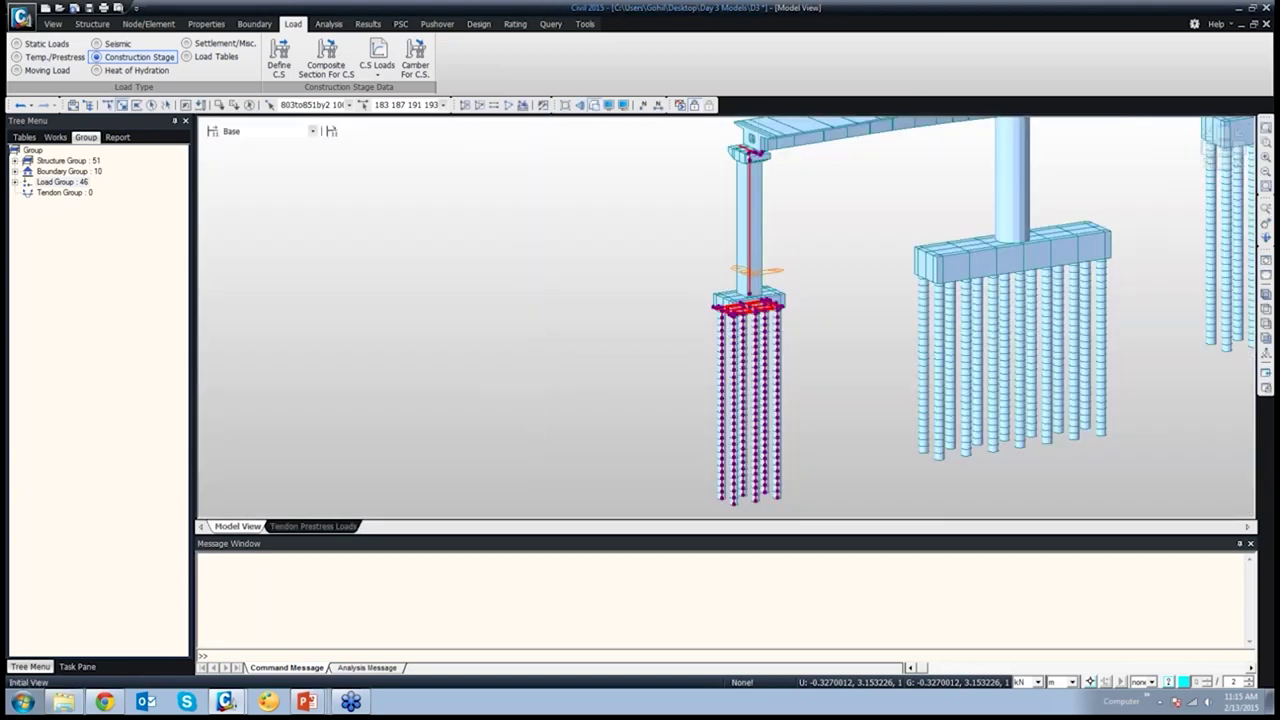
left_click(1265, 127)
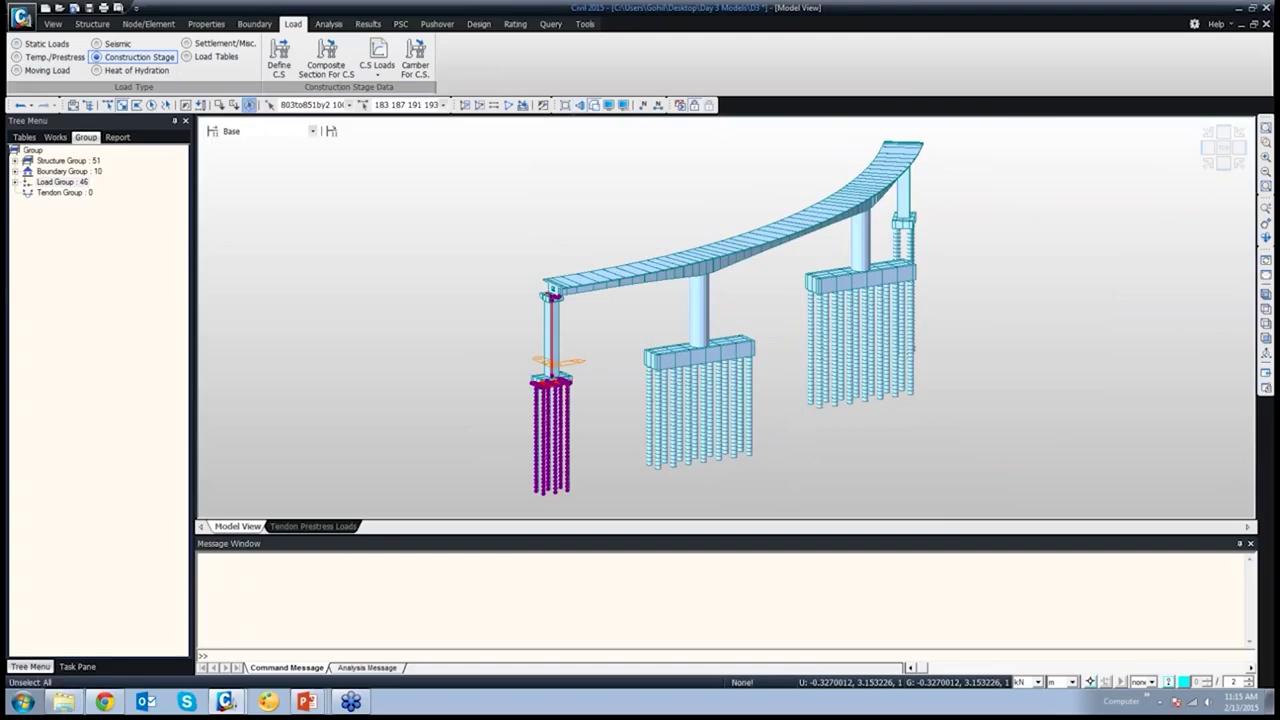
left_click(249, 104)
left_click(14, 171)
left_click(60, 288)
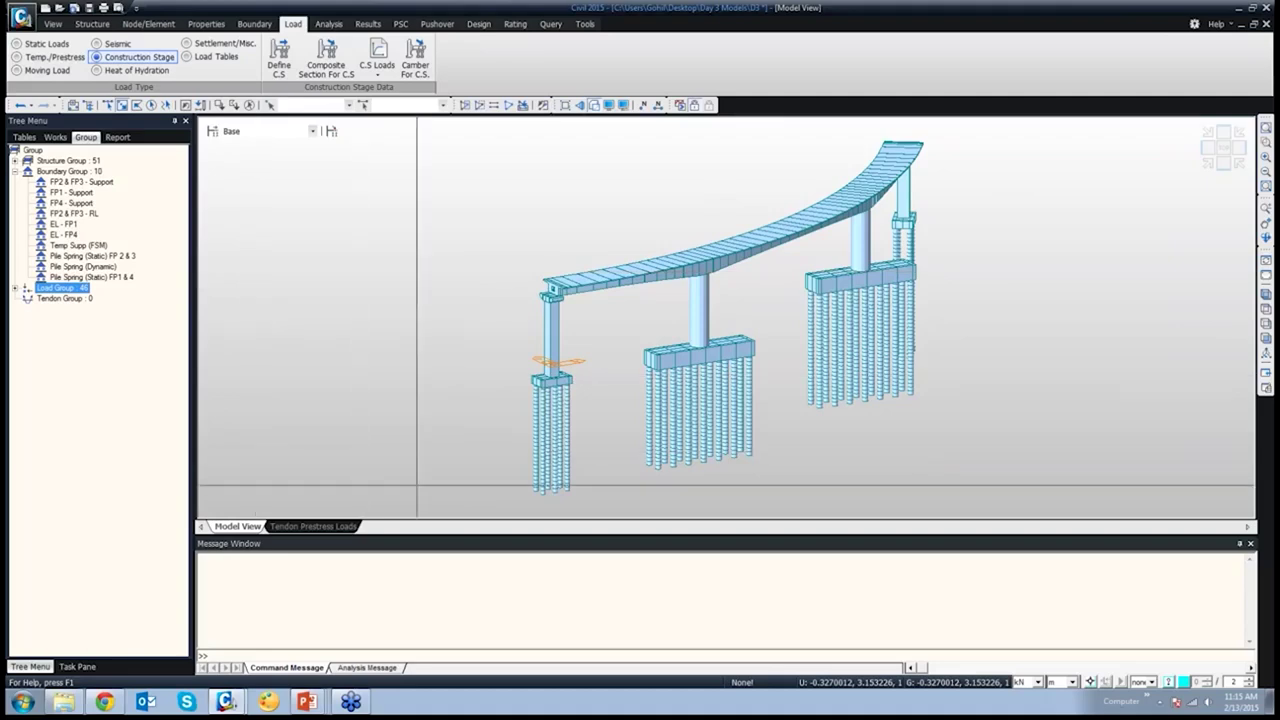
right_click(94, 172)
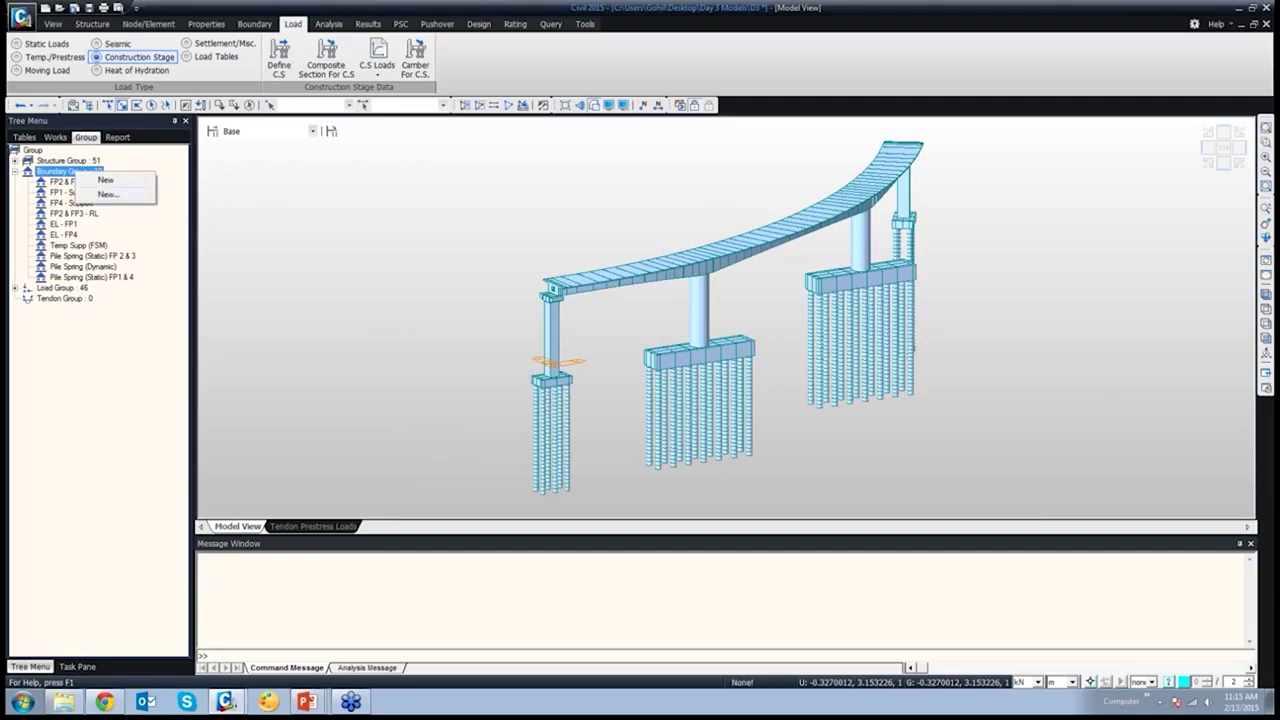
left_click(63, 234)
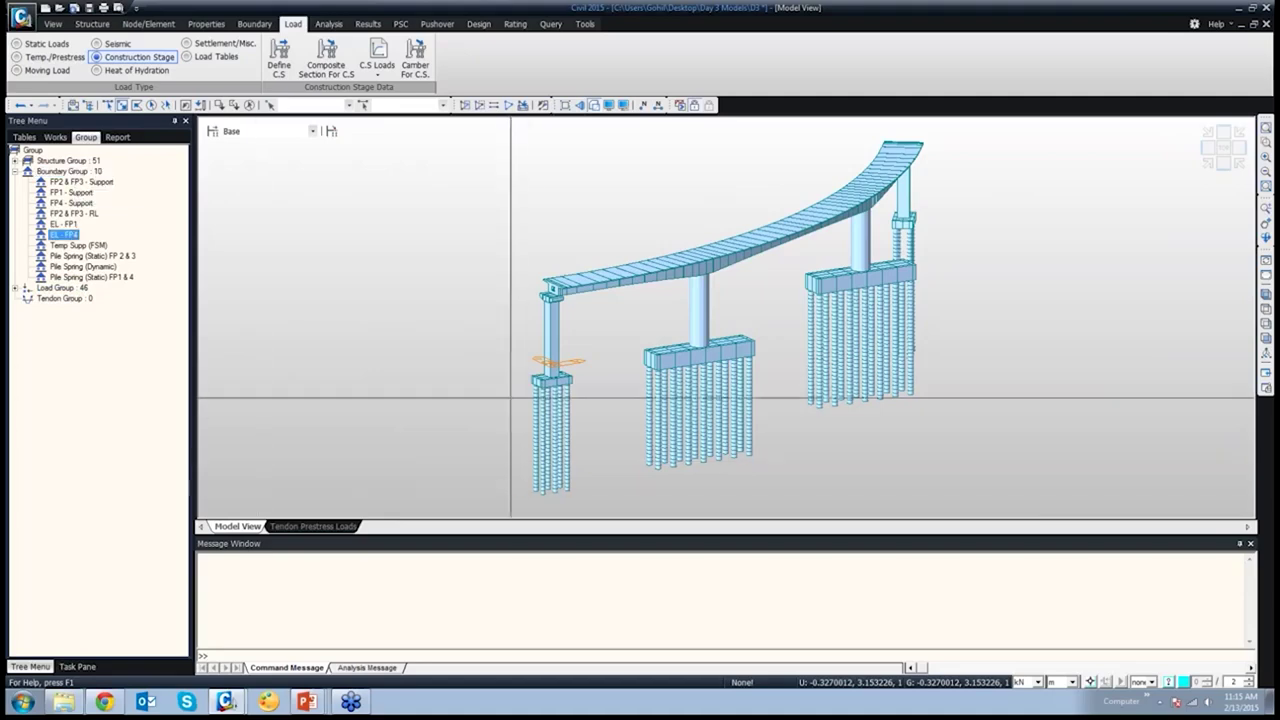
Try to assign the boundary conditions of the slender end pier's piles to boundary group EL - FP1
left_click_drag(506, 378, 594, 500)
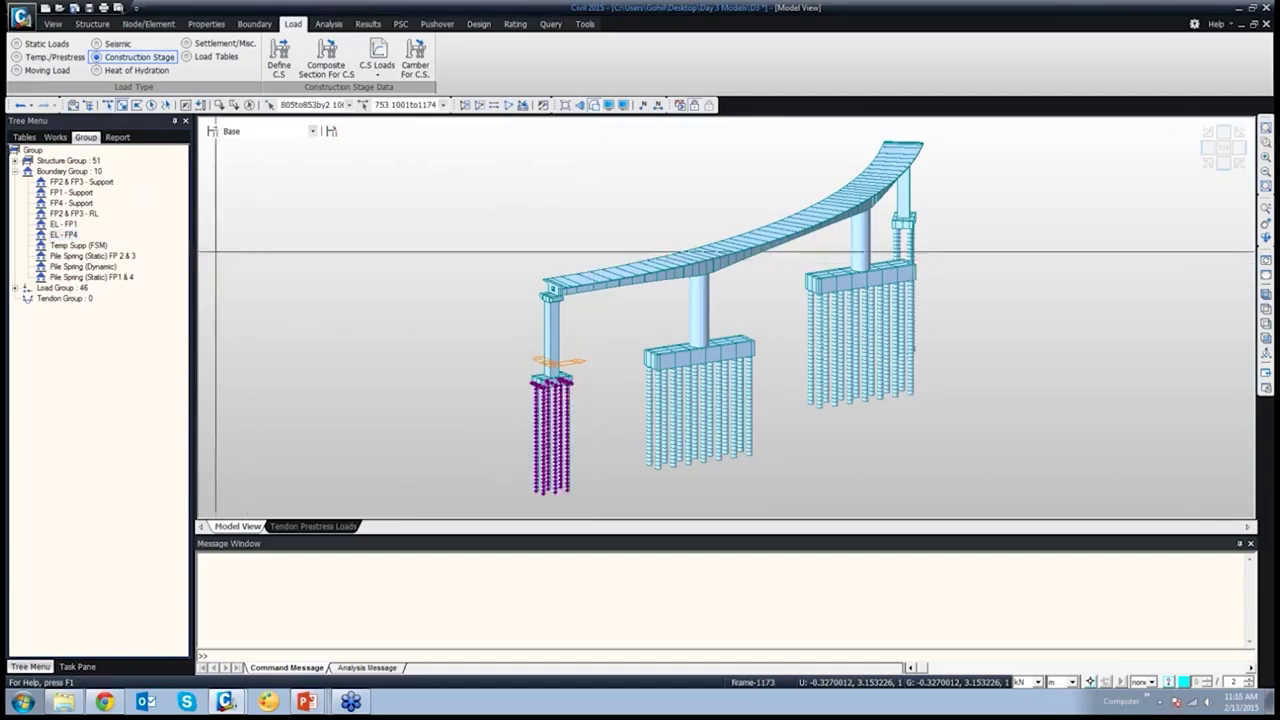
left_click(63, 224)
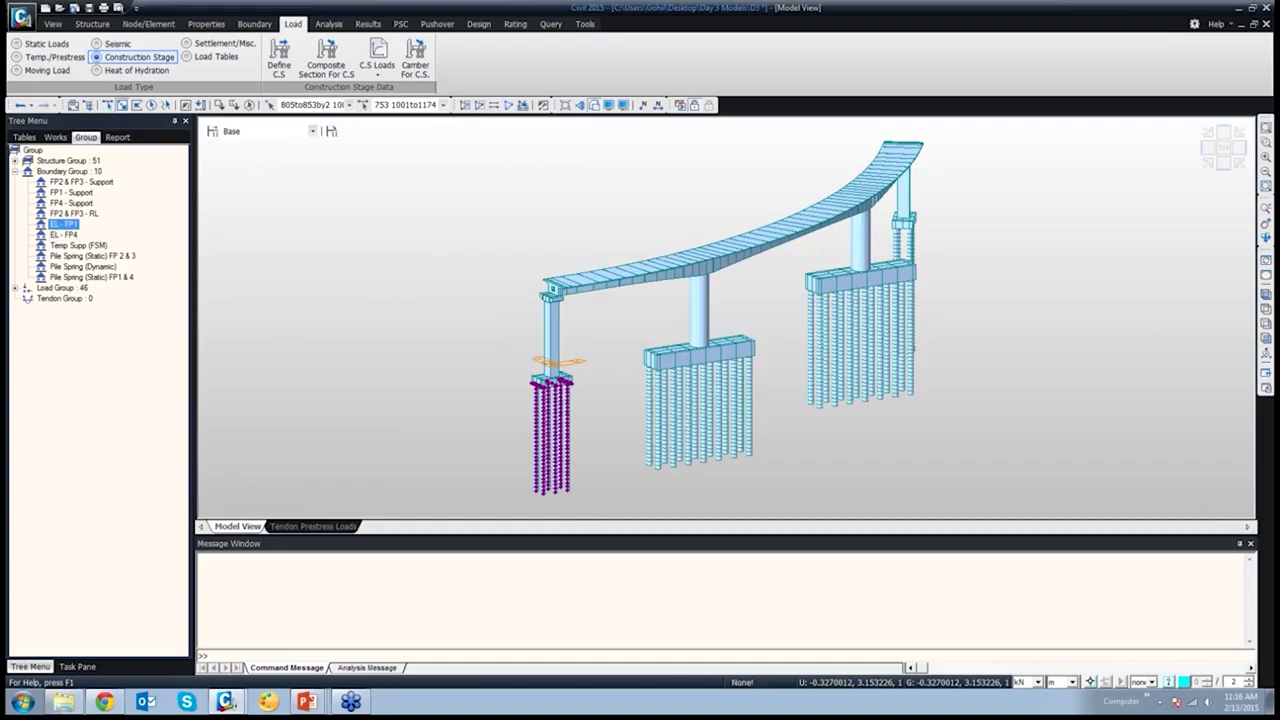
left_click_drag(63, 224, 560, 400)
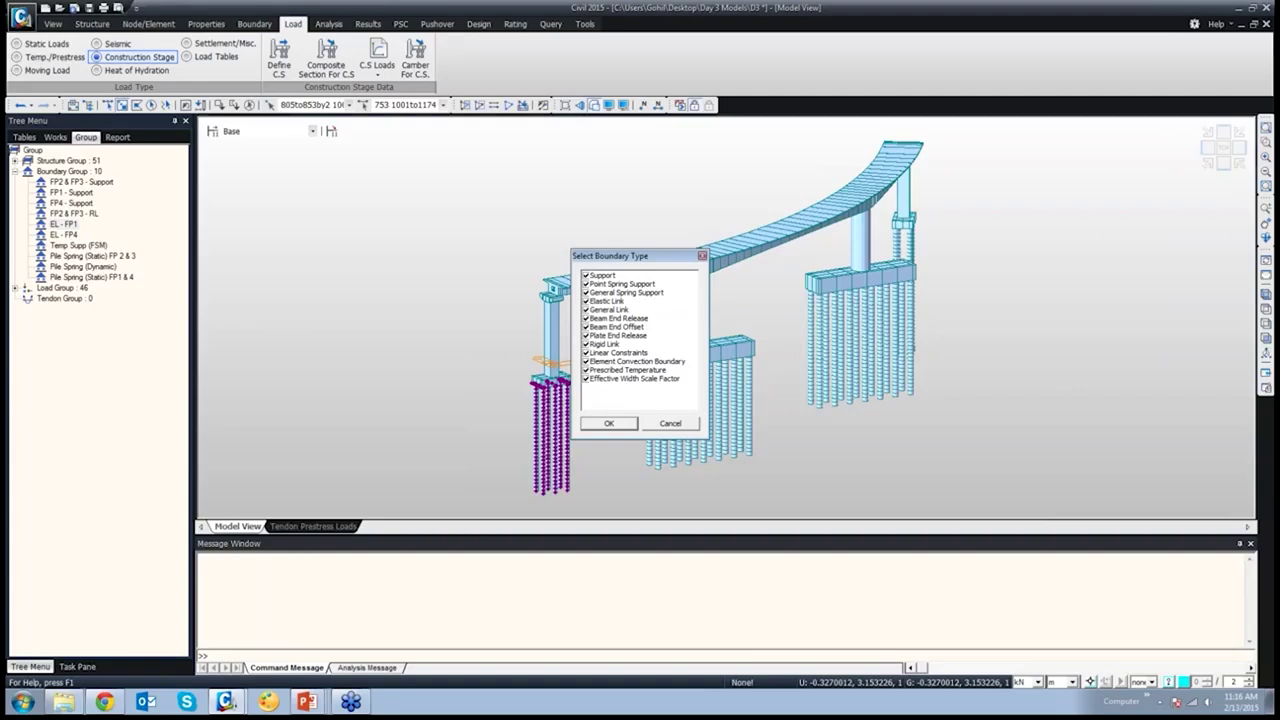
left_click(680, 427)
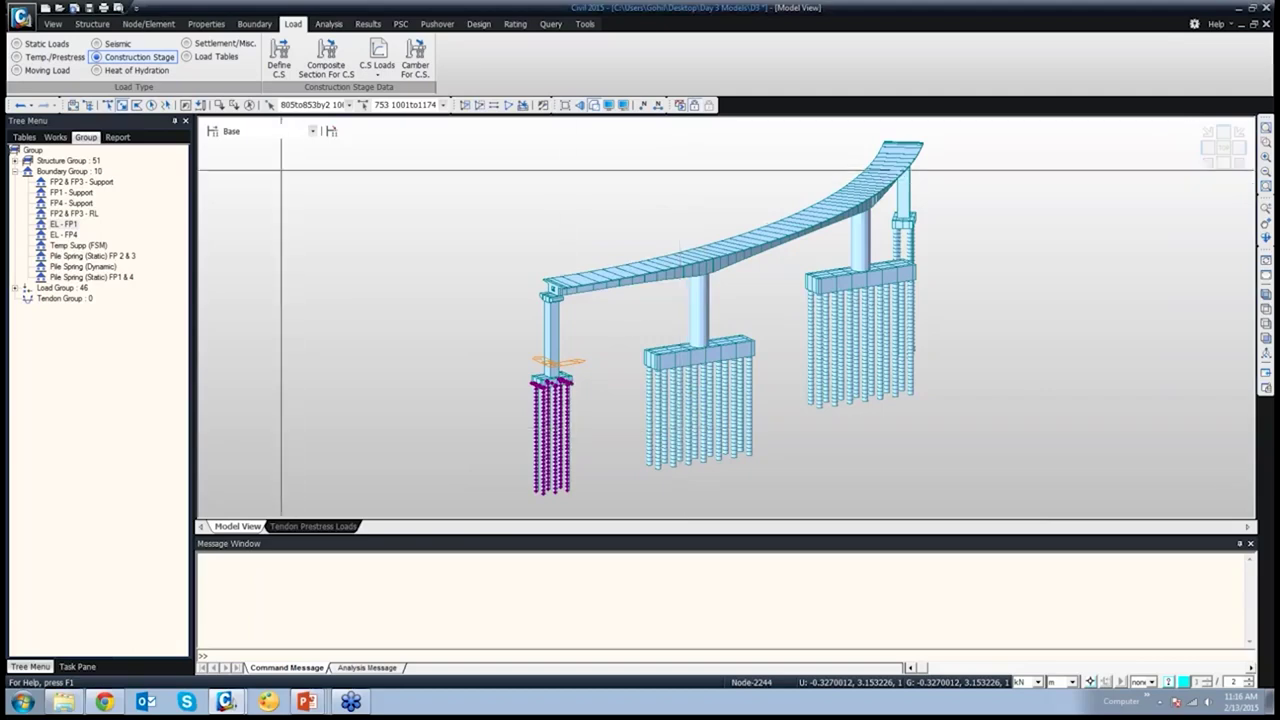
Open the construction stage definition and display the composition of stage CS1
left_click(279, 57)
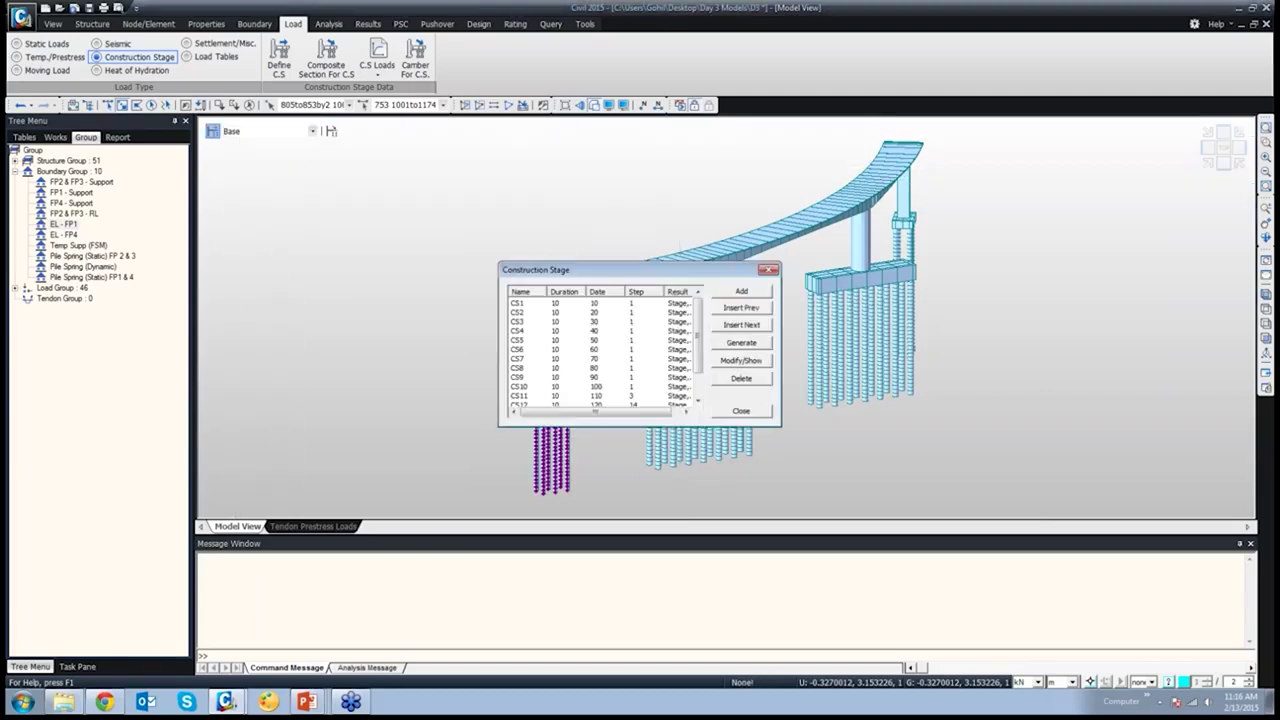
double_click(517, 312)
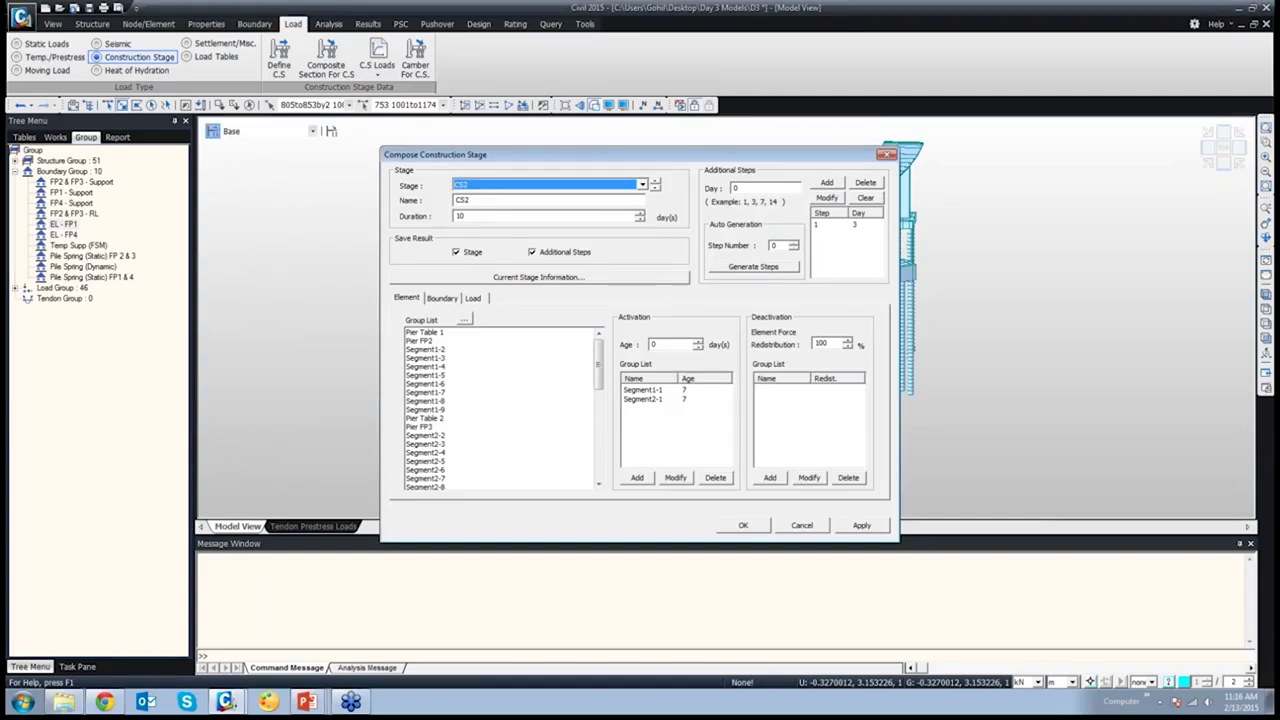
left_click(642, 184)
left_click(547, 195)
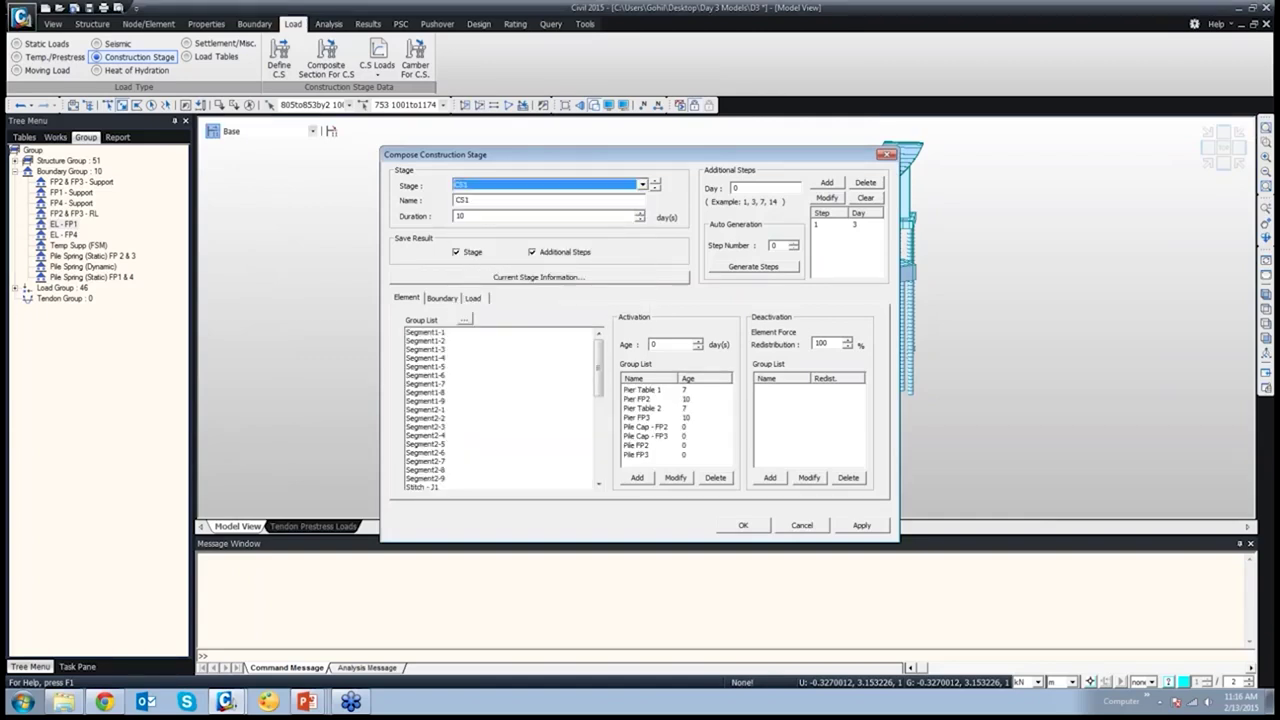
Activate element group Segment1-4 in stage CS1 with an age of 14 days, and select its entry in the activation list
left_click(650, 390)
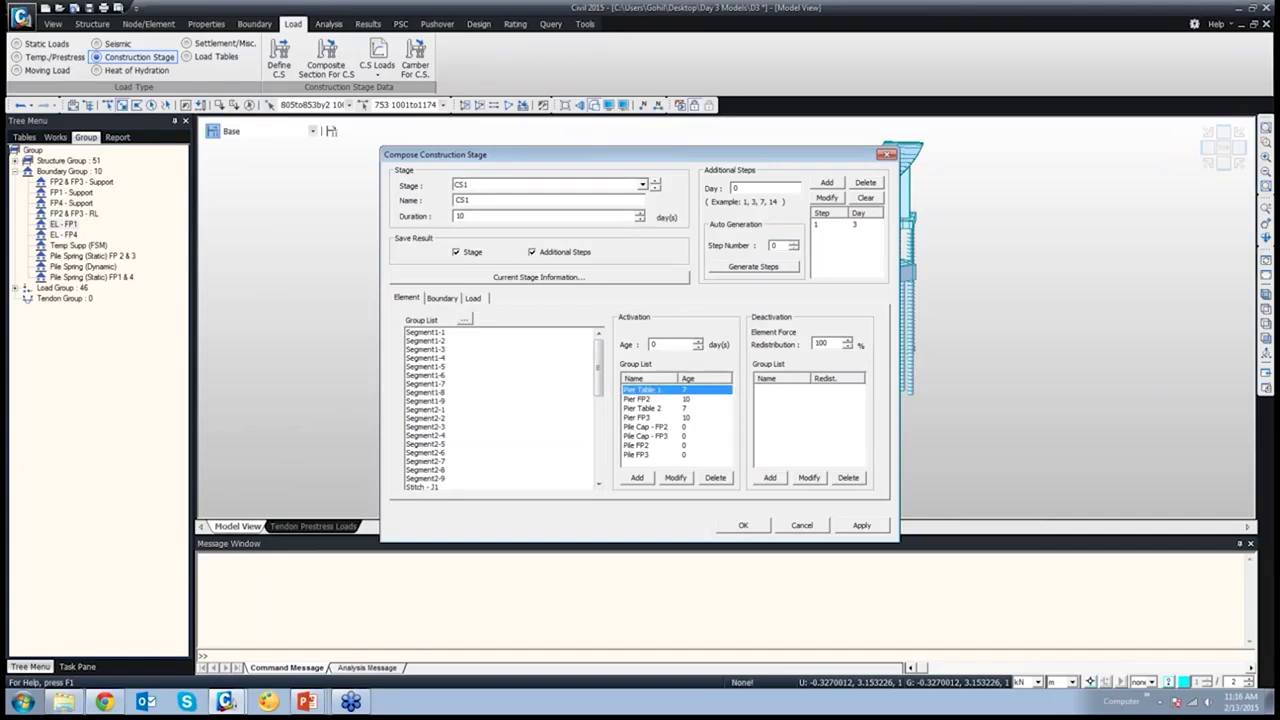
double_click(654, 344)
type("14")
left_click(426, 358)
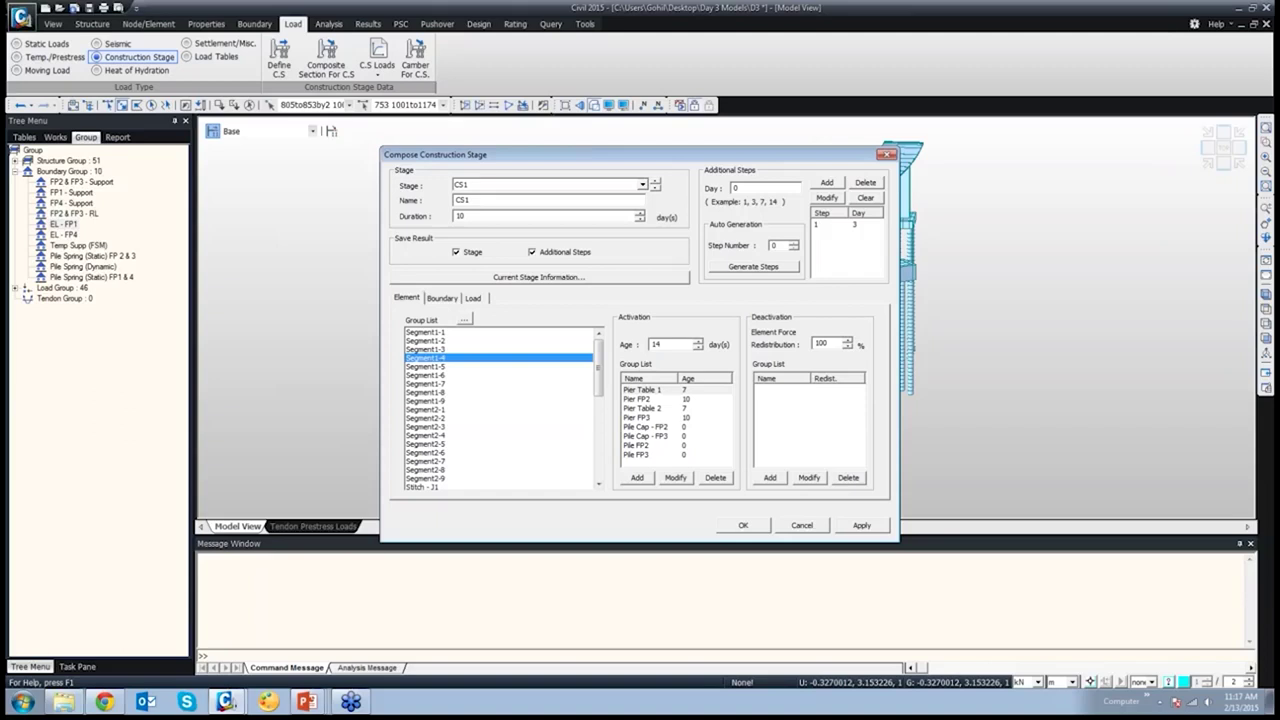
left_click(636, 477)
double_click(727, 450)
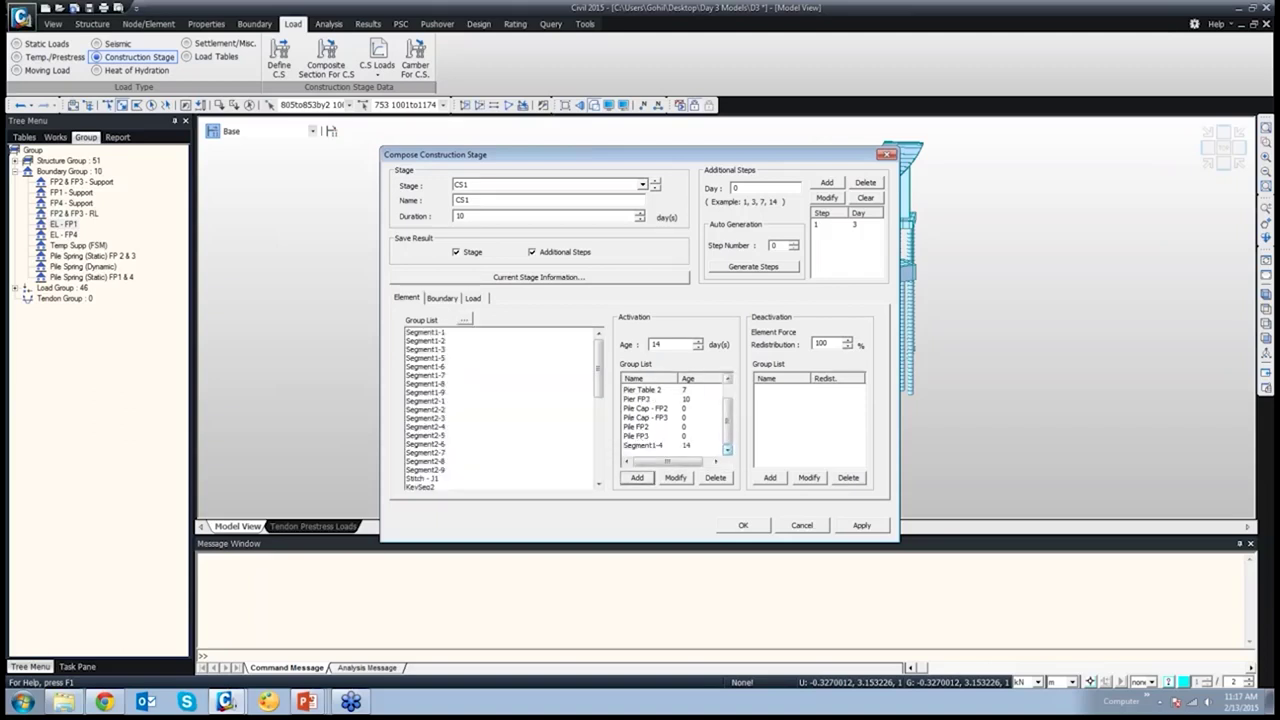
left_click(660, 445)
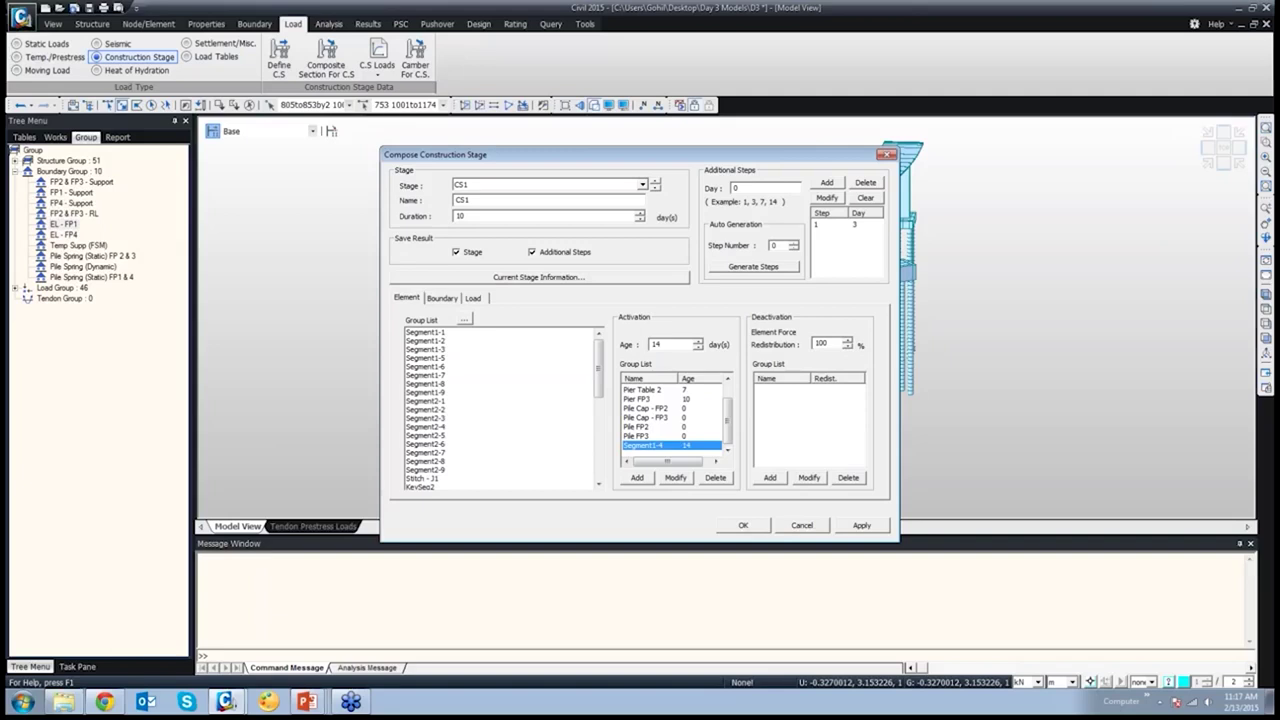
Deactivate element group Segment1-8 in stage CS1 with 100% element force redistribution
left_click(426, 383)
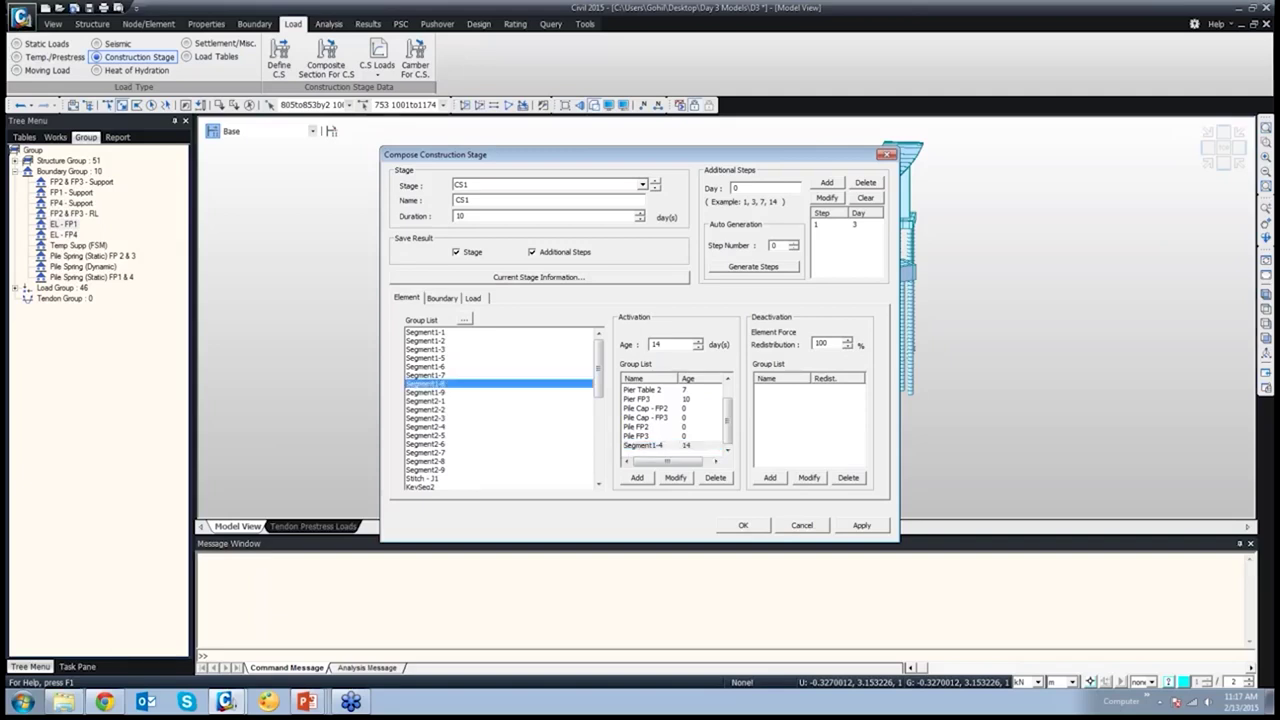
left_click(770, 477)
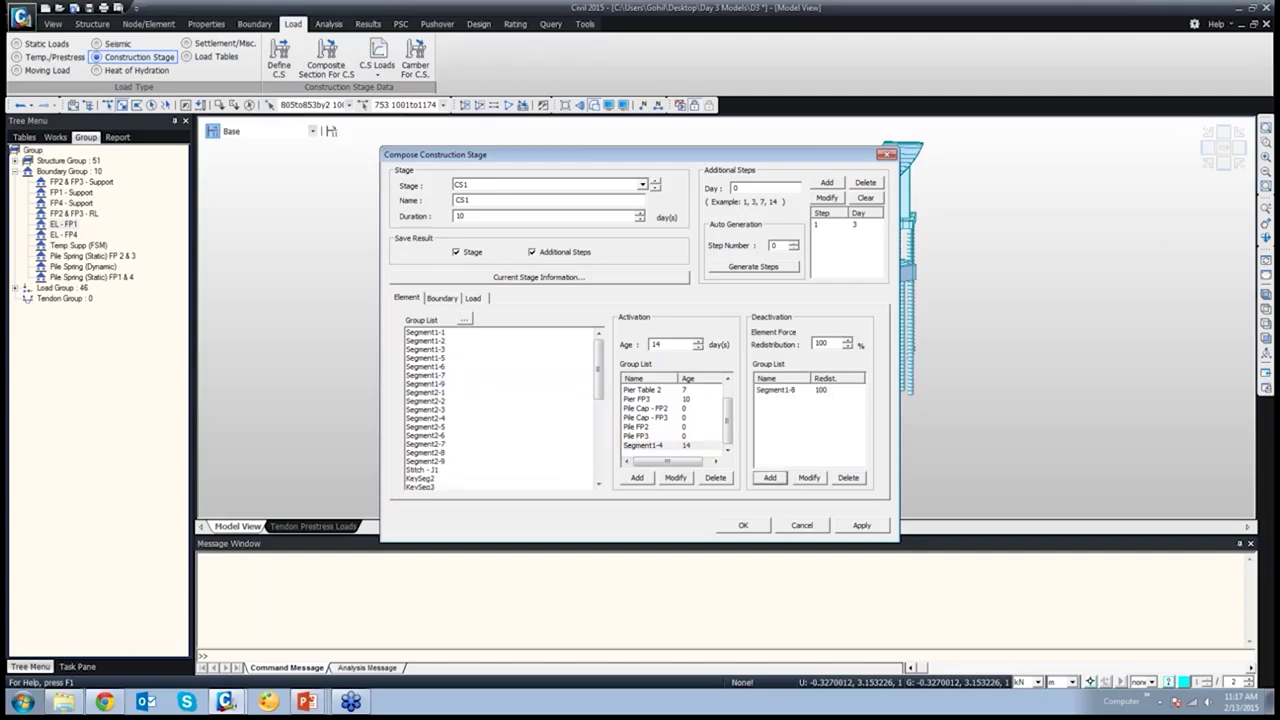
left_click(426, 383)
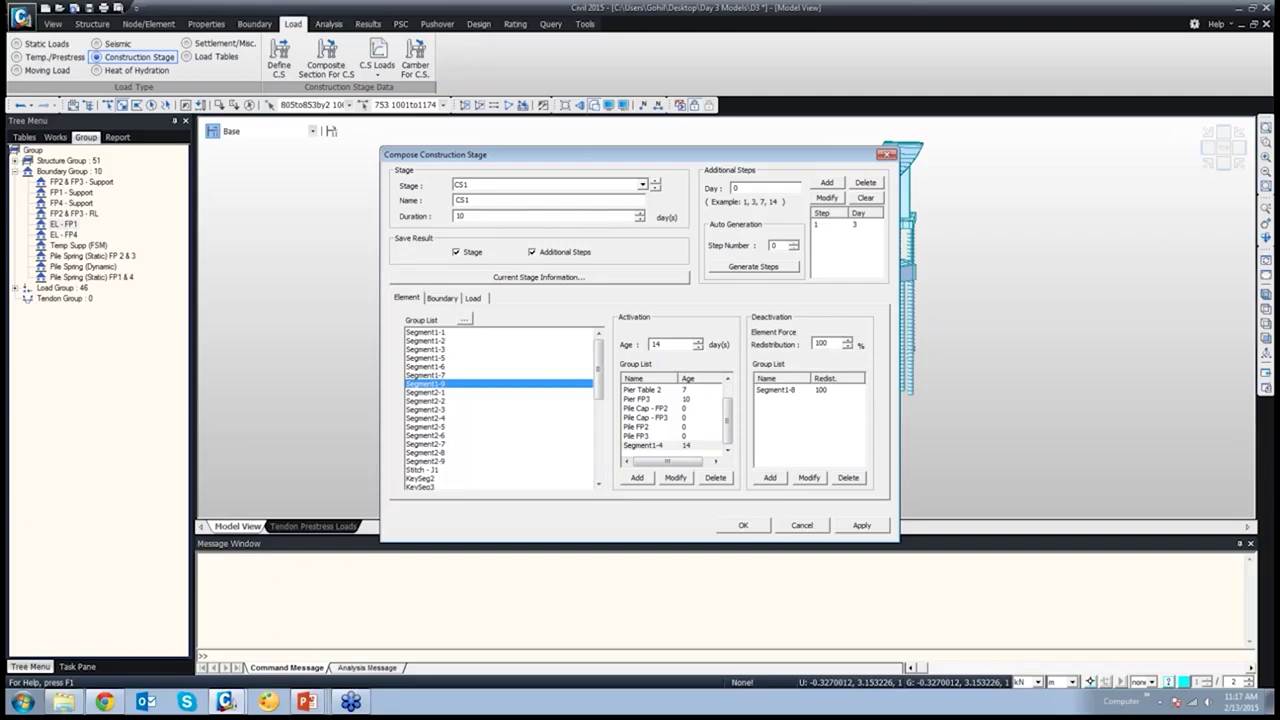
View CS1's boundary and load group activations, and add an additional step at day 5 to the stage
left_click(441, 298)
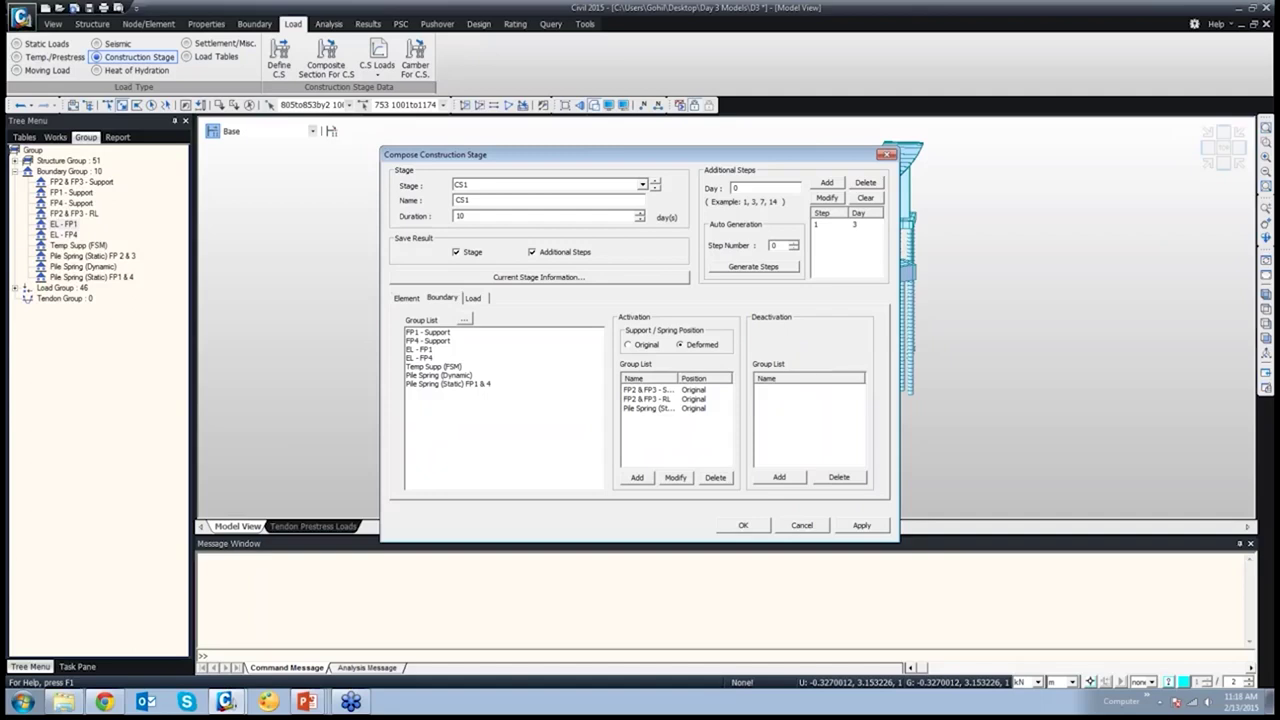
left_click(473, 297)
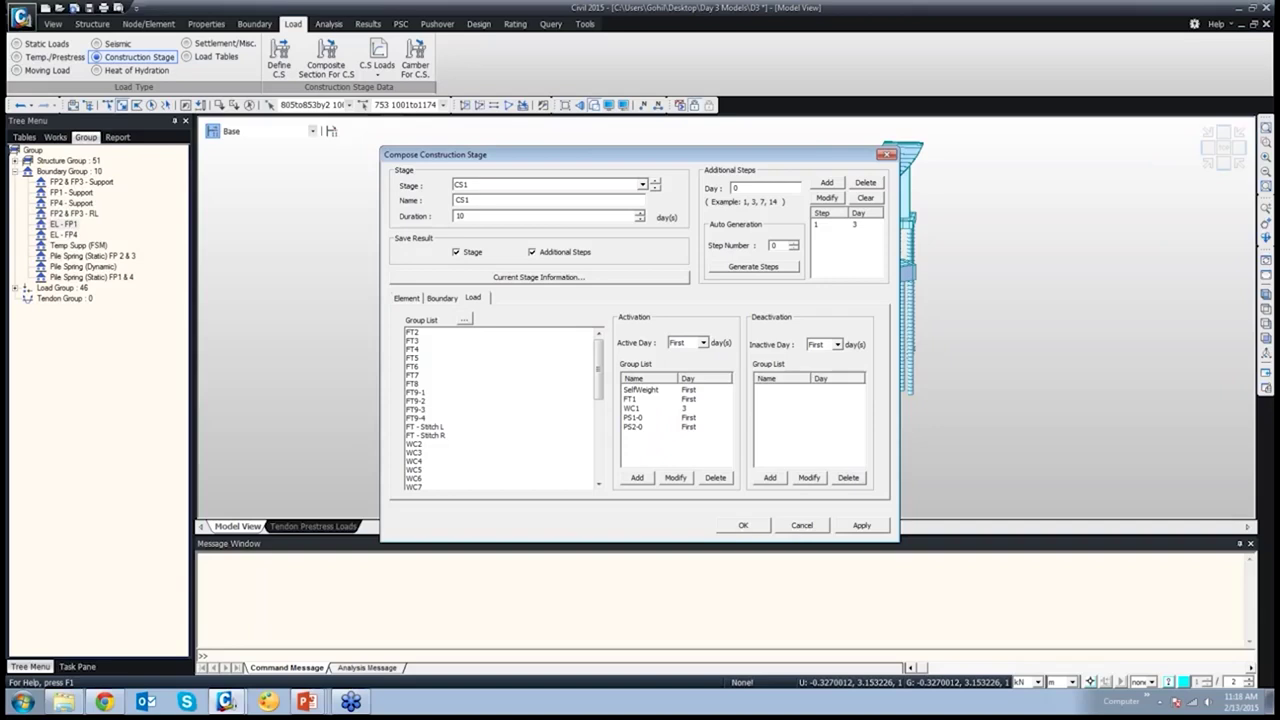
double_click(735, 188)
type("5")
left_click(826, 182)
Activate load group FT9-1 on day 5 of construction stage CS1
left_click(416, 392)
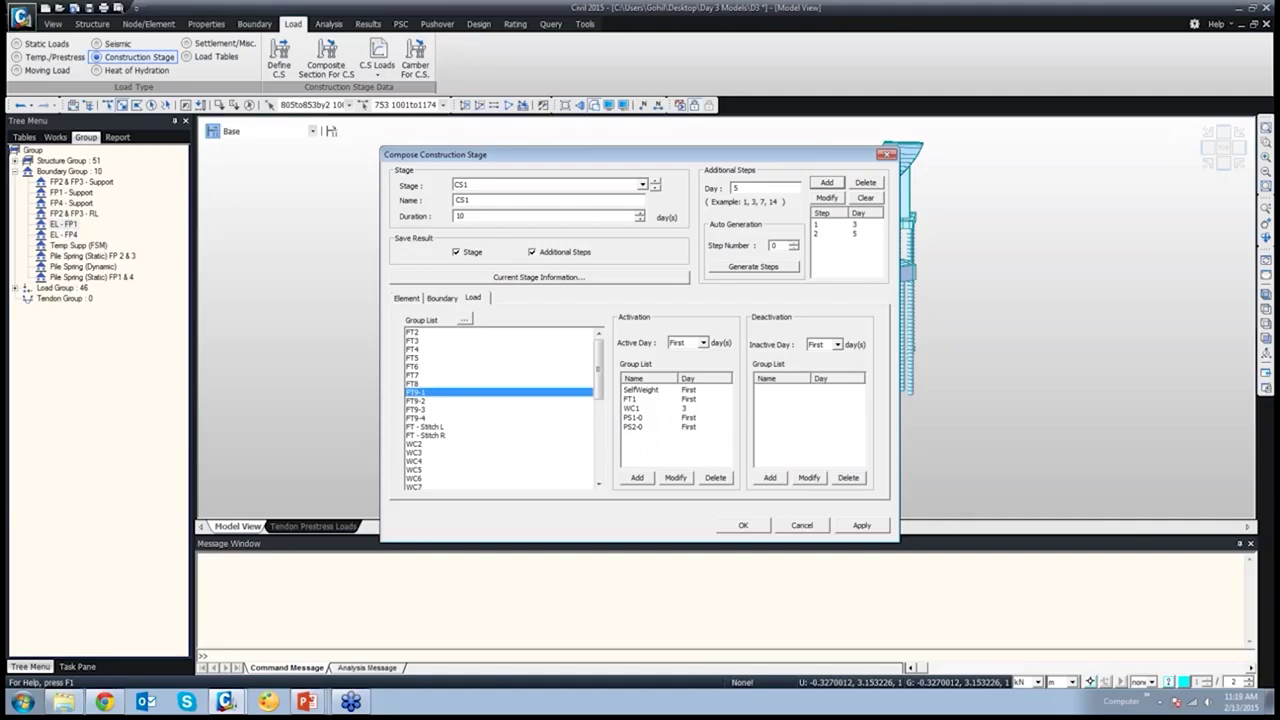
left_click(703, 343)
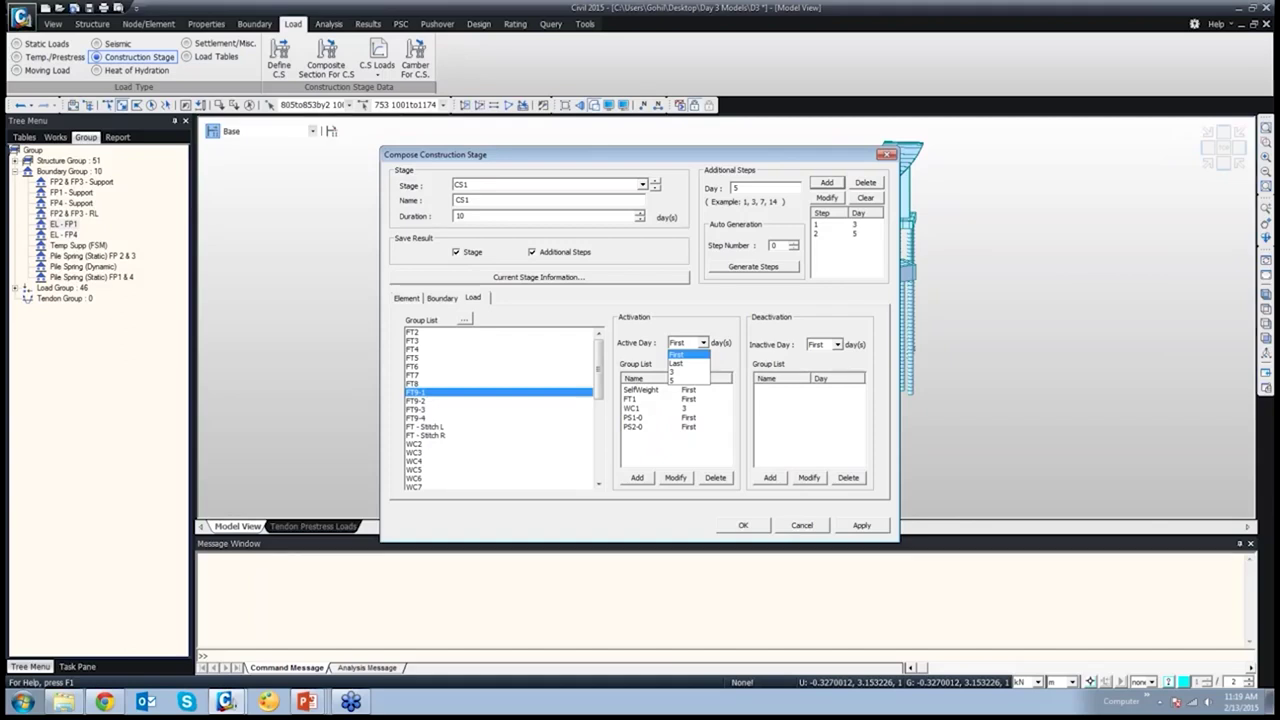
left_click(688, 380)
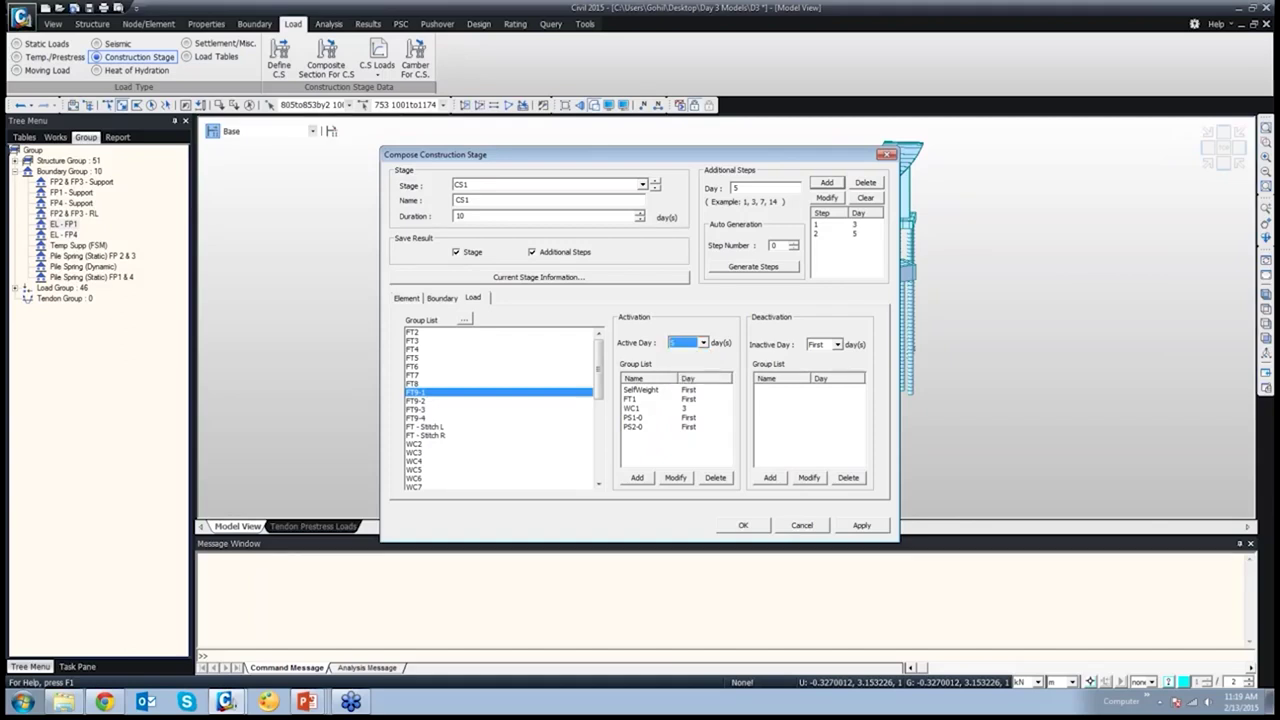
left_click(636, 477)
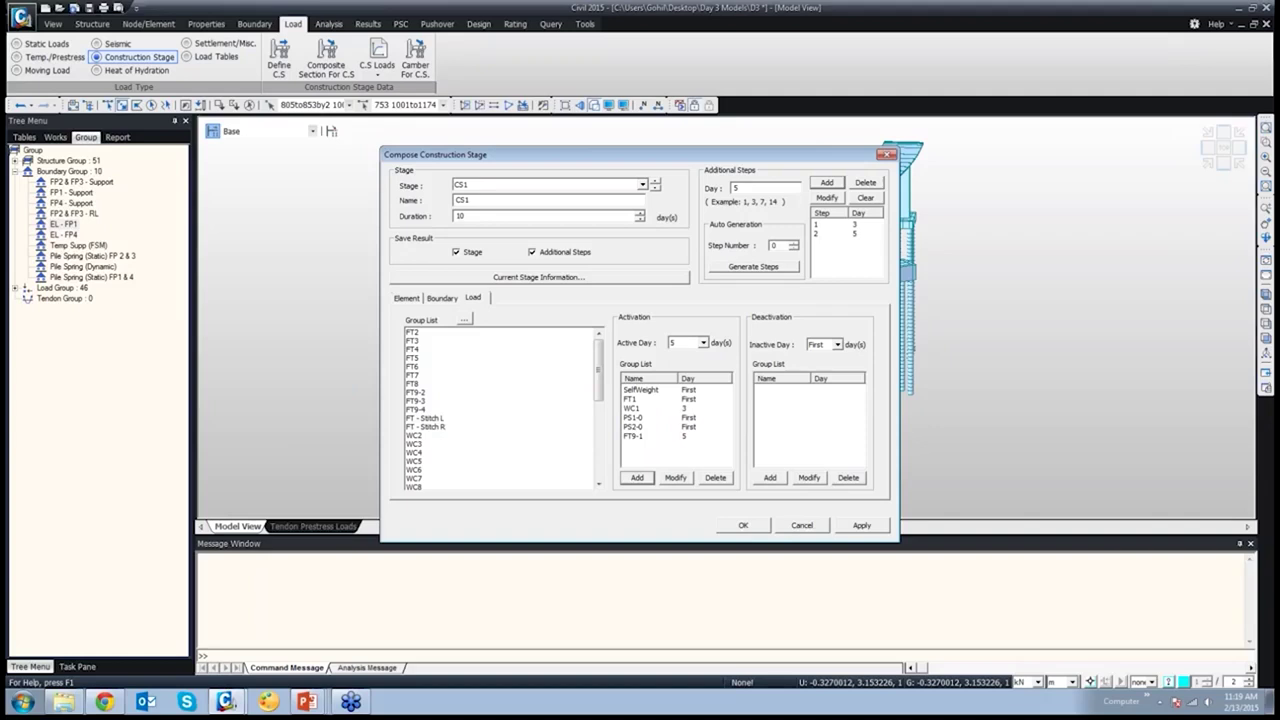
Deactivate load group FT7 on the first day of stage CS1, and close the construction stage definition without saving
left_click(413, 375)
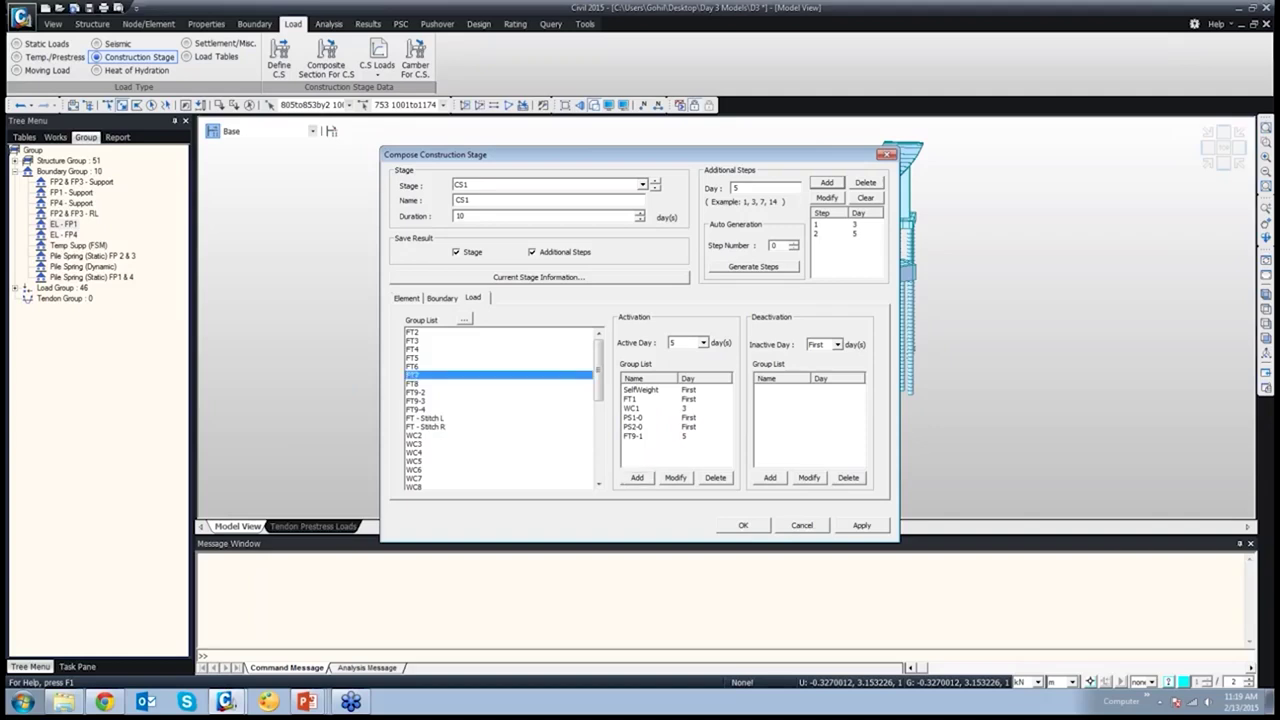
left_click(769, 477)
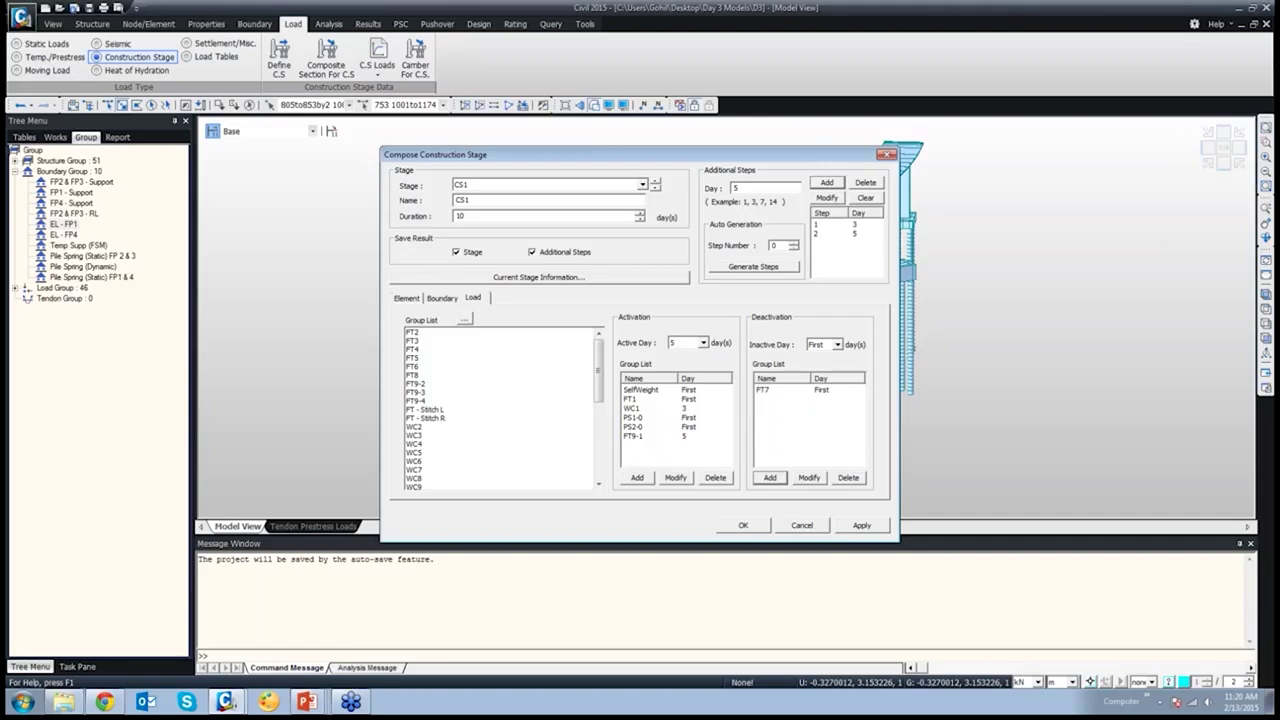
key("Escape")
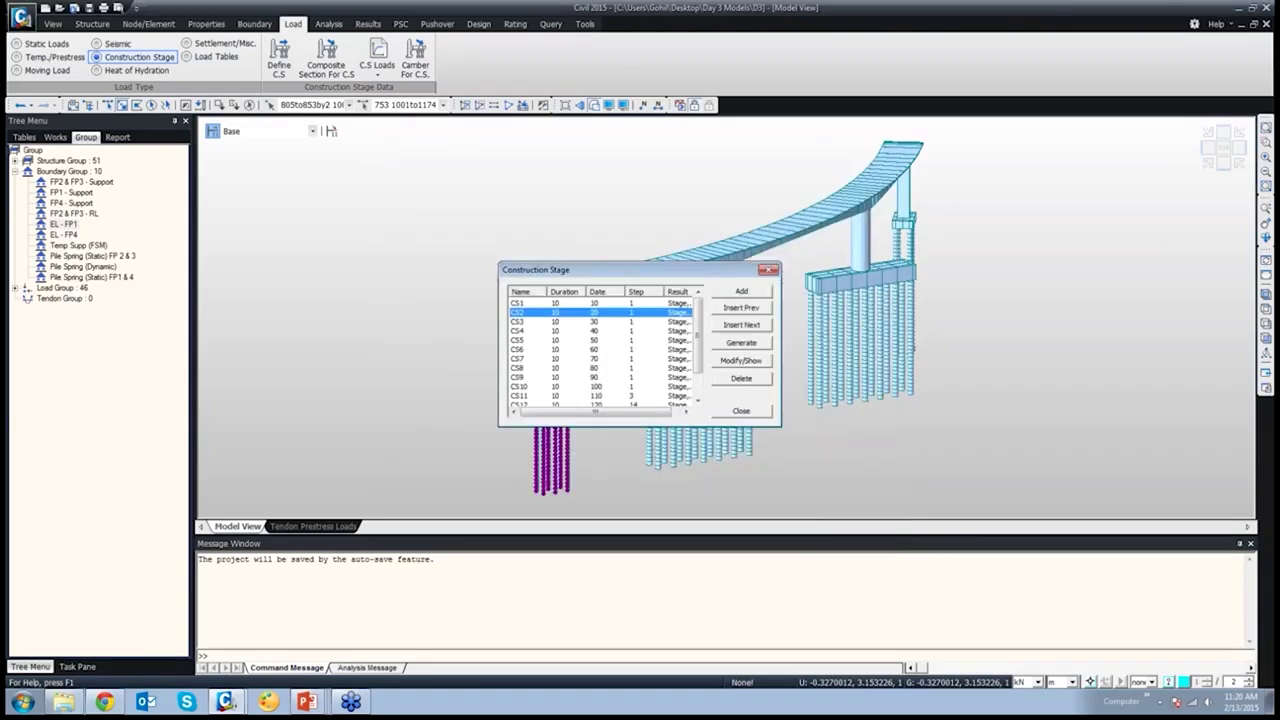
left_click(741, 410)
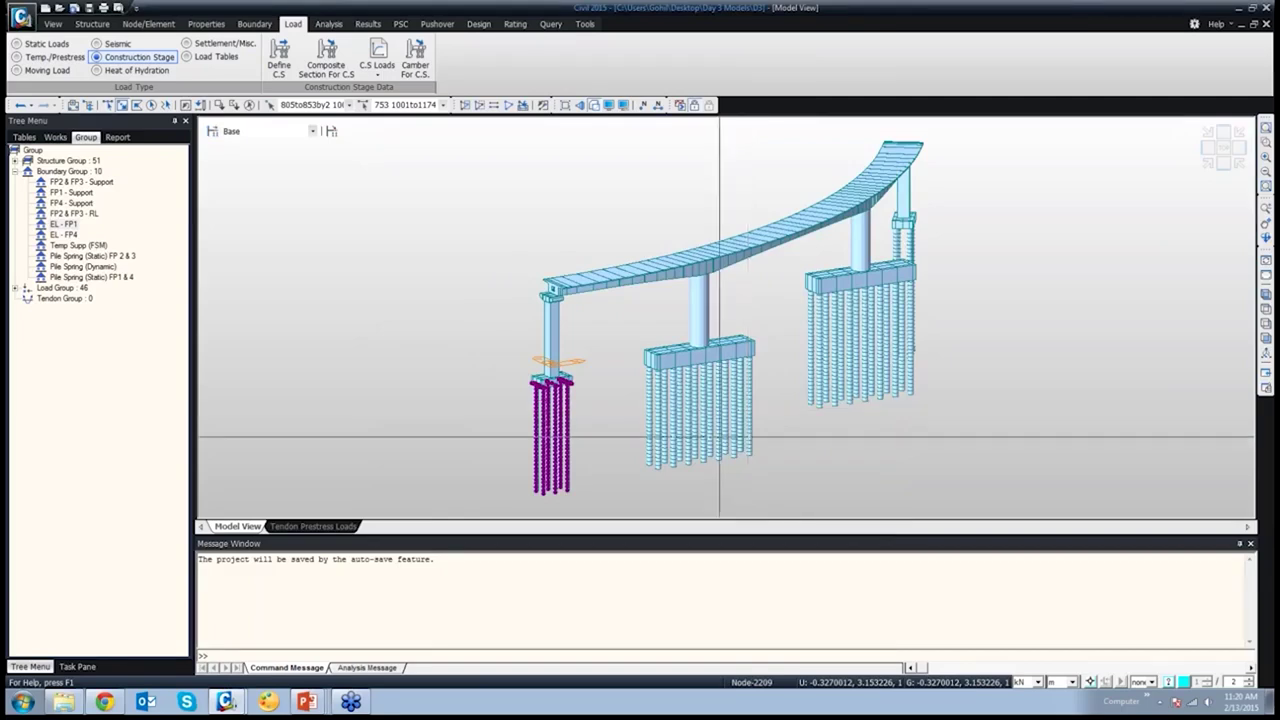
Switch to the PowerPoint slide show and advance to the slide on the vehicular load to be considered
mouse_move(306, 701)
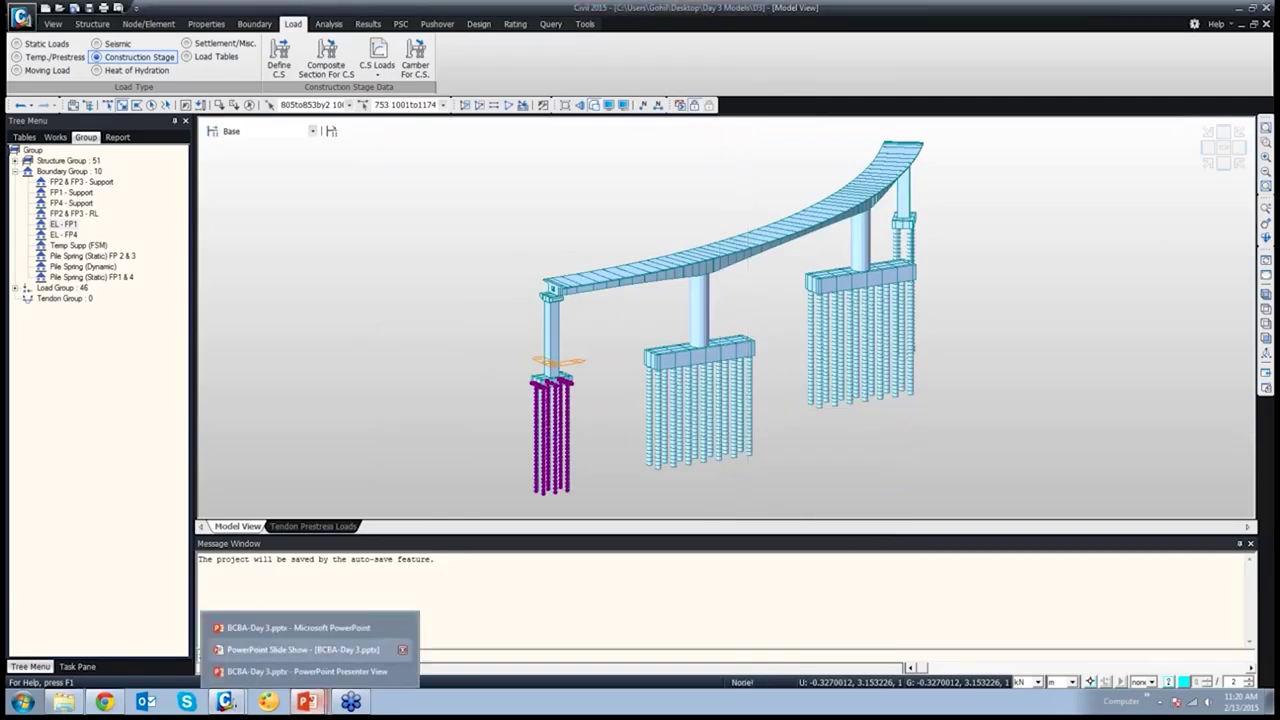
left_click(303, 649)
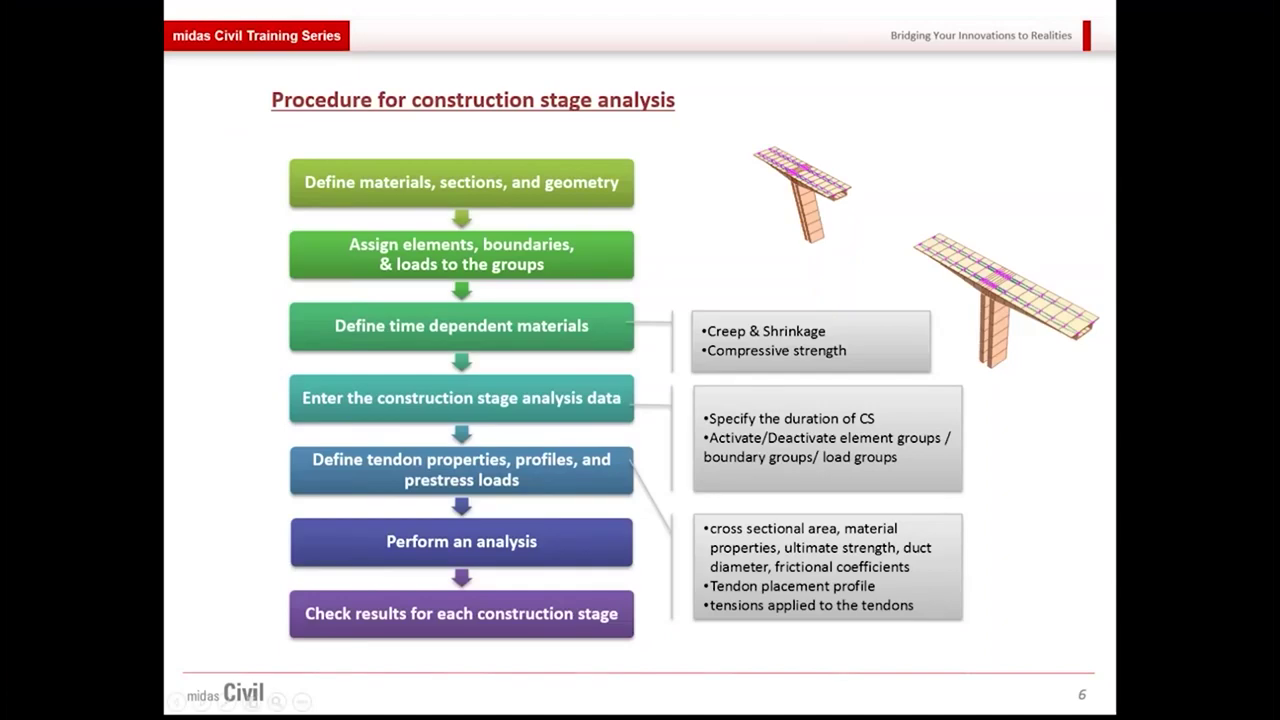
key("Right")
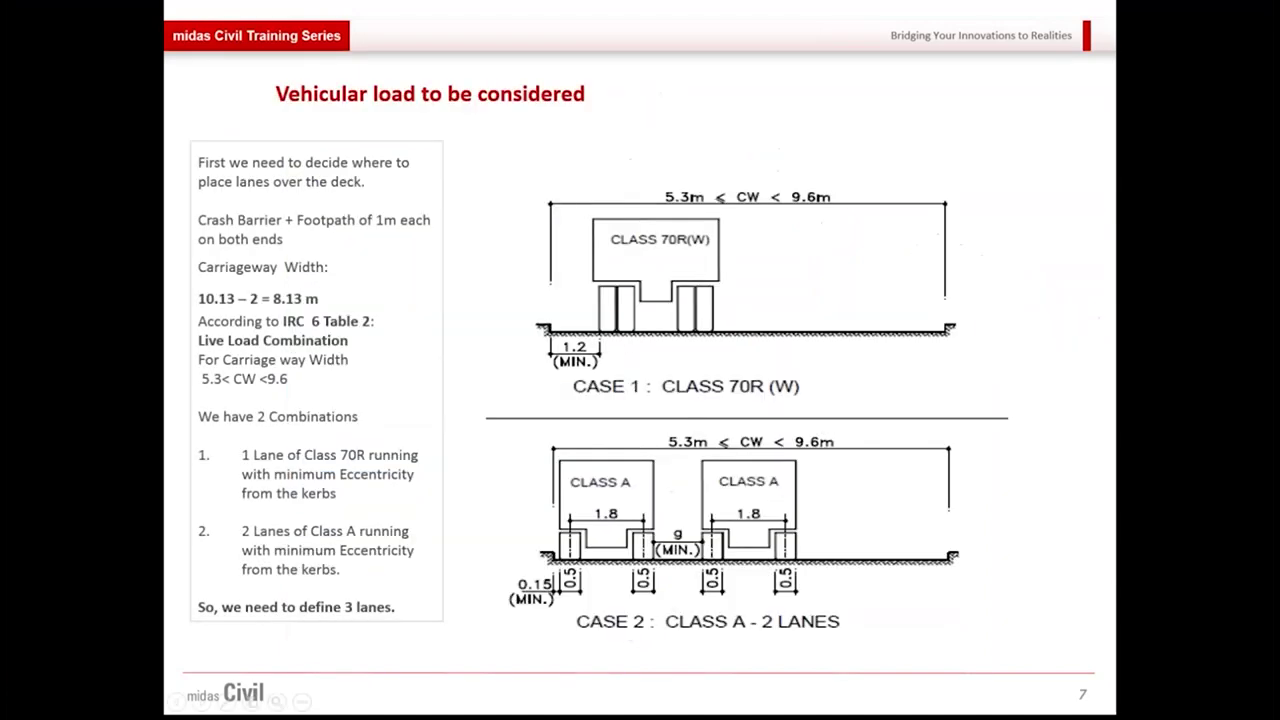
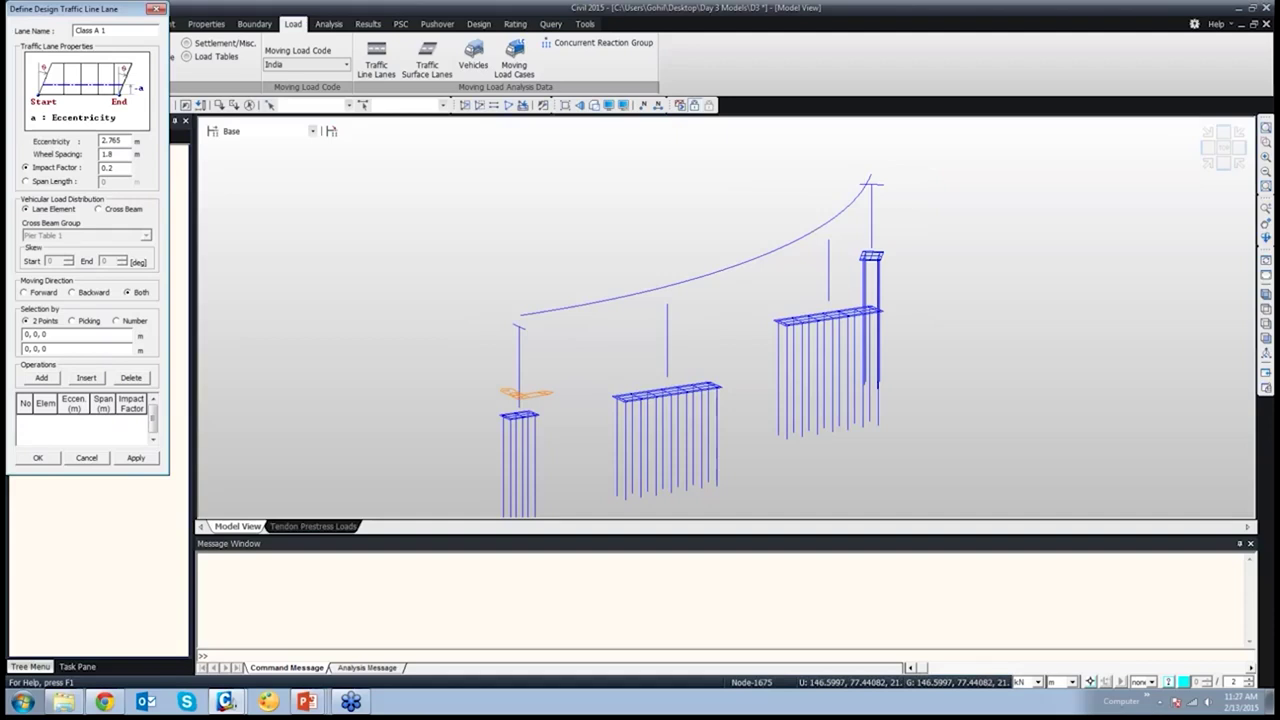
Set the Class A 1 lane's element selection to Number, and select the whole deck line in the front view
left_click(72, 321)
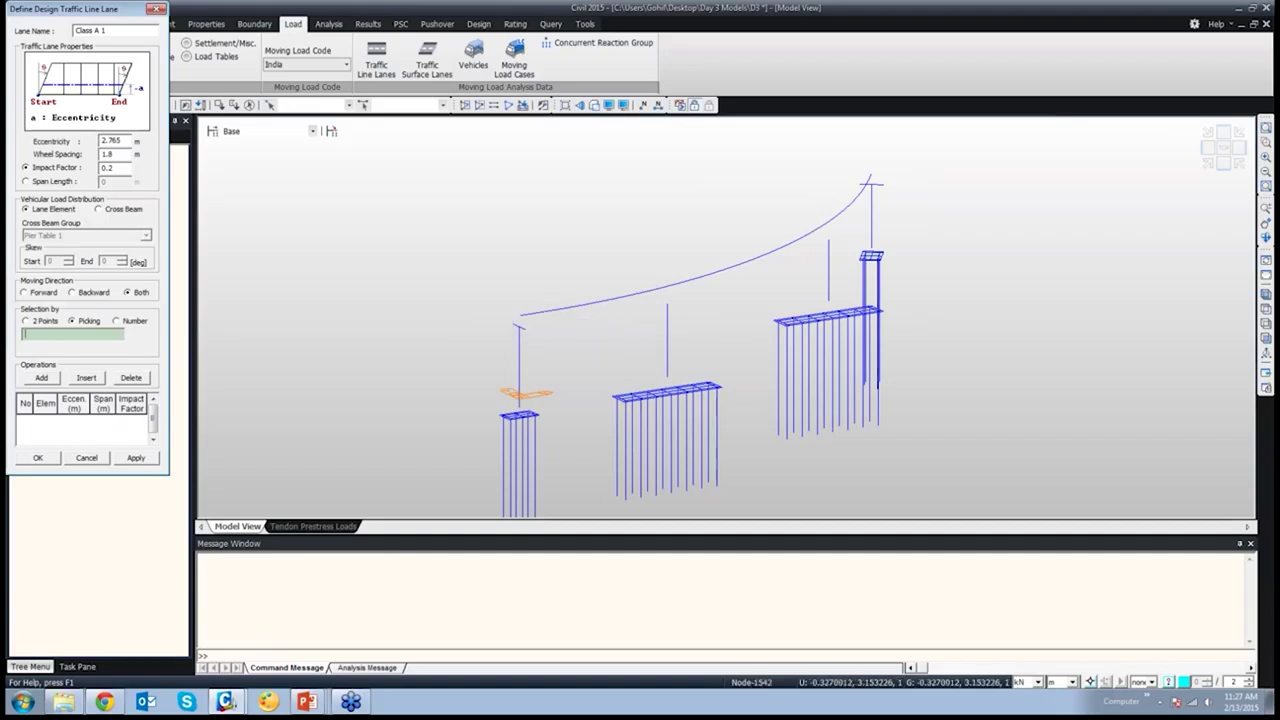
left_click(116, 320)
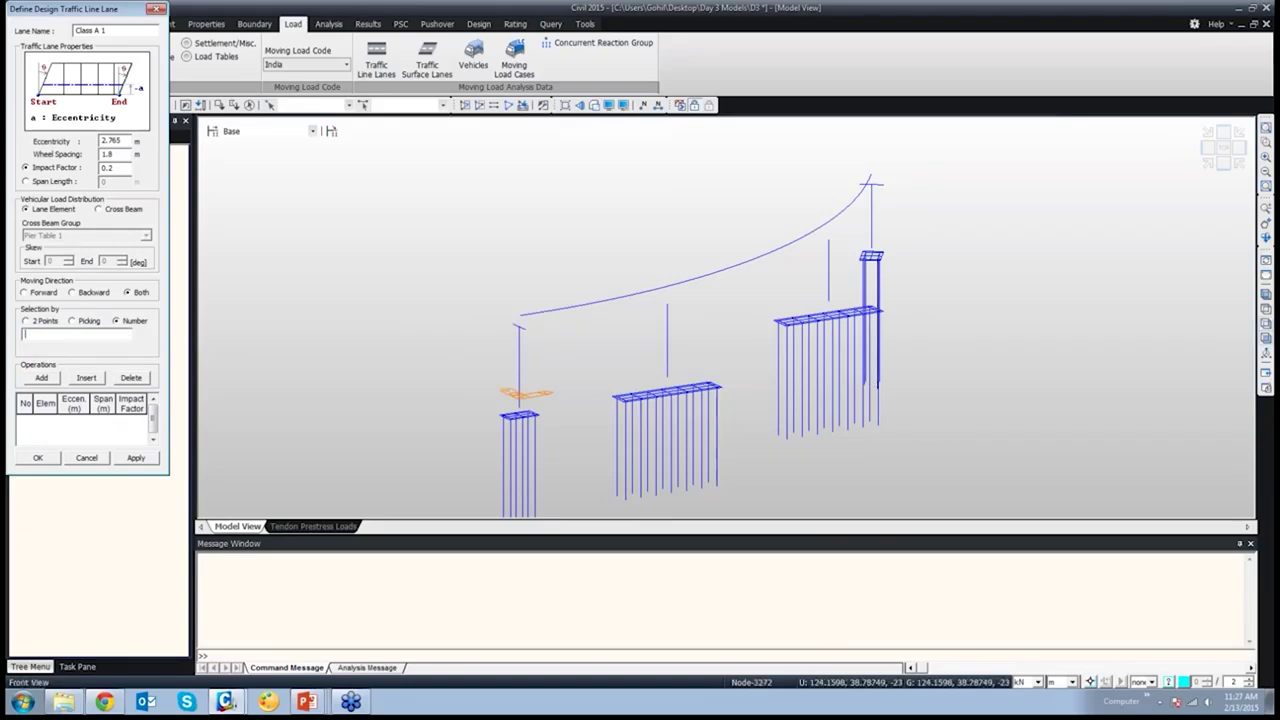
left_click(1266, 338)
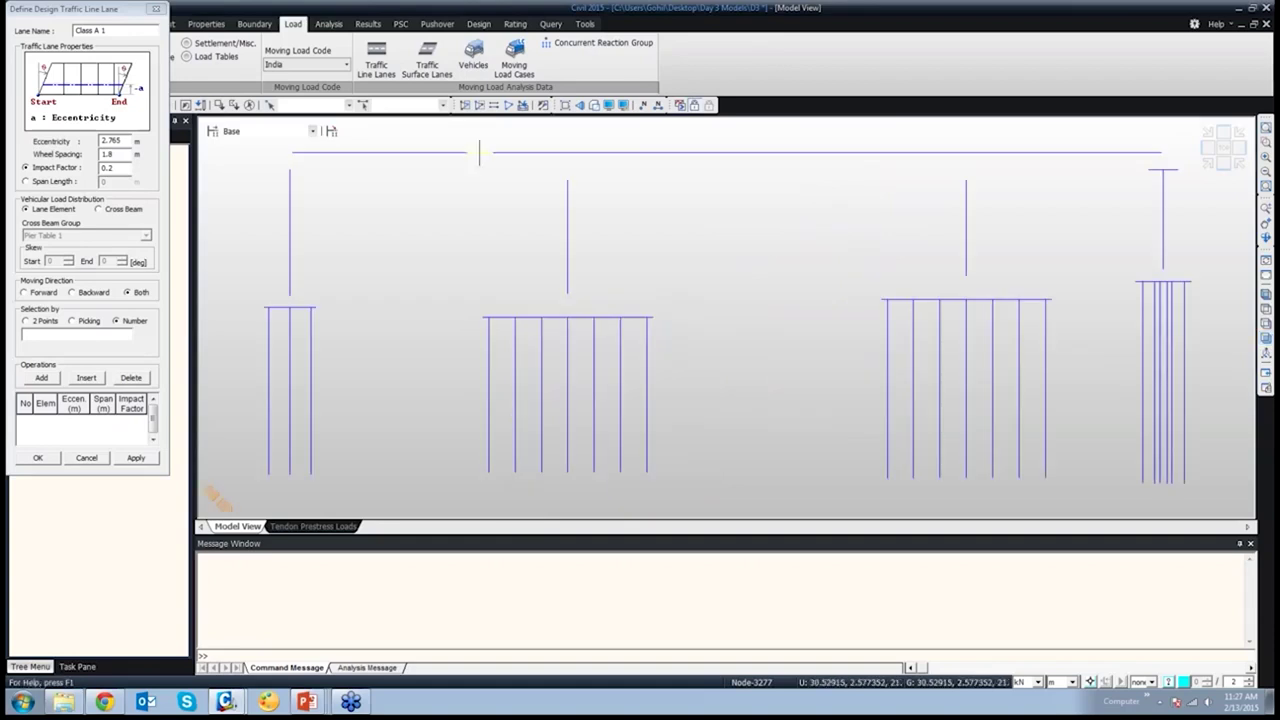
left_click_drag(80, 9, 77, 142)
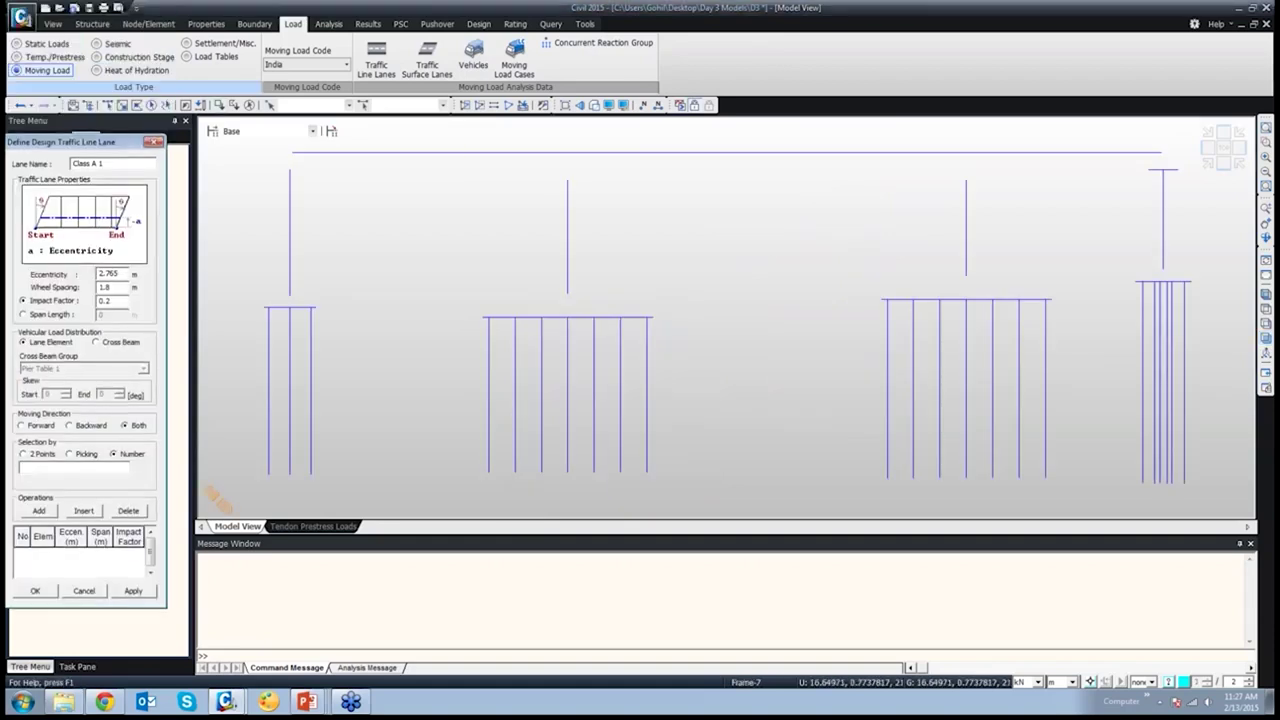
left_click(122, 105)
left_click_drag(286, 146, 1172, 159)
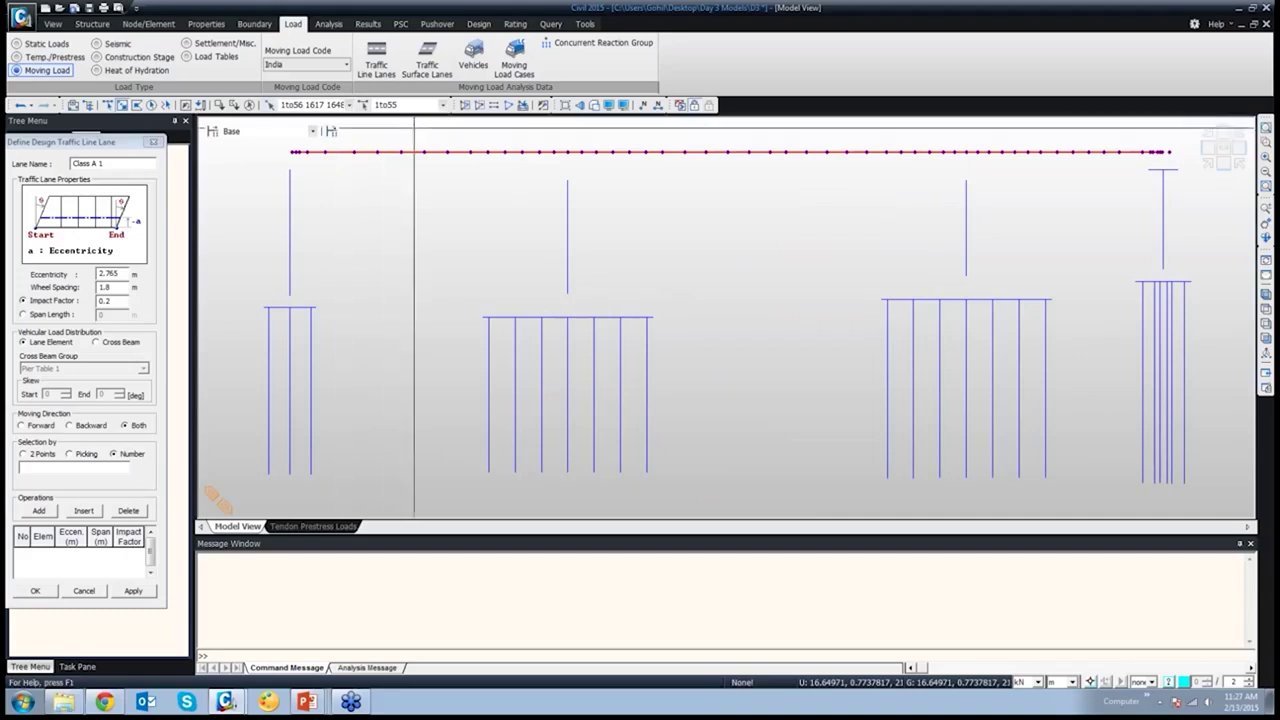
Add the selected deck elements 1to55 to traffic line lane Class A 1, and finish the lane definition
double_click(405, 105)
key("ctrl+c")
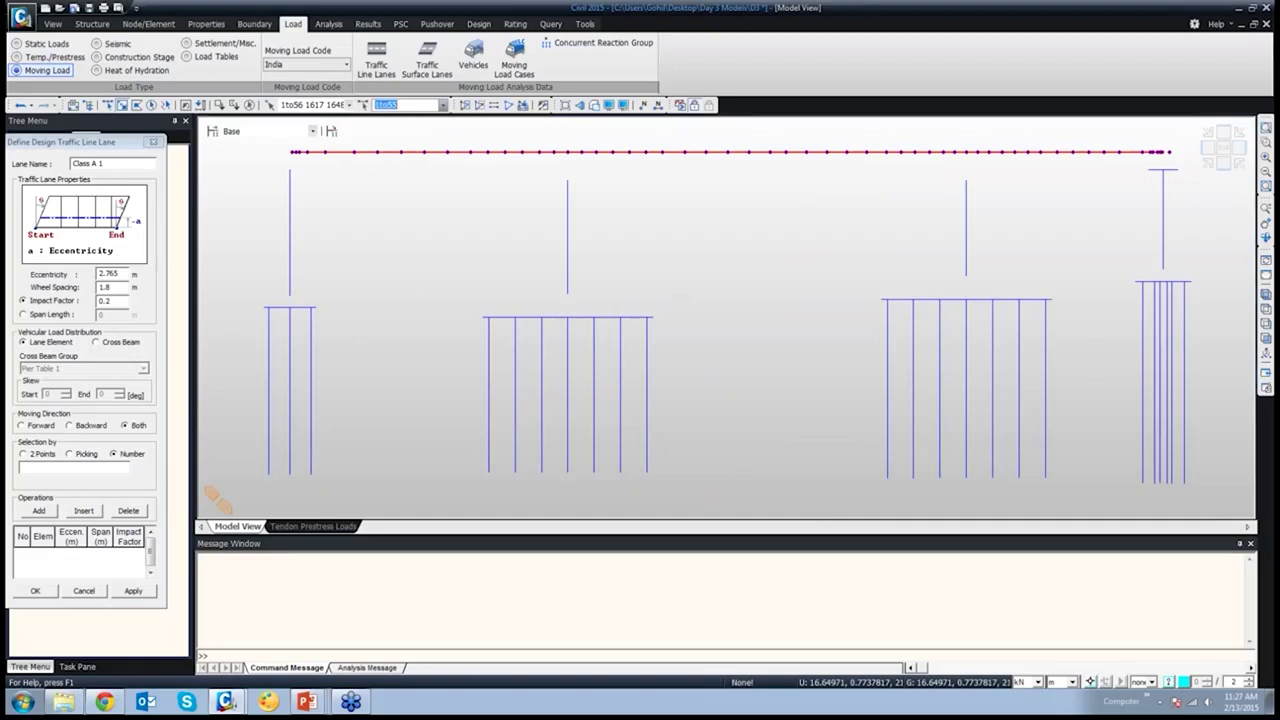
left_click(73, 467)
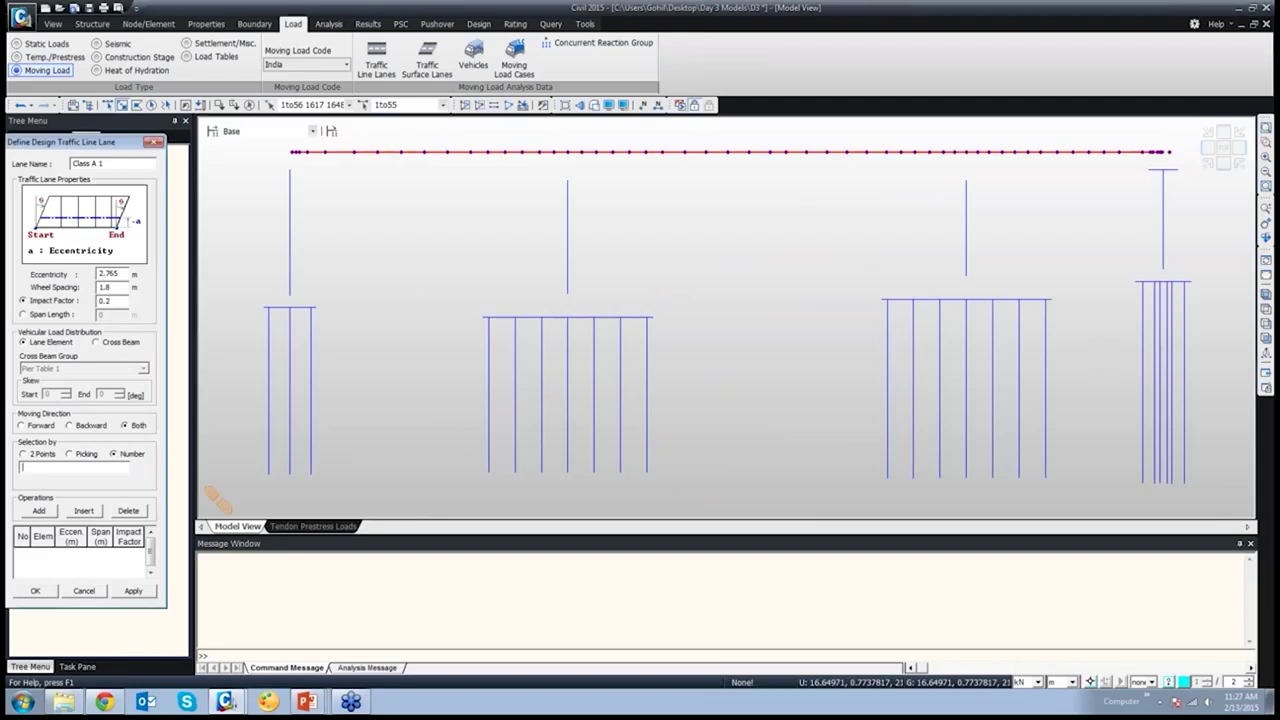
key("ctrl+v")
left_click(39, 510)
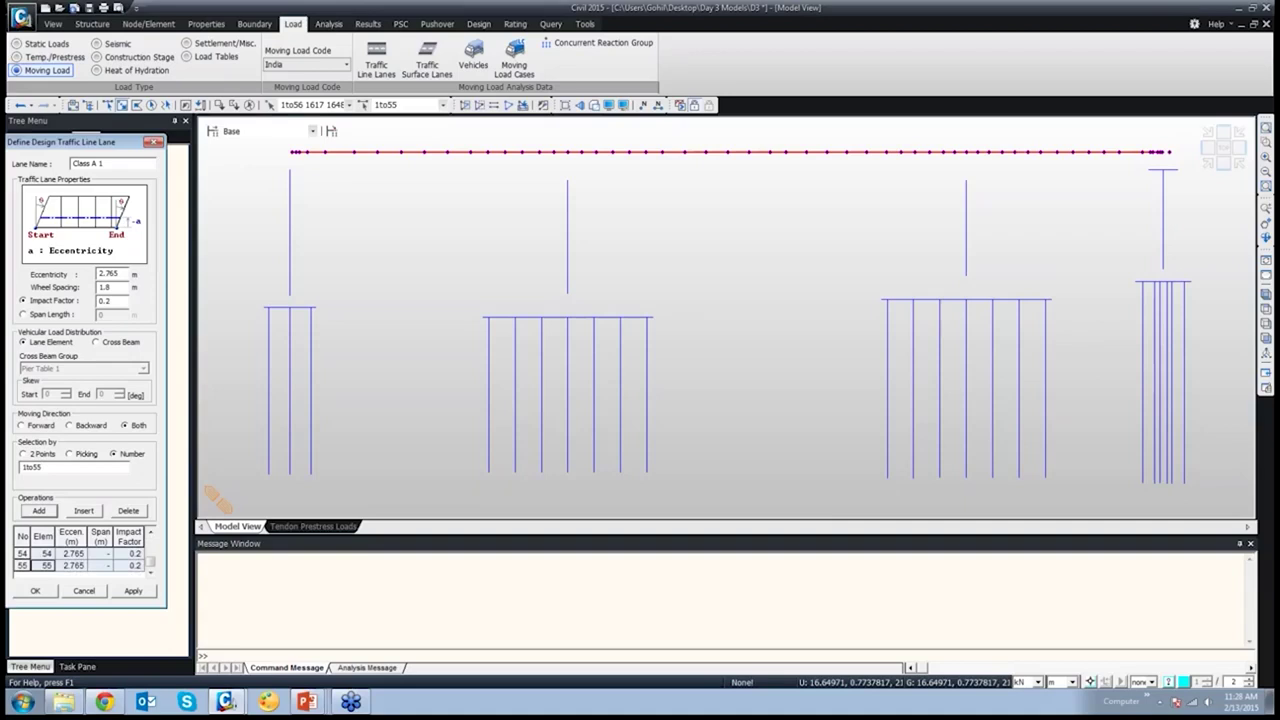
left_click_drag(150, 563, 150, 544)
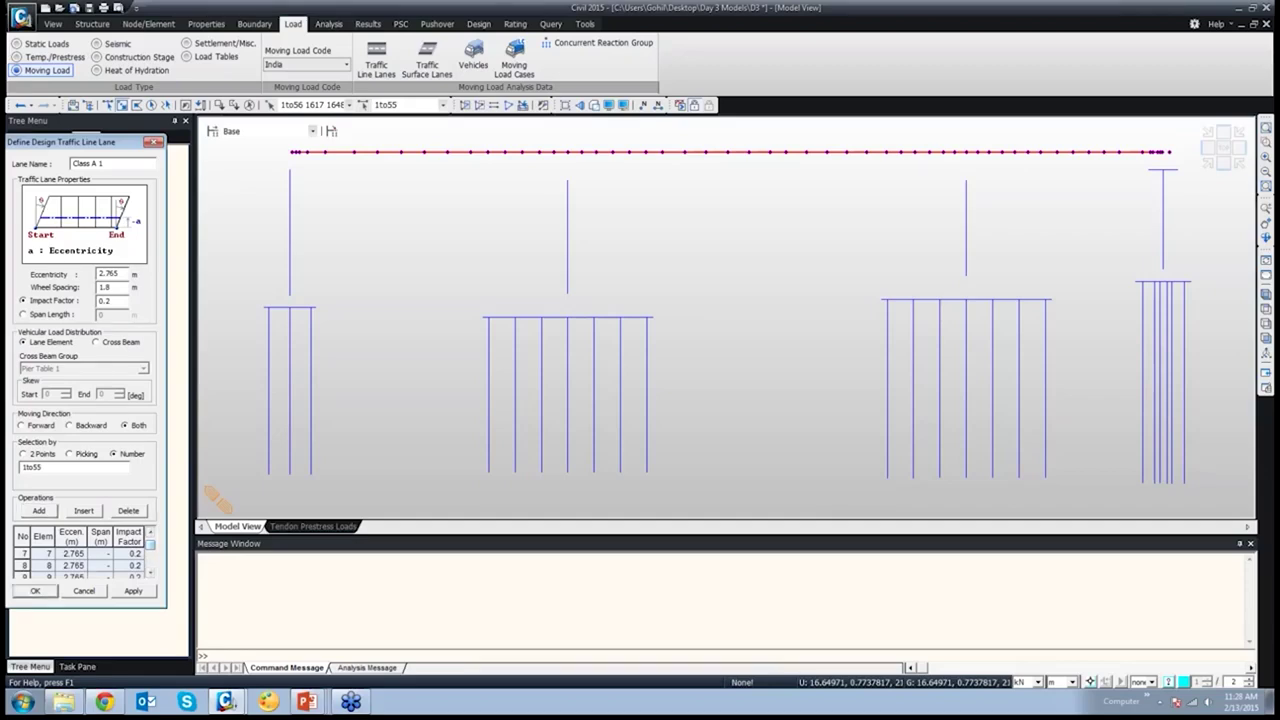
left_click(35, 590)
left_click(133, 230)
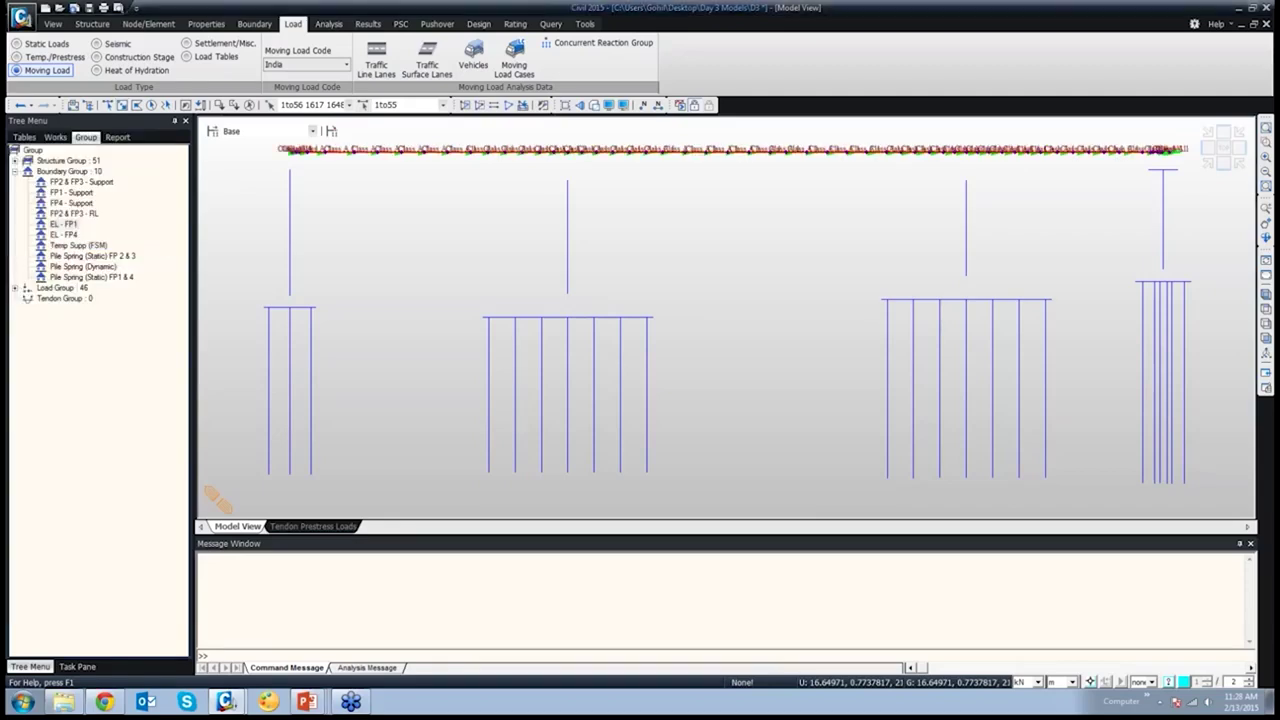
Clear the selection and inspect the Class A 1 lane on the solid-rendered bridge in isometric and top views
left_click(1265, 294)
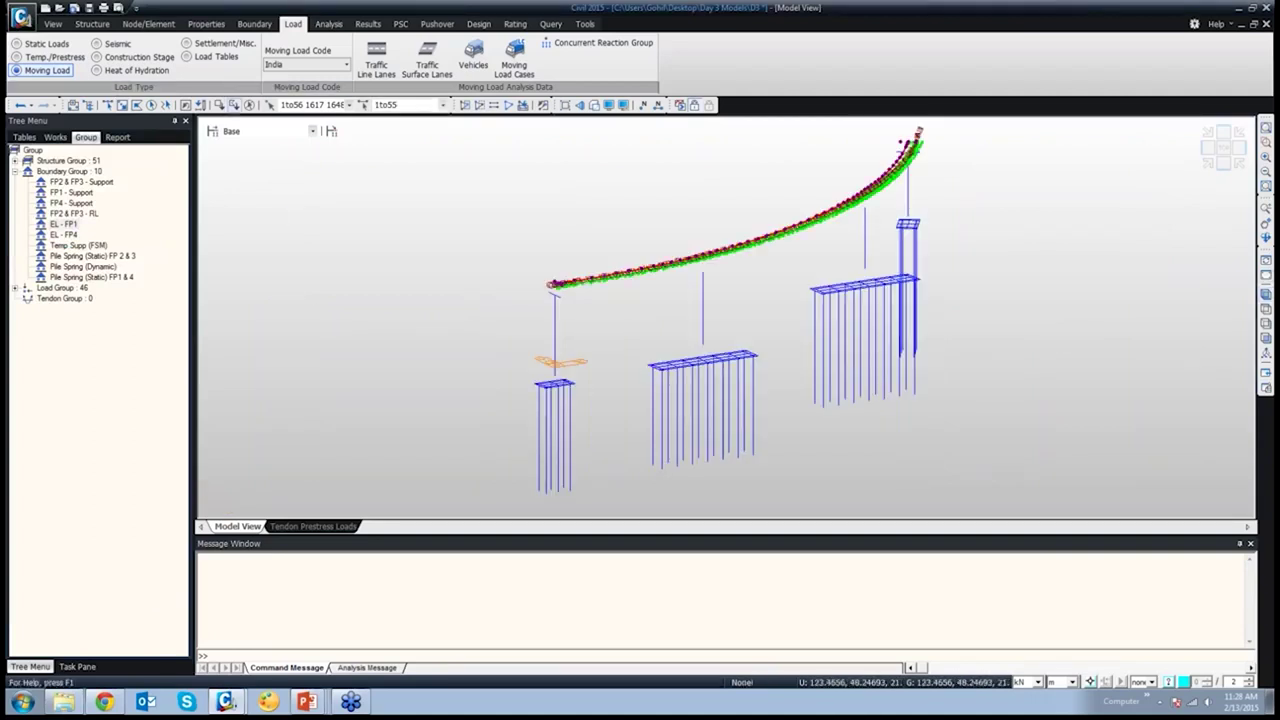
left_click(247, 105)
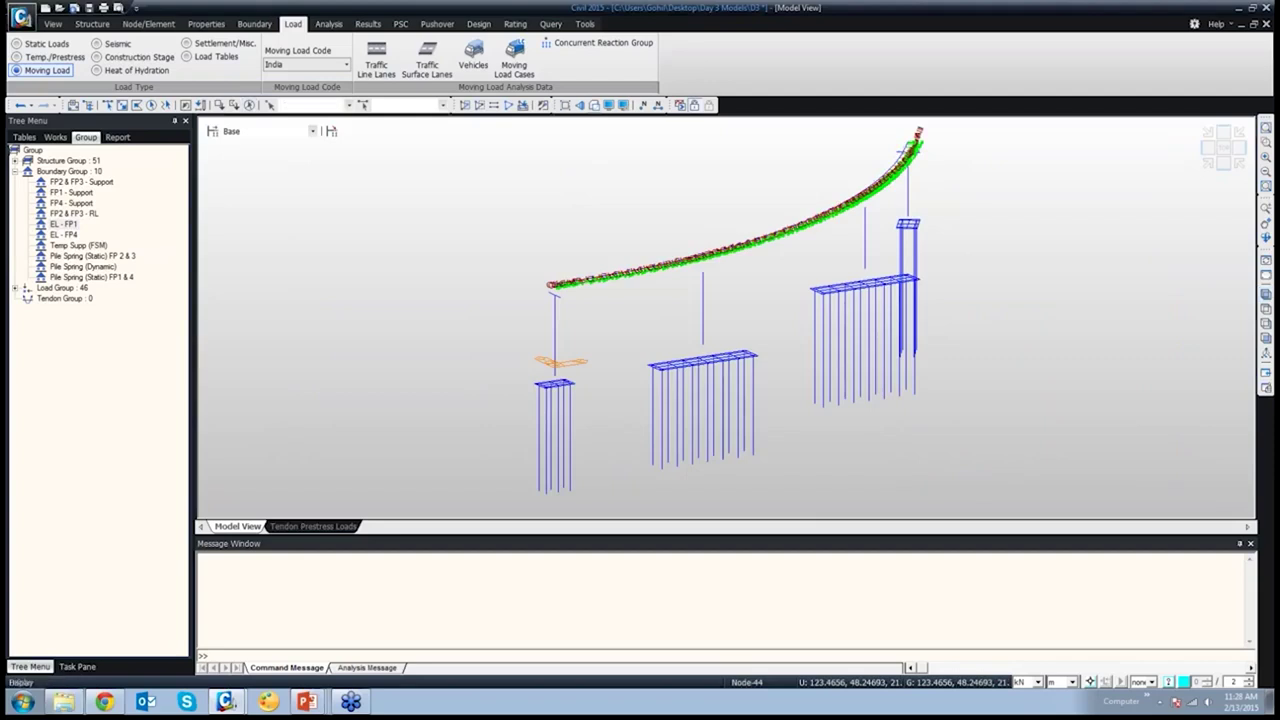
left_click(594, 105)
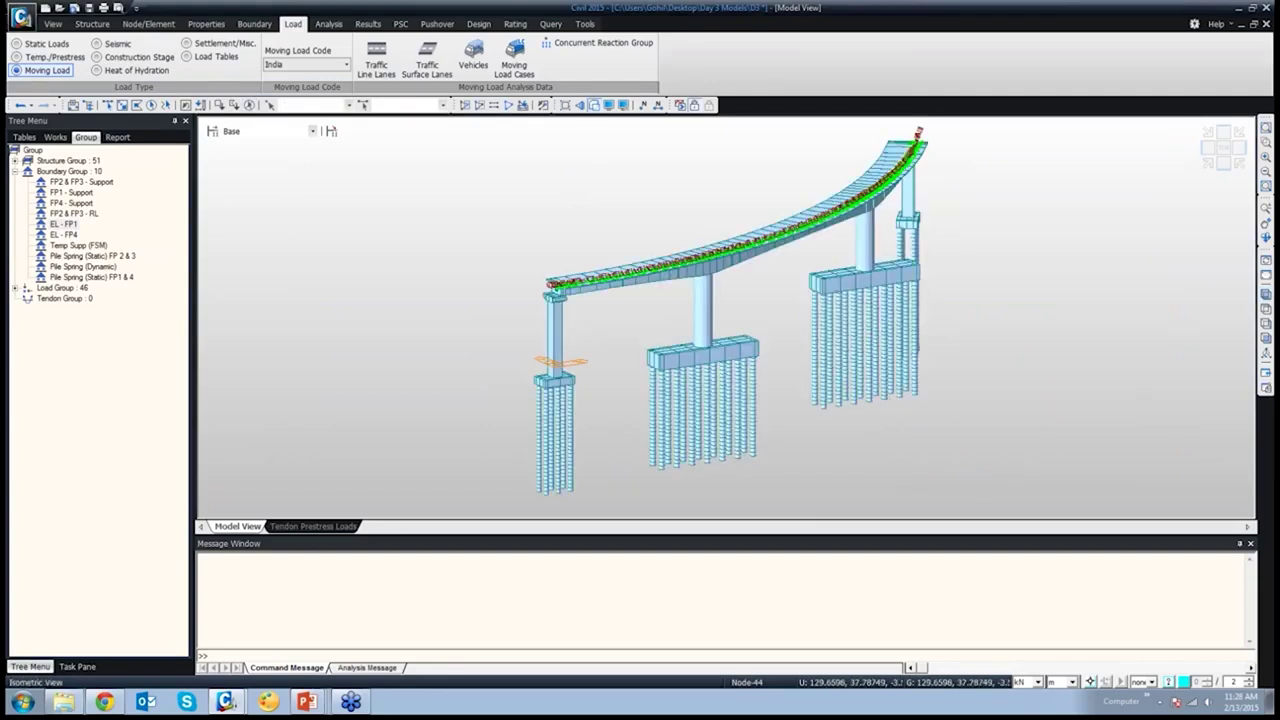
left_click(1266, 309)
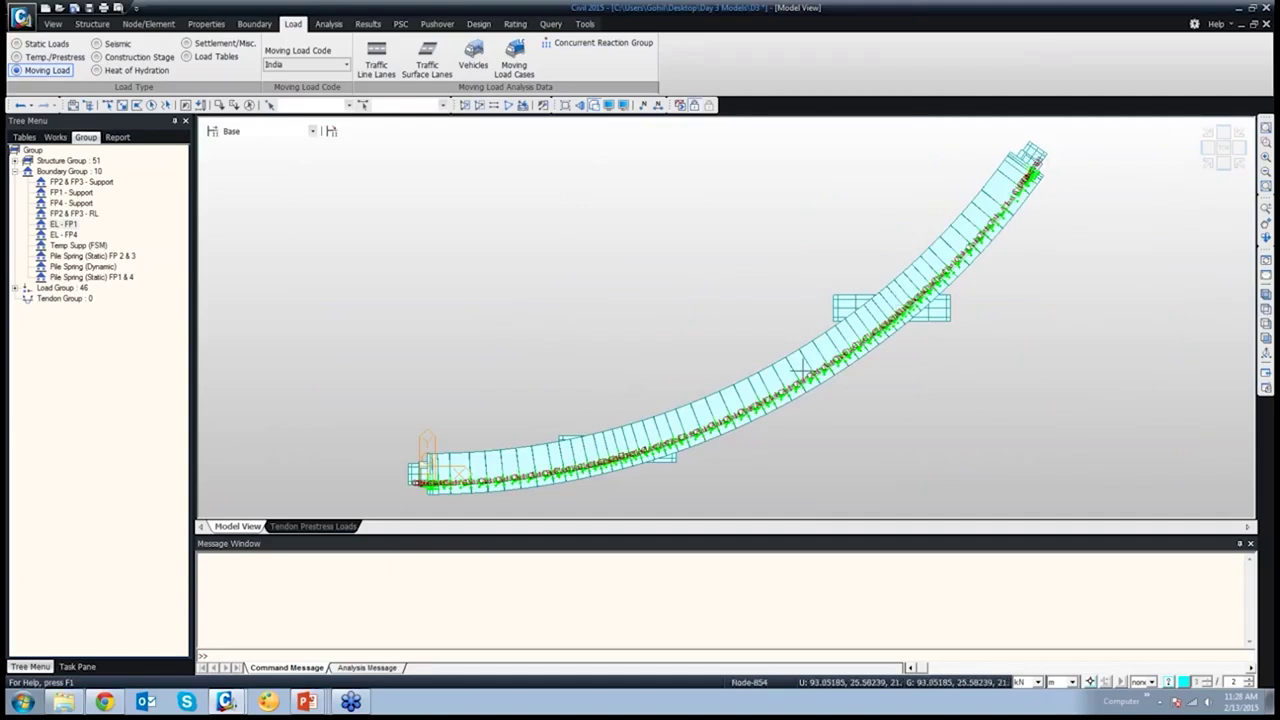
mouse_move(800, 372)
Switch to the PowerPoint slide show and go through the slides from lane eccentricities to Moving Load Analysis Control
left_click(306, 702)
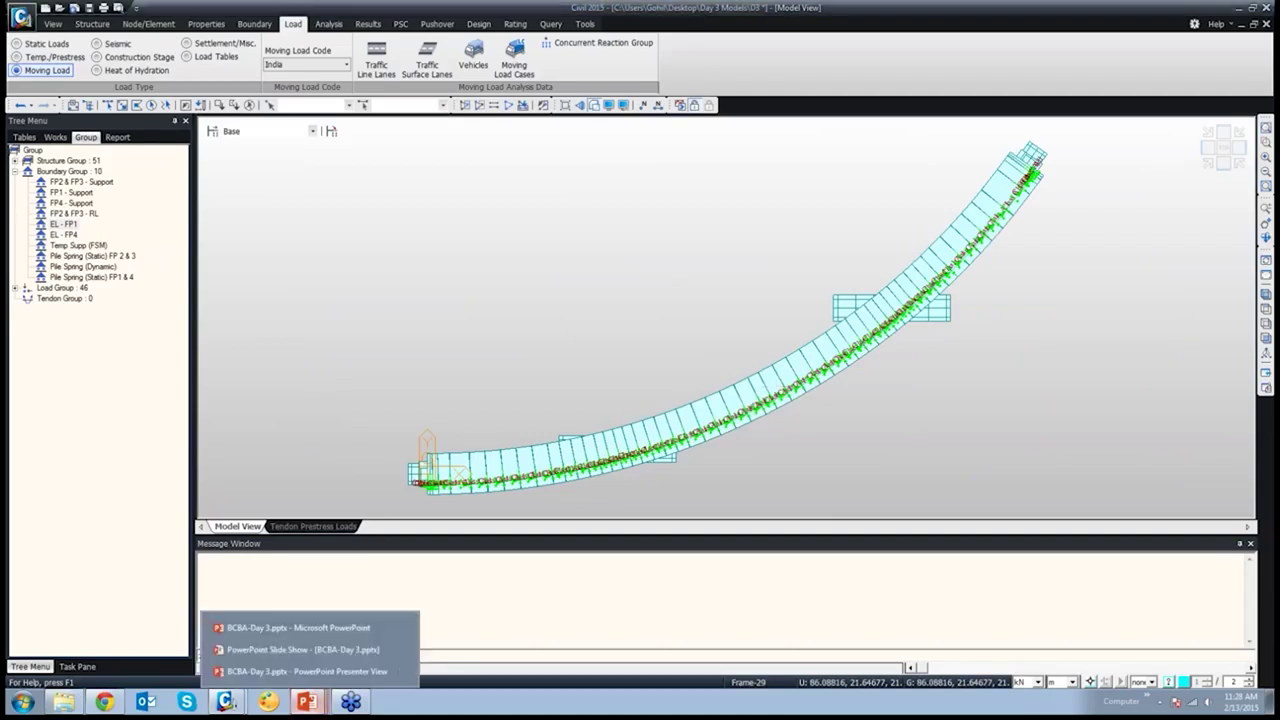
left_click(303, 649)
key("Right")
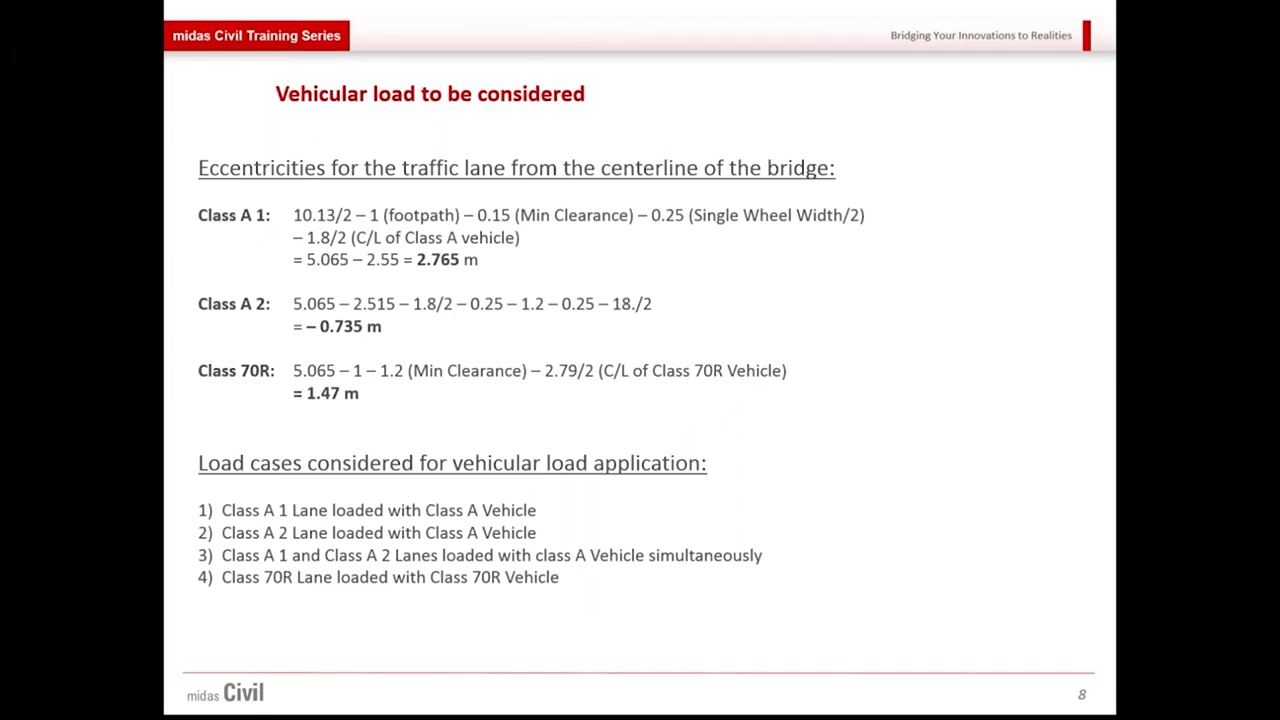
key("Right")
key("Right")
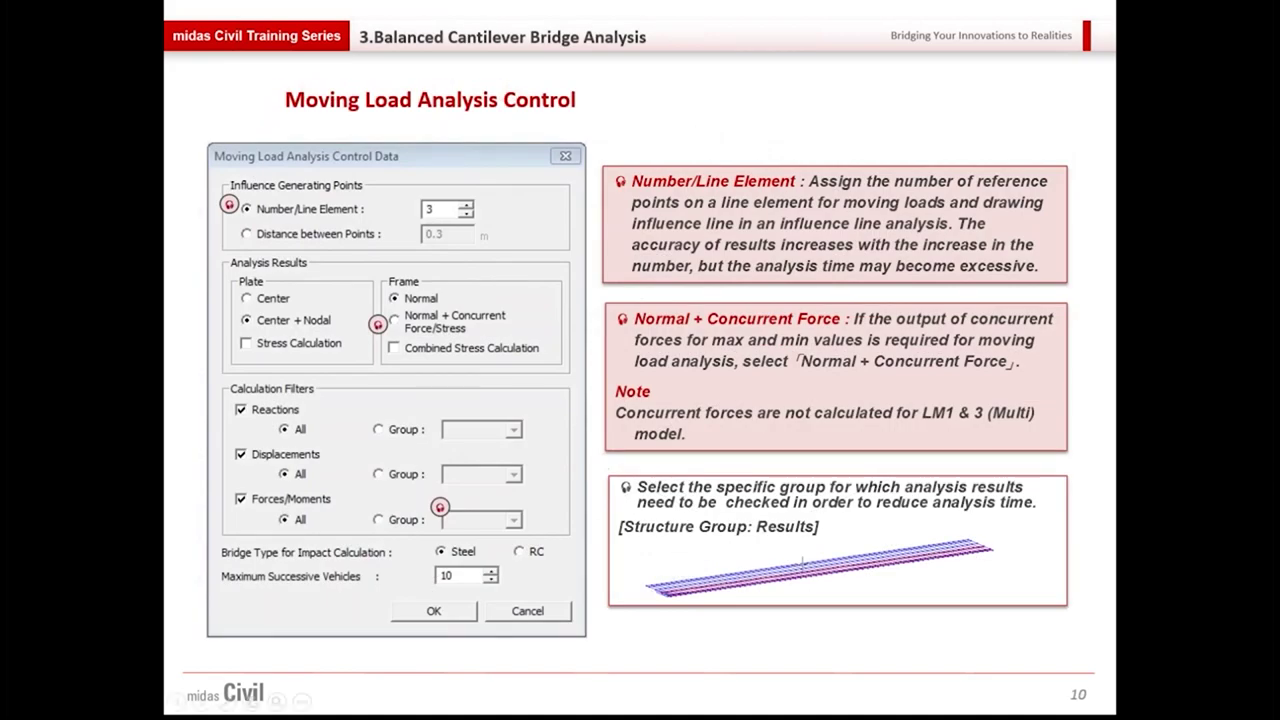
Switch back to the D3 model in midas Civil and show its Works tree
left_click(228, 702)
left_click(227, 649)
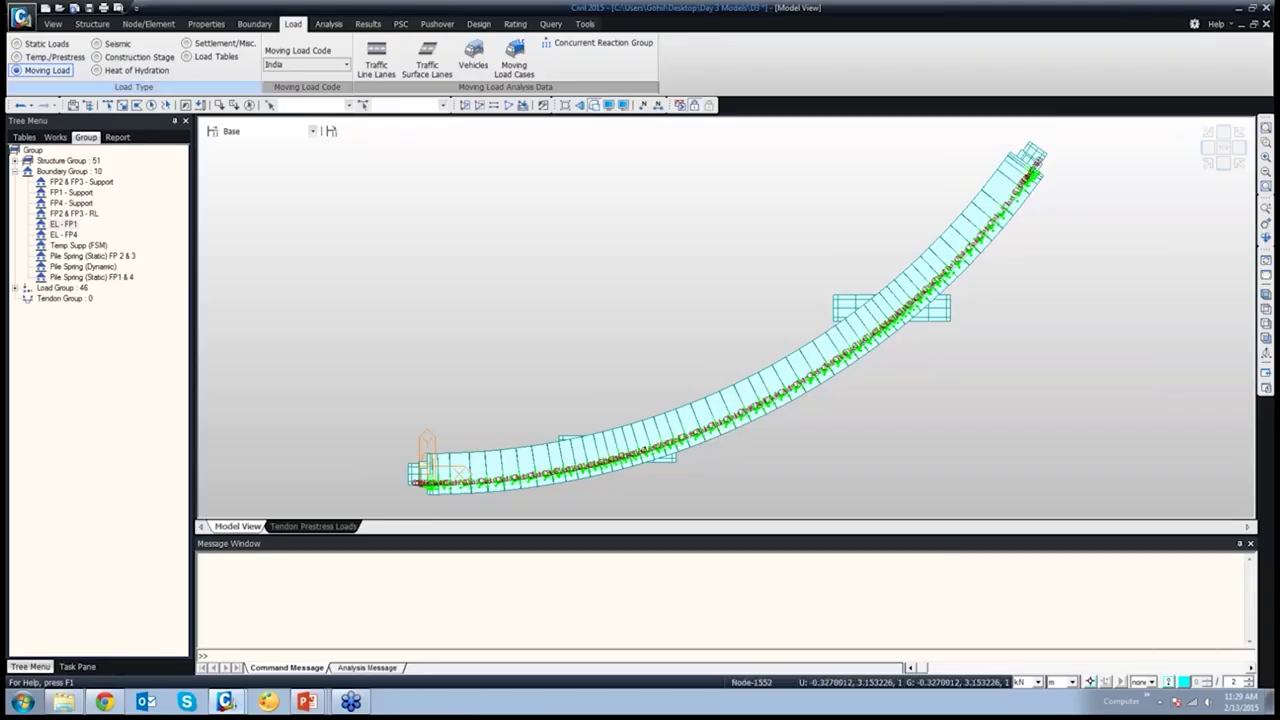
left_click(55, 137)
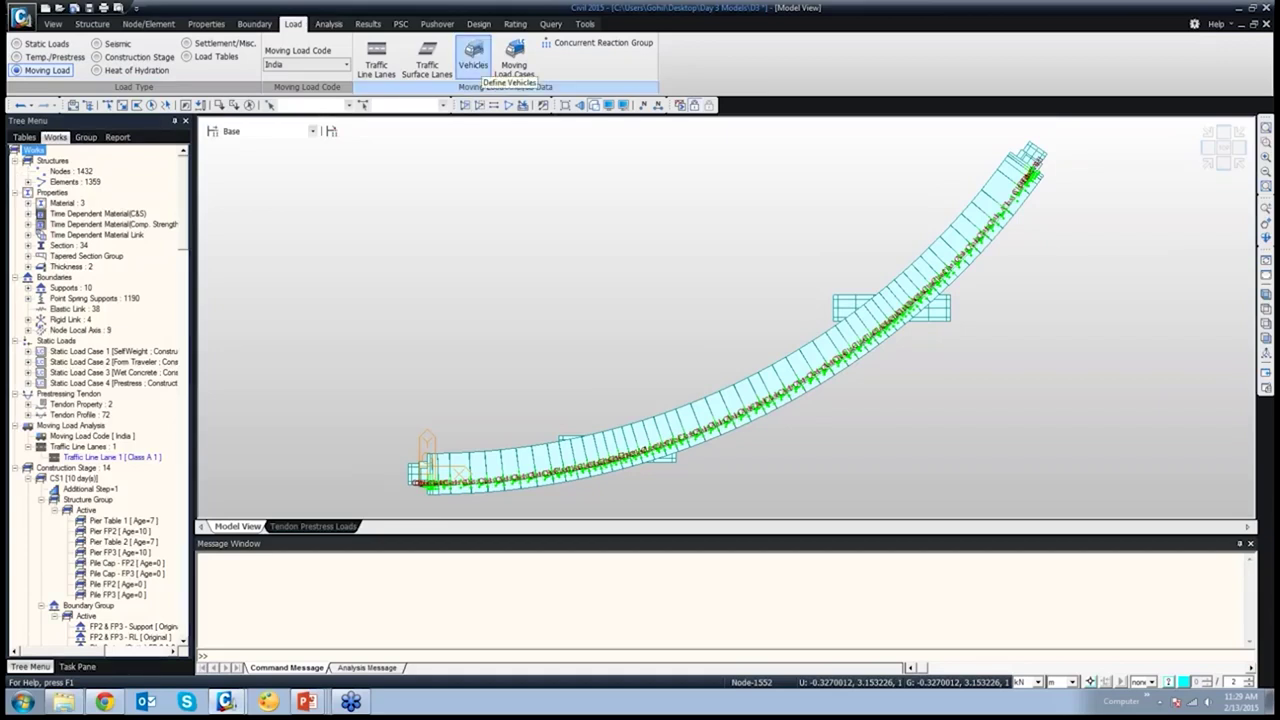
Add a standard vehicle of load type Class A from the IRC:6-2000 Standard Load
left_click(474, 58)
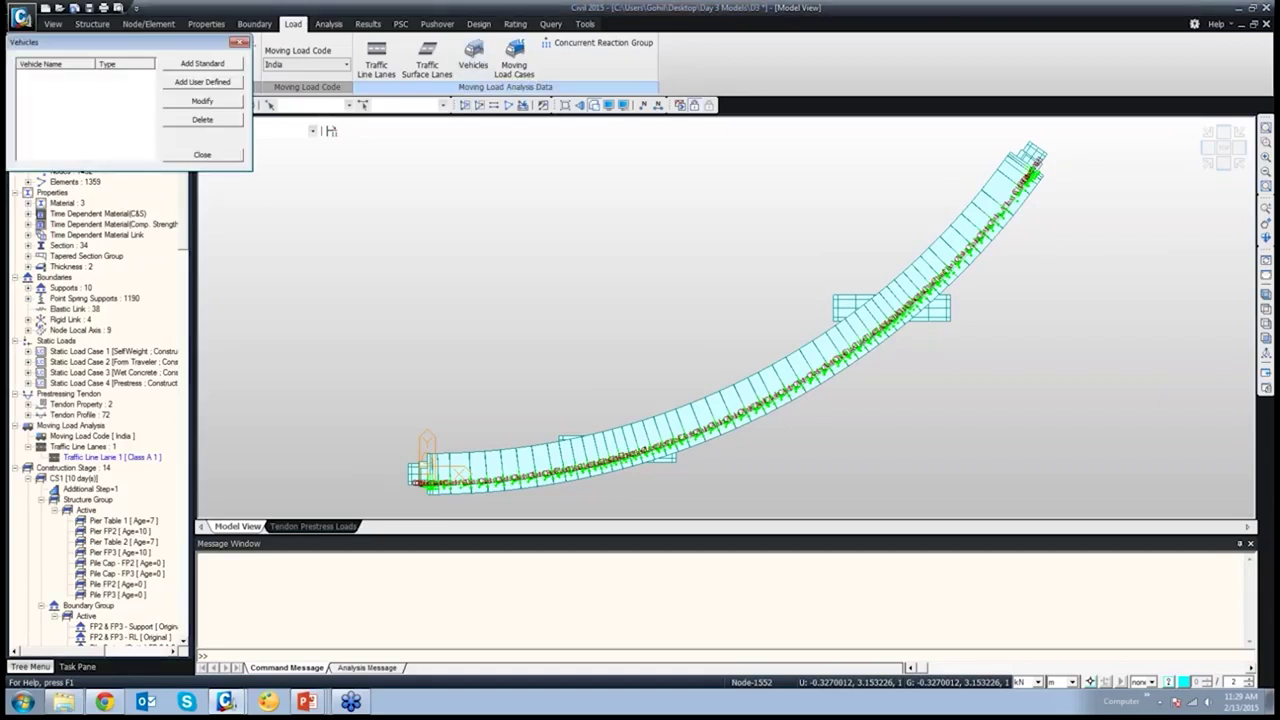
left_click(202, 63)
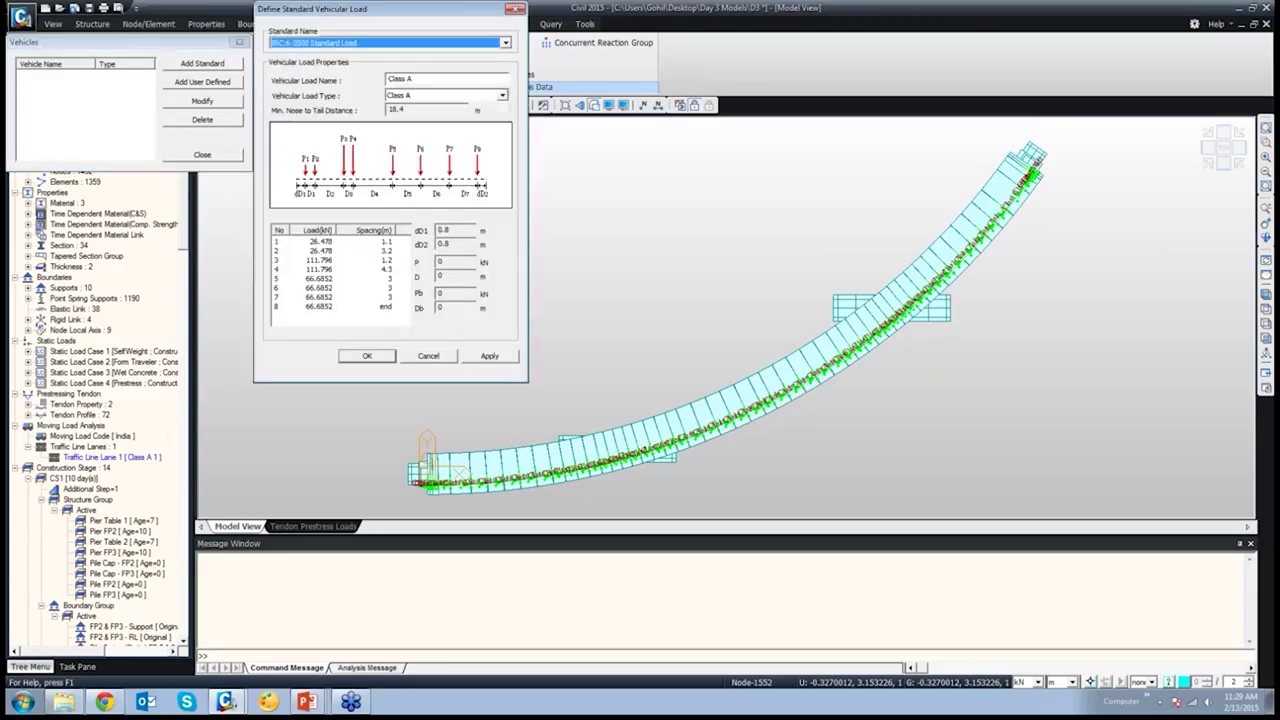
left_click(502, 95)
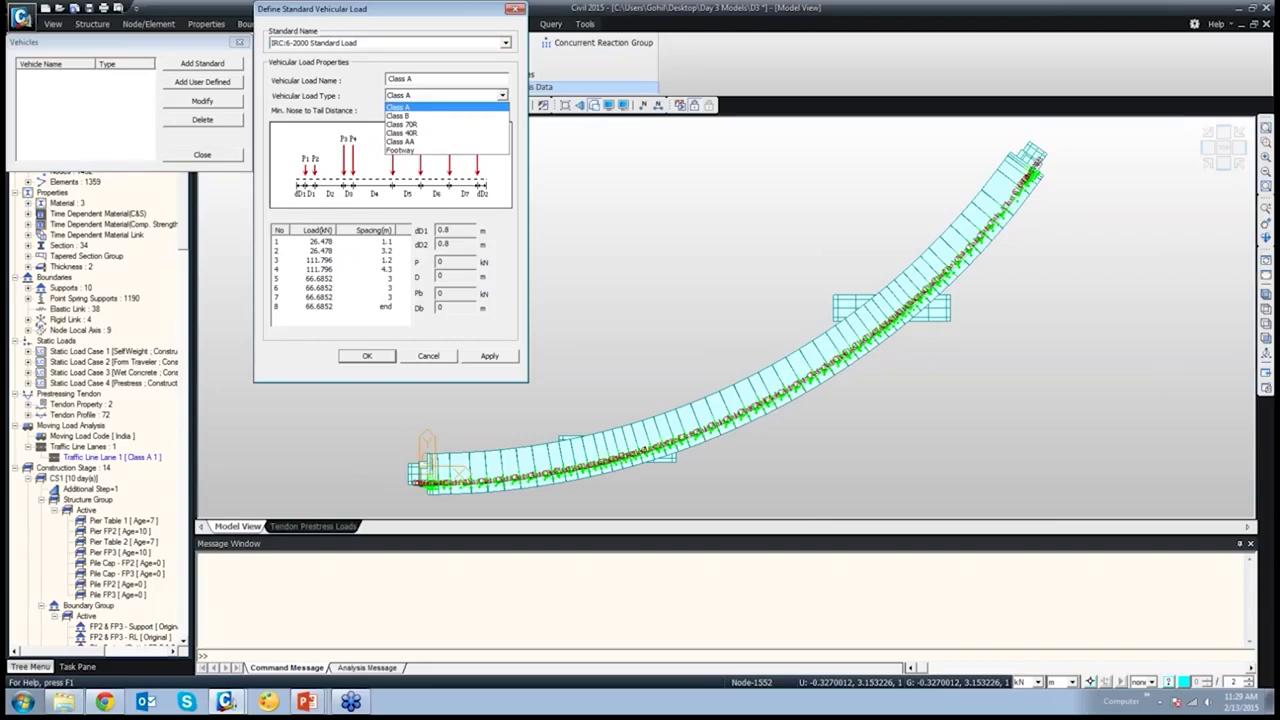
left_click(445, 107)
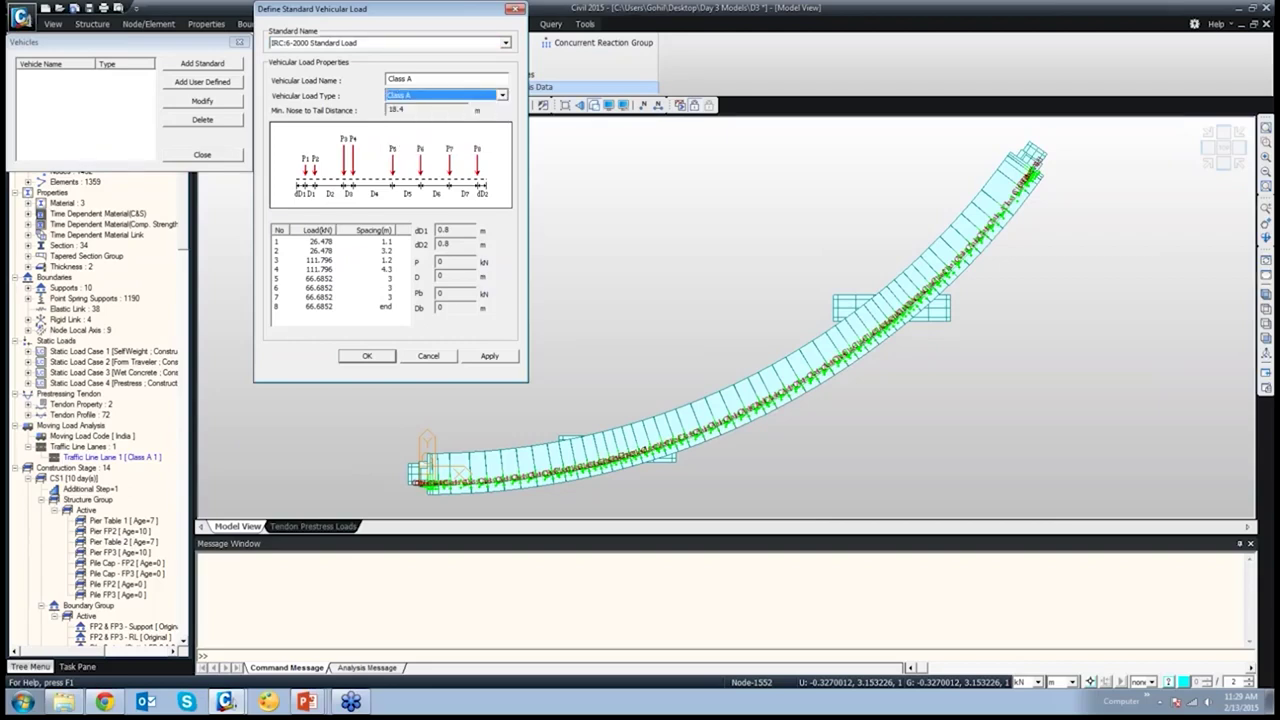
left_click(489, 355)
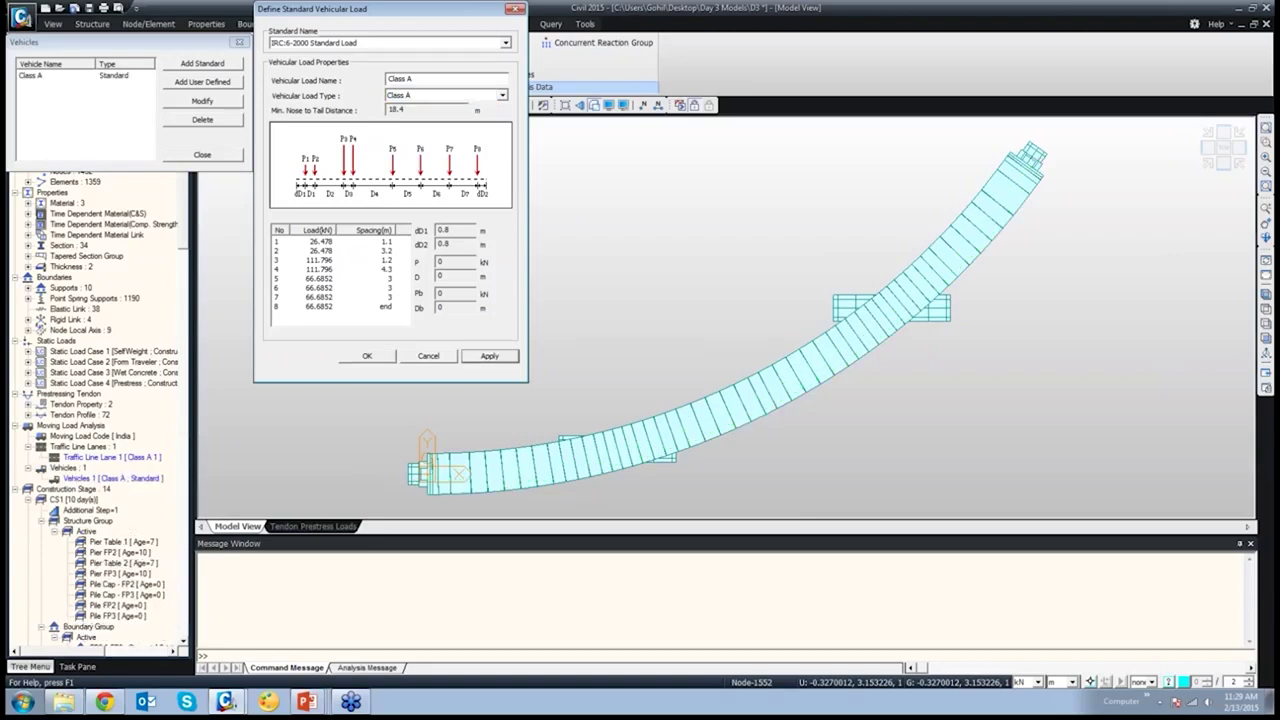
Add a second IRC:6-2000 standard vehicle with the load type Class 70R, and finish the standard vehicle definition
left_click(501, 95)
left_click(443, 124)
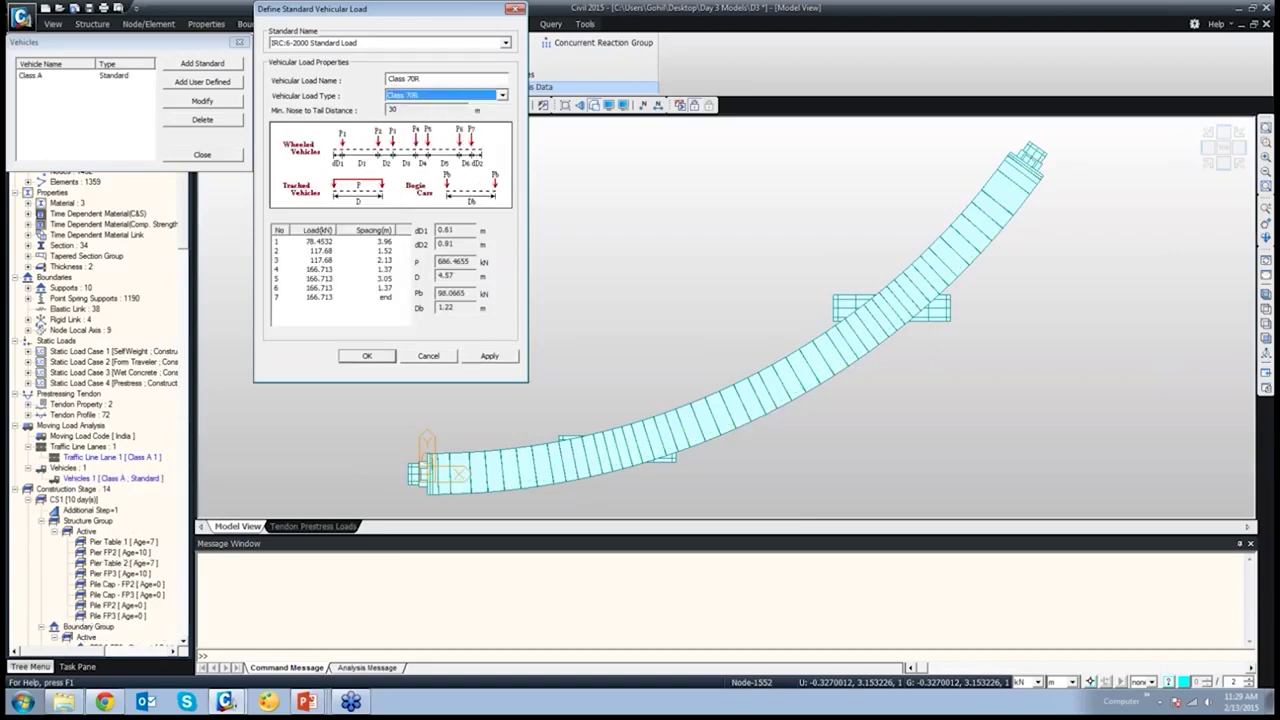
left_click(366, 356)
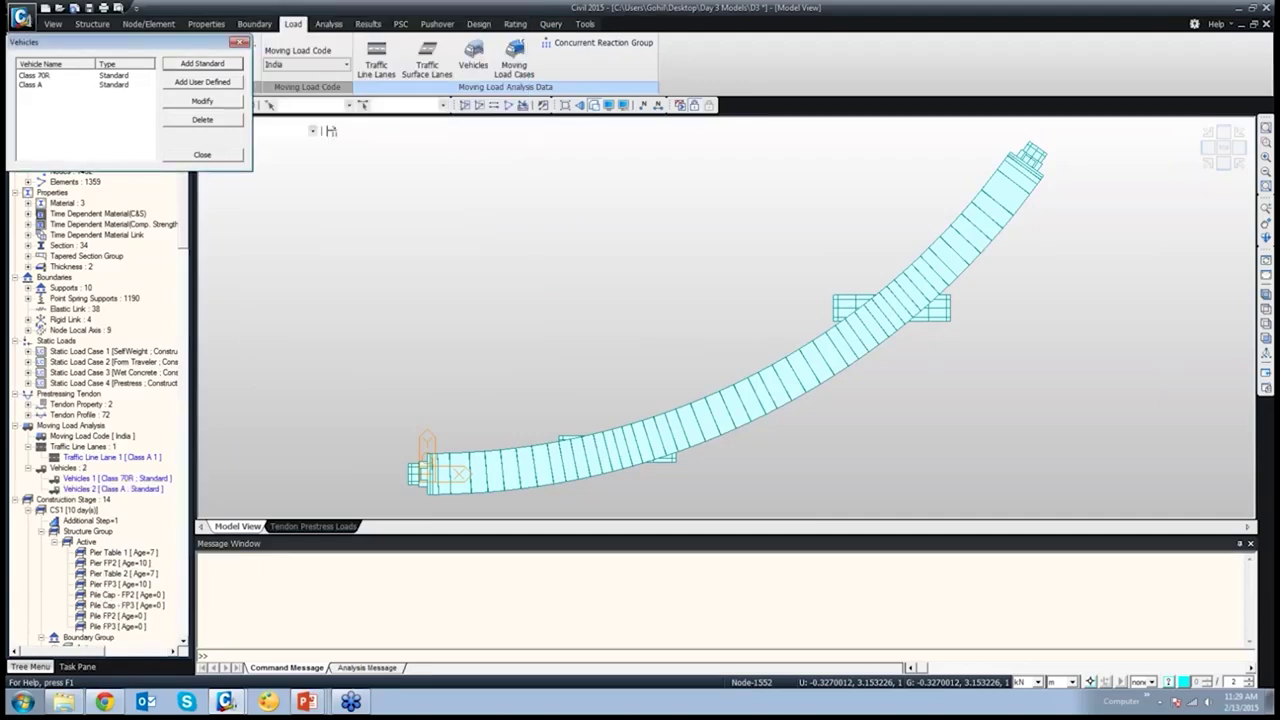
Examine the Wheeled/Tracked/Bogie and Wheeled options for user-defined vehicles without defining one, and close the vehicle list
left_click(202, 81)
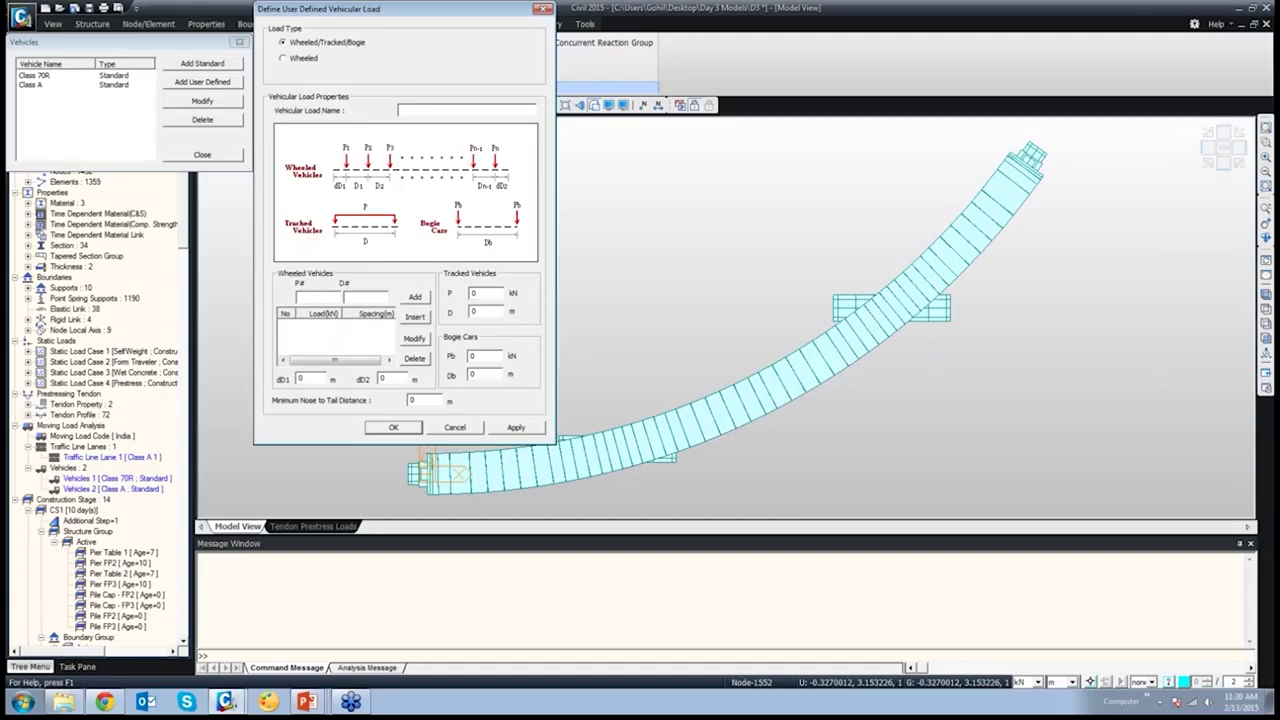
left_click(283, 58)
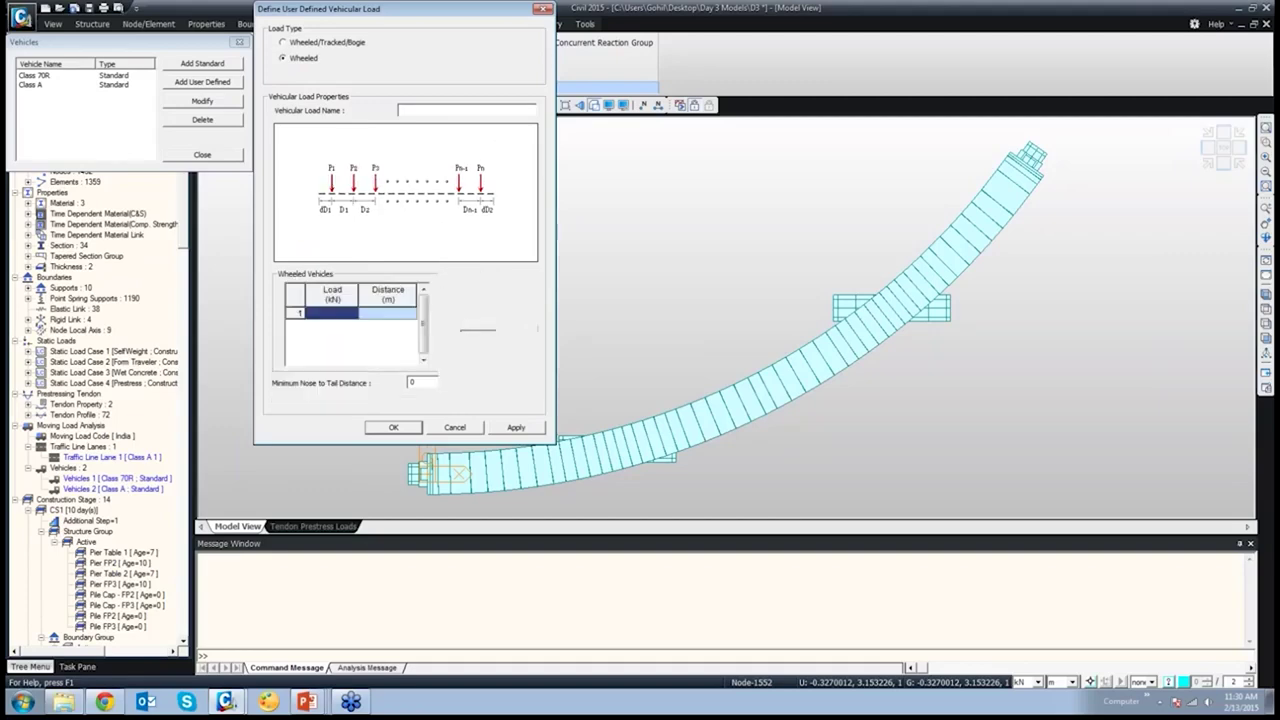
key("Up")
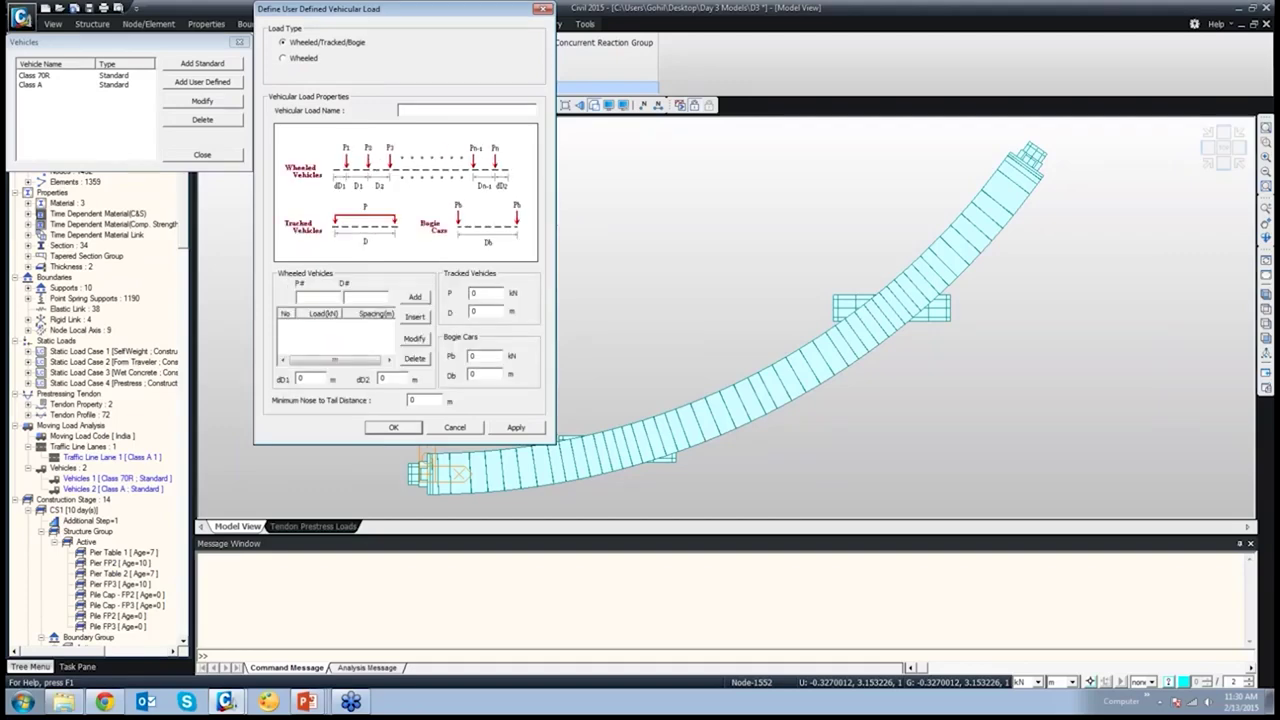
key("Escape")
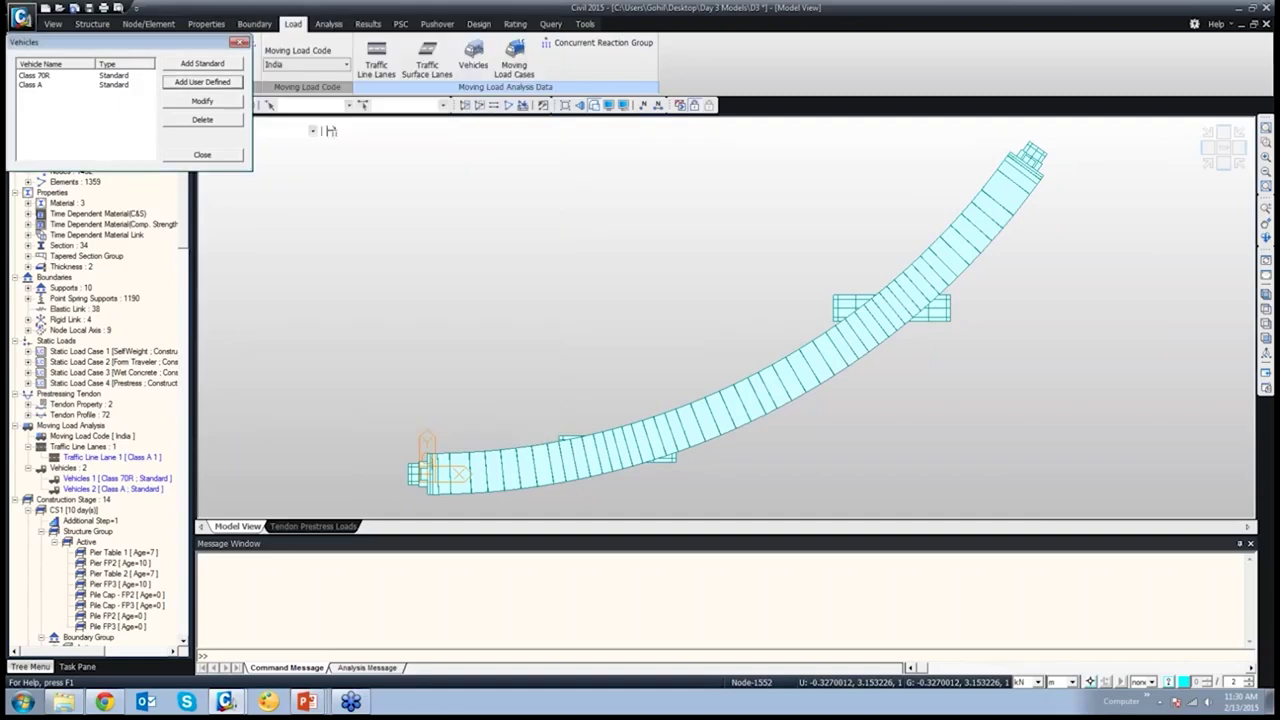
key("Escape")
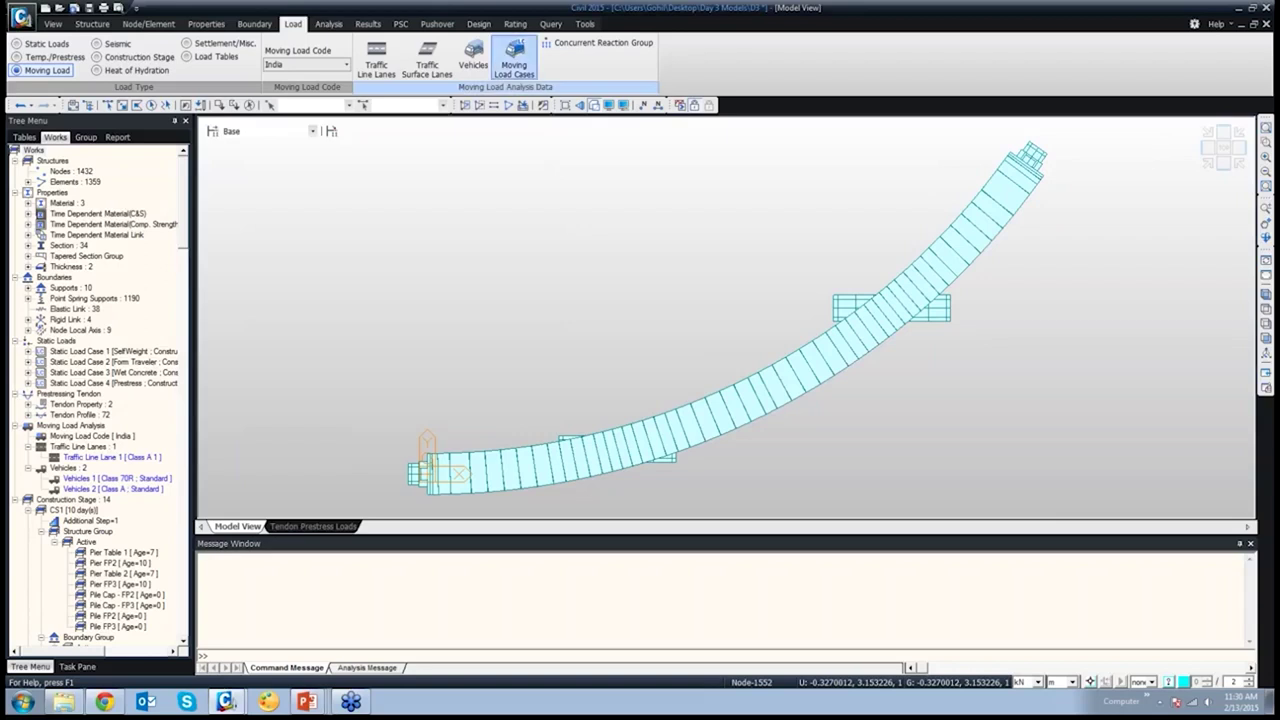
Start a new moving load case named CLass A Lane 1 with Auto Live Load Combination turned off
left_click(514, 62)
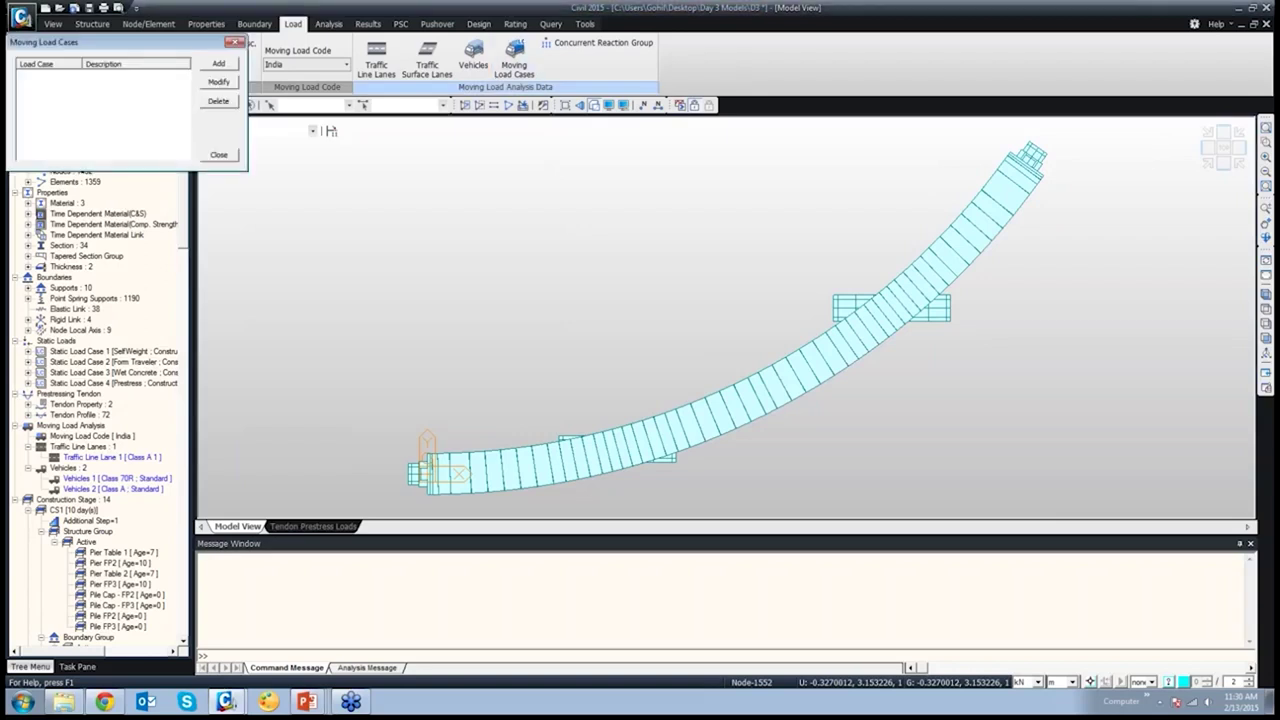
left_click(218, 63)
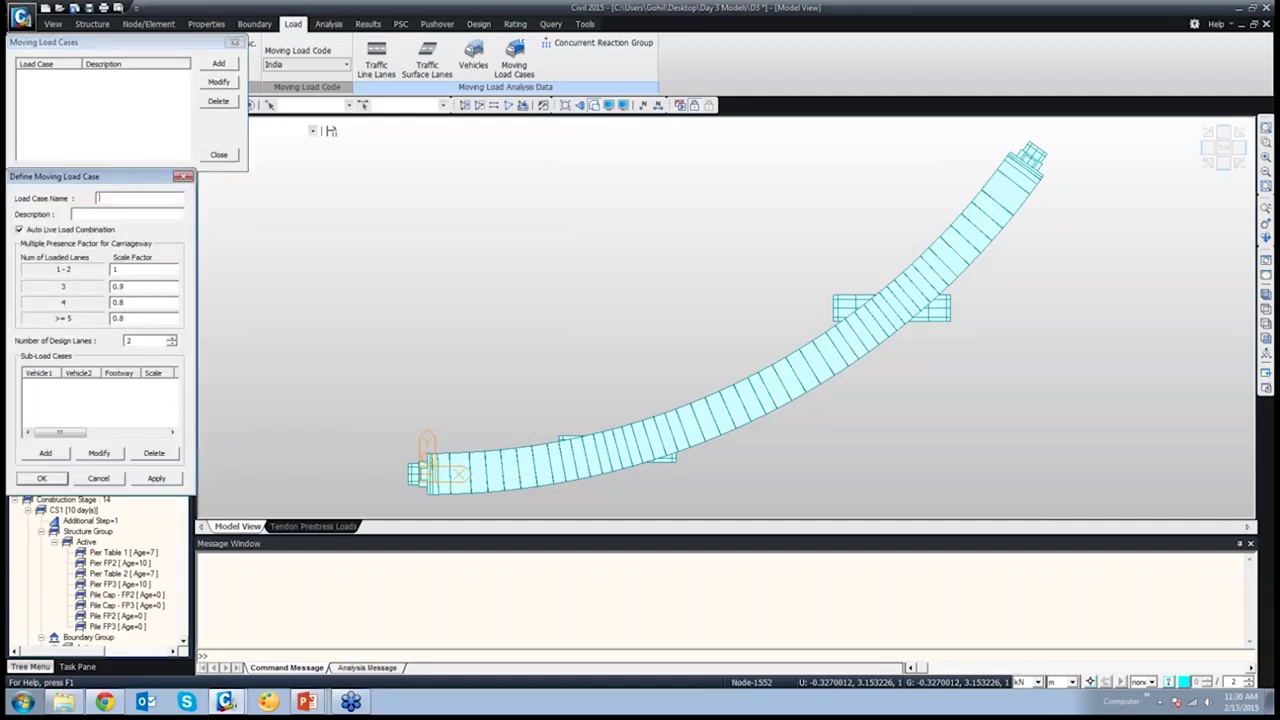
type("CLass A Lane 1")
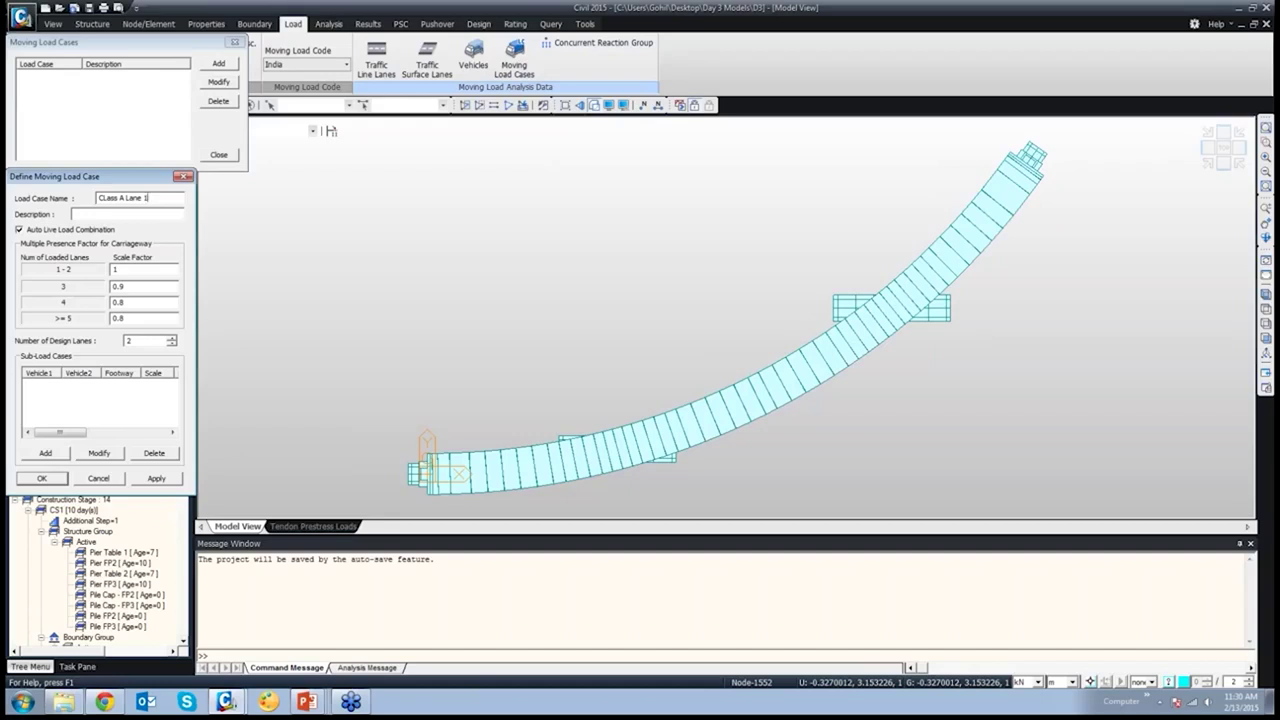
left_click(19, 229)
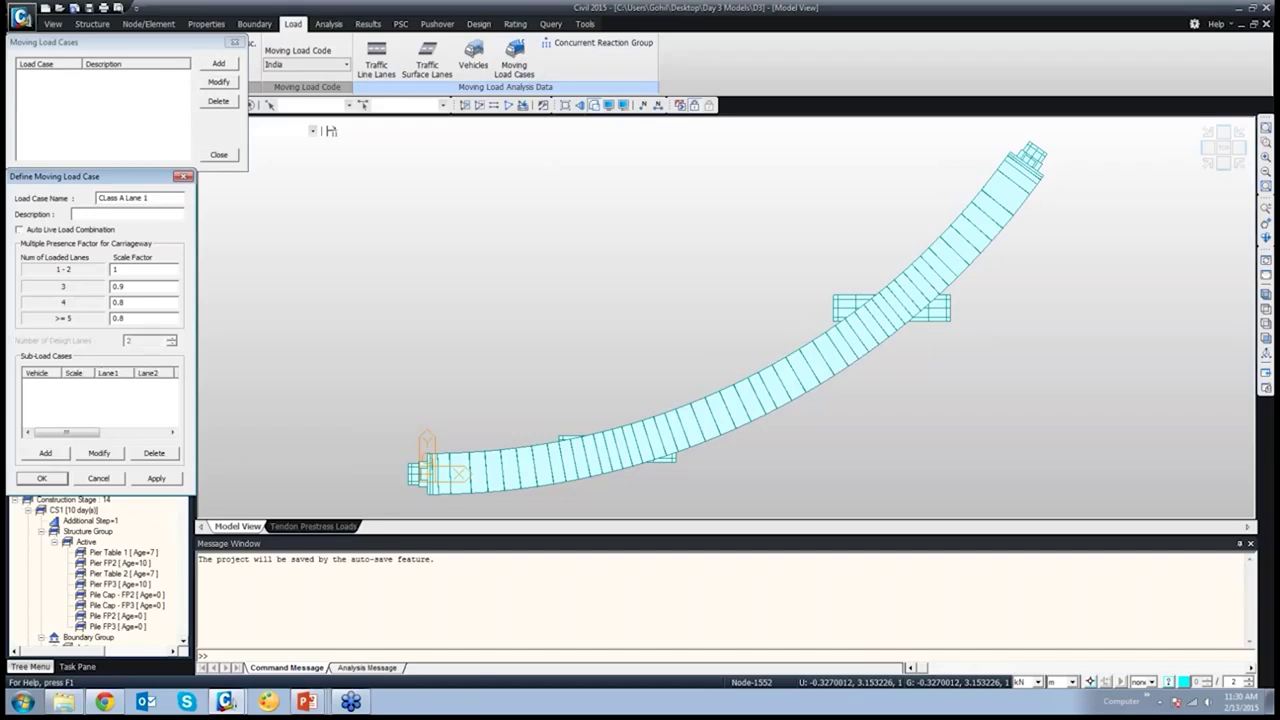
Add a sub-load case assigning vehicle Class A to lane Class A 1, and finish the CLass A Lane 1 moving load case
left_click(45, 453)
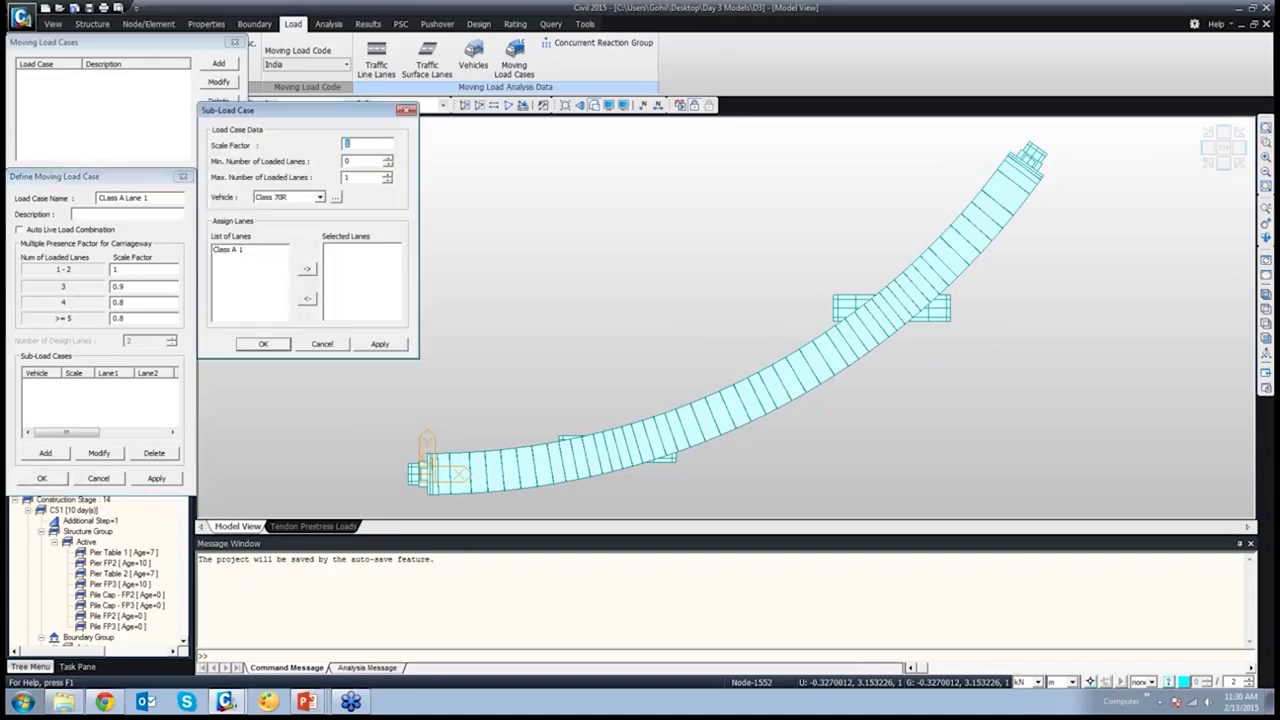
left_click(234, 249)
left_click(320, 197)
left_click(267, 217)
left_click(307, 268)
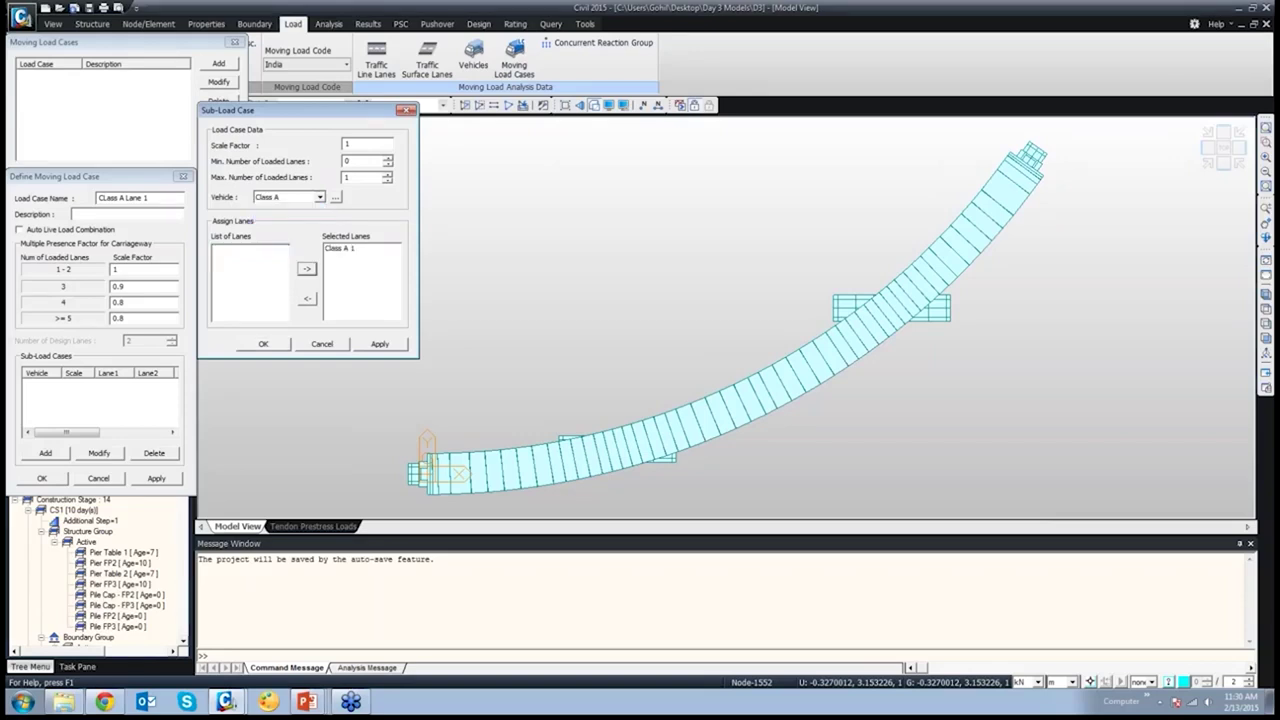
left_click(263, 343)
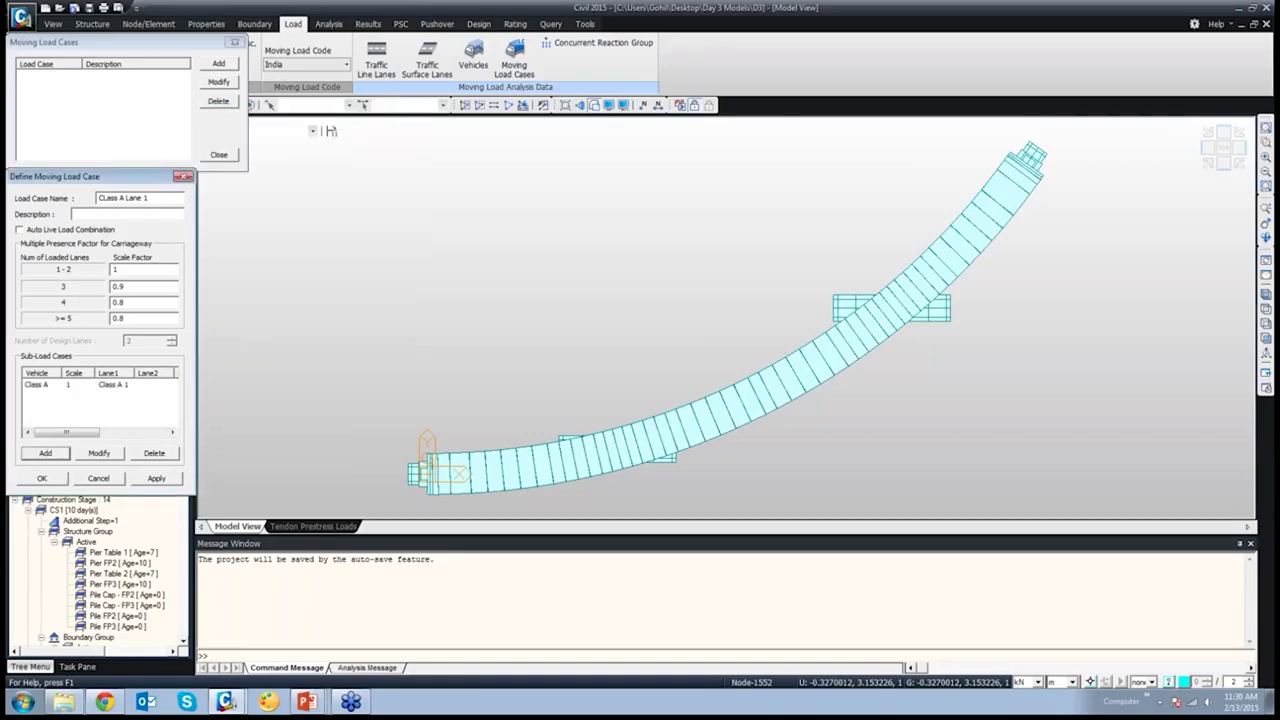
left_click(42, 478)
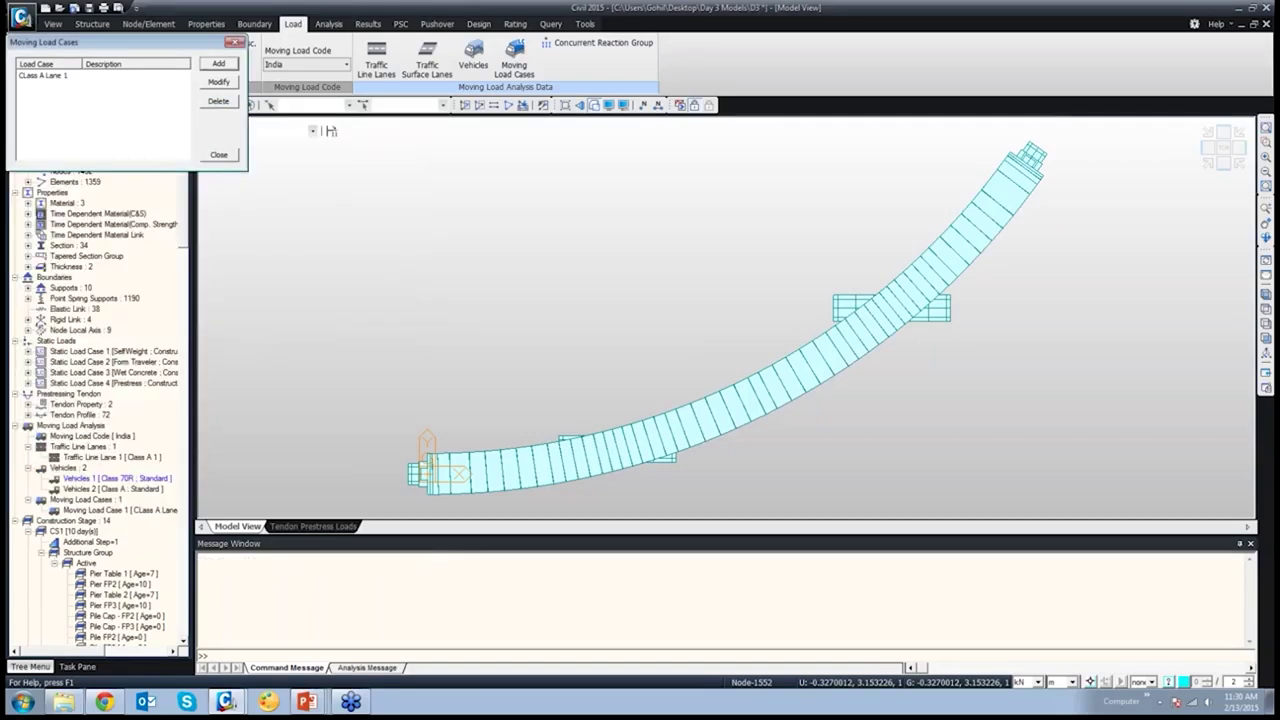
left_click(43, 75)
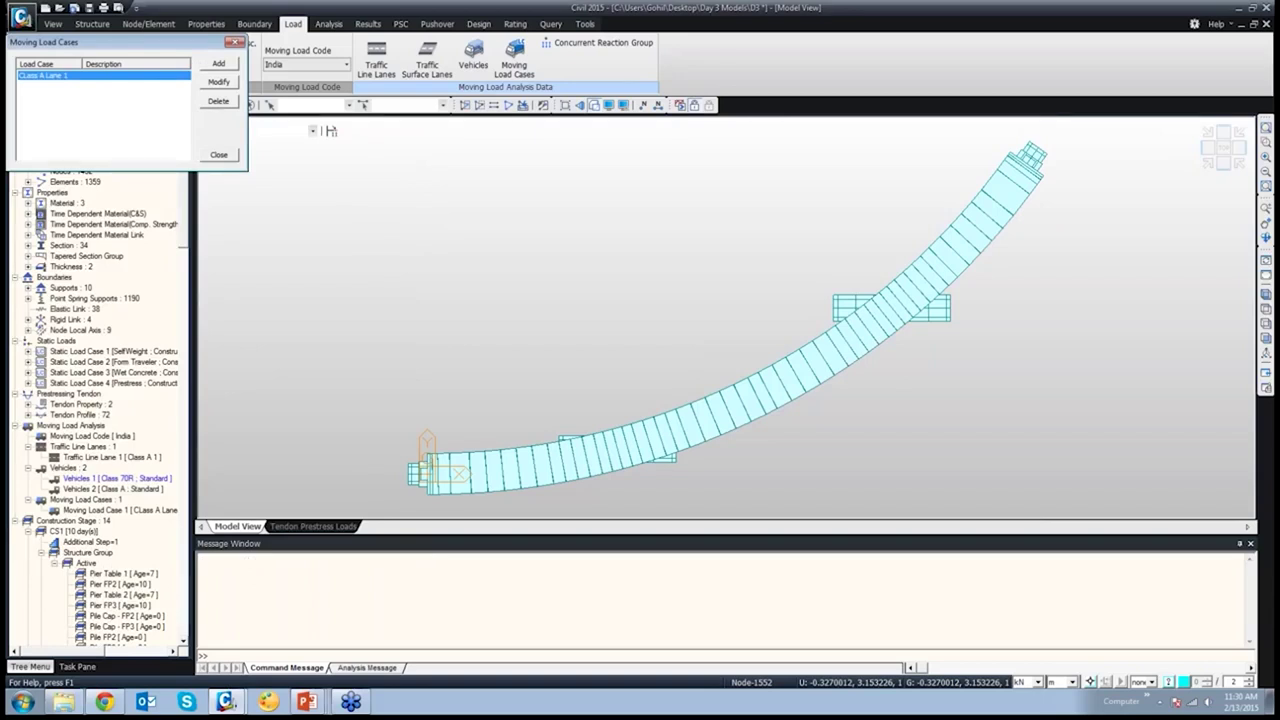
left_click(218, 154)
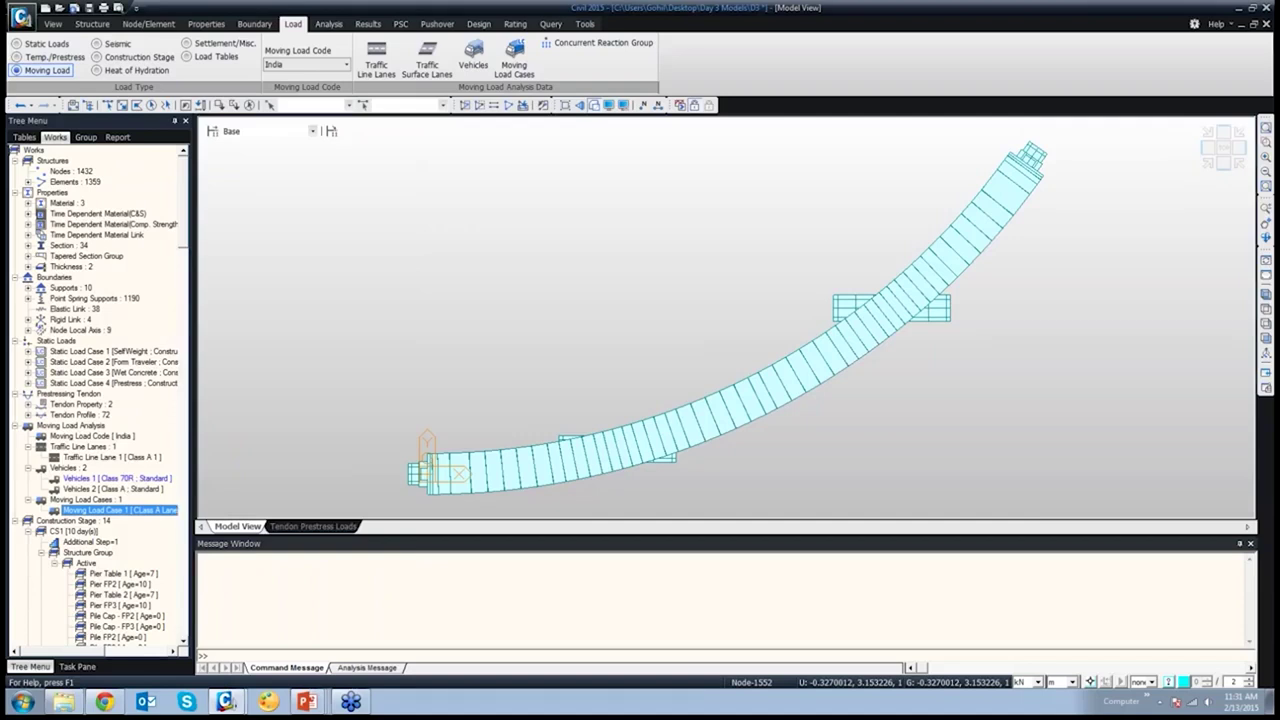
Switch to the Final bridge model and render it with hidden surfaces
mouse_move(225, 701)
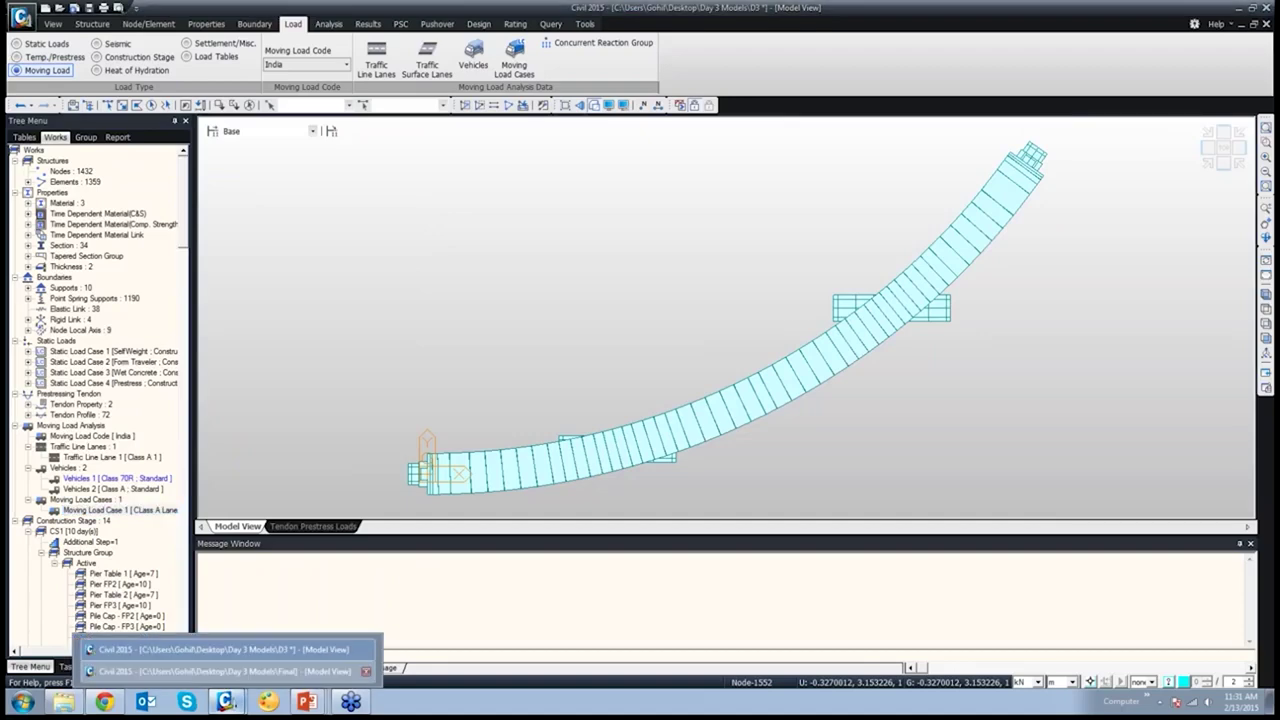
left_click(230, 654)
left_click_drag(340, 8, 585, 1)
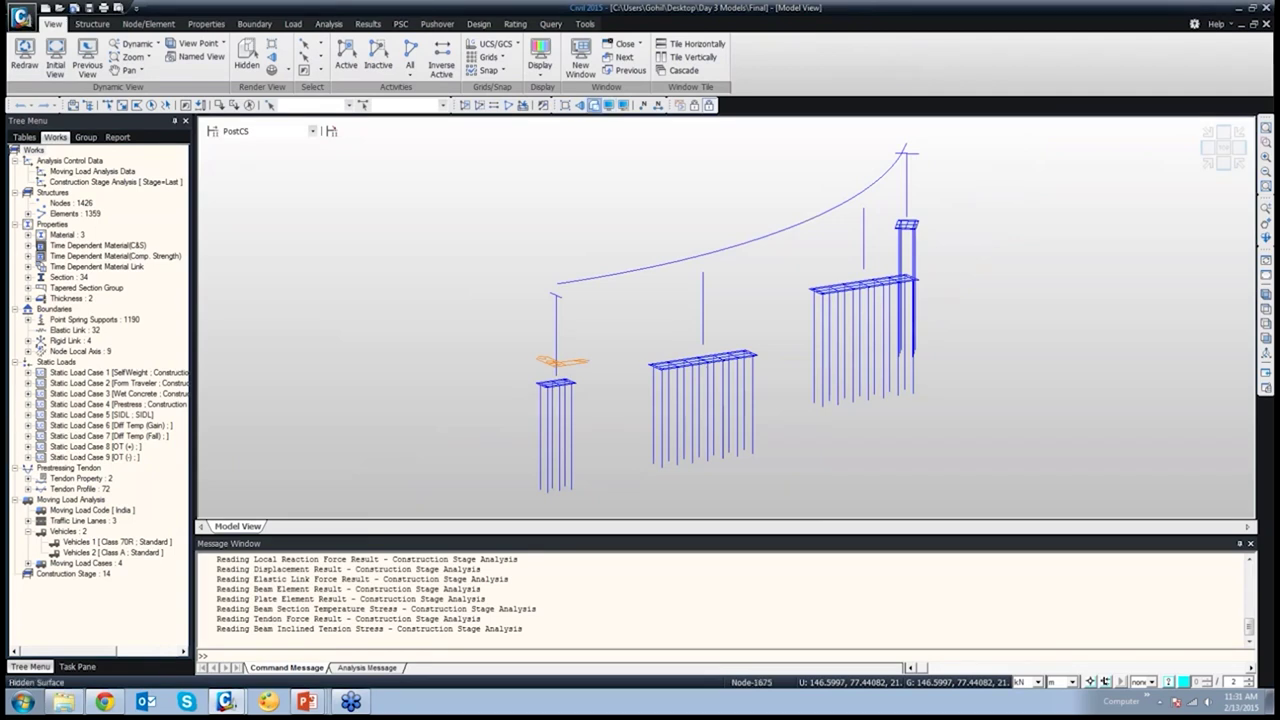
left_click(246, 55)
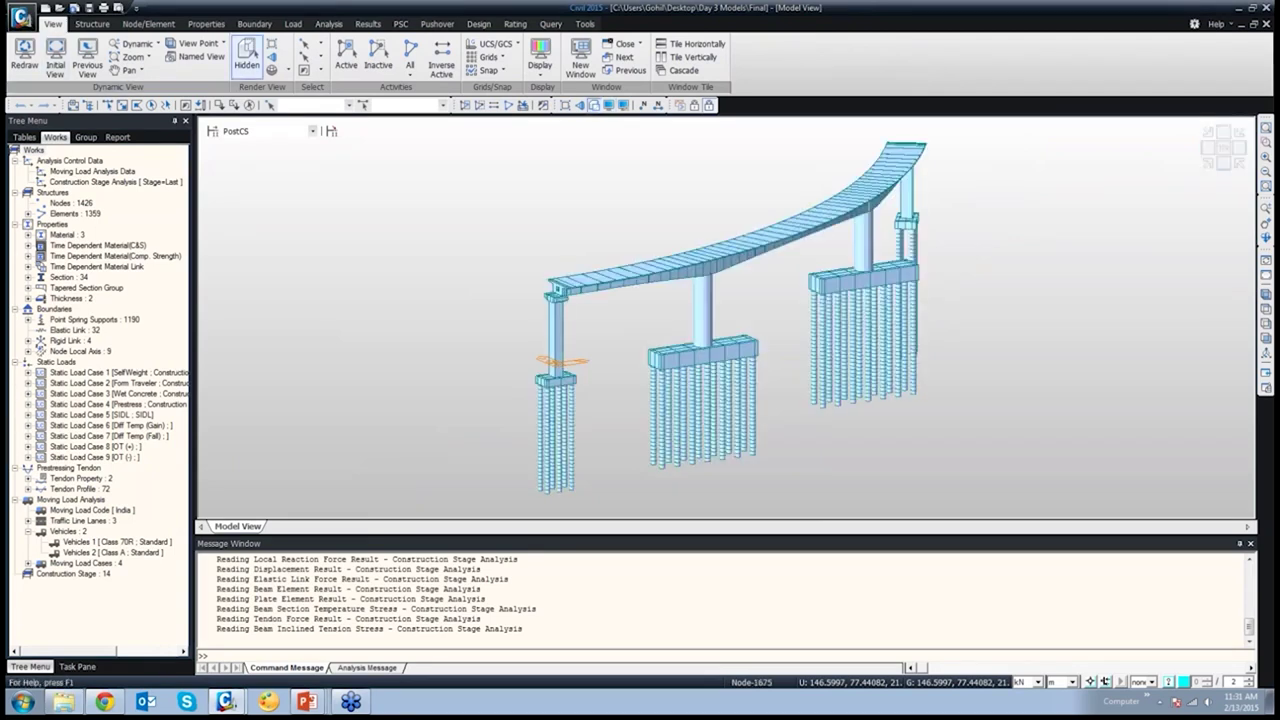
Display the Class 70R traffic line lane on the Final model's deck in top view
left_click(28, 520)
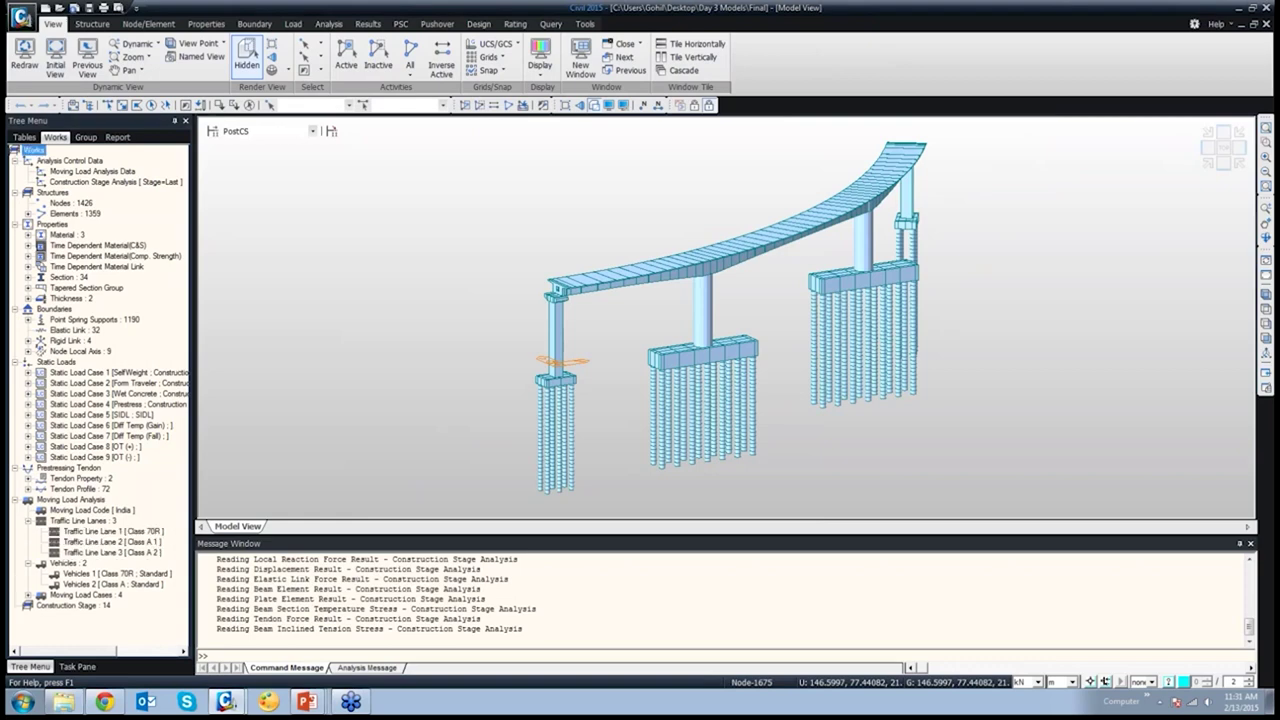
right_click(102, 531)
left_click(120, 557)
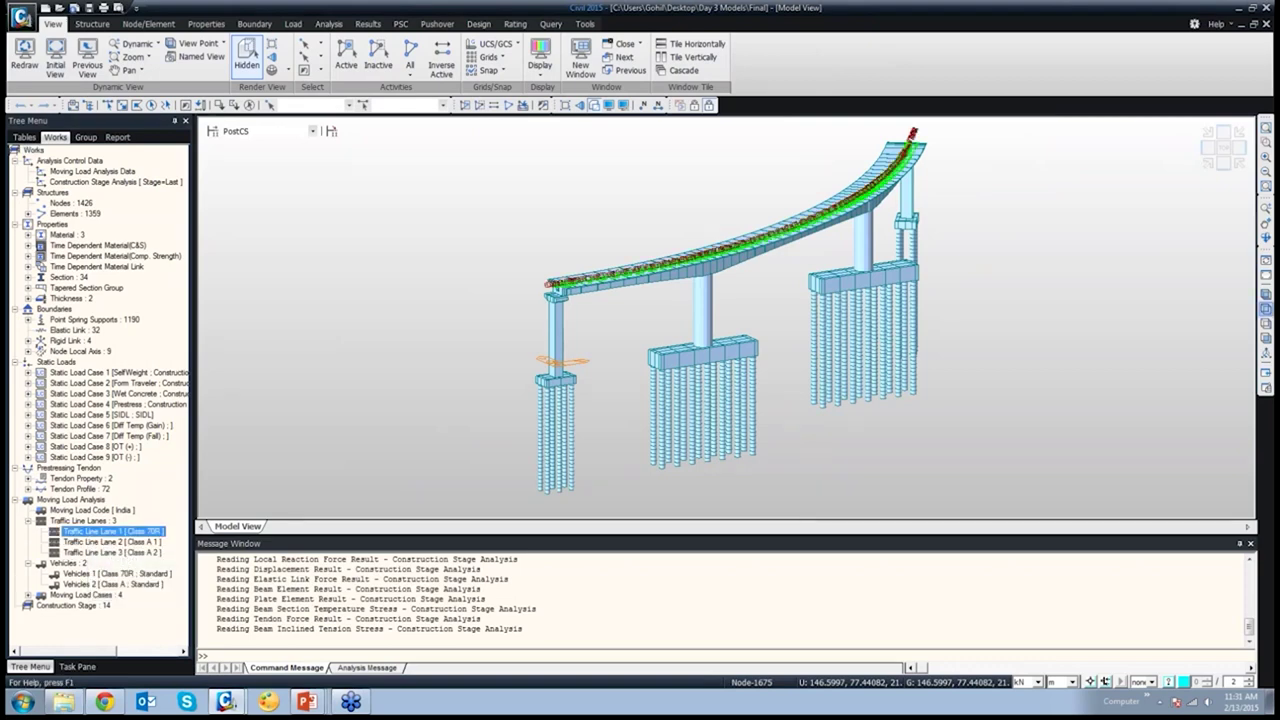
left_click(1266, 309)
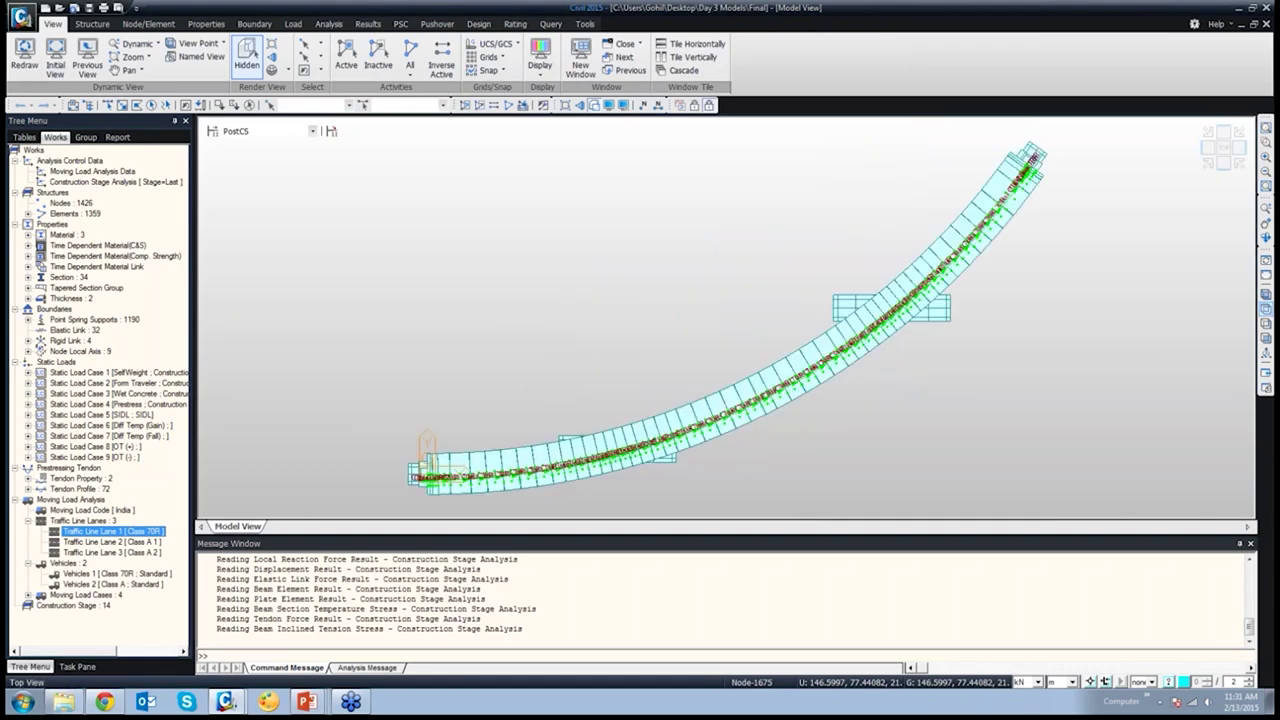
Display the Class A 1 and Class A 2 traffic line lanes in turn, and look over the two defined vehicles
right_click(140, 542)
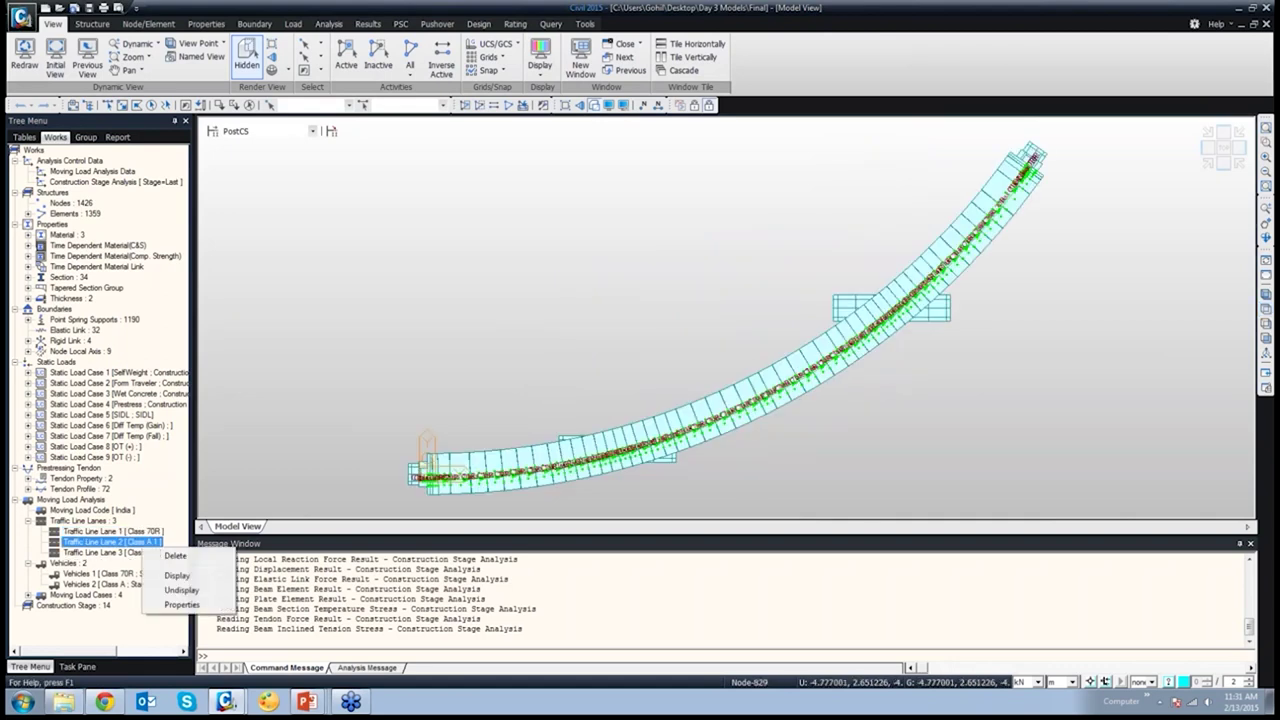
left_click(177, 576)
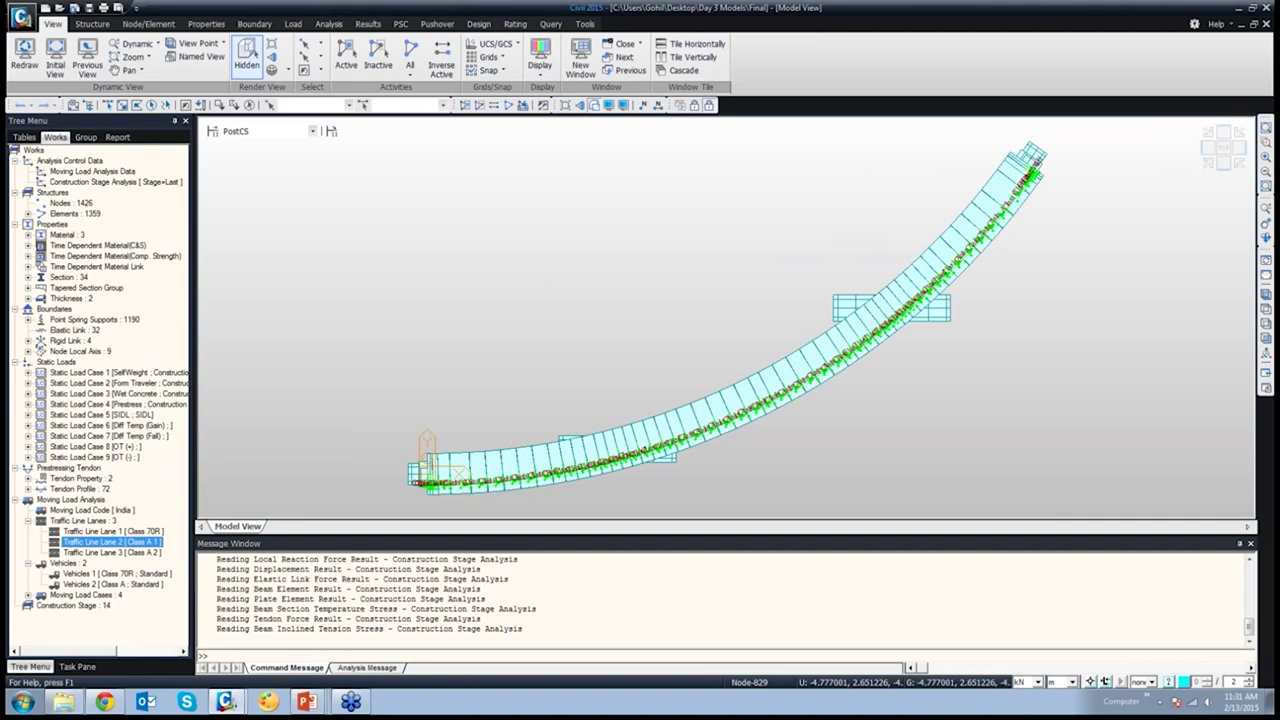
right_click(137, 552)
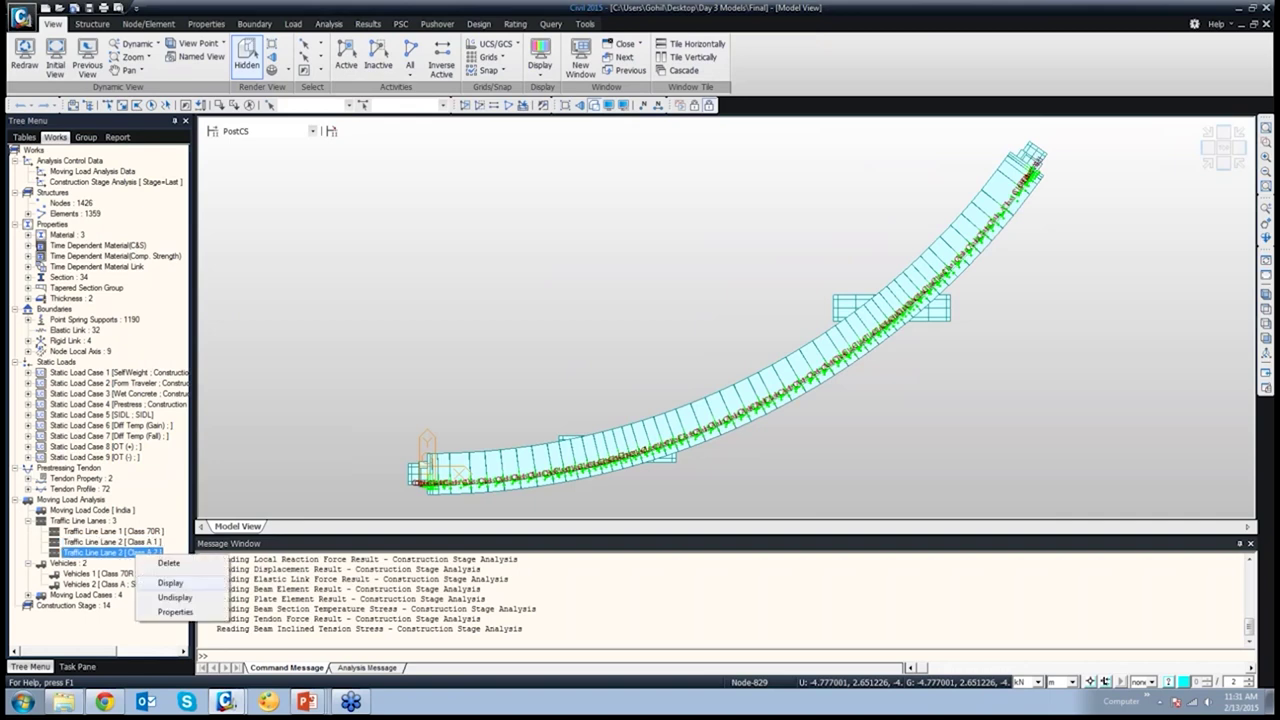
left_click(177, 580)
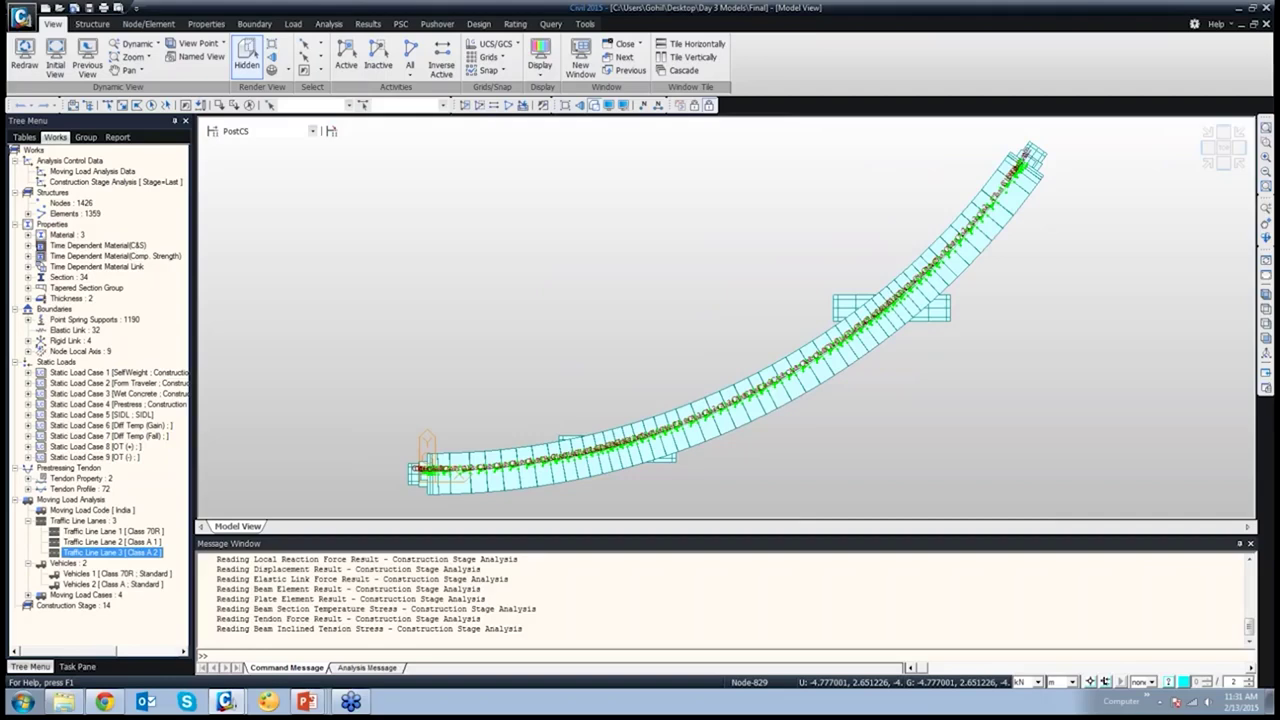
left_click(117, 573)
left_click(113, 584)
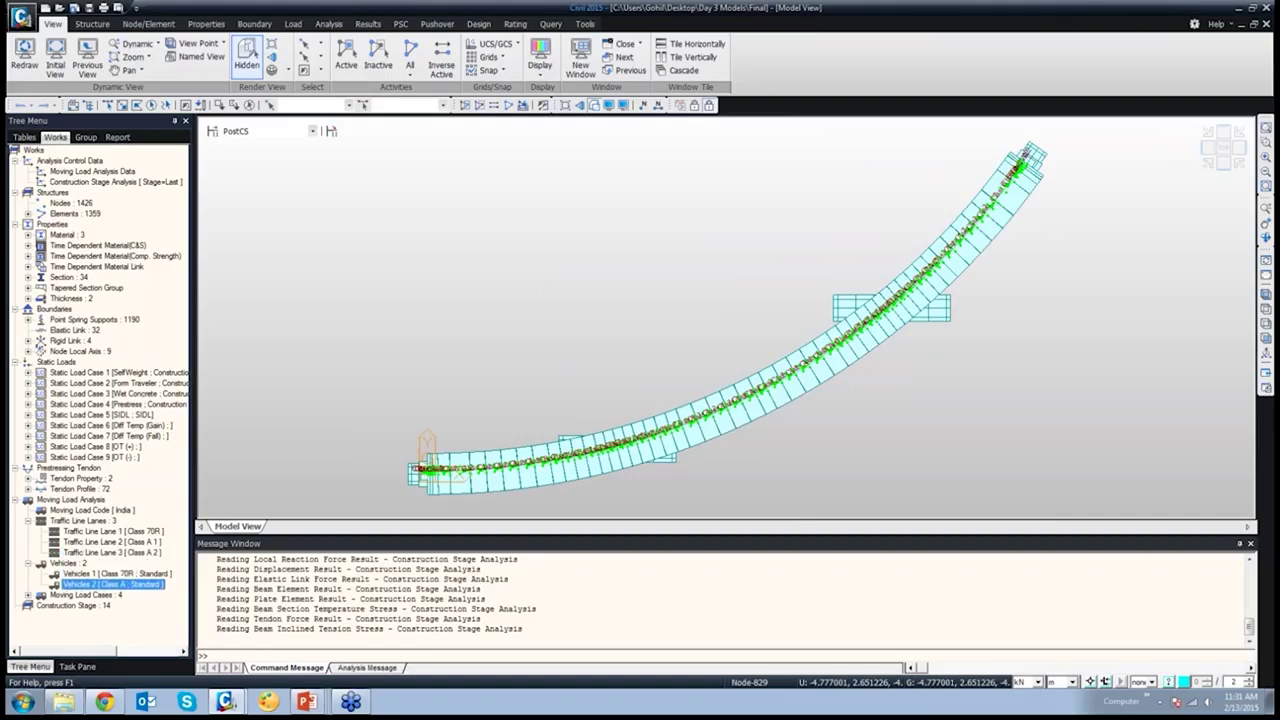
Expand the moving load cases and look over the cases defined for Class A and Class 70R
left_click(28, 595)
left_click(114, 605)
scroll(114, 605, "down", 1)
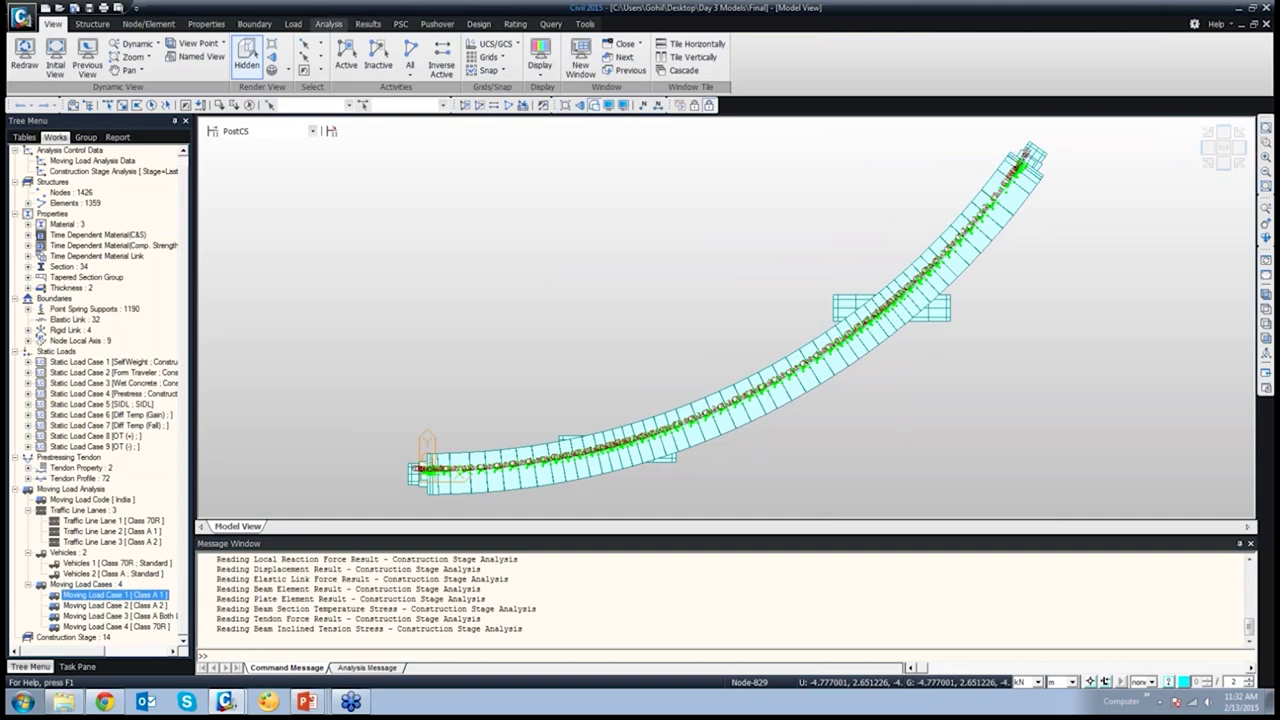
In the moving load analysis control data, define influence generating points by a distance between points of 0.5 m
left_click(328, 23)
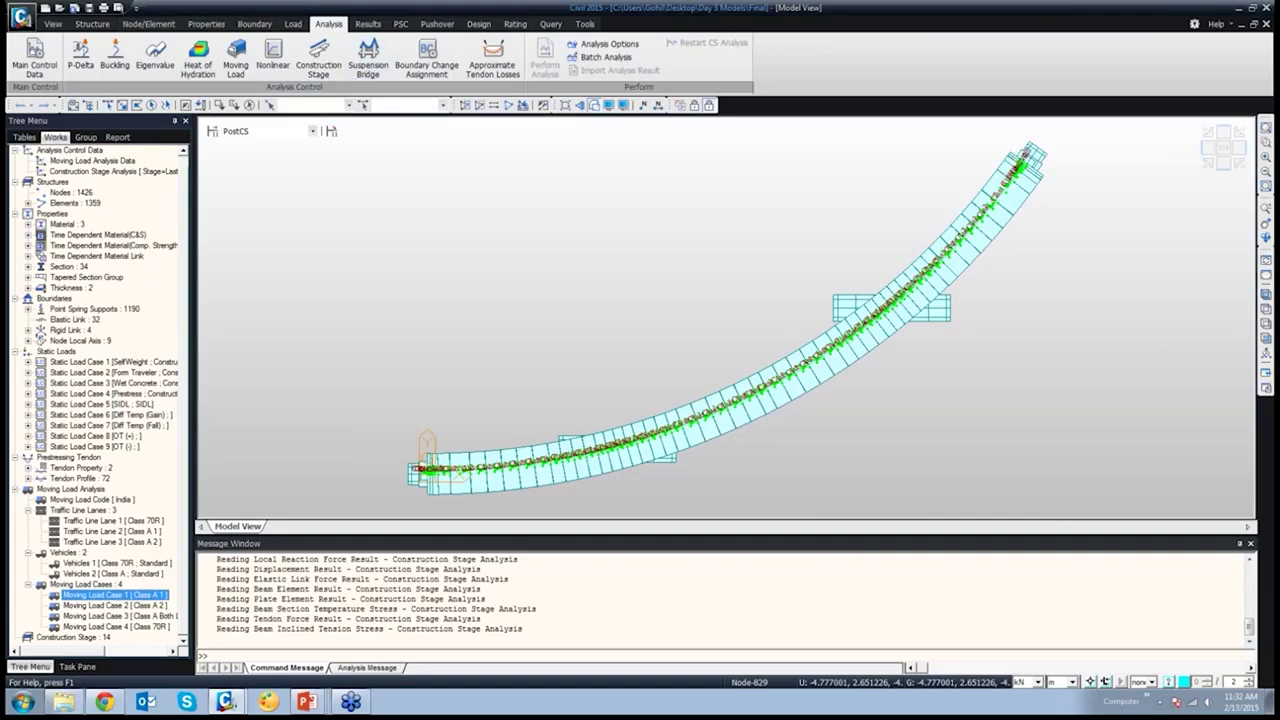
left_click(236, 55)
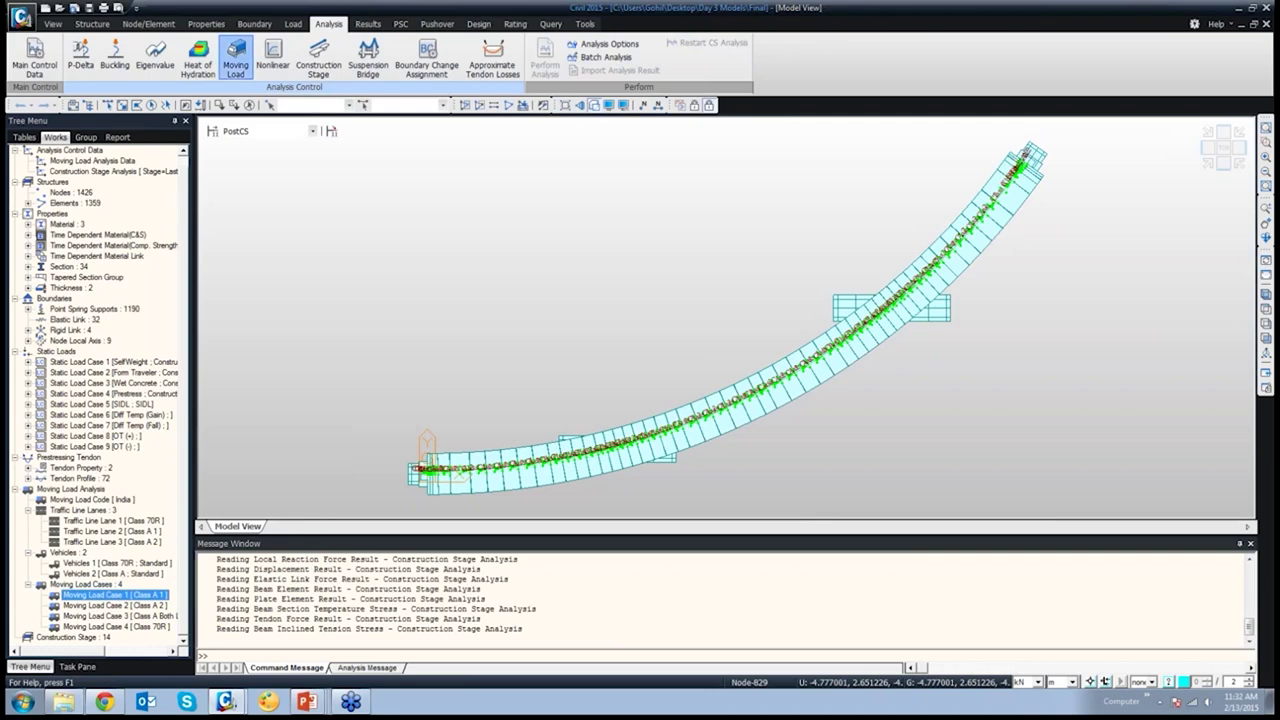
left_click_drag(131, 42, 387, 150)
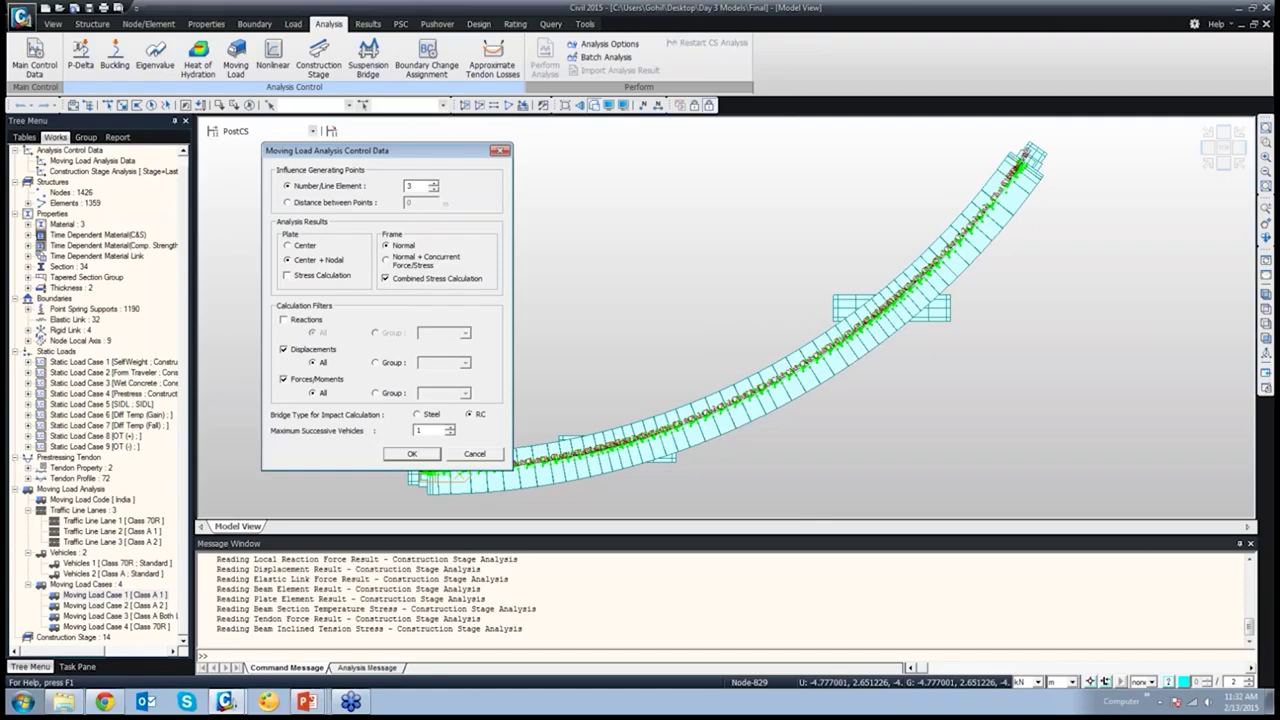
left_click(287, 202)
double_click(409, 202)
type("0.5")
Exclude displacements and forces/moments from the calculation filters, and include reactions only for the support node group
left_click(284, 349)
left_click(283, 379)
left_click(283, 319)
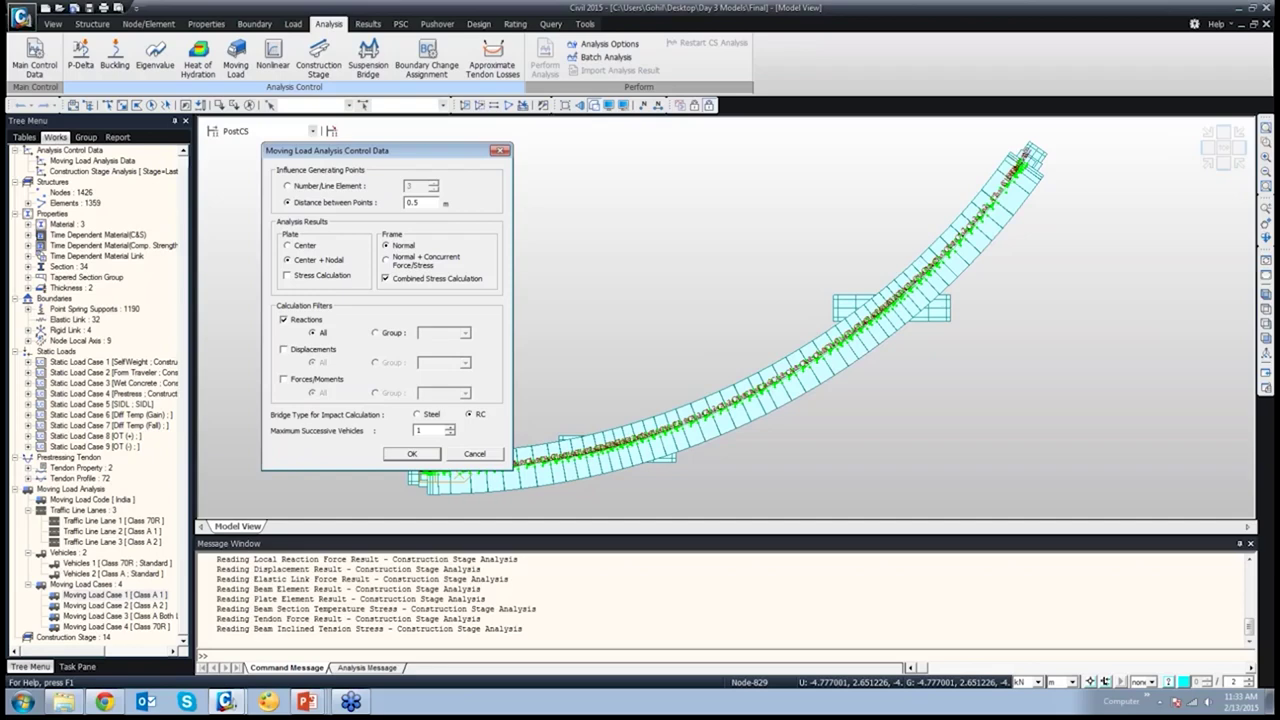
left_click(375, 332)
left_click(465, 333)
scroll(443, 366, "down", 8)
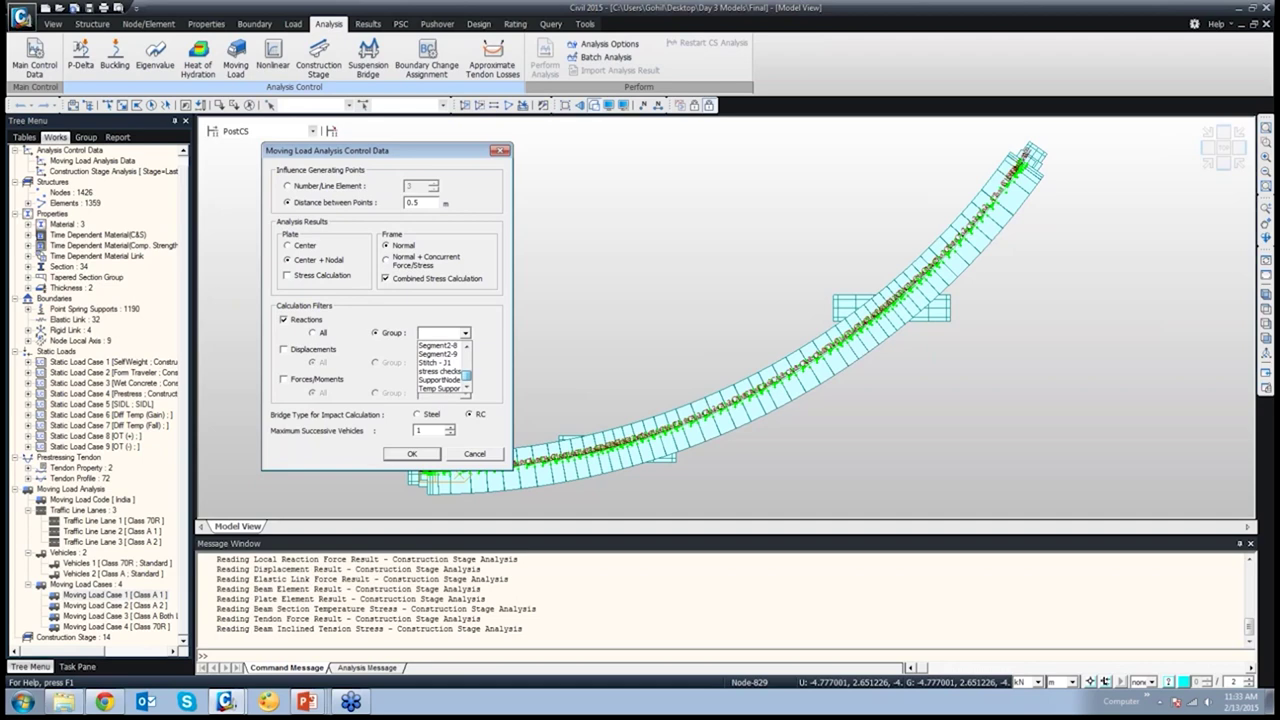
left_click(439, 380)
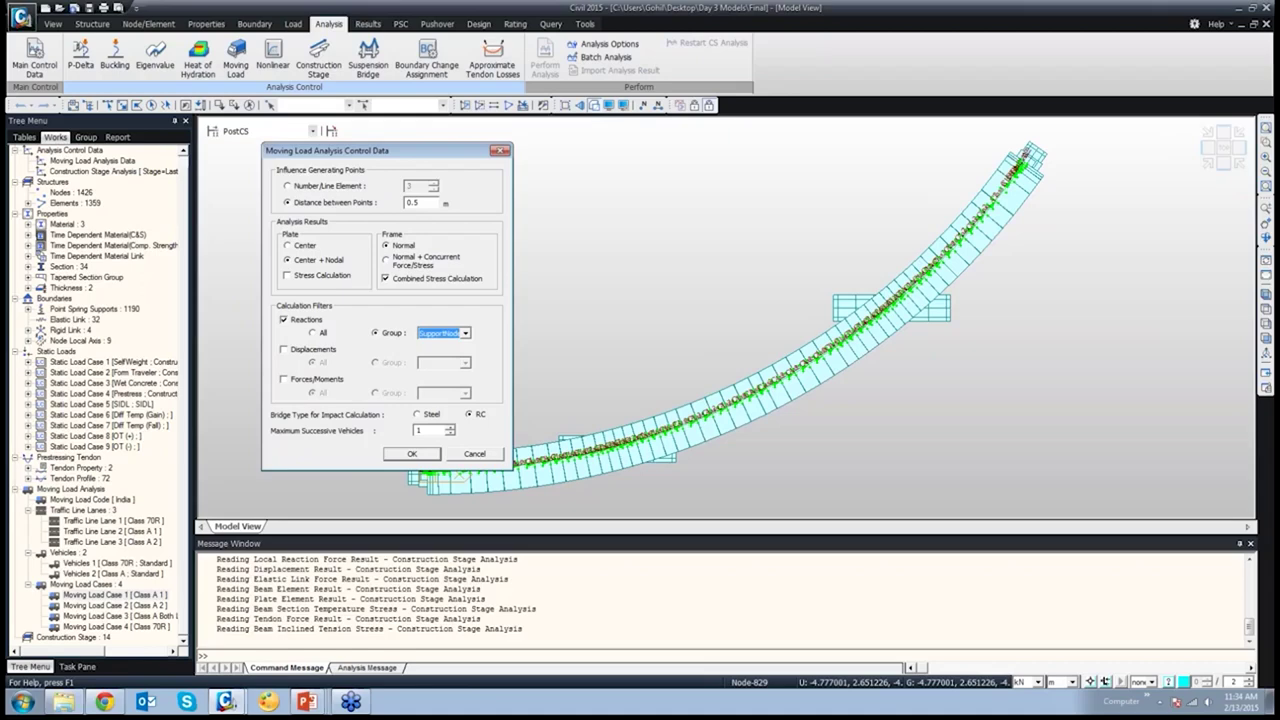
Adjust the maximum number of successive vehicles and finish the moving load analysis control data
left_click(450, 426)
left_click(450, 426)
left_click(411, 453)
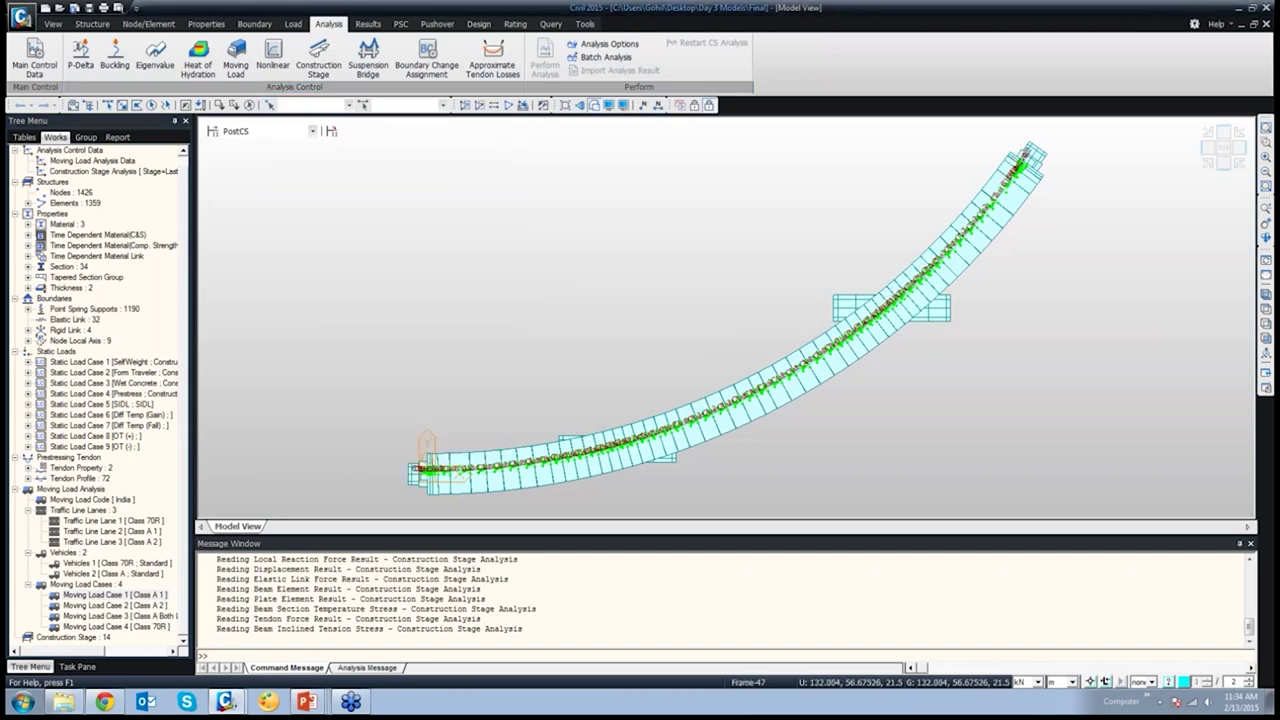
Try the construction stage restart option with CS5 as the restart stage, and switch the option off again
left_click(318, 58)
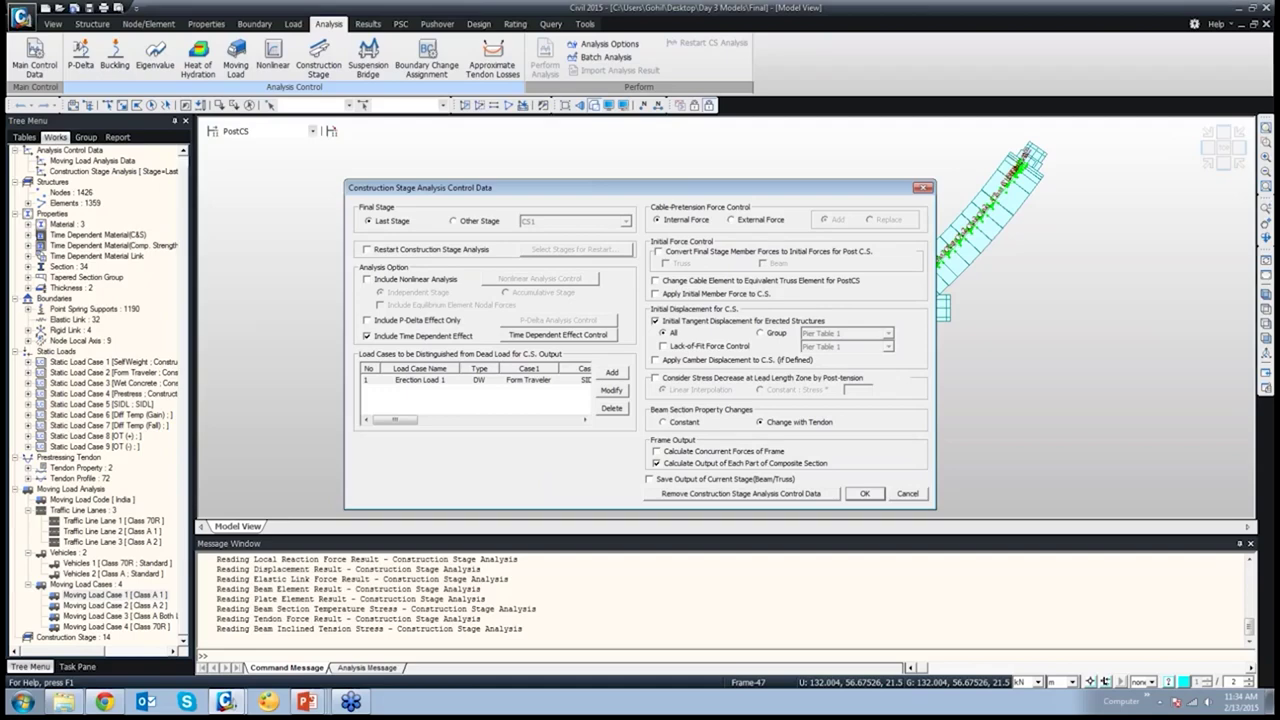
left_click(367, 249)
left_click(573, 249)
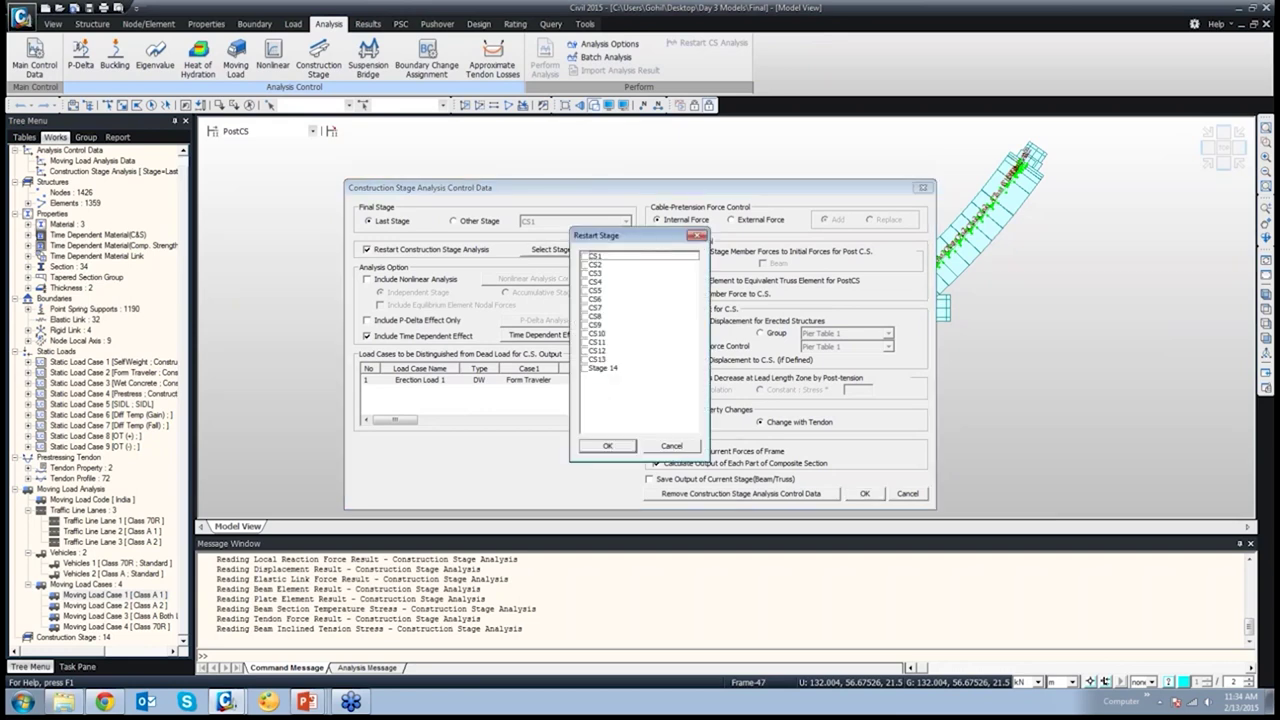
left_click(585, 290)
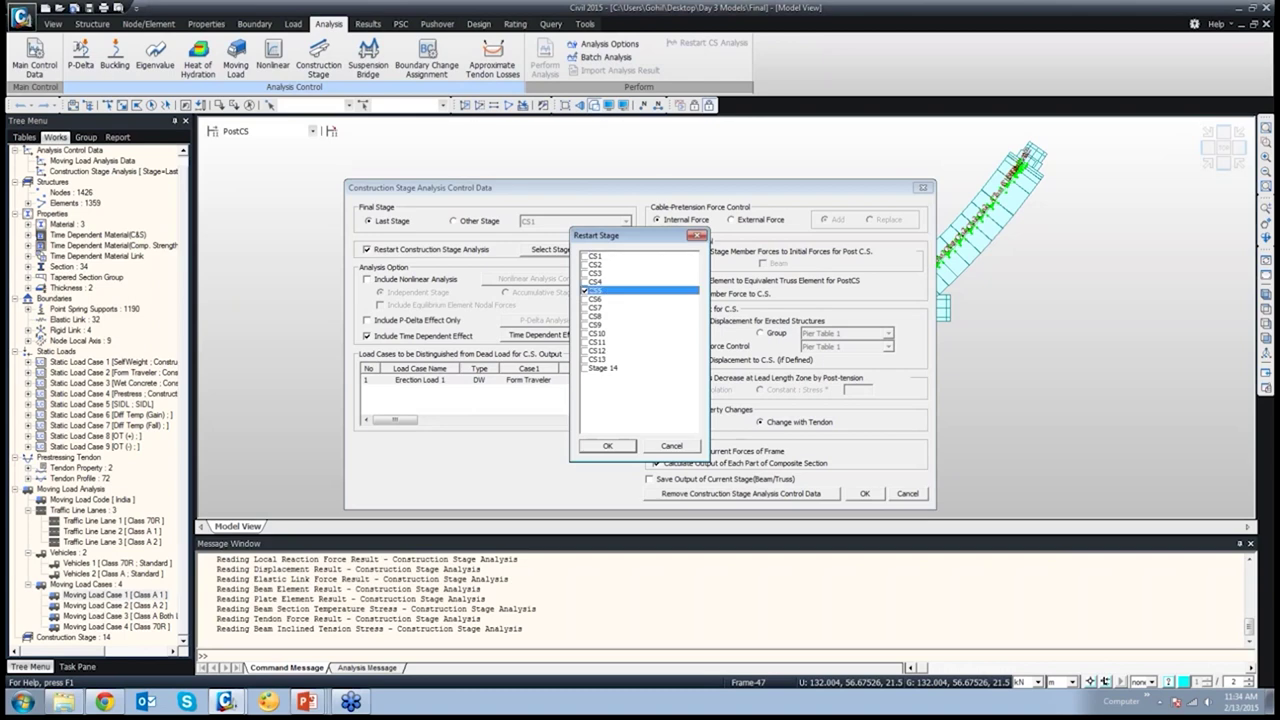
key("Return")
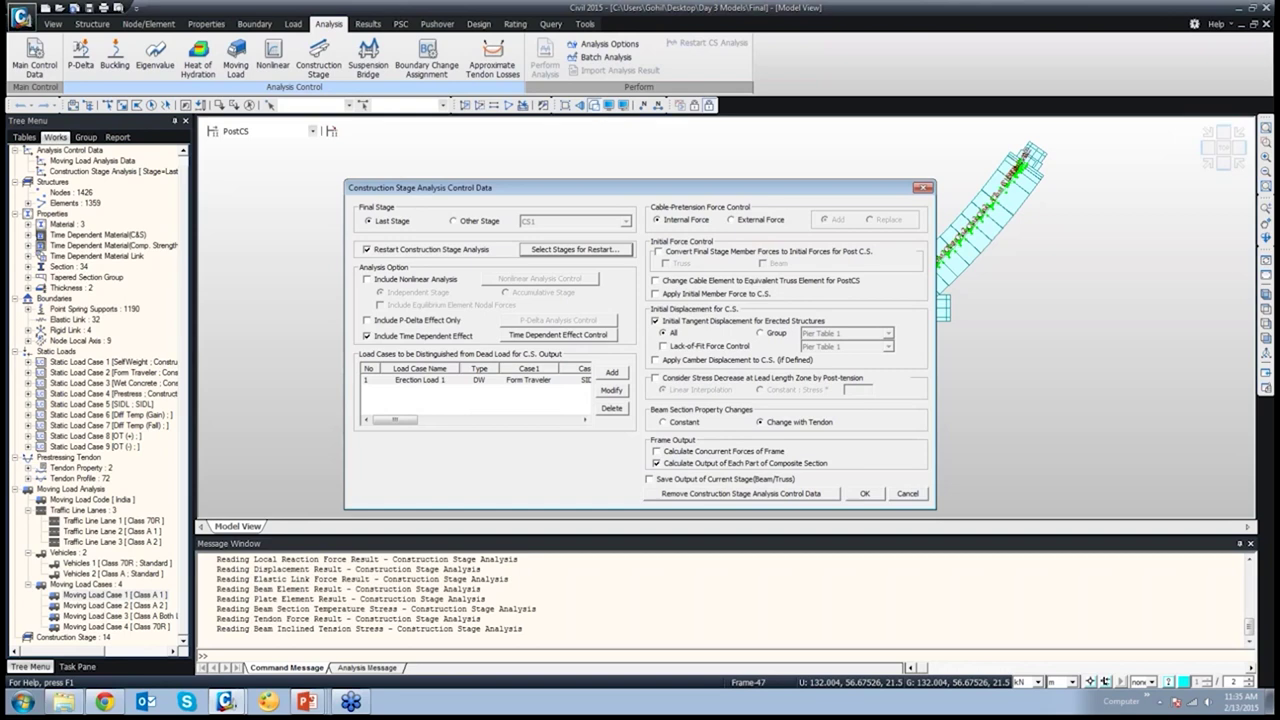
left_click(367, 249)
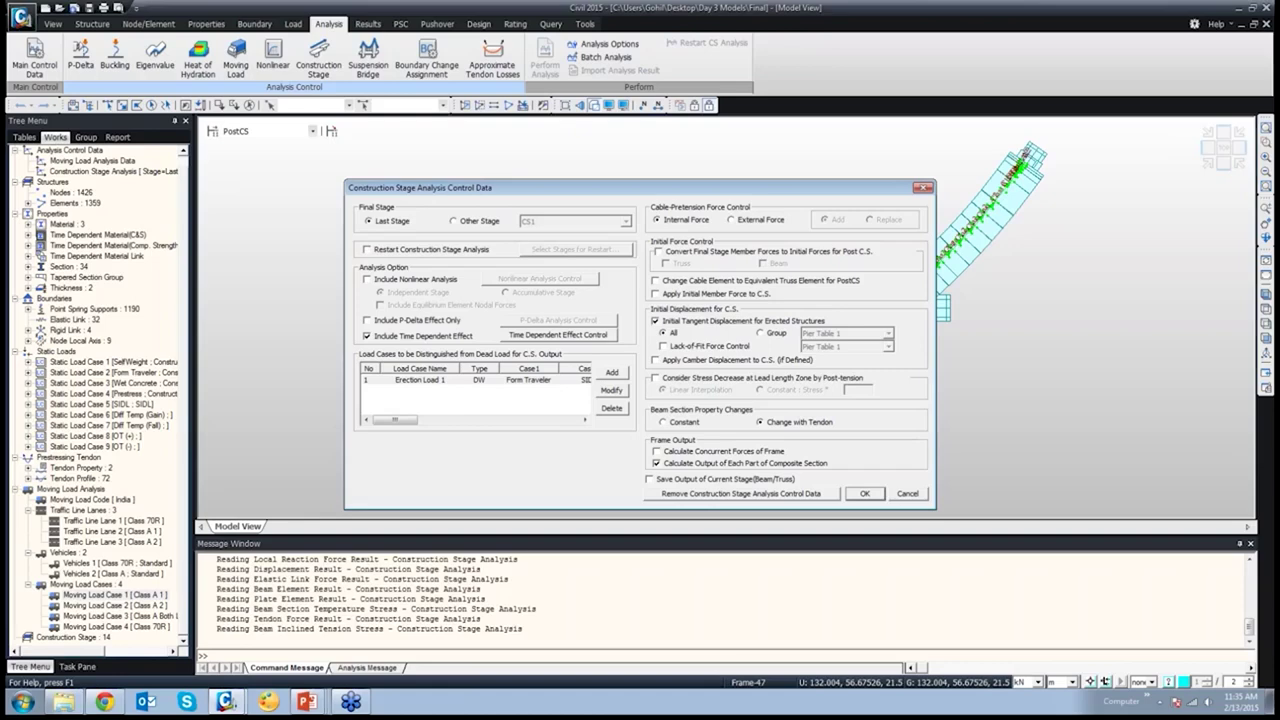
Try stage CS4 as the final stage of the construction stage analysis
left_click(453, 220)
left_click(625, 221)
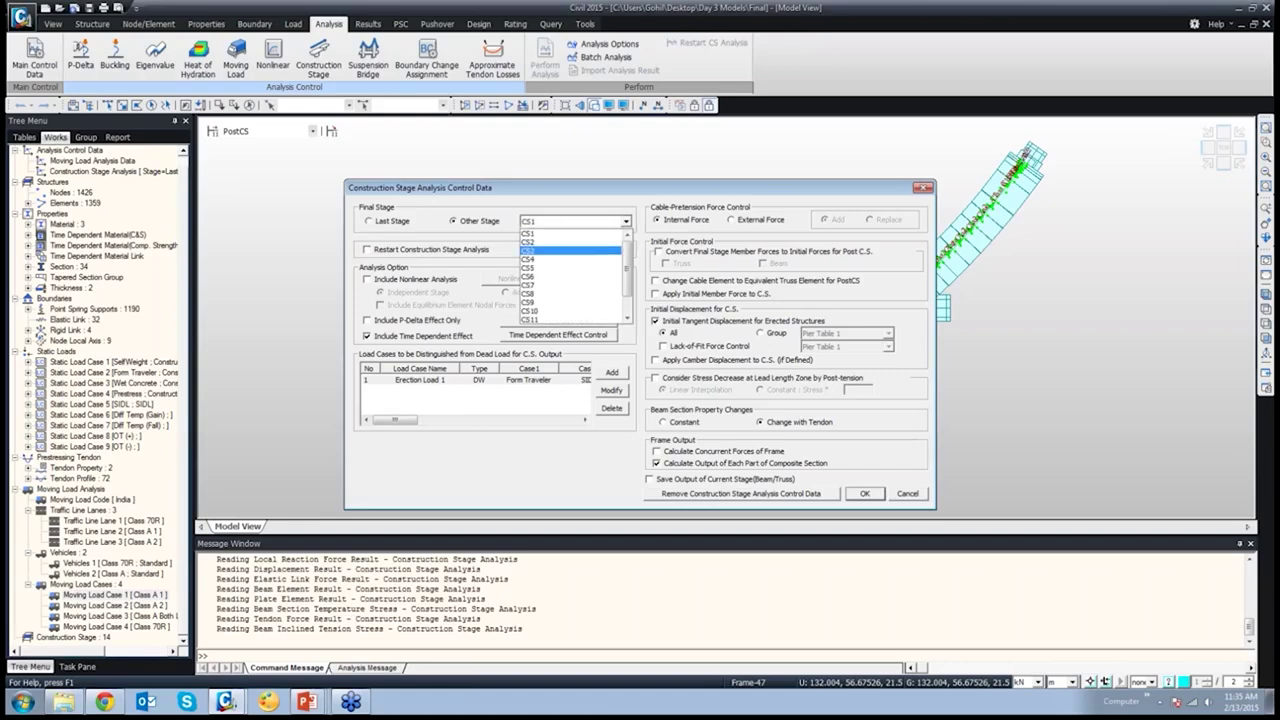
left_click(570, 261)
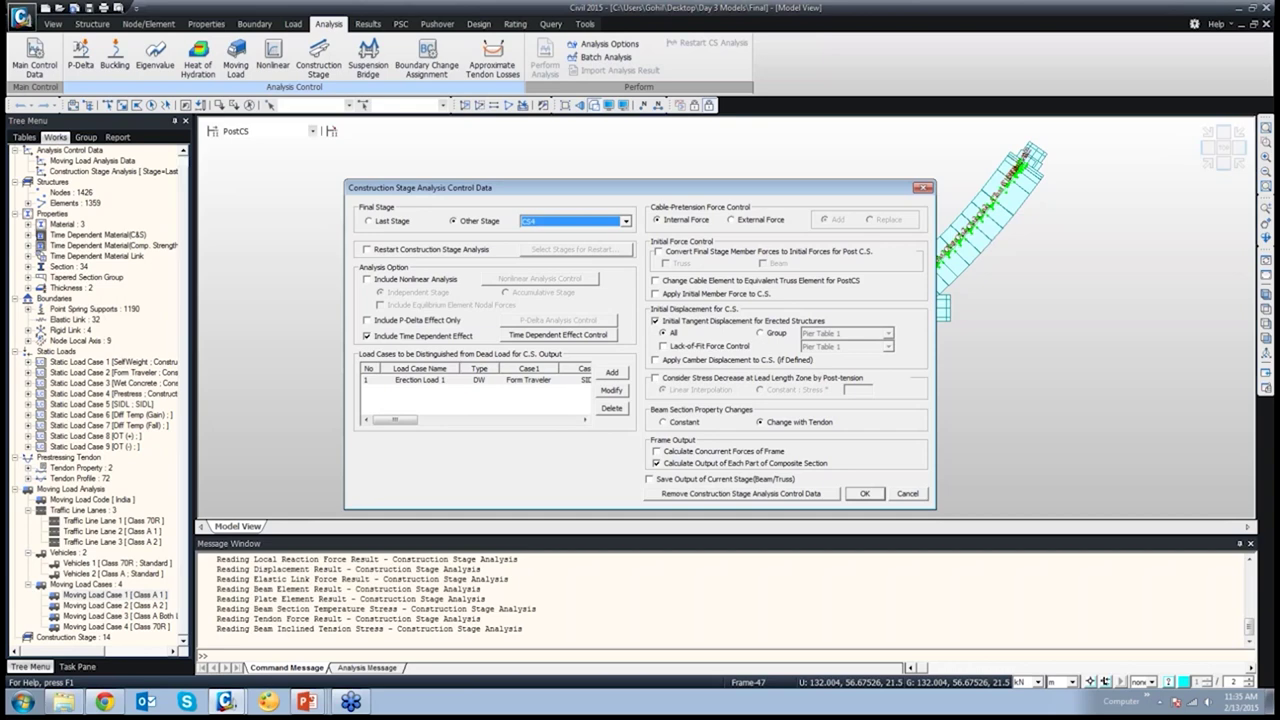
Examine the time dependent effect settings and the Erection Load 1 definition, and leave the construction stage control data without saving
left_click(557, 335)
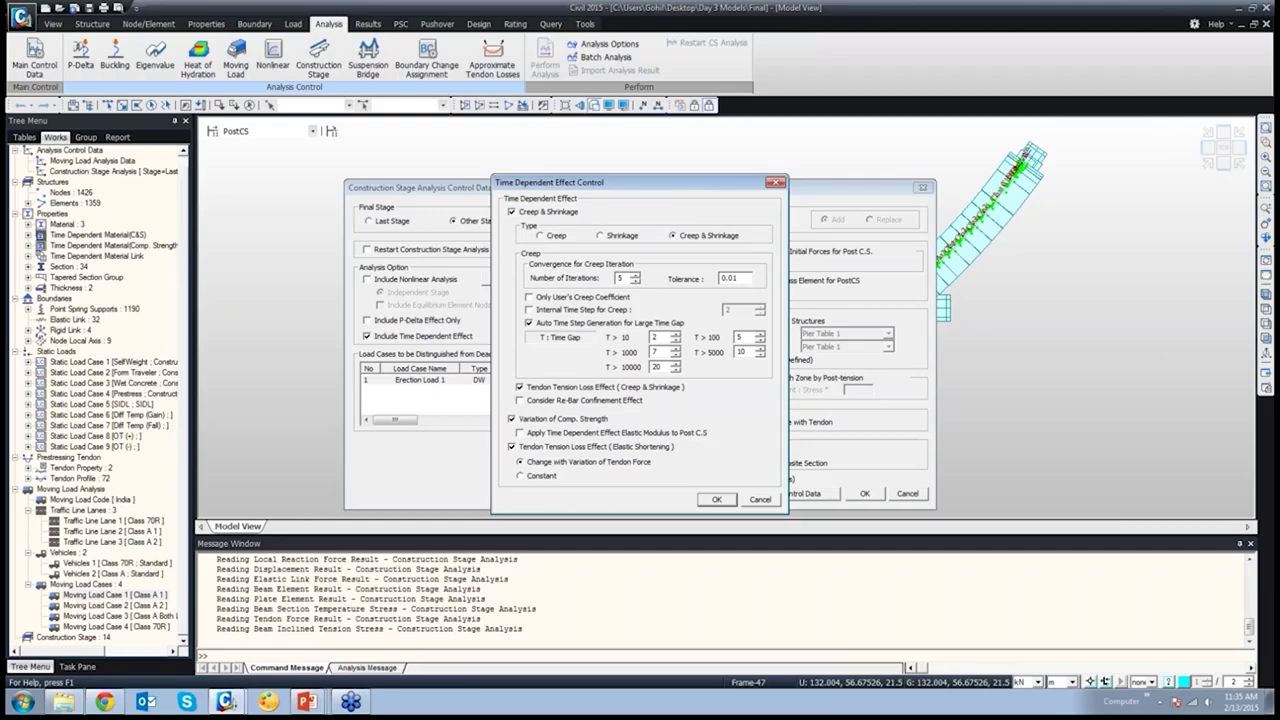
key("Escape")
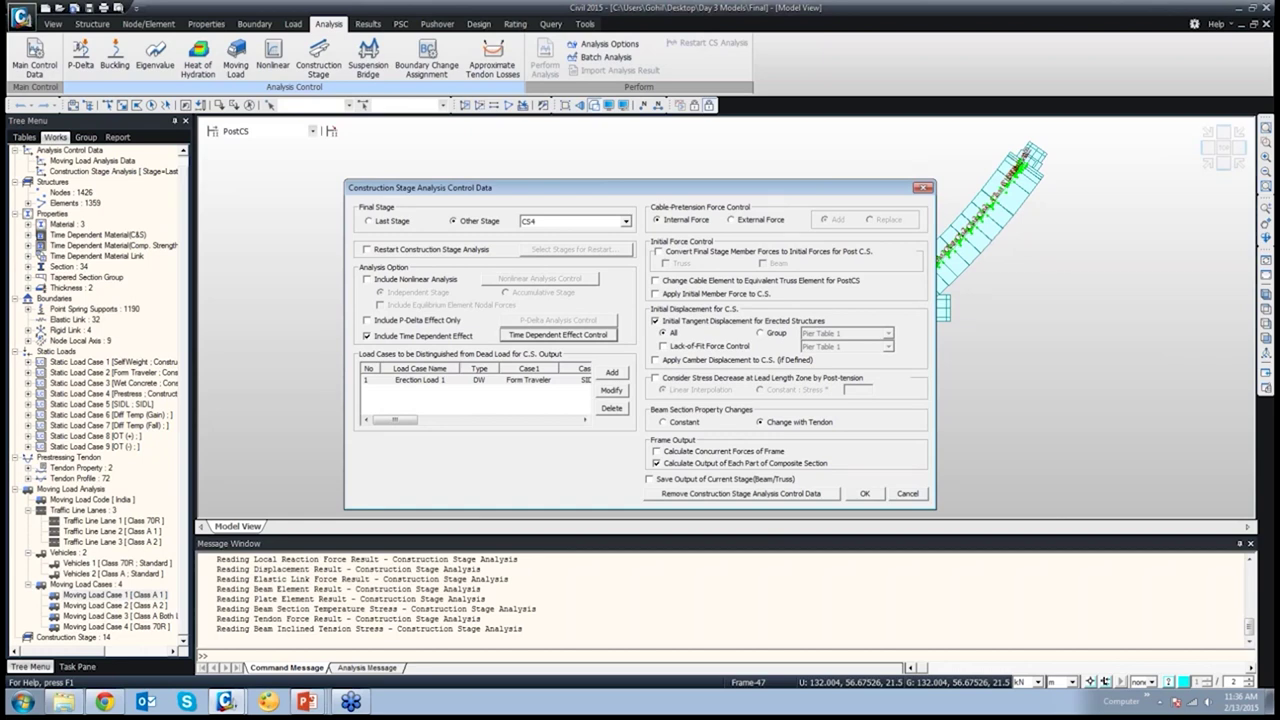
left_click_drag(395, 420, 411, 420)
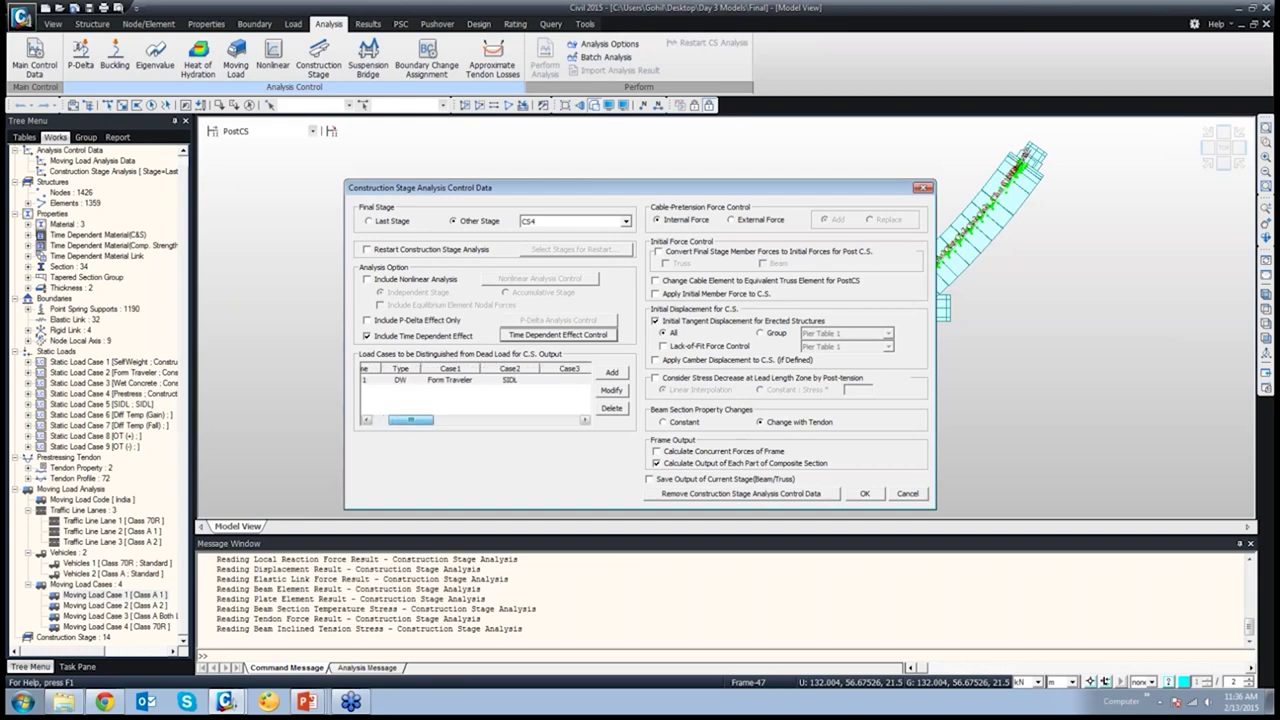
left_click(450, 380)
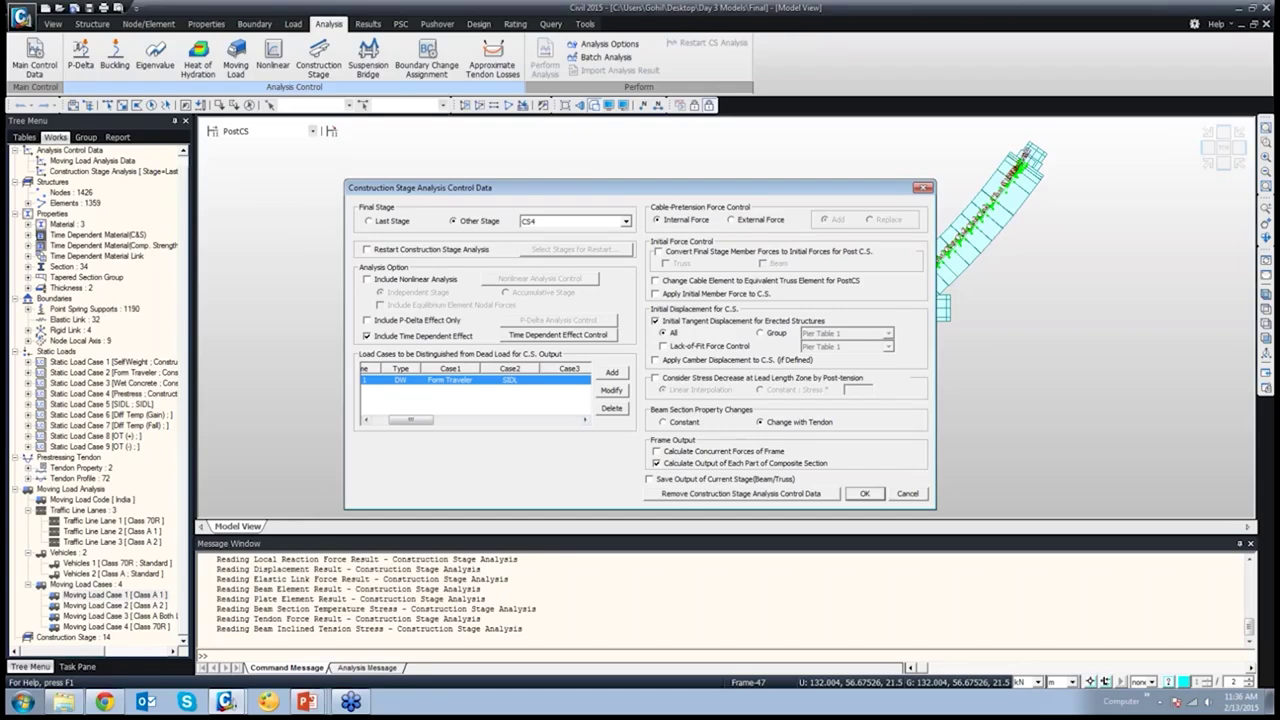
left_click(907, 493)
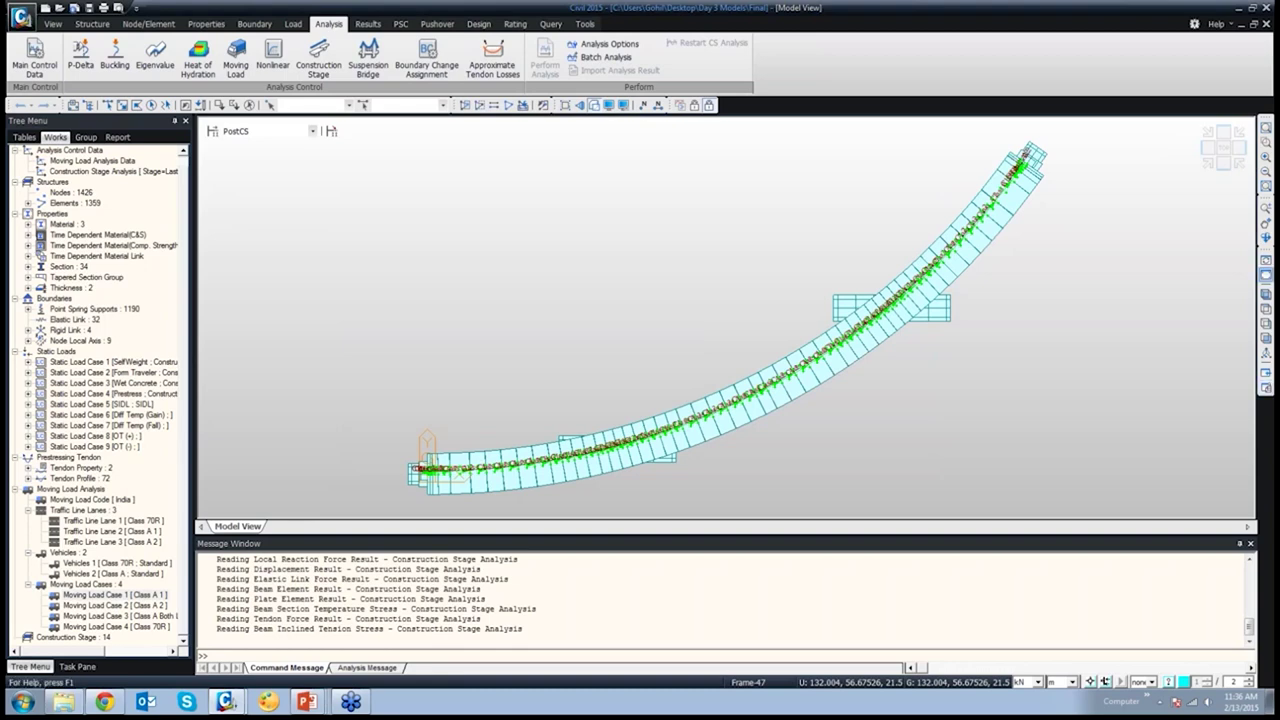
Show the bridge in isometric view and hide the displayed traffic line lane
left_click(1265, 275)
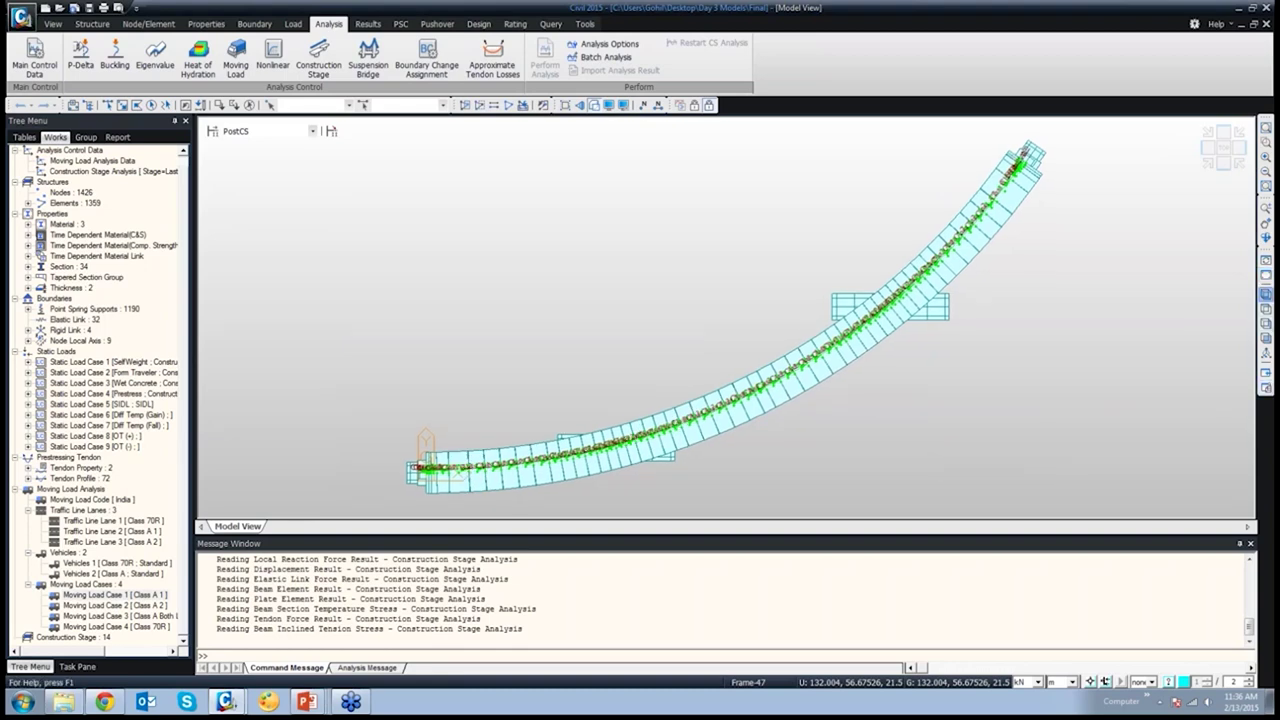
left_click(1265, 294)
right_click(112, 531)
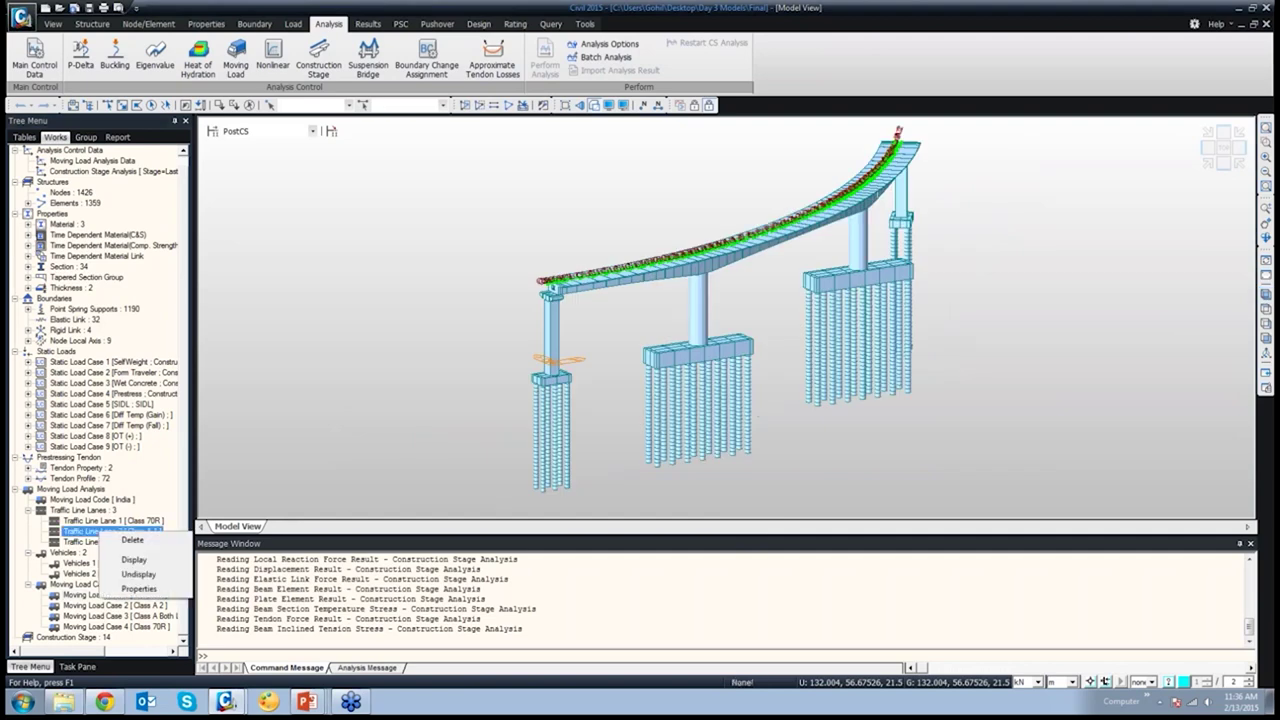
left_click(138, 574)
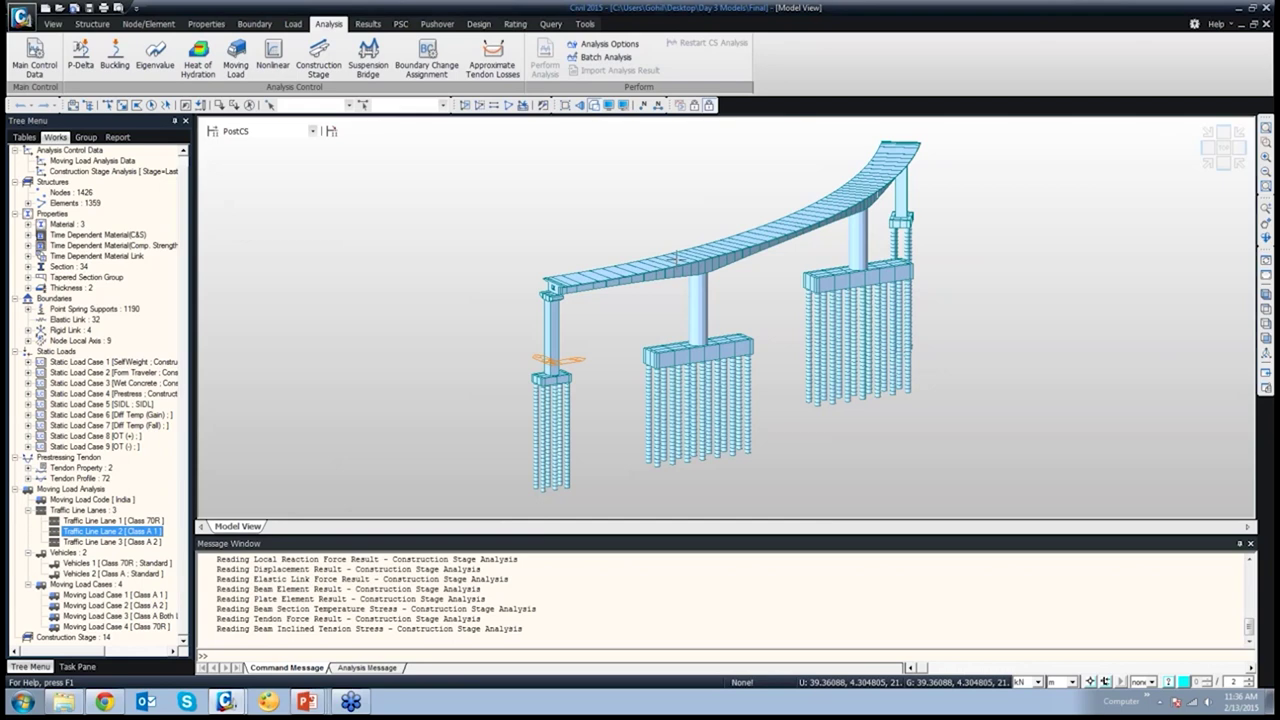
Try to capture a dynamic report image of the whole bridge in isometric view
right_click(333, 188)
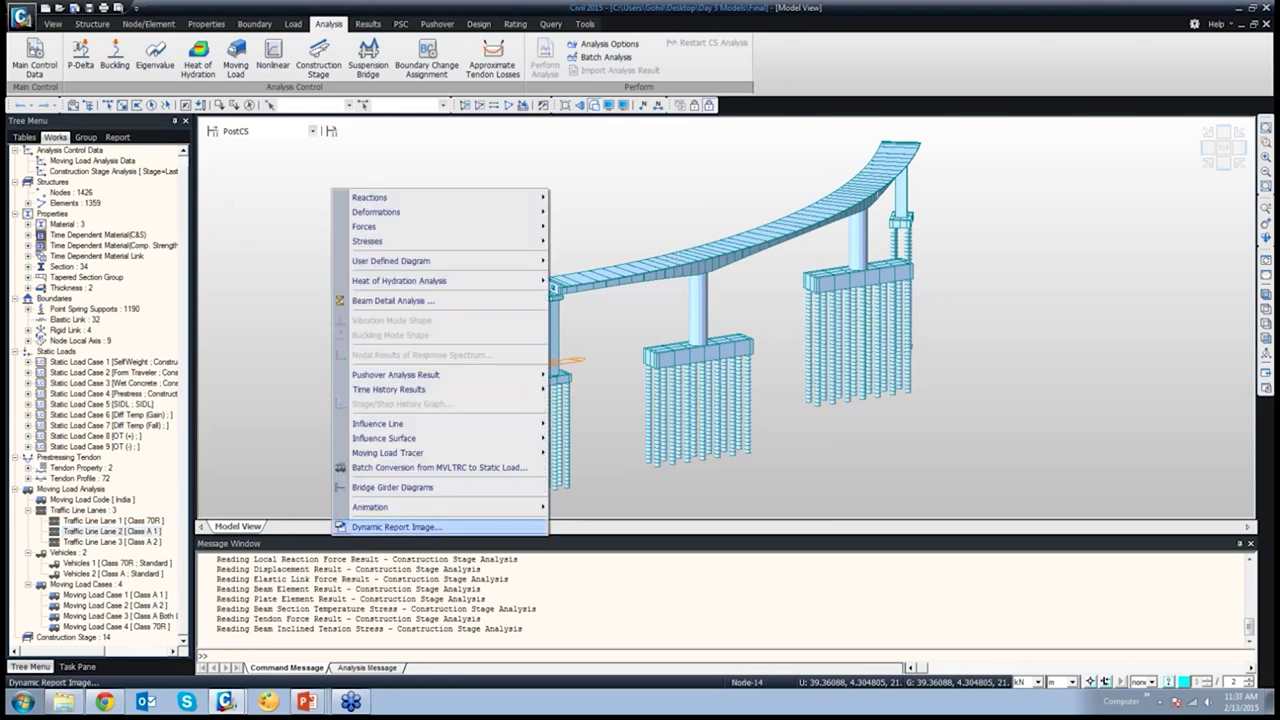
left_click(396, 527)
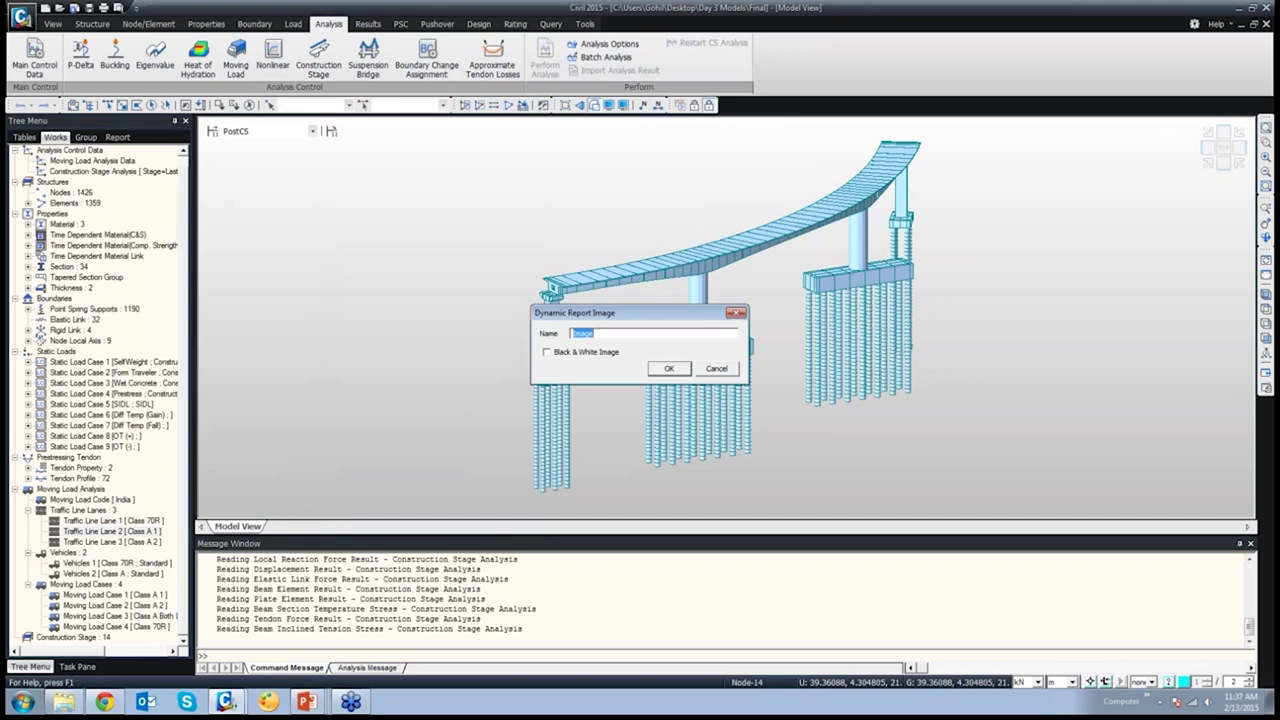
key("Return")
Capture a dynamic report image, under the default name, of a close view of the end pier and adjoining deck
left_click_drag(460, 258, 596, 408)
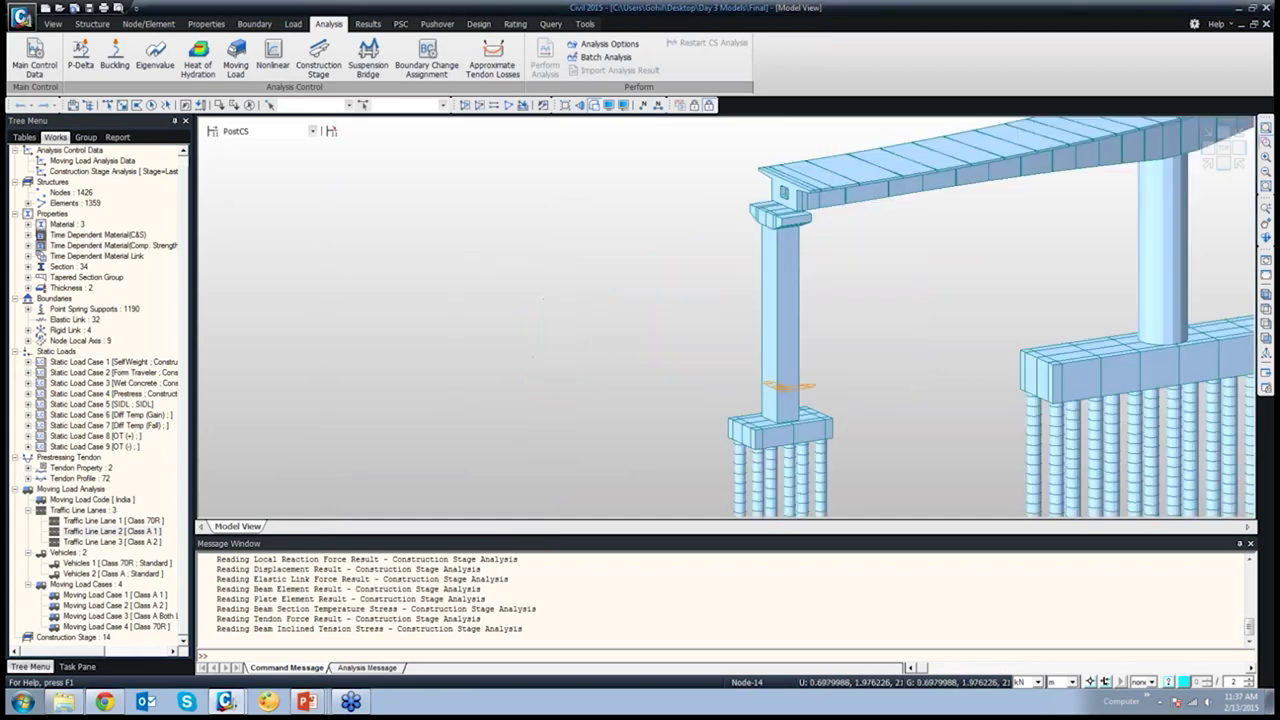
right_click(560, 222)
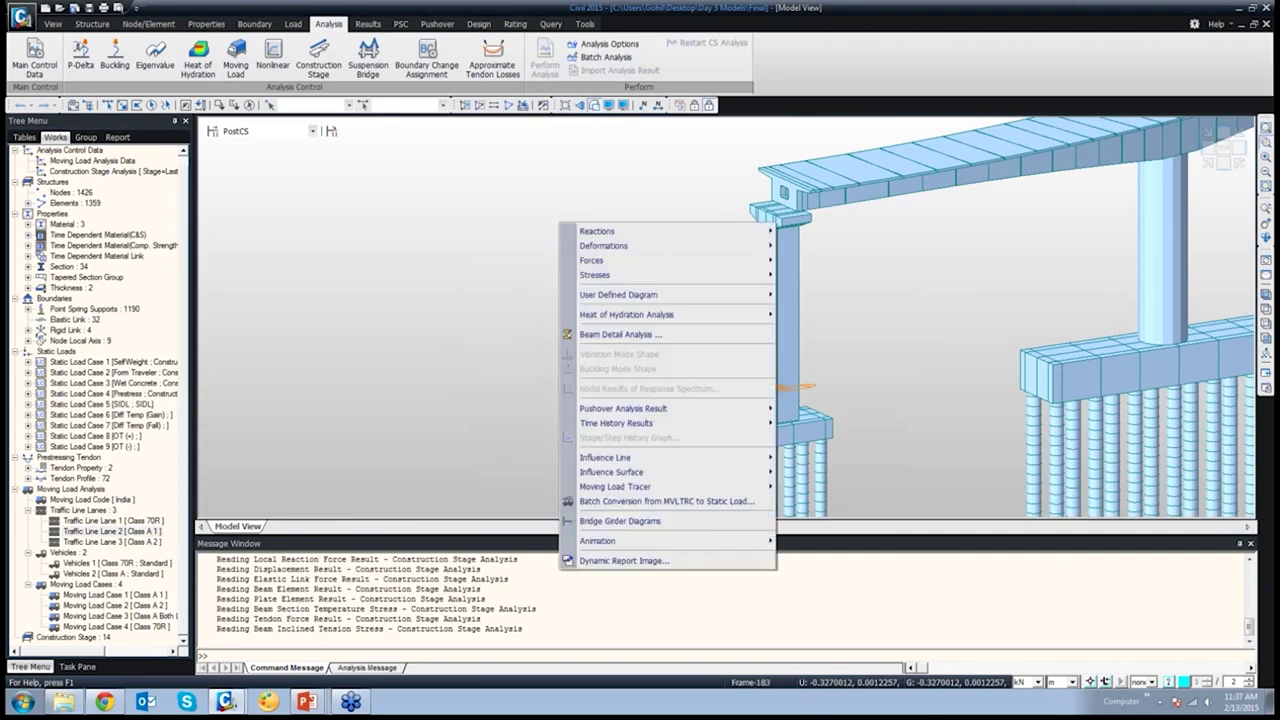
left_click(624, 560)
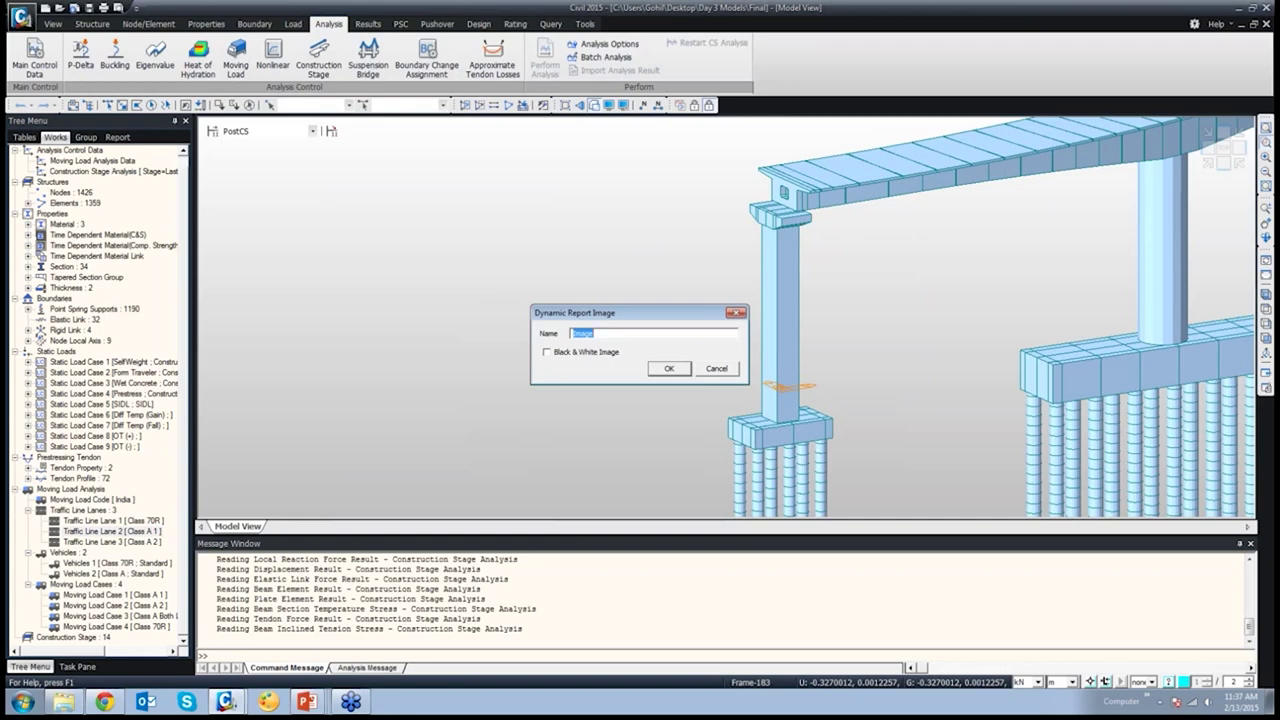
left_click(594, 333)
key("Return")
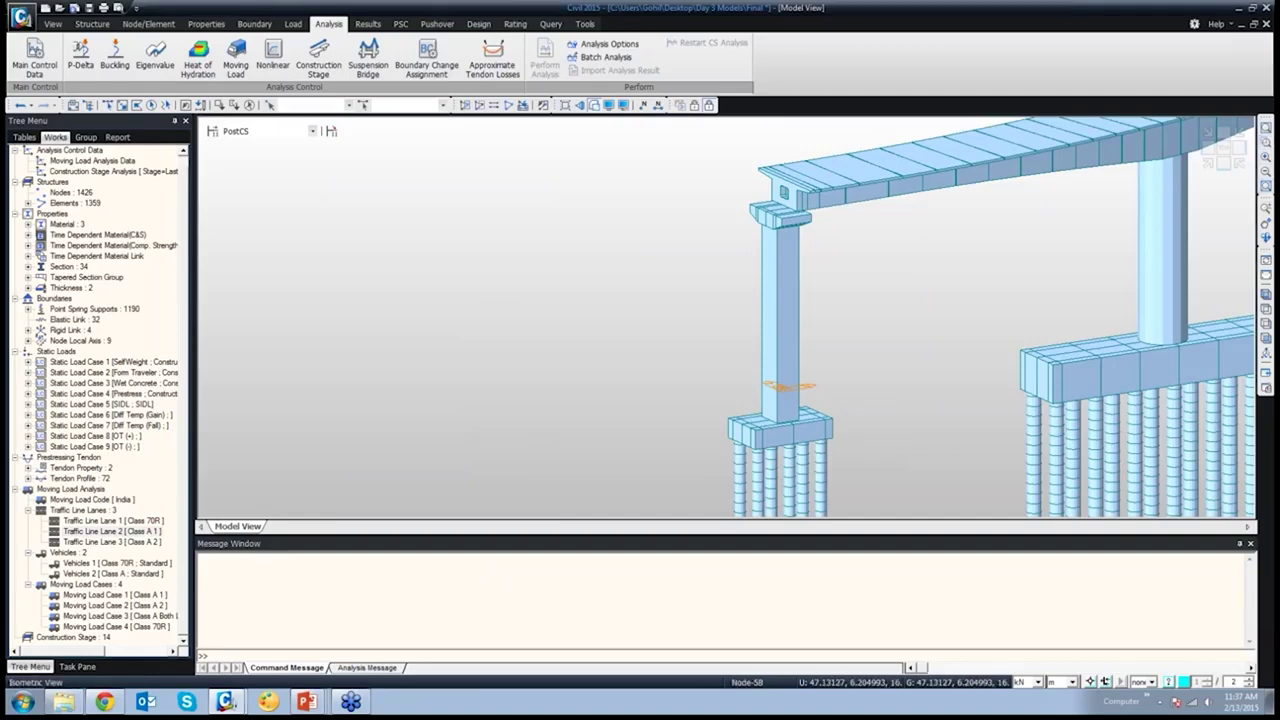
Display the My beam diagram of the whole bridge for the SelfWeight load case, with contour and legend
left_click(1266, 294)
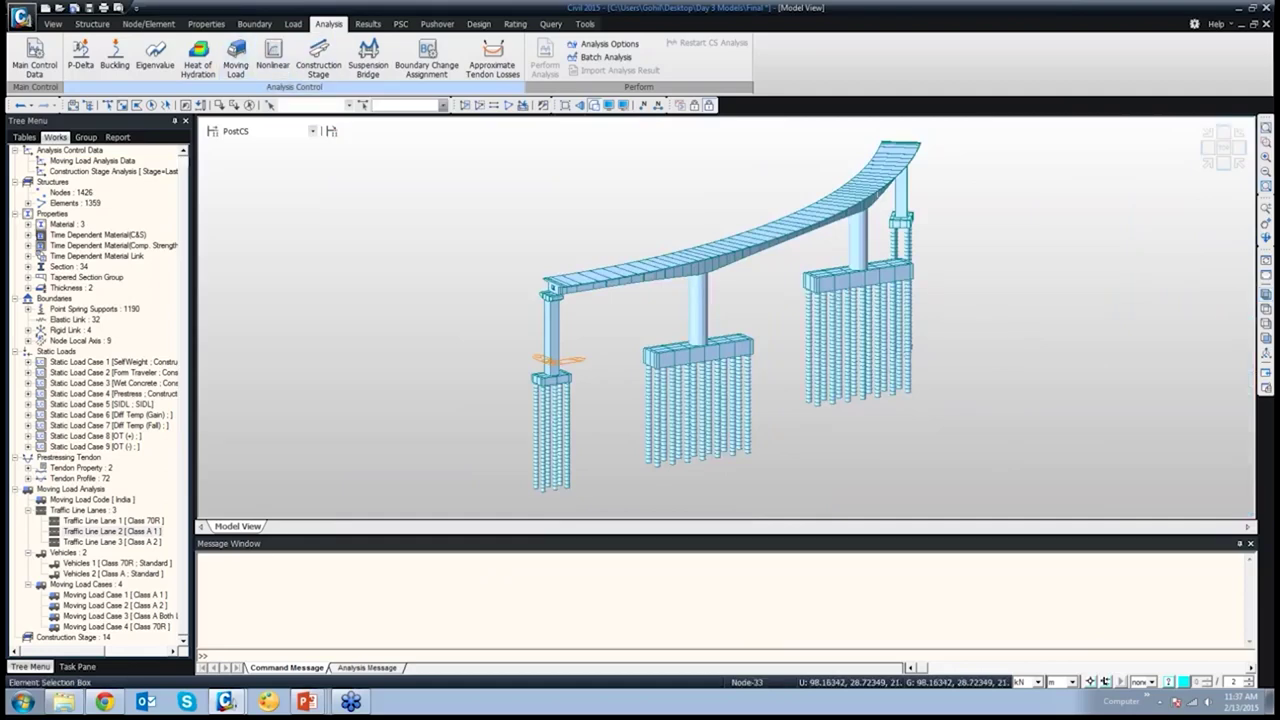
left_click(368, 24)
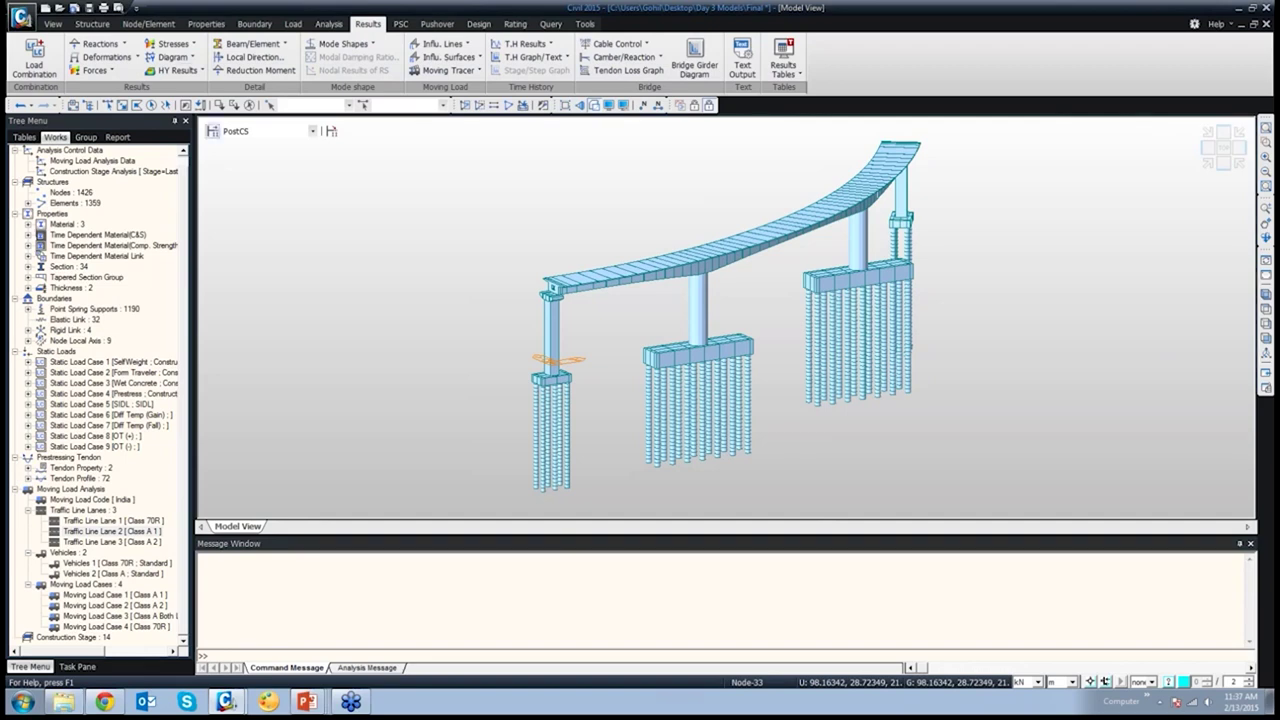
left_click(93, 70)
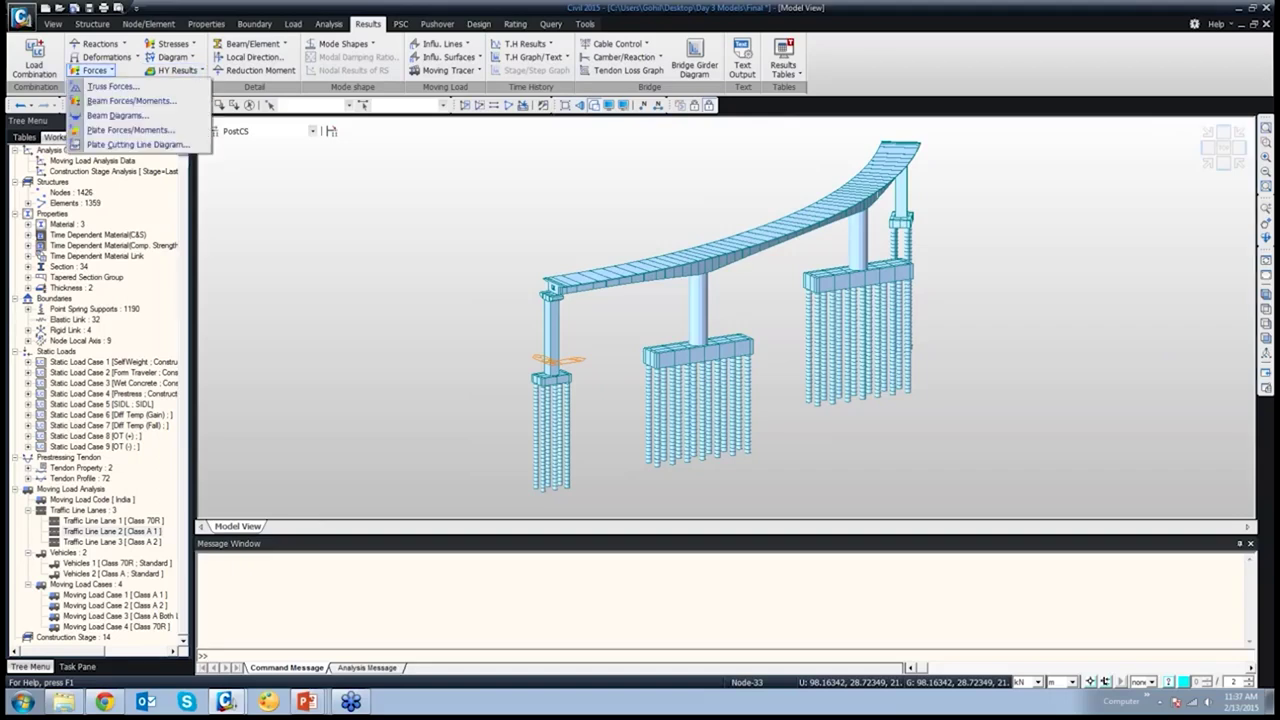
left_click(116, 115)
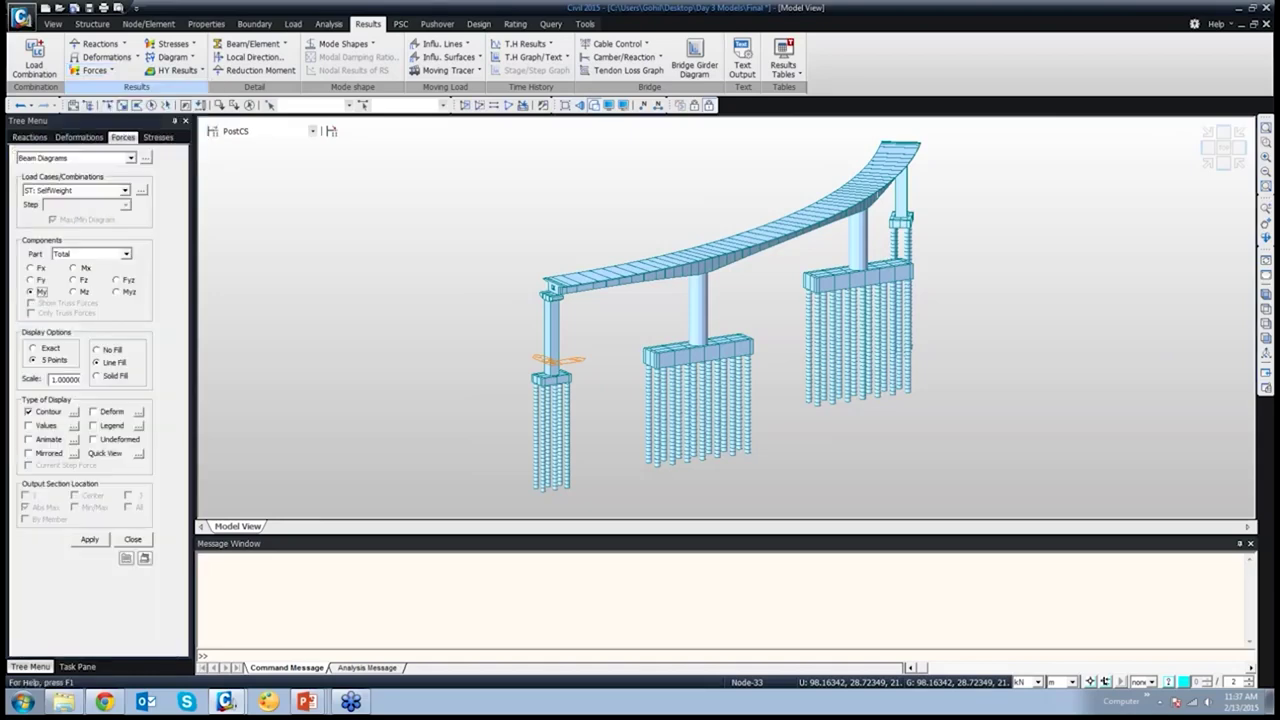
left_click(94, 425)
left_click(89, 539)
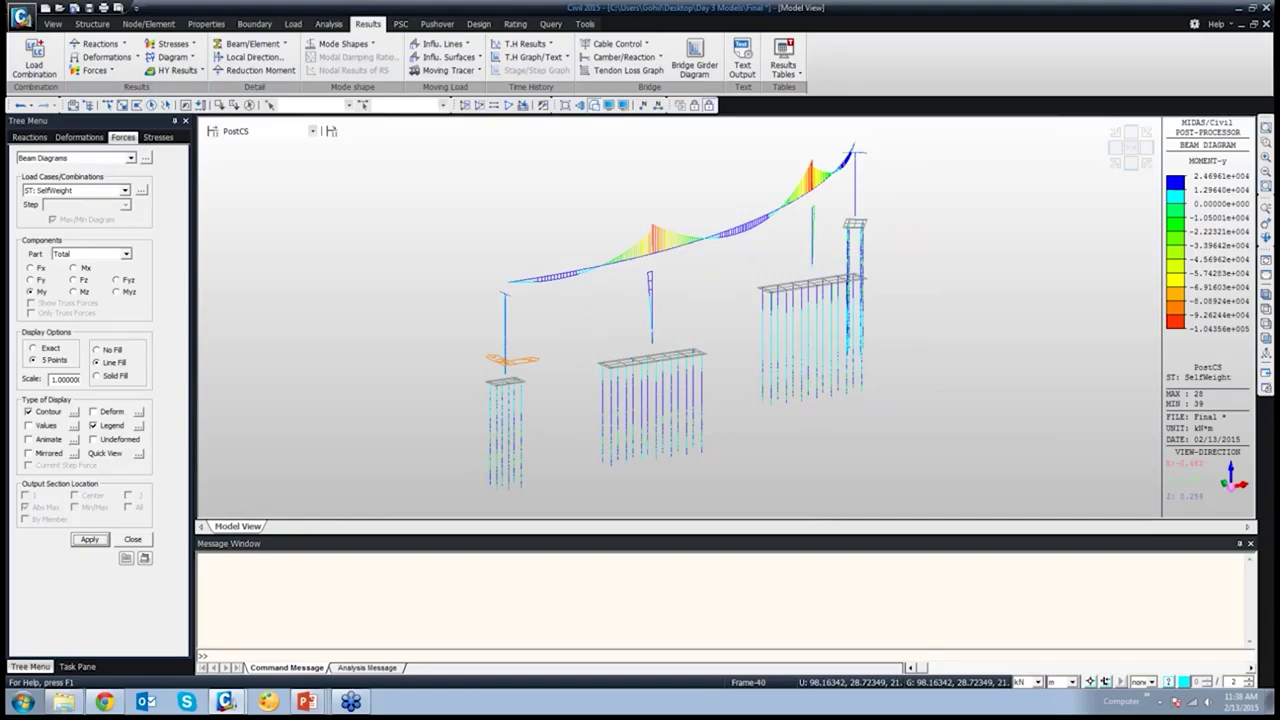
Display the My beam diagram of the bridge for the Diff Temp (Gain) load case
left_click(75, 190)
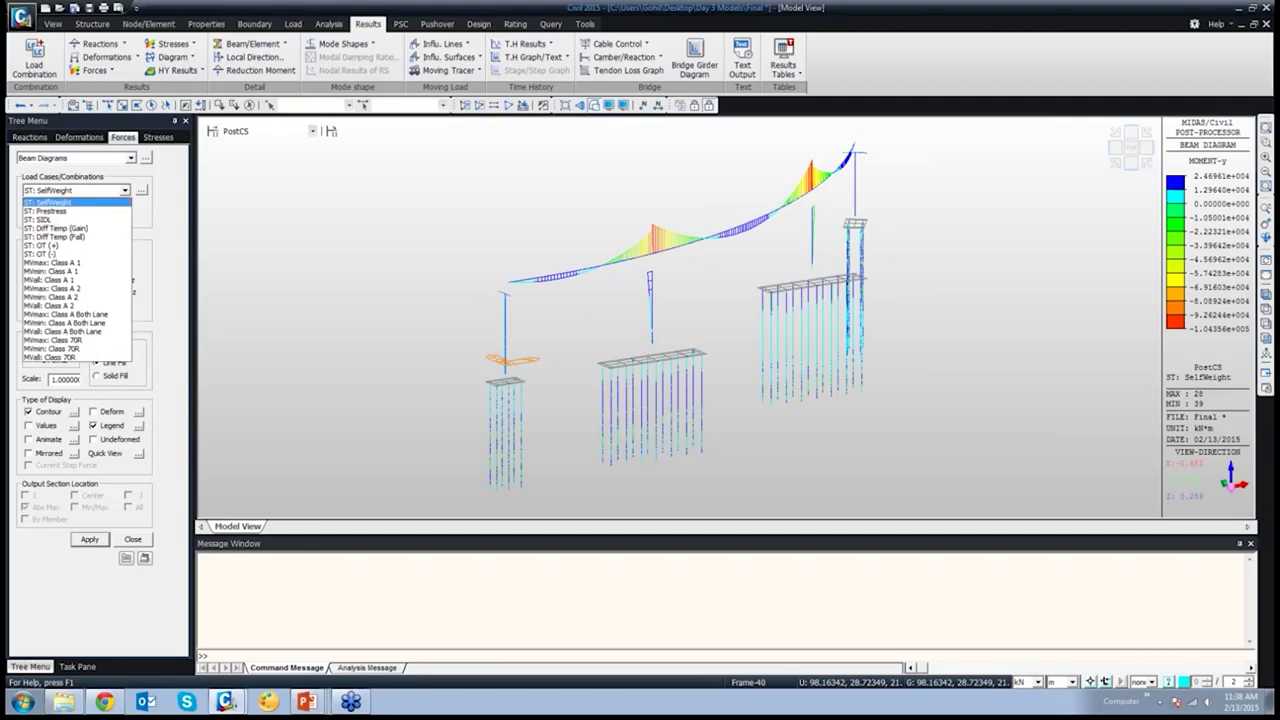
left_click(75, 228)
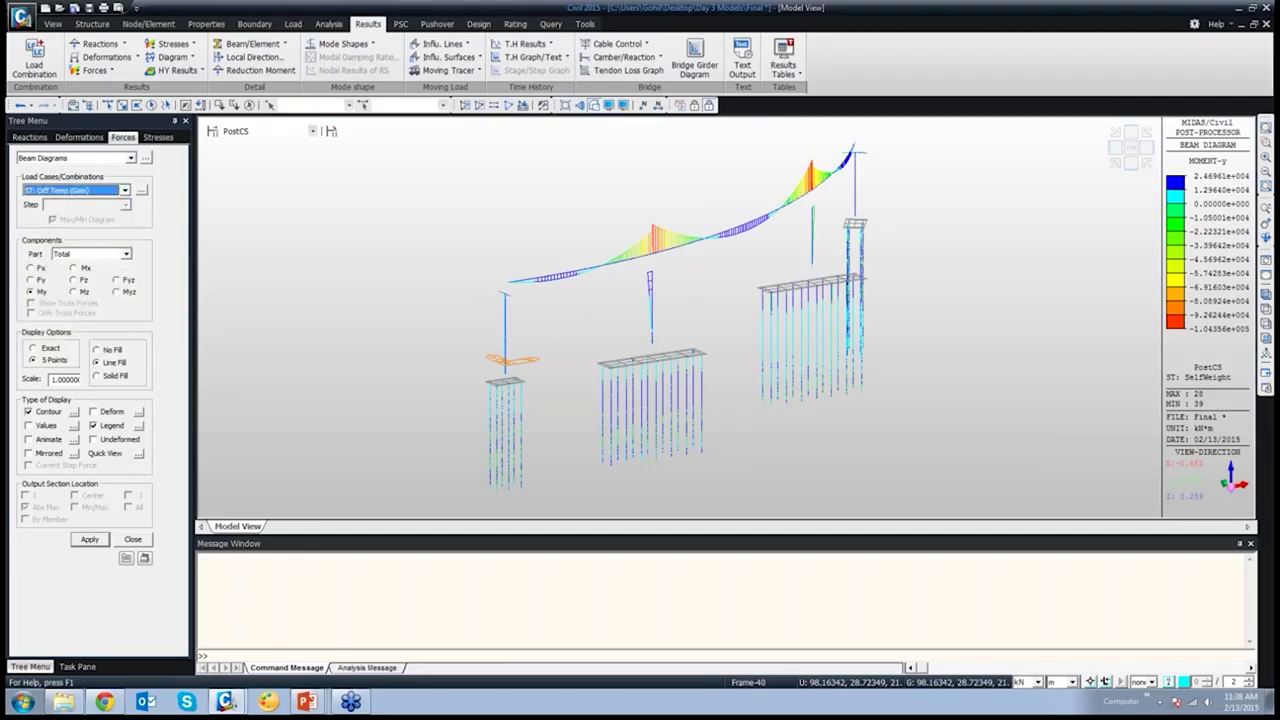
left_click(89, 539)
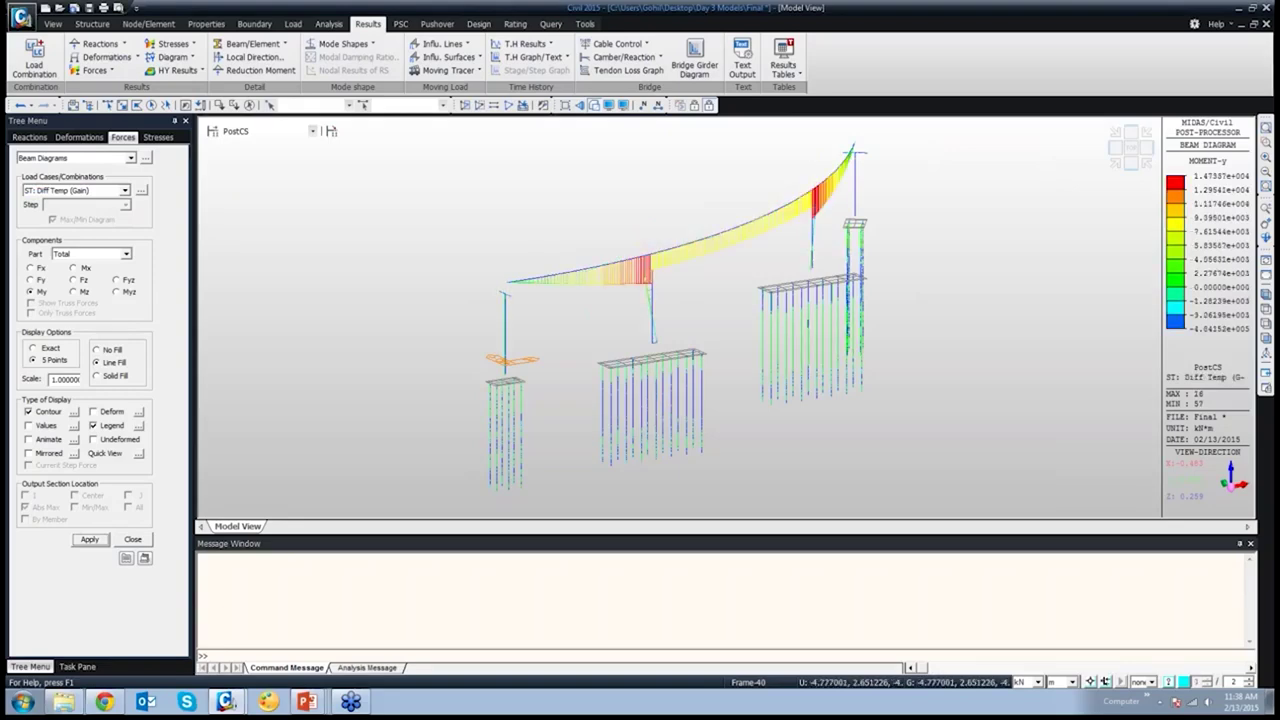
Display the My beam diagram for construction stage CS1 with the CS: Summation load case at the first step
left_click(312, 131)
left_click_drag(312, 193, 312, 163)
left_click(262, 144)
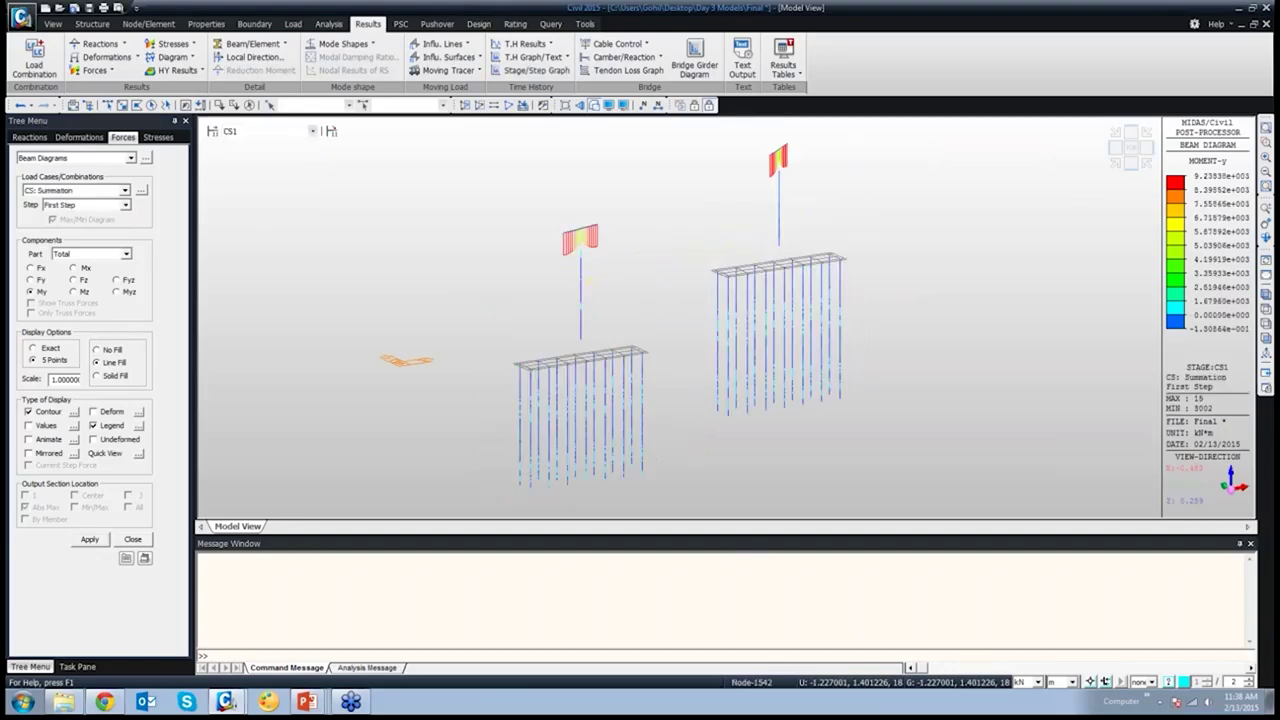
left_click(124, 190)
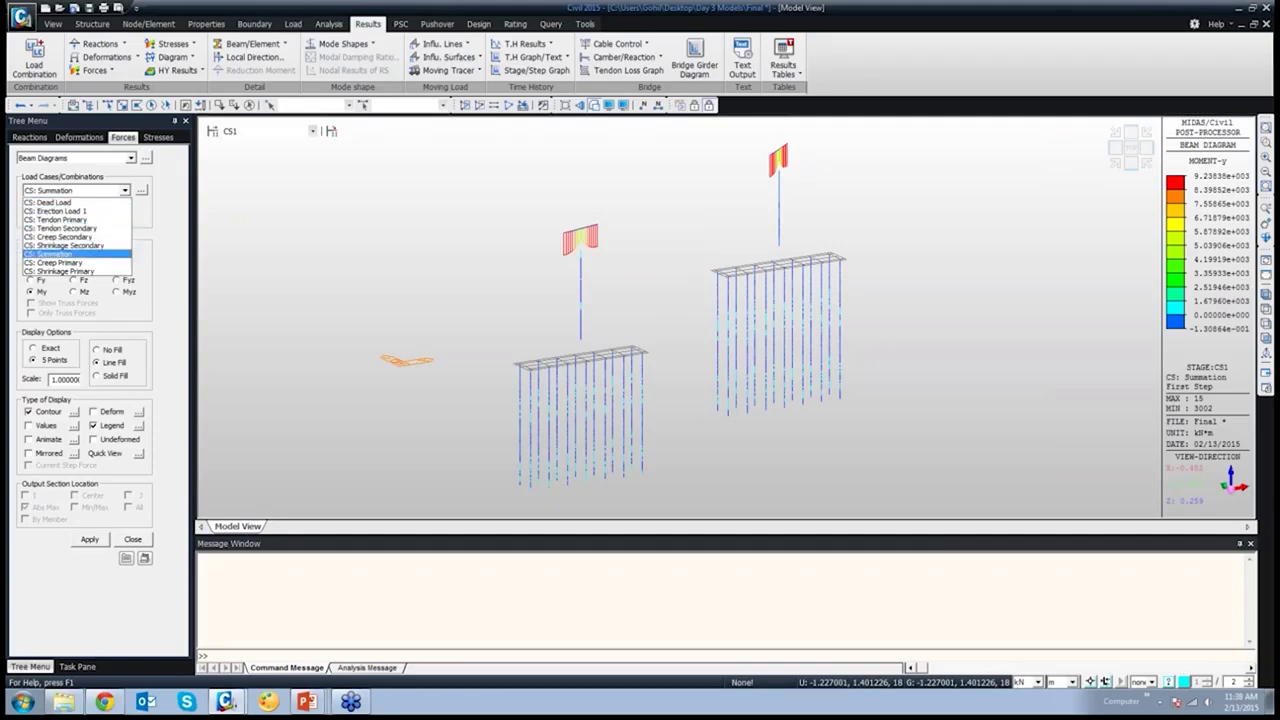
left_click(54, 254)
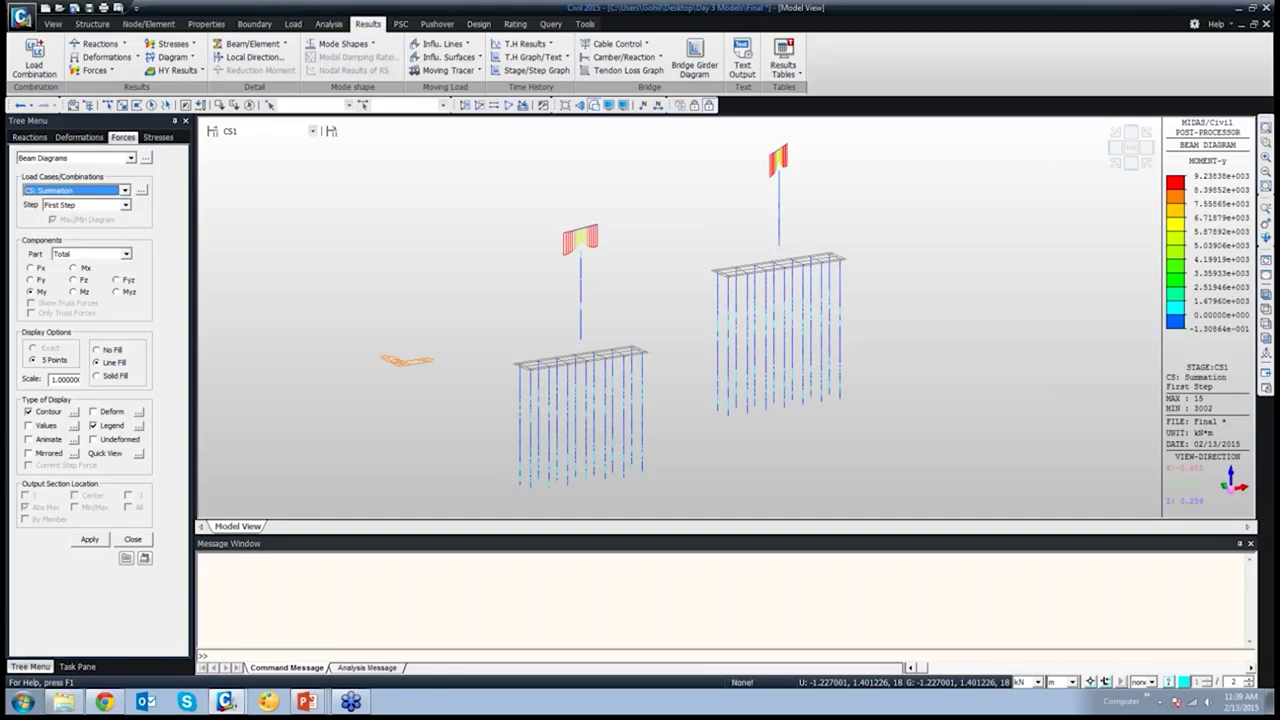
Switch the Summation beam moment diagram to construction stage CS7
left_click(270, 131)
left_click(270, 154)
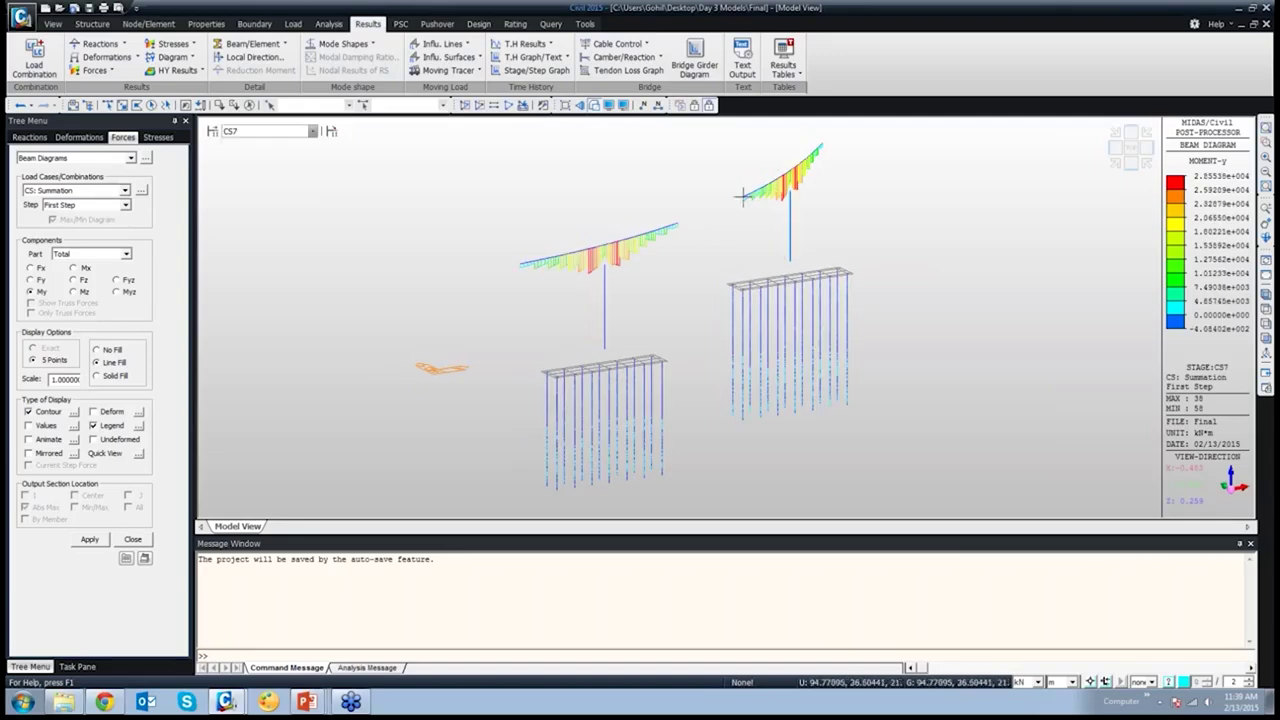
left_click(312, 131)
key("Escape")
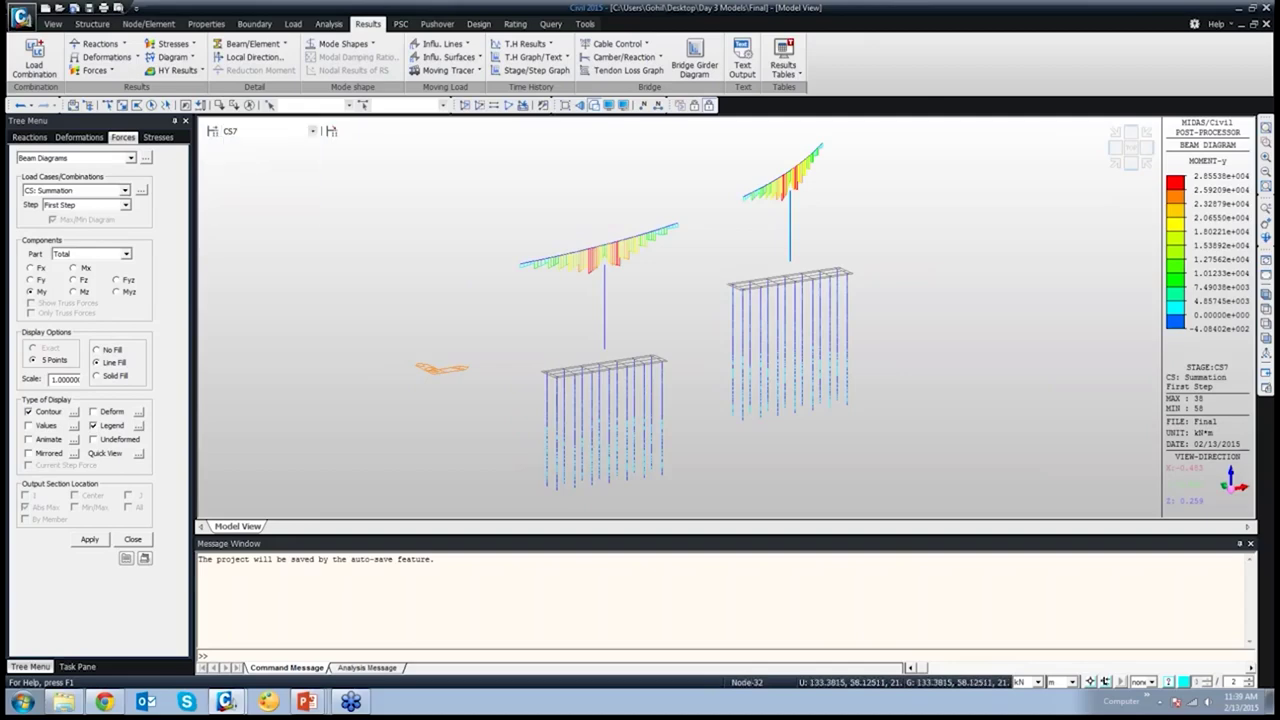
left_click(783, 62)
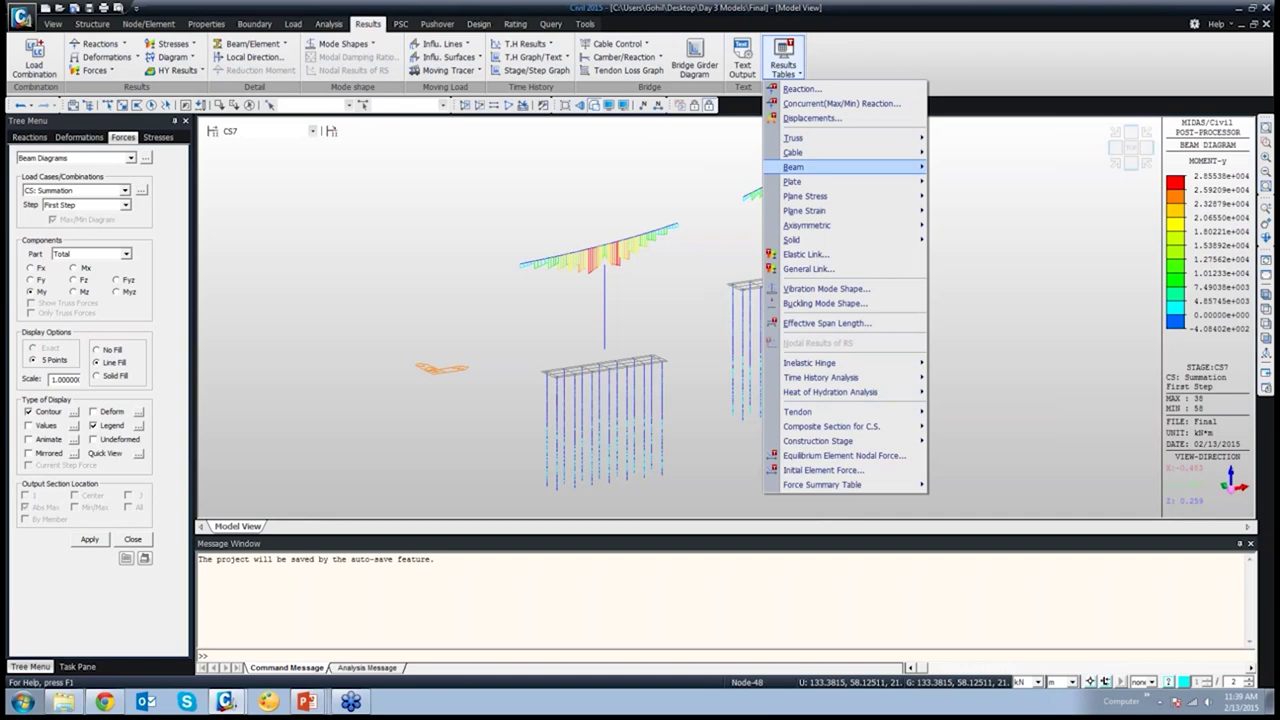
mouse_move(800, 167)
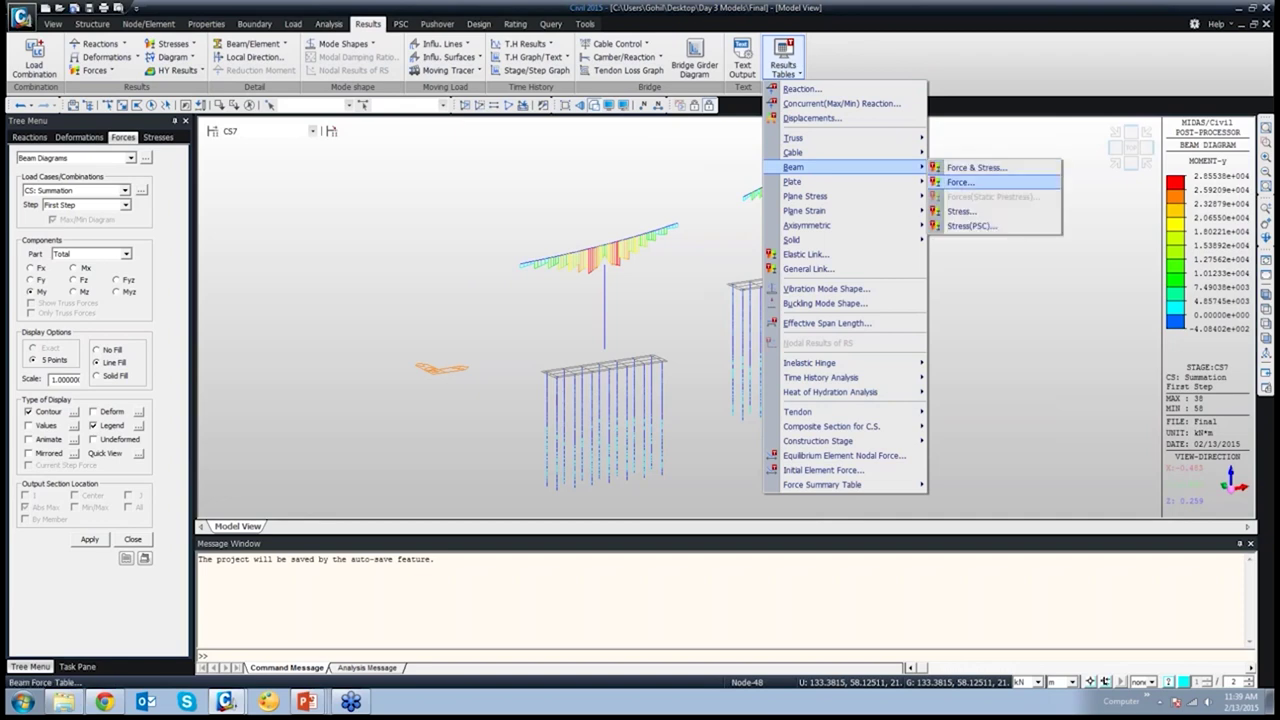
left_click(960, 182)
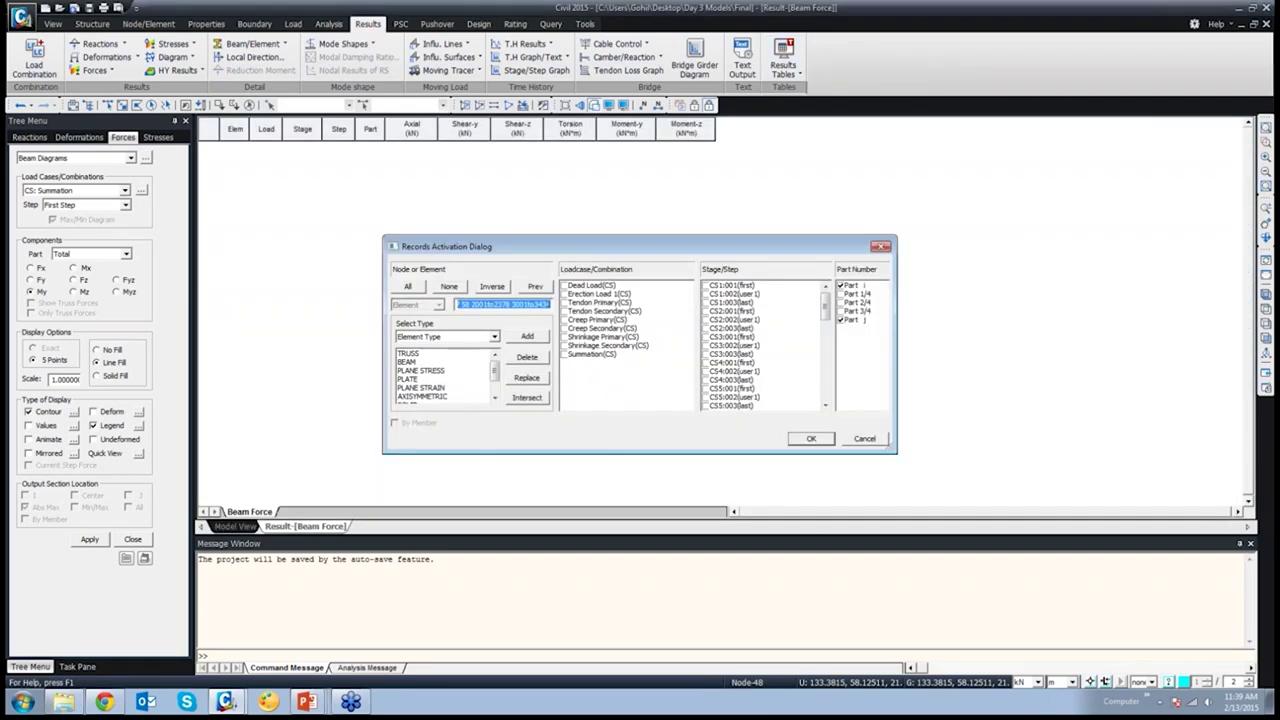
left_click(461, 304)
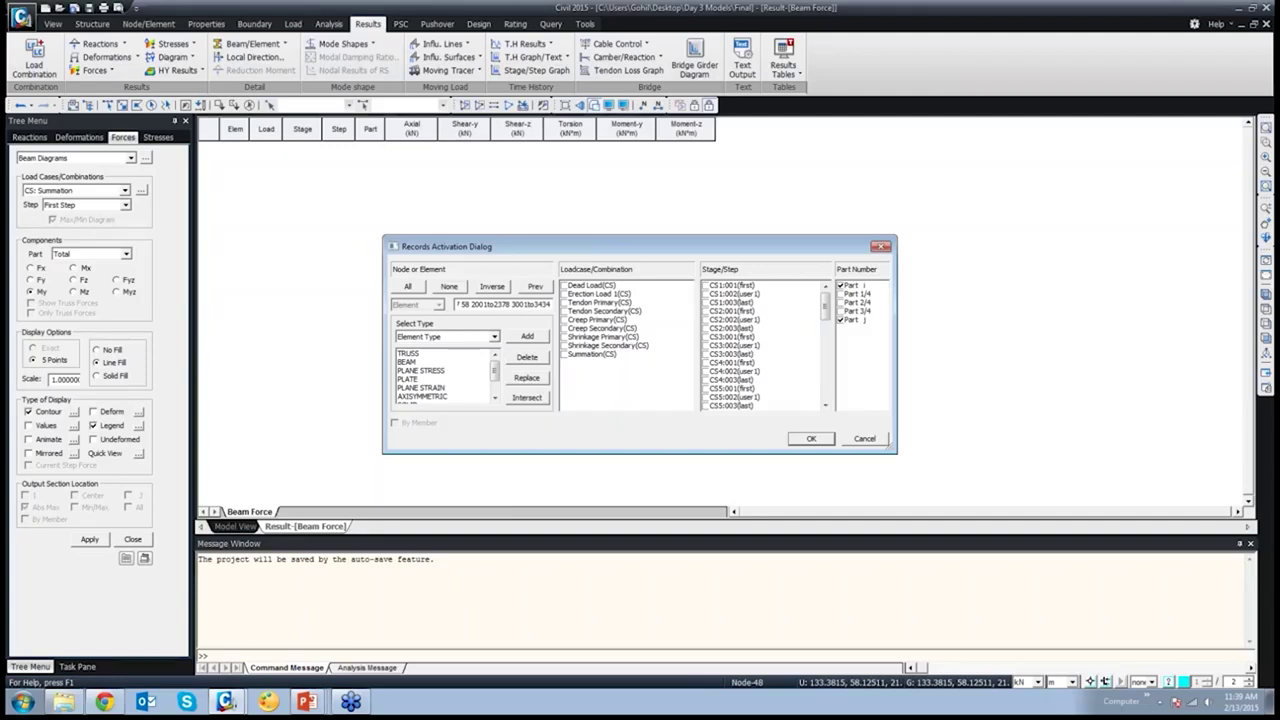
key("Escape")
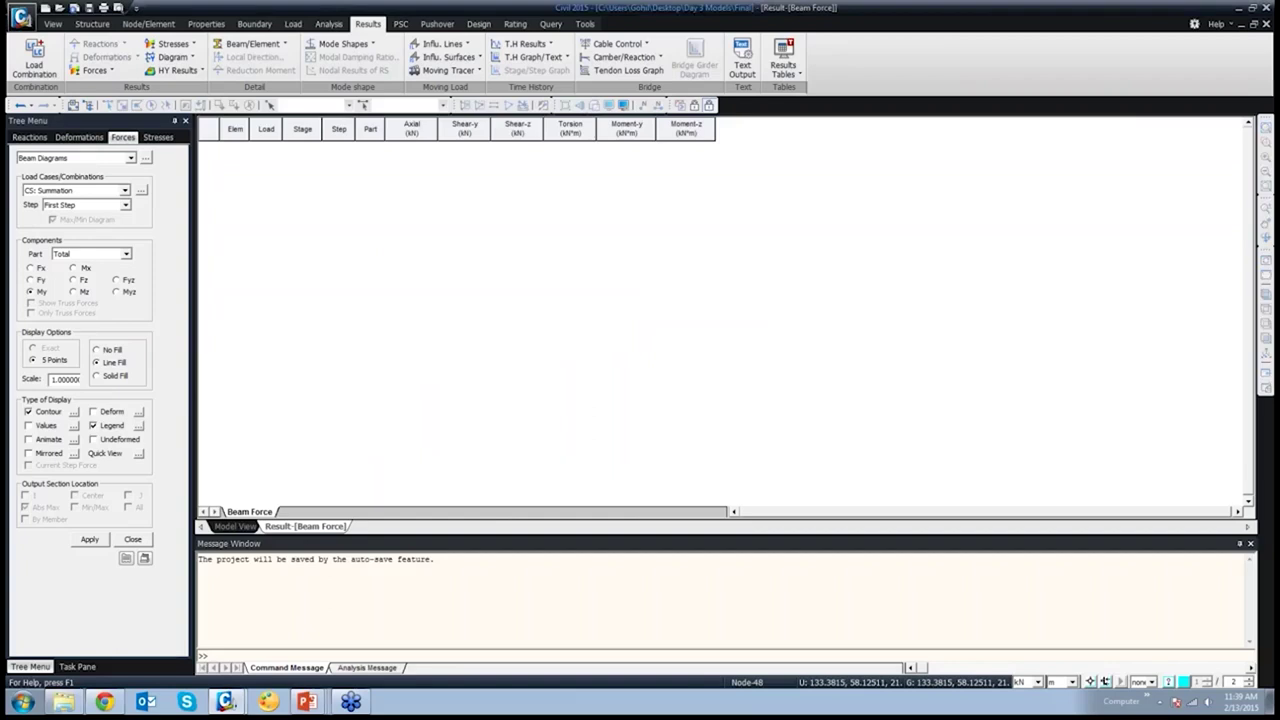
key("ctrl+Tab")
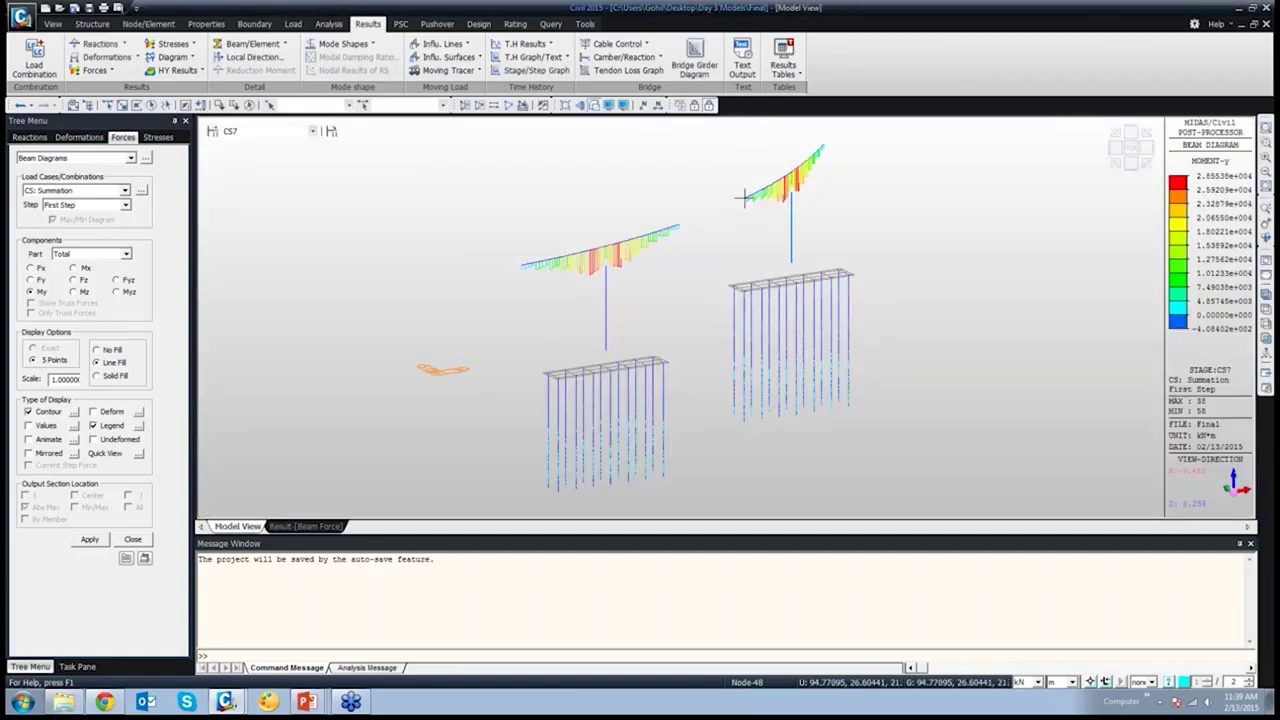
Show the element numbers on the model and open the beam force results table
left_click(657, 104)
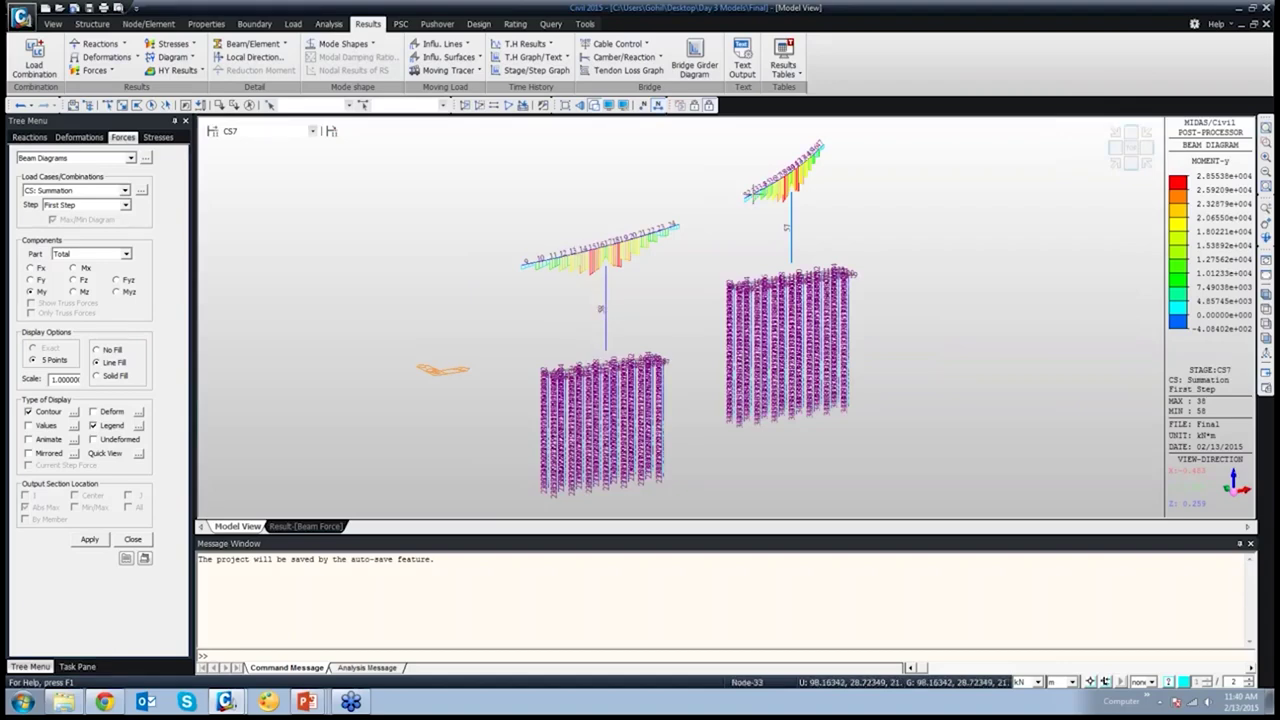
left_click(783, 60)
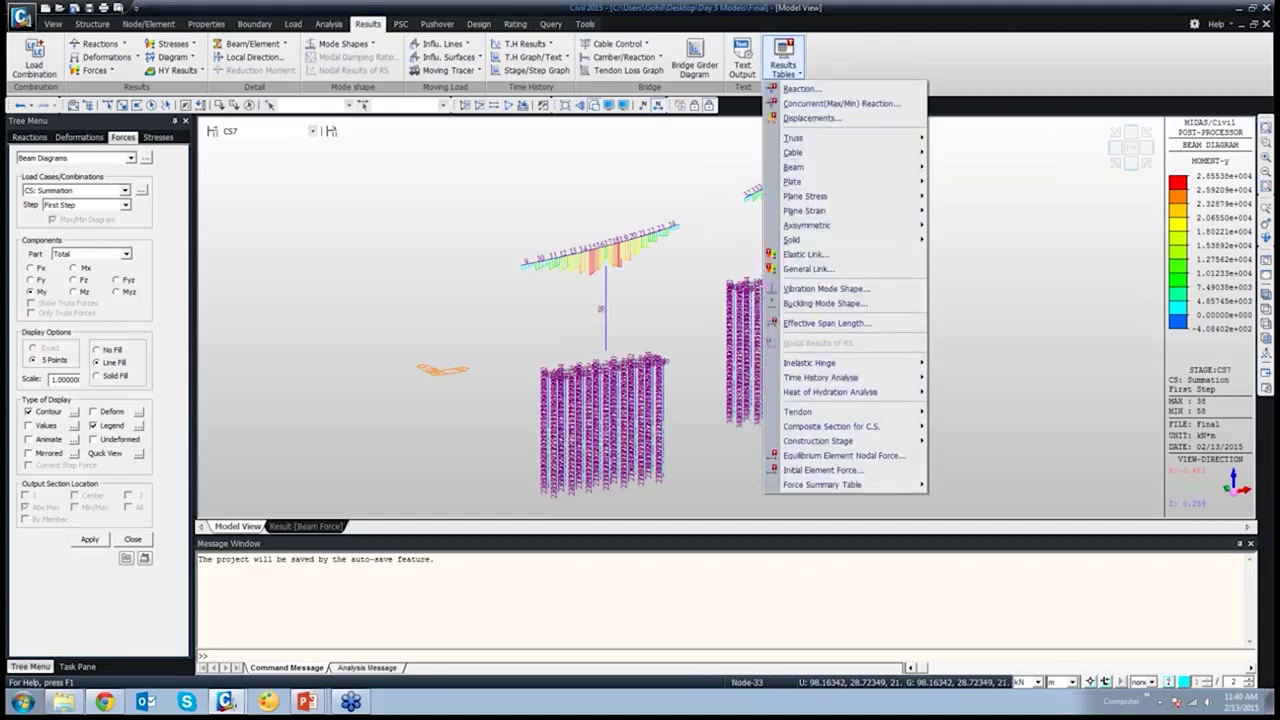
mouse_move(795, 167)
left_click(960, 182)
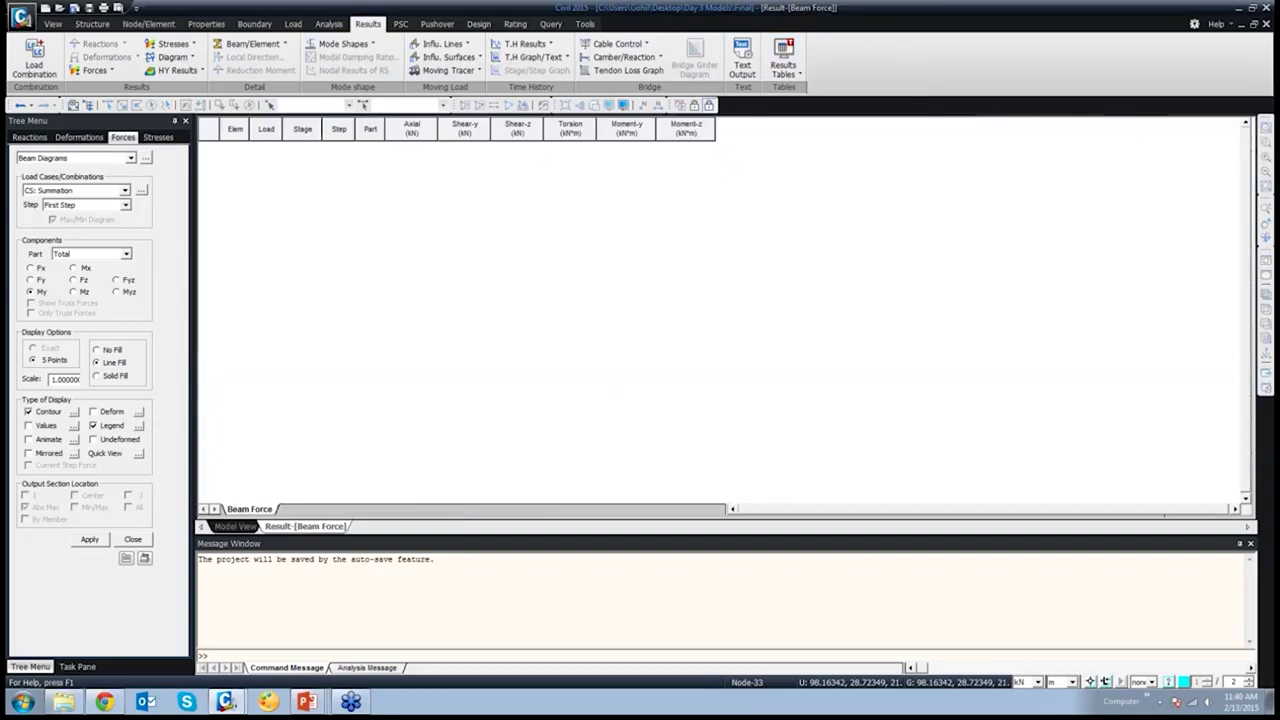
Activate beam force records for element 58, covering all construction stage load cases and the first, user1 and last steps of CS7
right_click(325, 372)
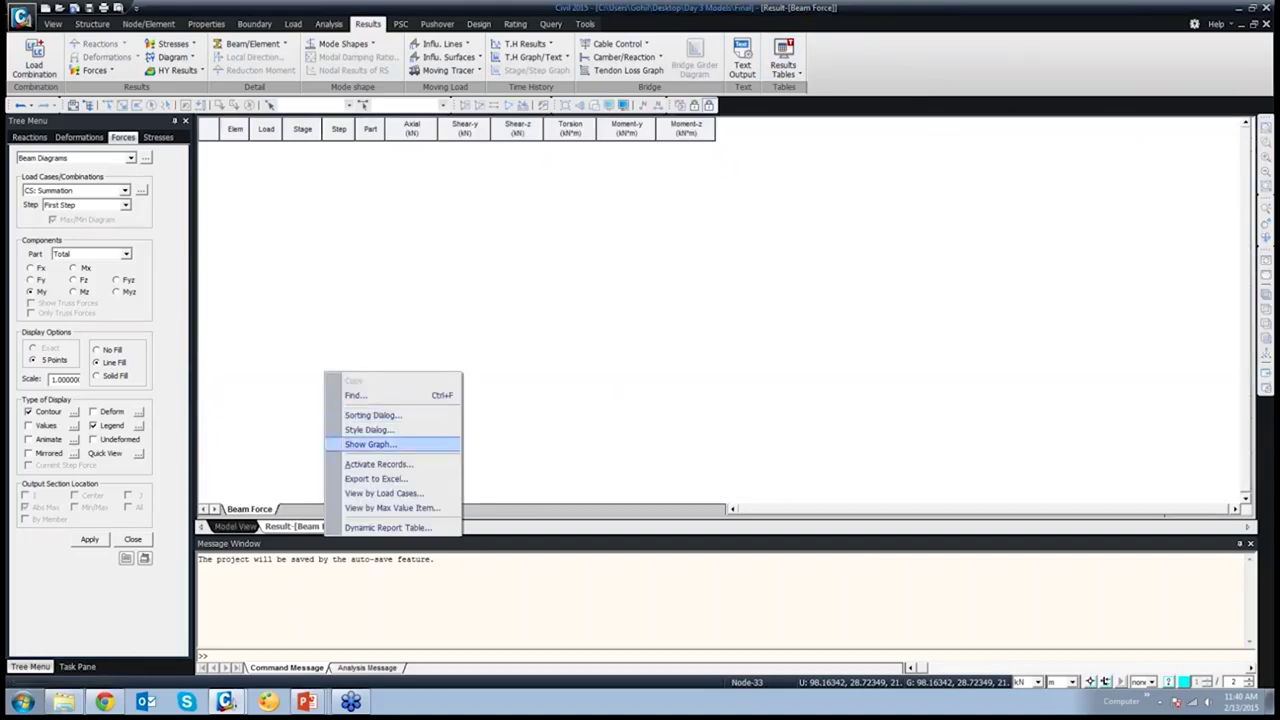
left_click(378, 464)
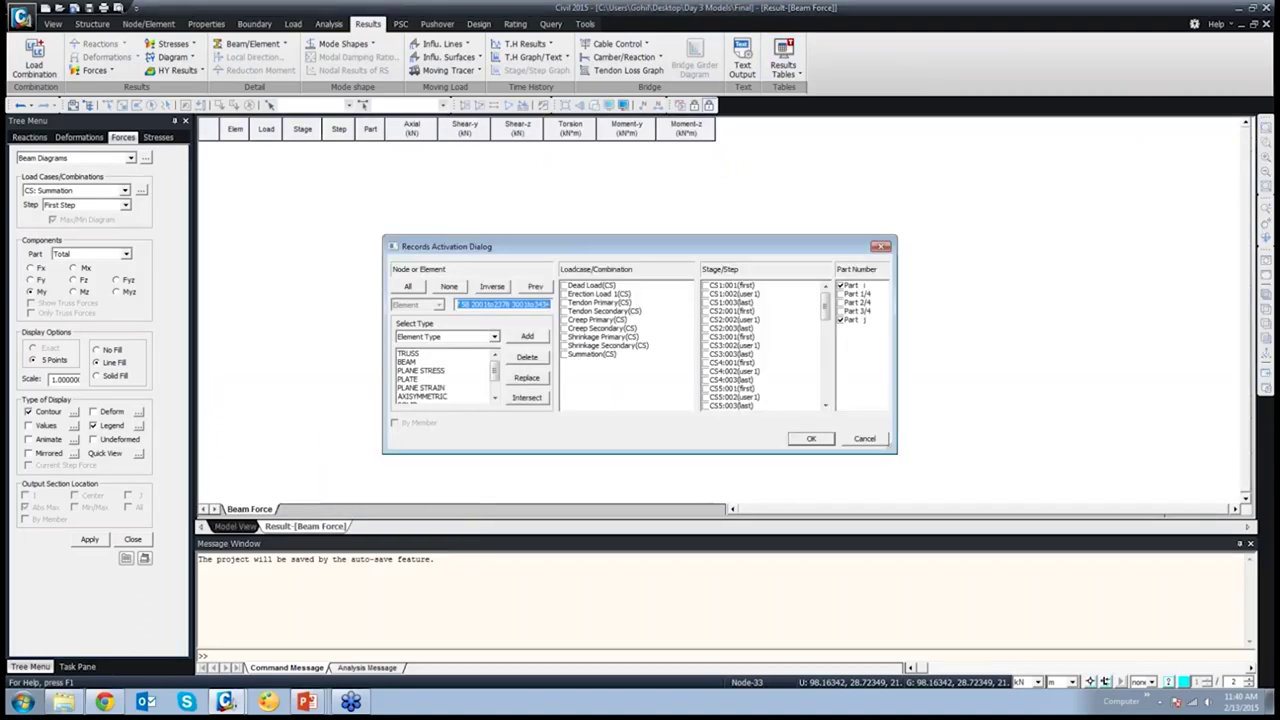
type("58")
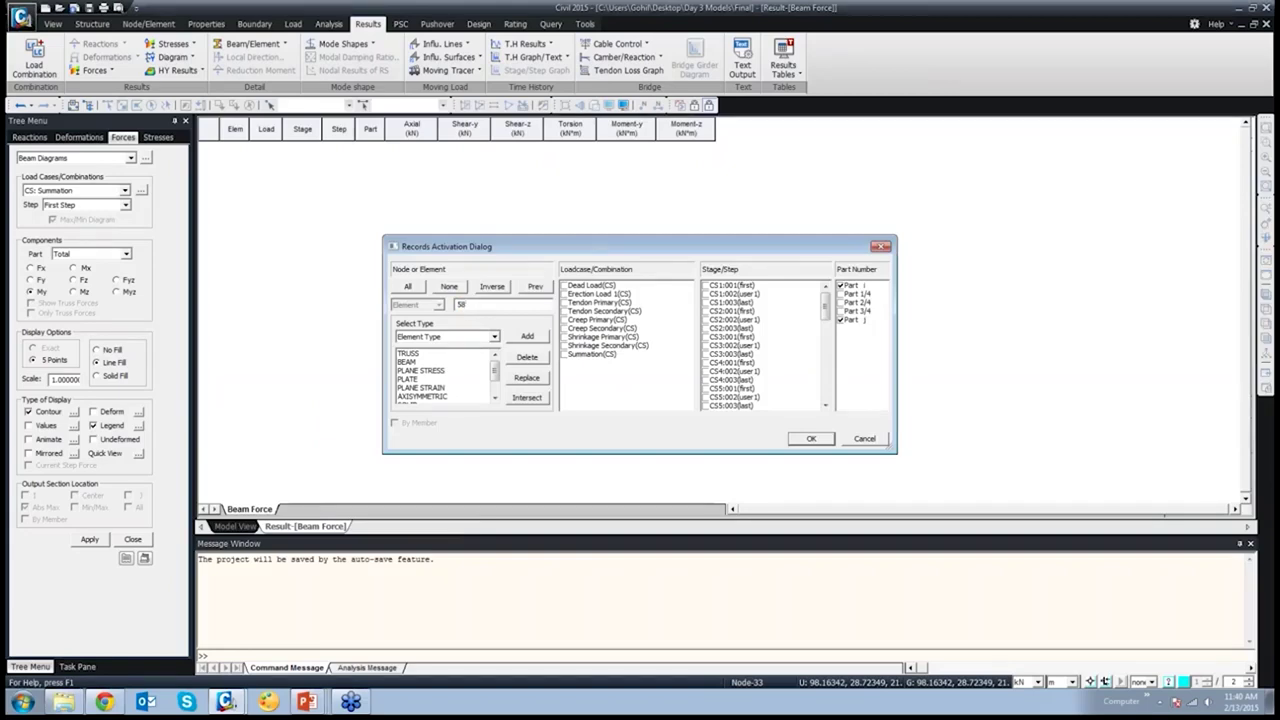
left_click(564, 285)
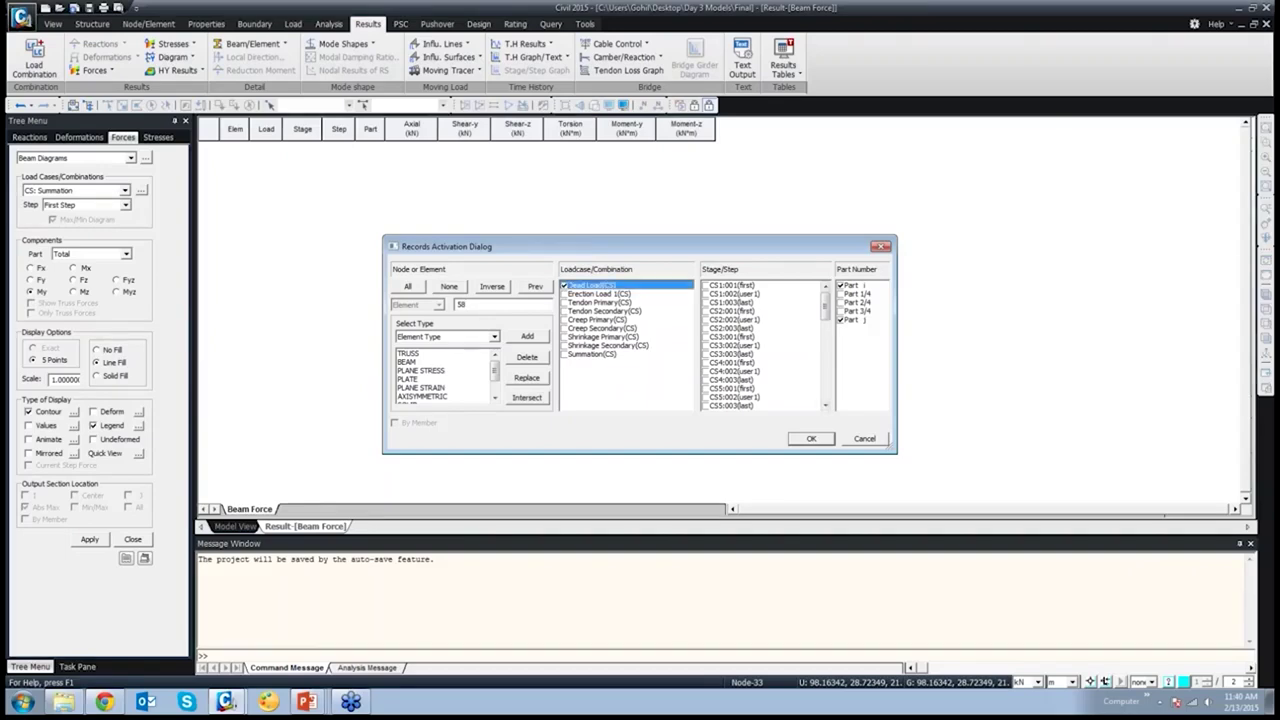
left_click_drag(825, 306, 825, 333)
scroll(765, 345, "down", 10)
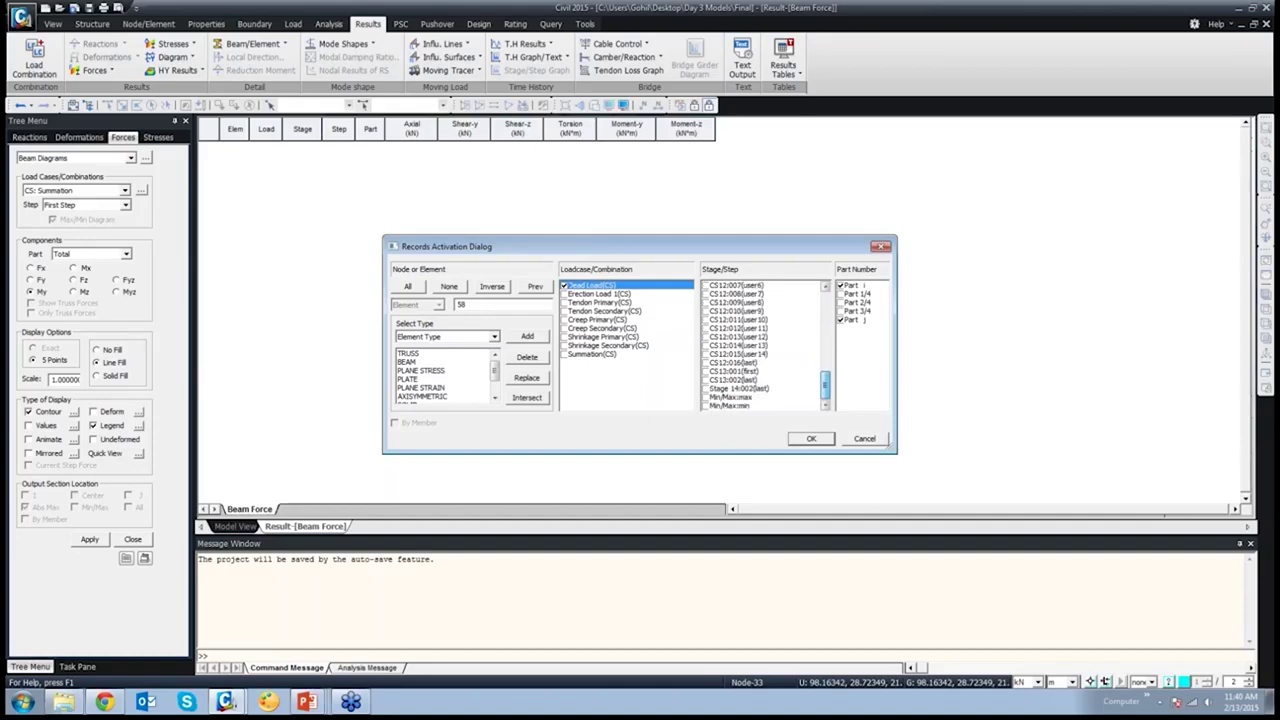
scroll(765, 345, "up", 10)
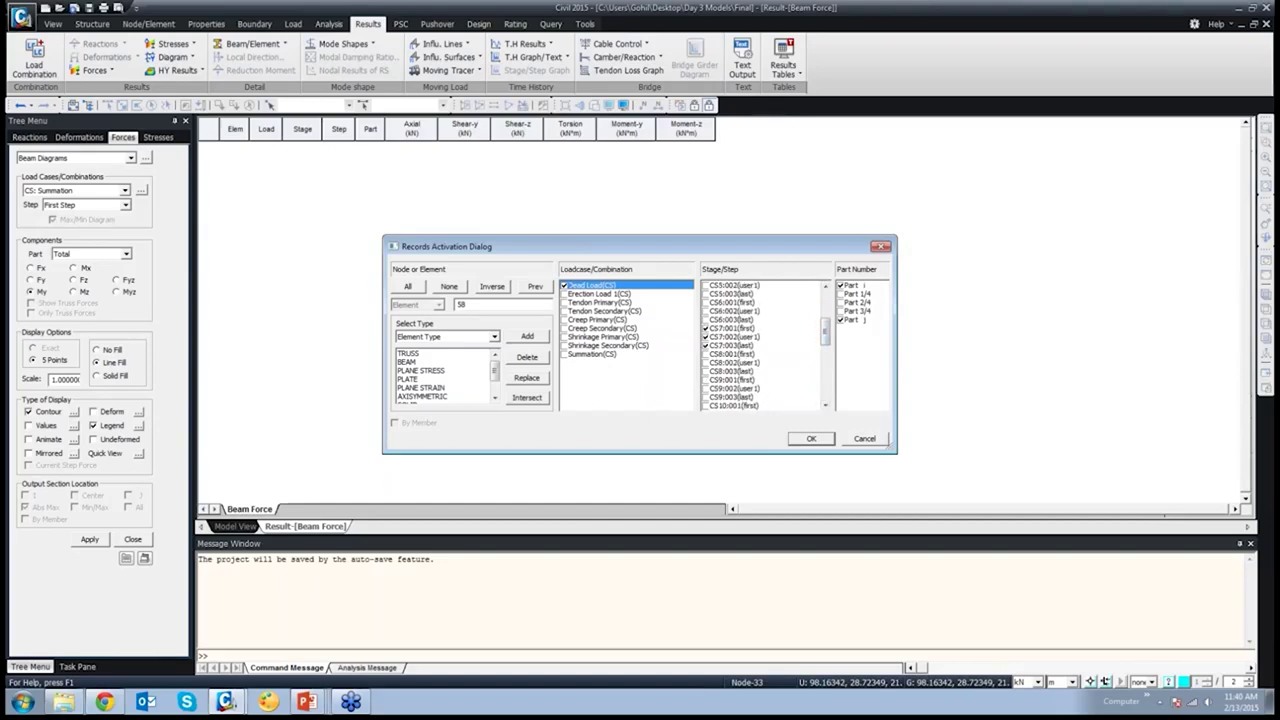
left_click_drag(628, 294, 628, 354)
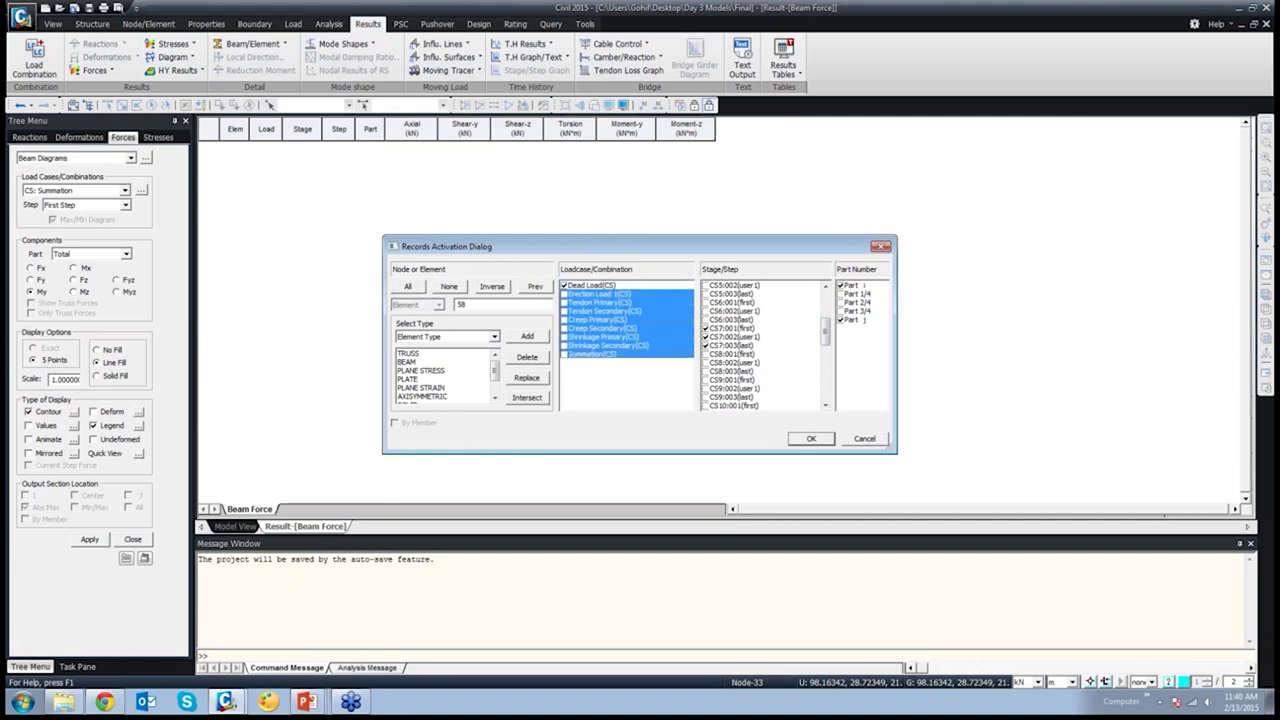
left_click(810, 438)
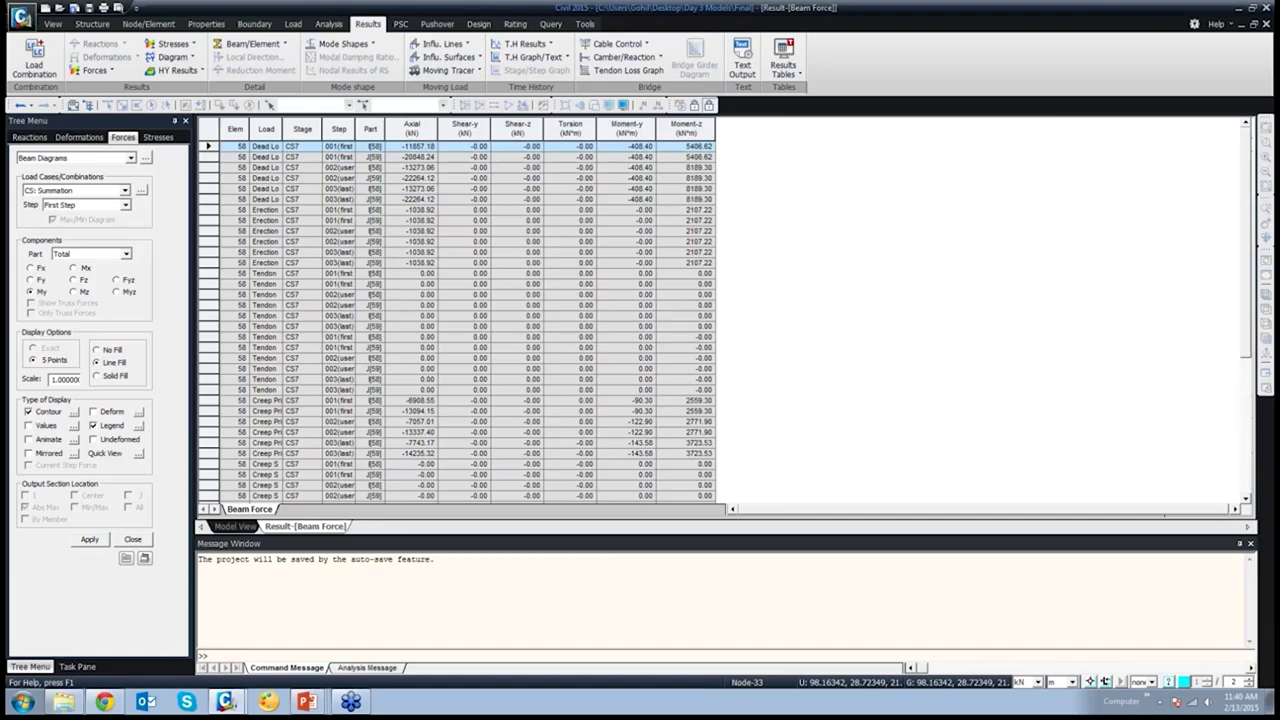
Widen the Load column of the beam force table and examine element 58's forces for each load case from Dead Load to Summation
left_click_drag(282, 129, 422, 129)
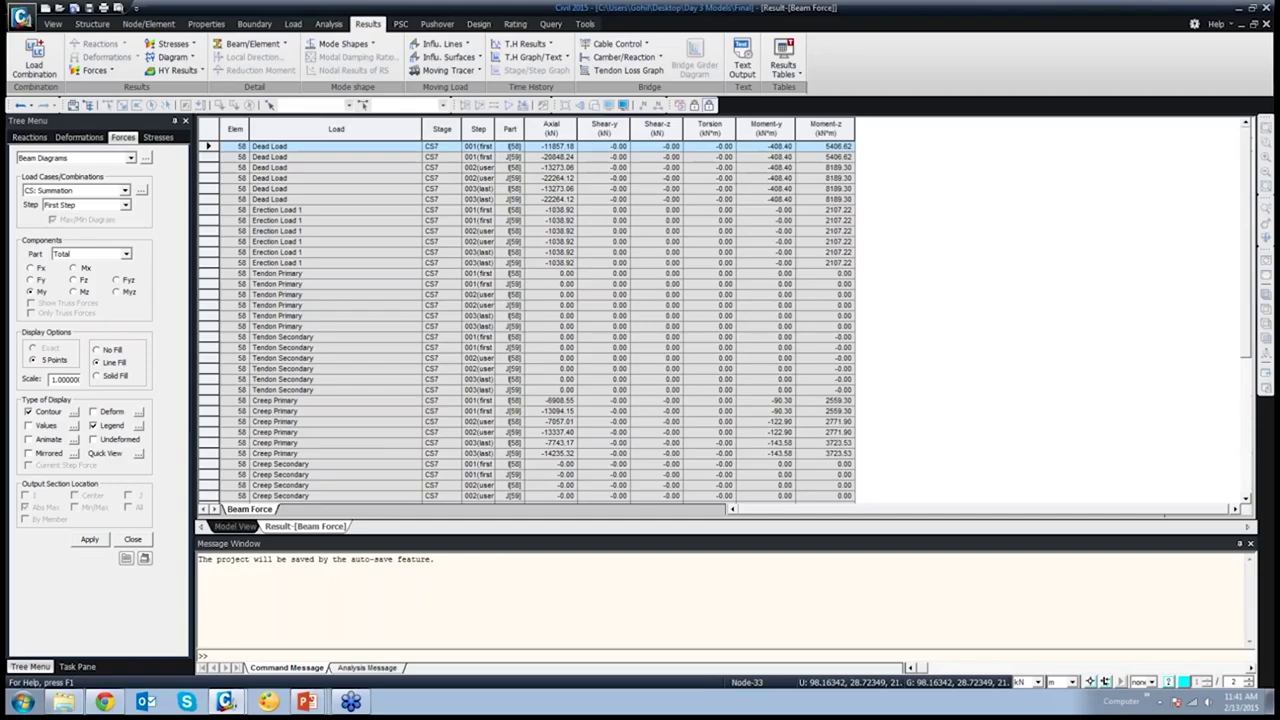
scroll(525, 320, "down", 7)
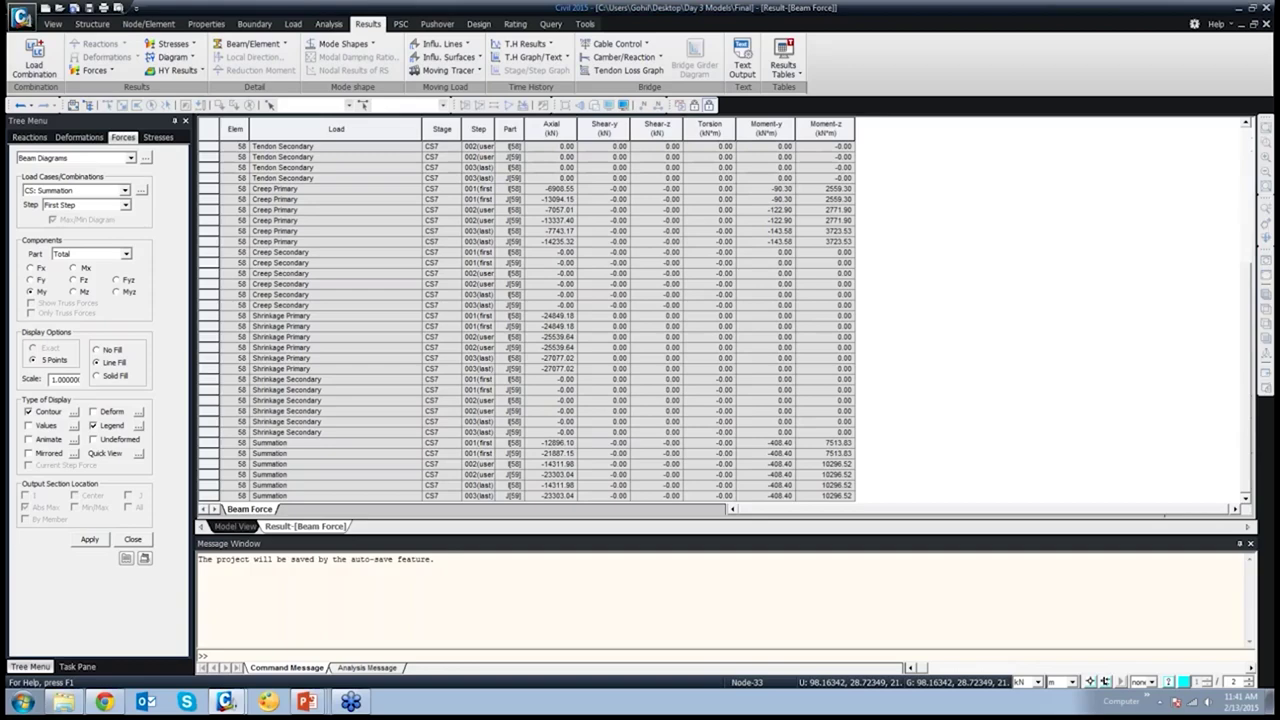
scroll(525, 320, "up", 7)
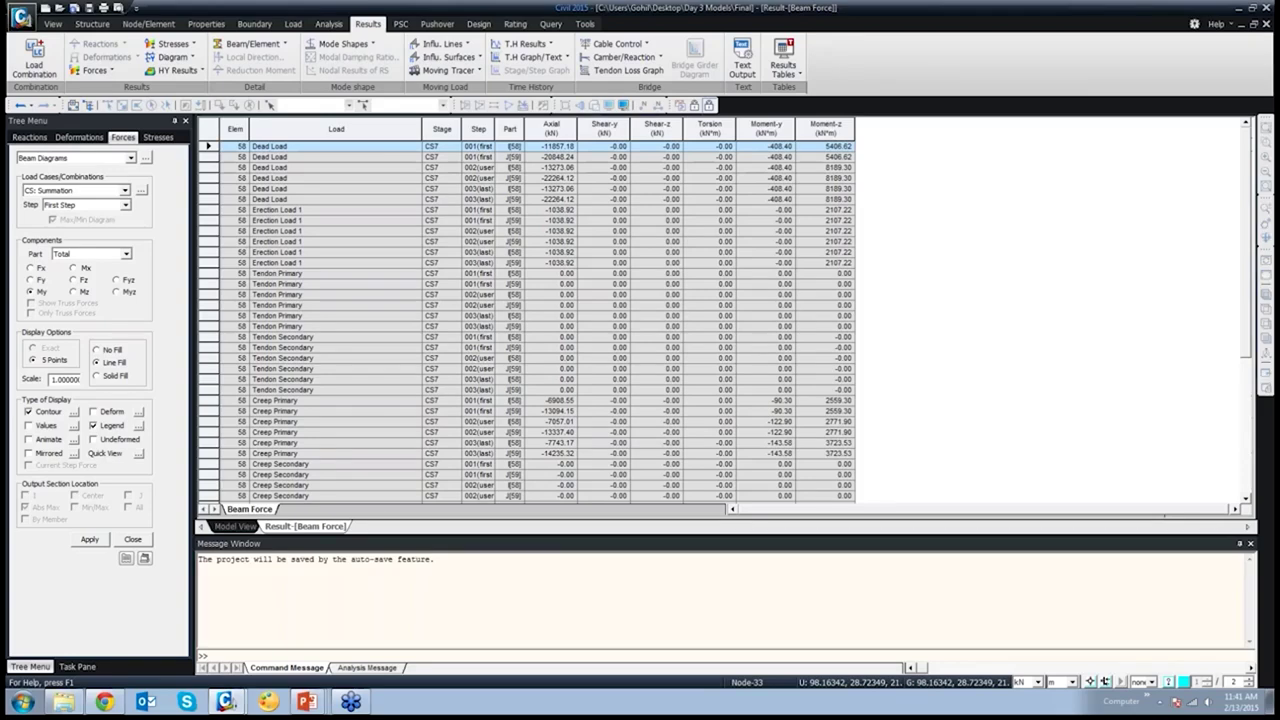
key("ctrl+Tab")
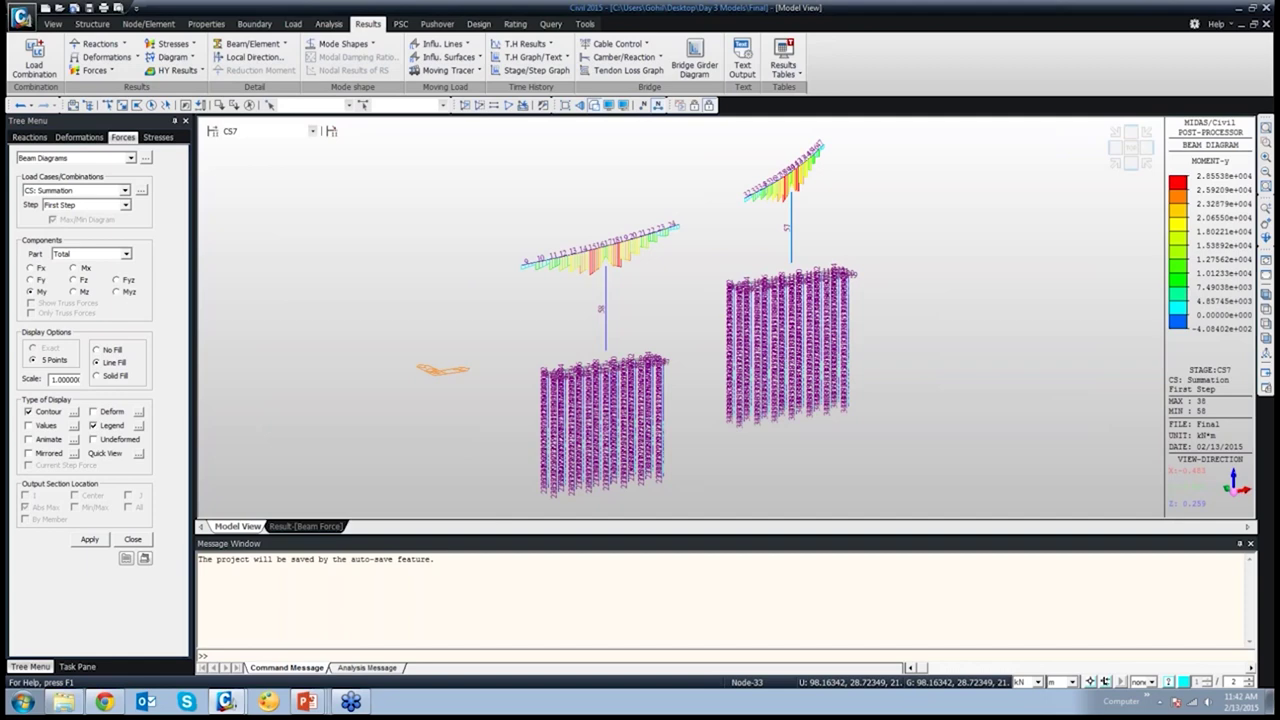
left_click(305, 526)
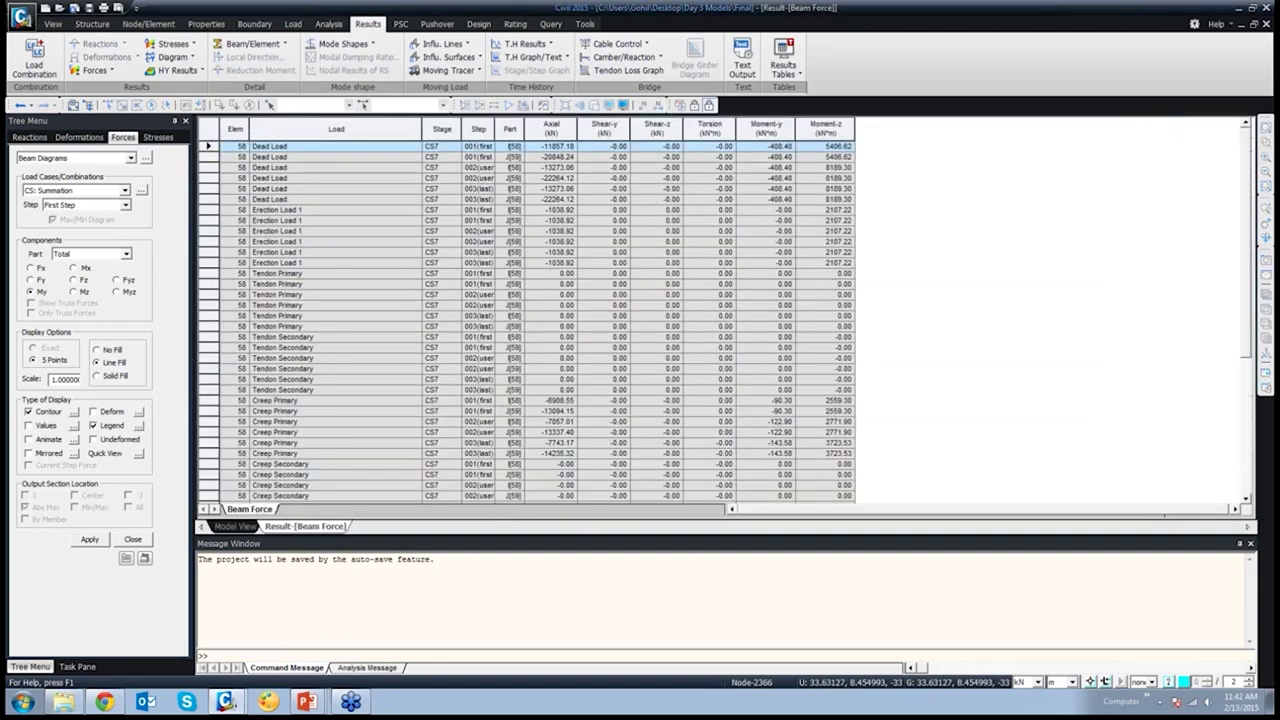
Select the entire beam force table, and create and open a new Microsoft Excel worksheet on the desktop
key("ctrl+a")
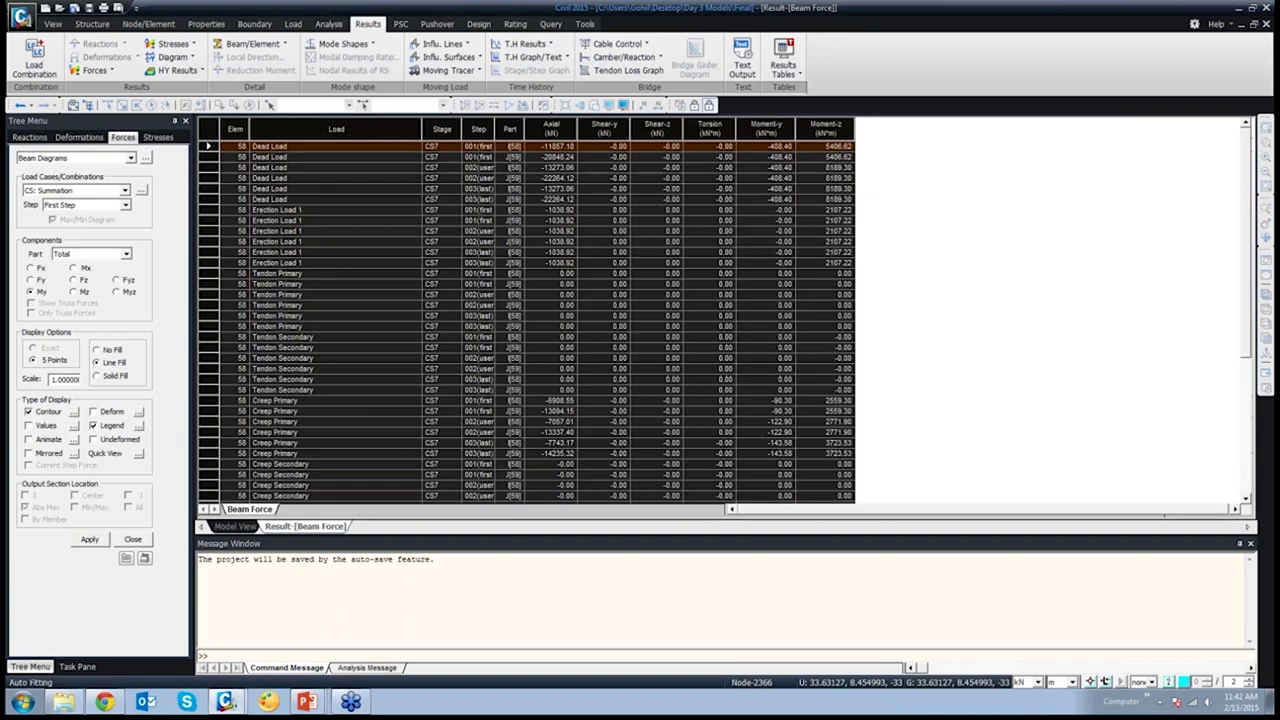
right_click(614, 240)
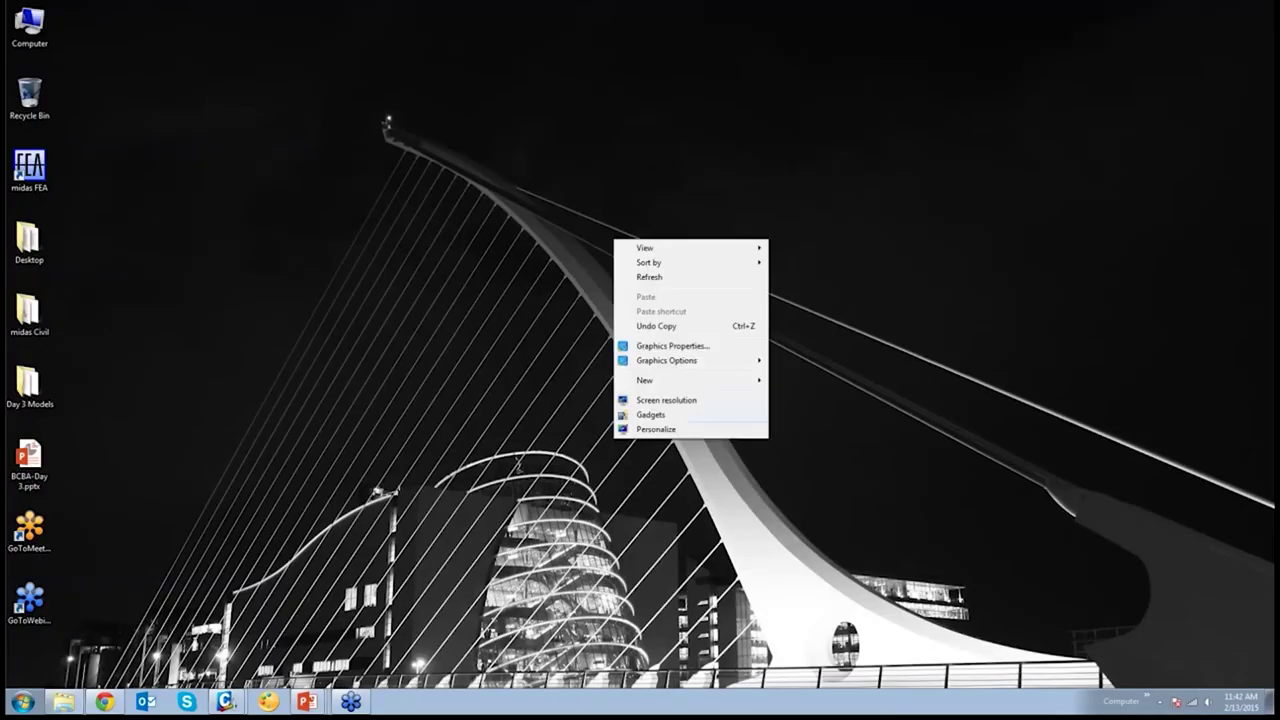
mouse_move(690, 380)
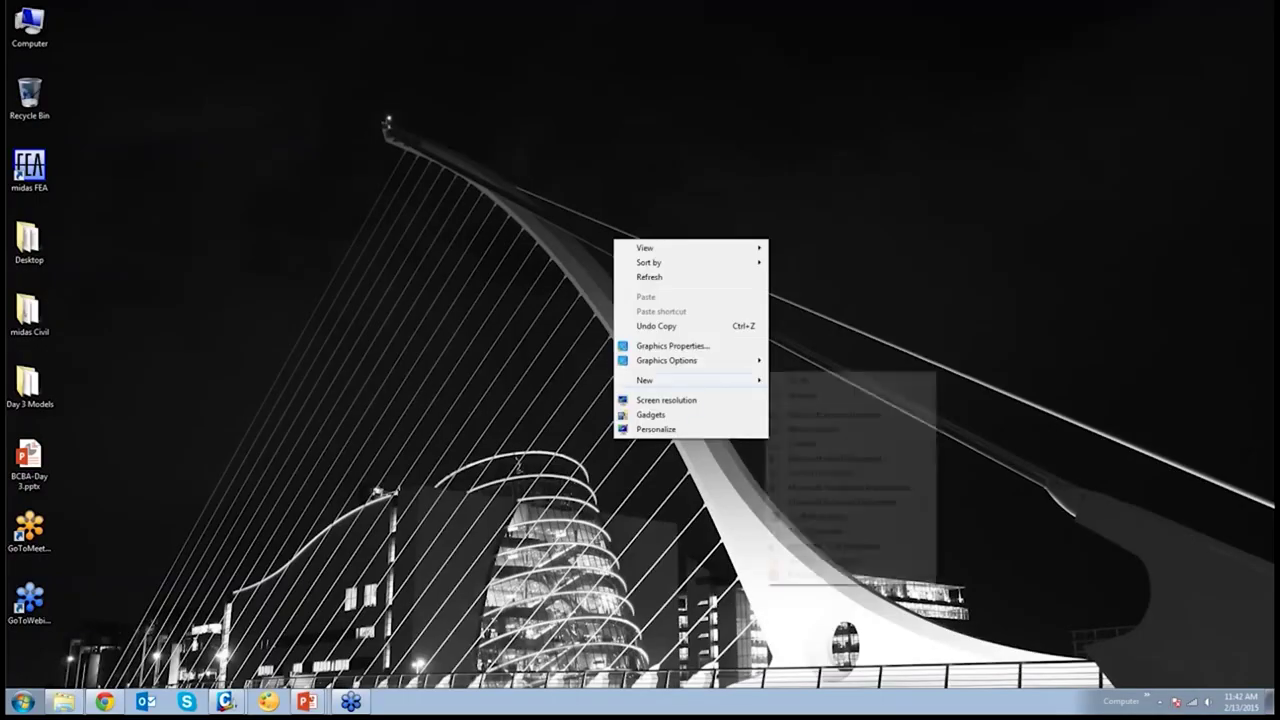
left_click(833, 545)
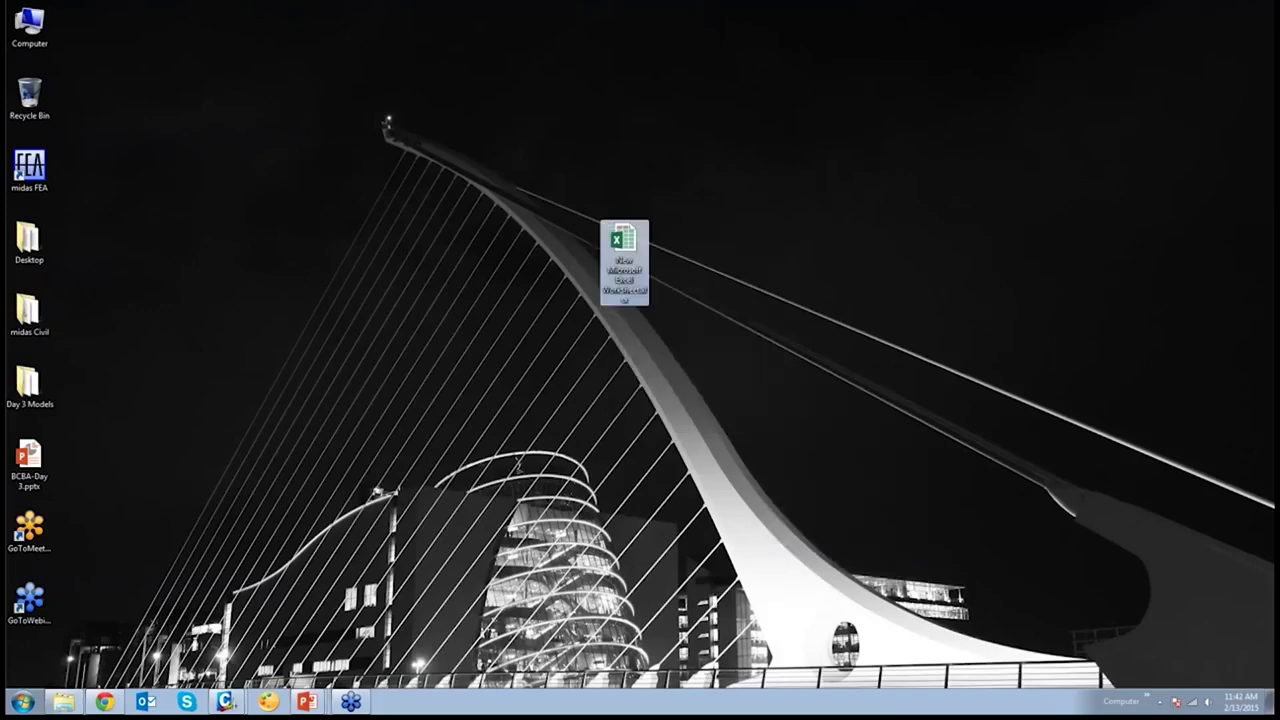
key("Return")
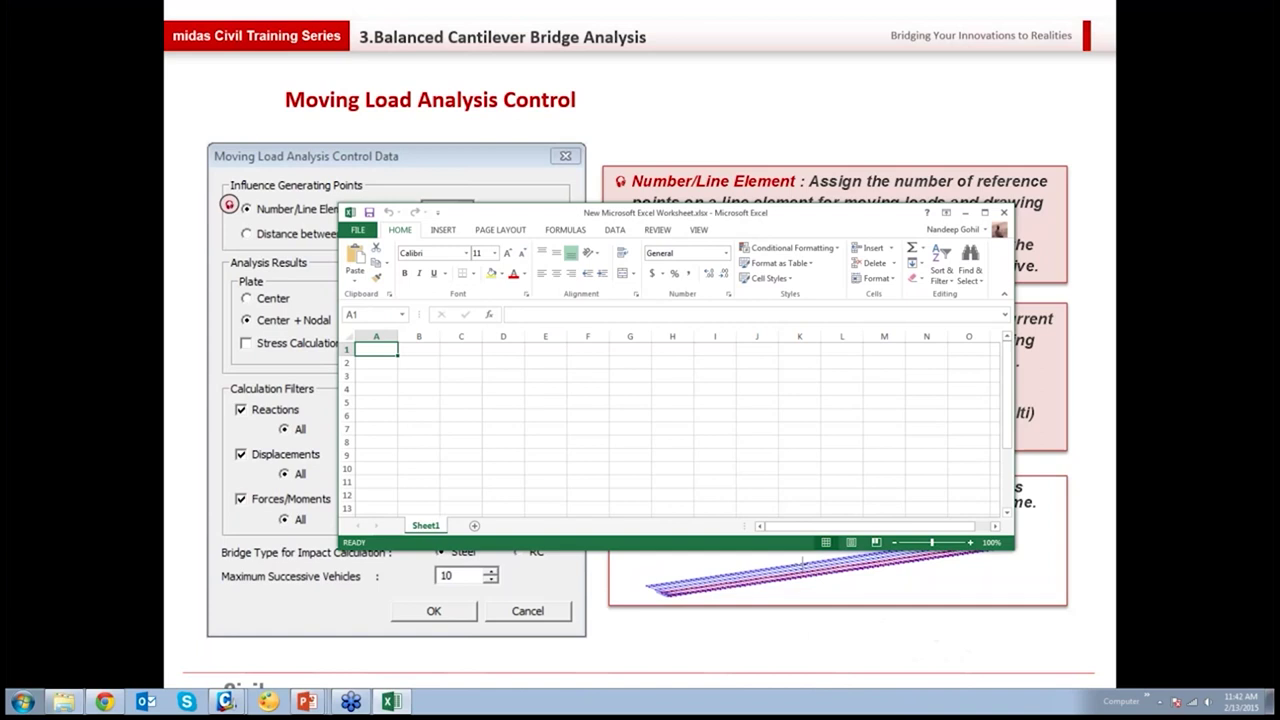
Paste the beam force table into the Excel worksheet, review the pasted rows and close the workbook
key("ctrl+v")
left_click(587, 415)
scroll(587, 415, "down", 8)
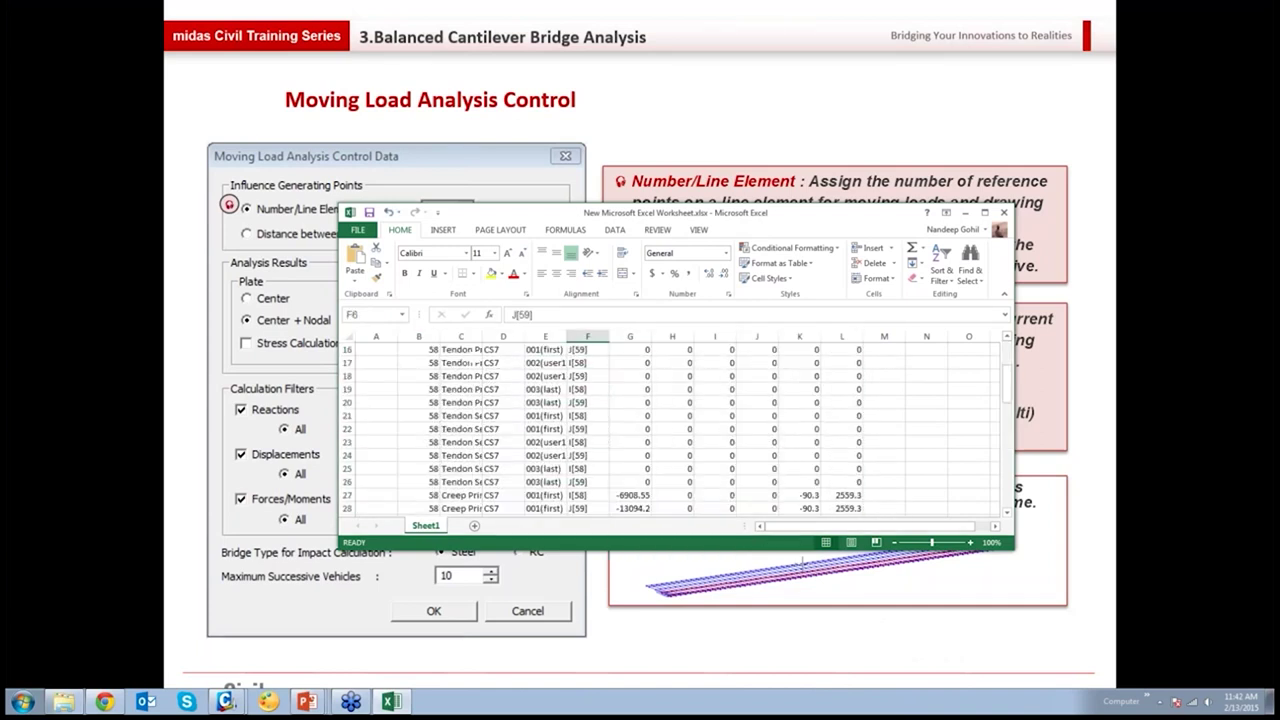
scroll(675, 430, "down", 10)
scroll(675, 430, "up", 13)
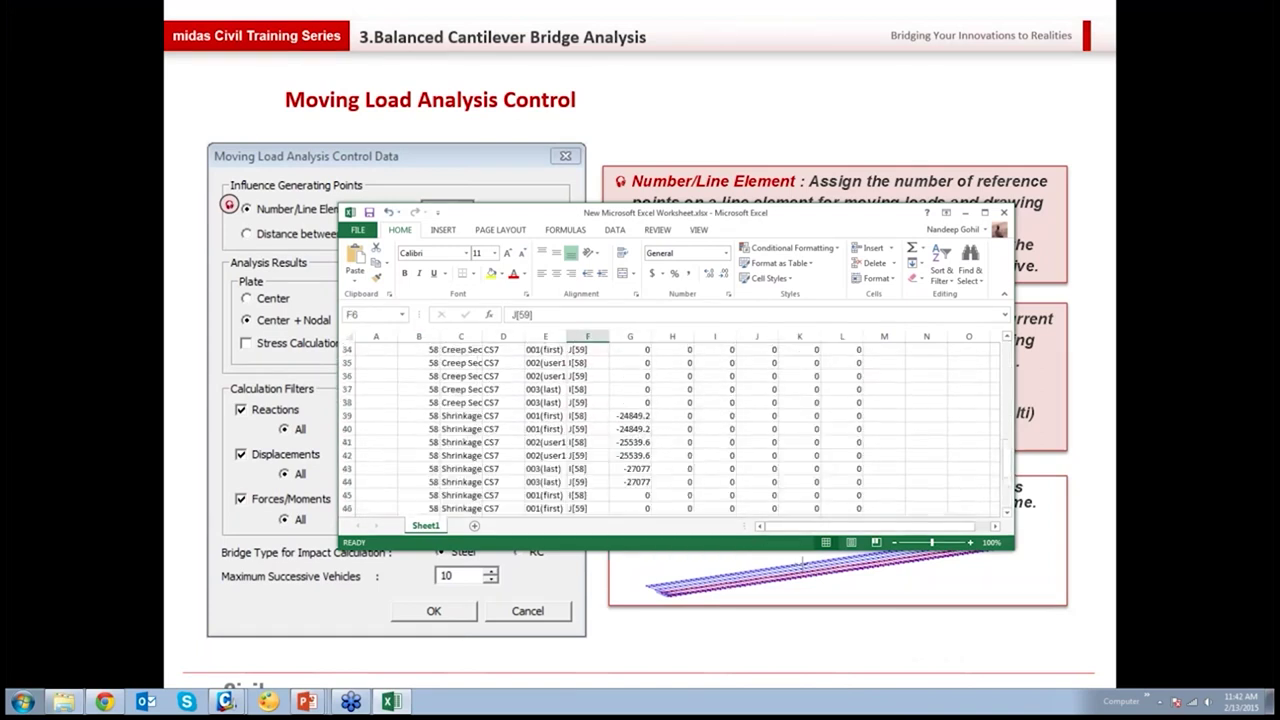
scroll(675, 430, "up", 5)
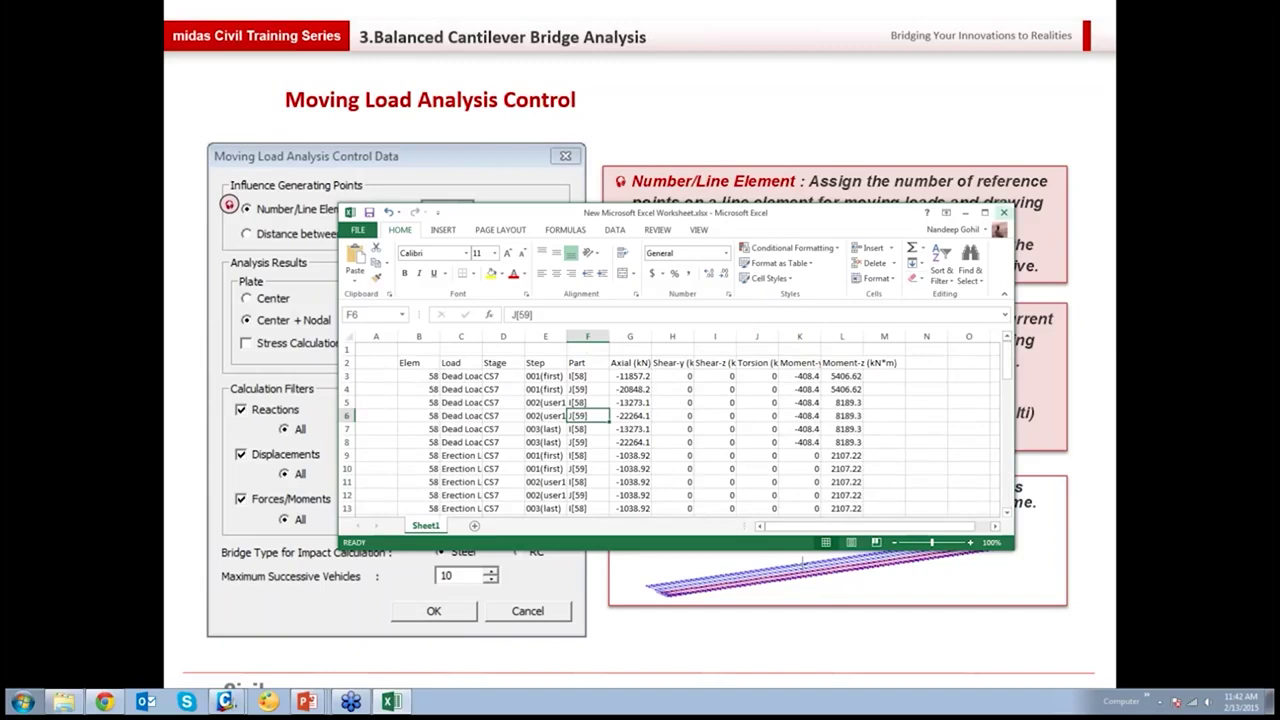
left_click(1004, 213)
left_click(639, 367)
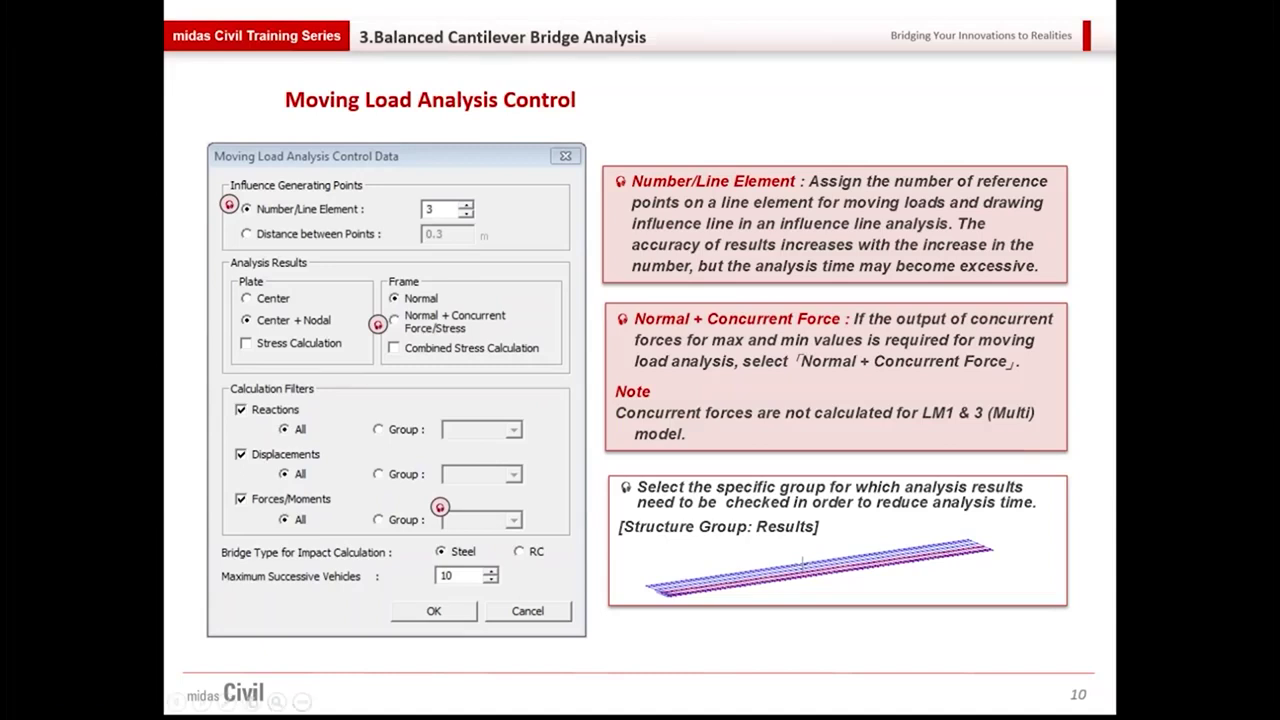
Switch to the Final model in midas Civil and return from the beam force table to the model view
key("super")
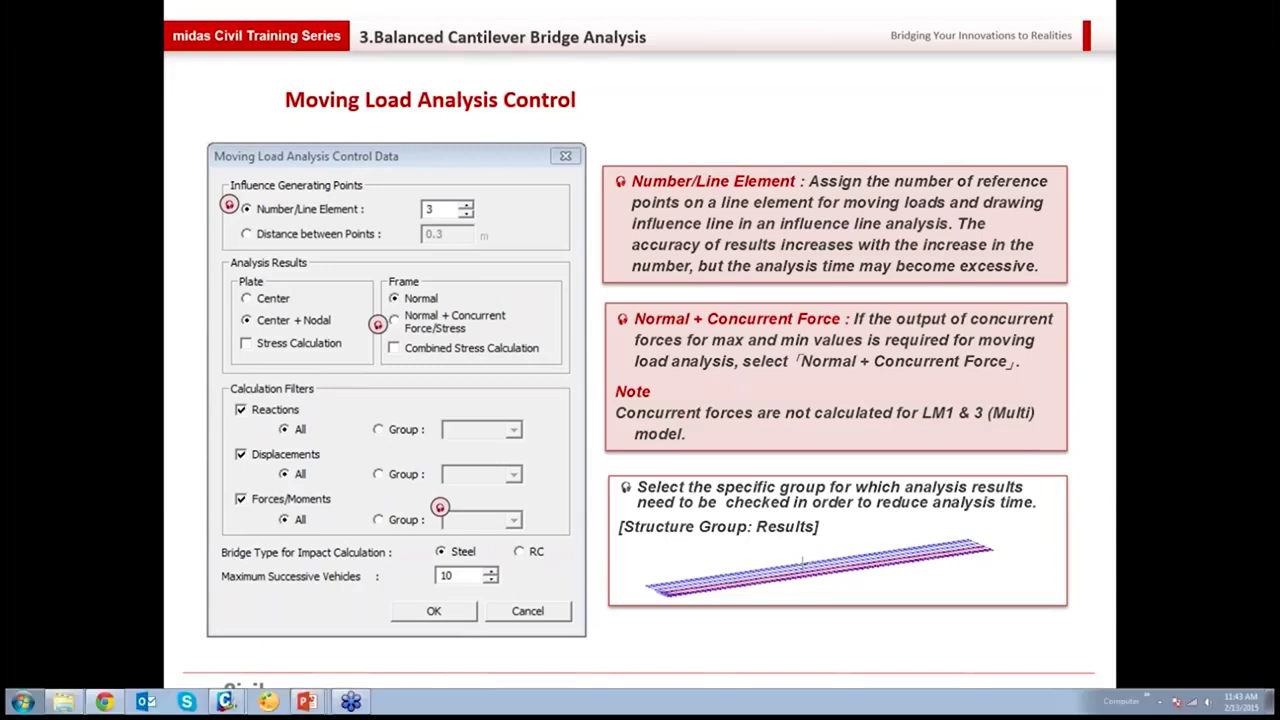
mouse_move(226, 702)
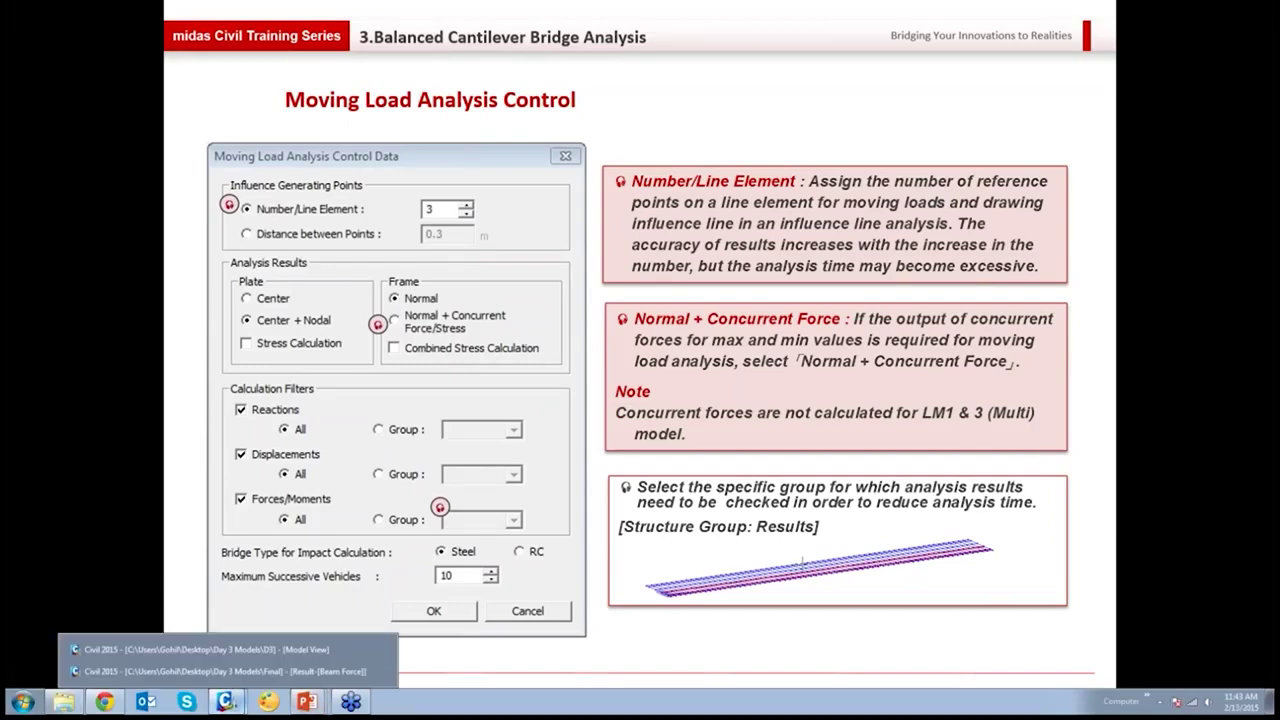
left_click(215, 671)
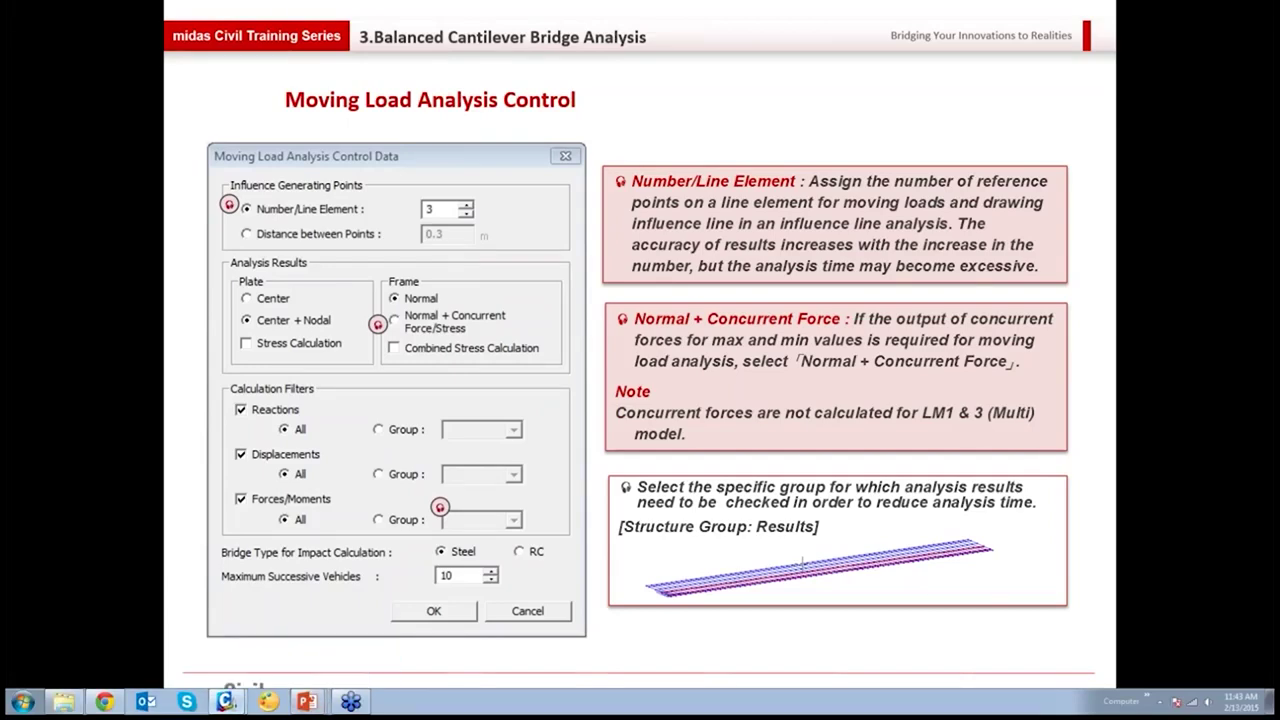
left_click_drag(545, 8, 545, 1)
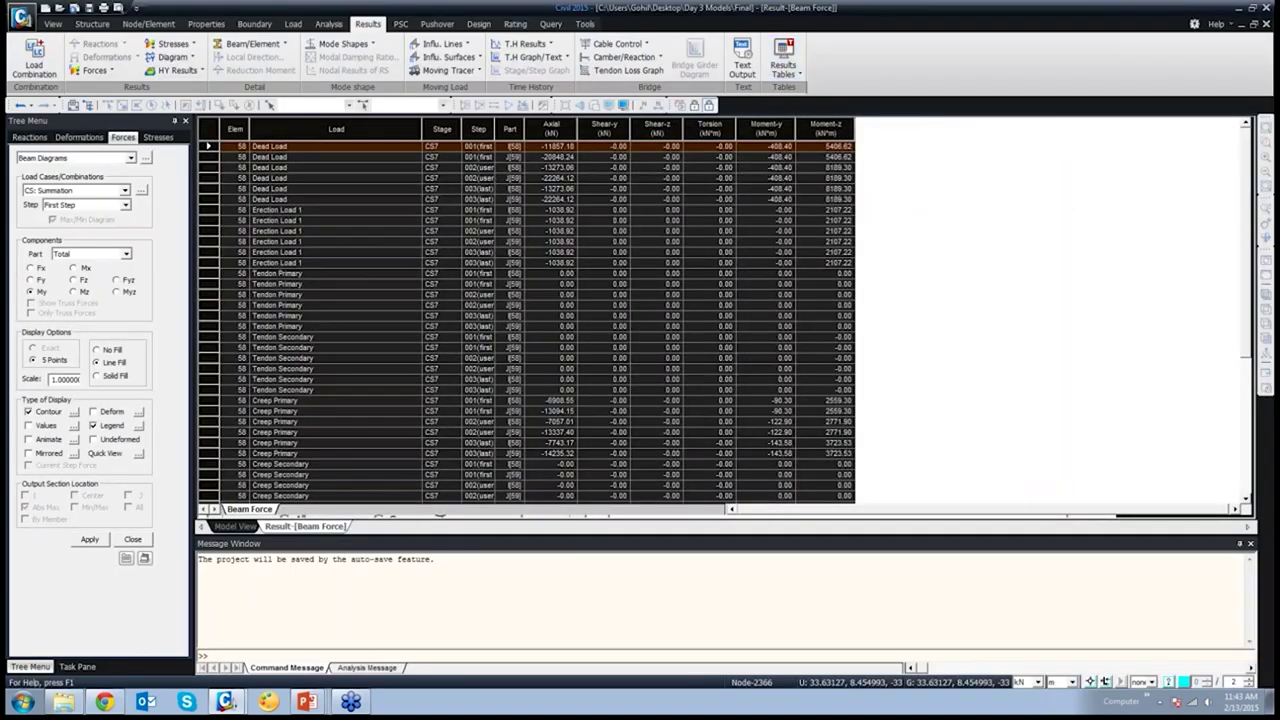
left_click(766, 262)
left_click(441, 294)
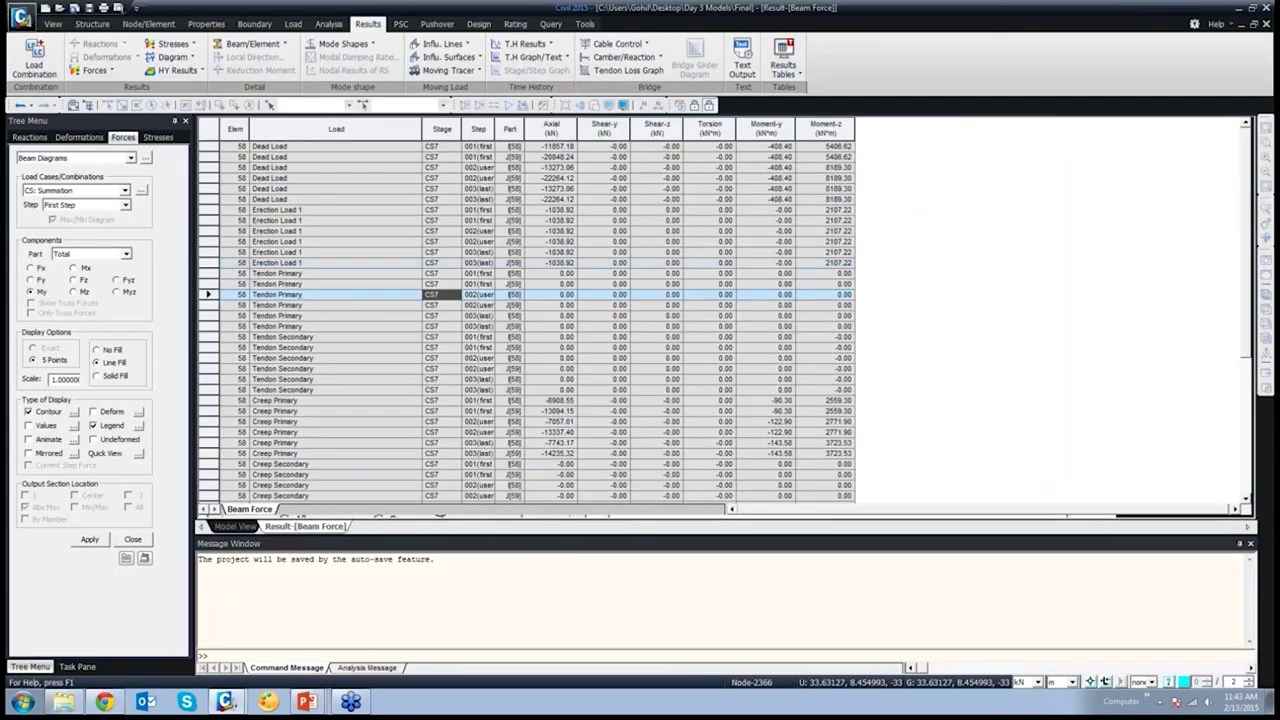
left_click(236, 526)
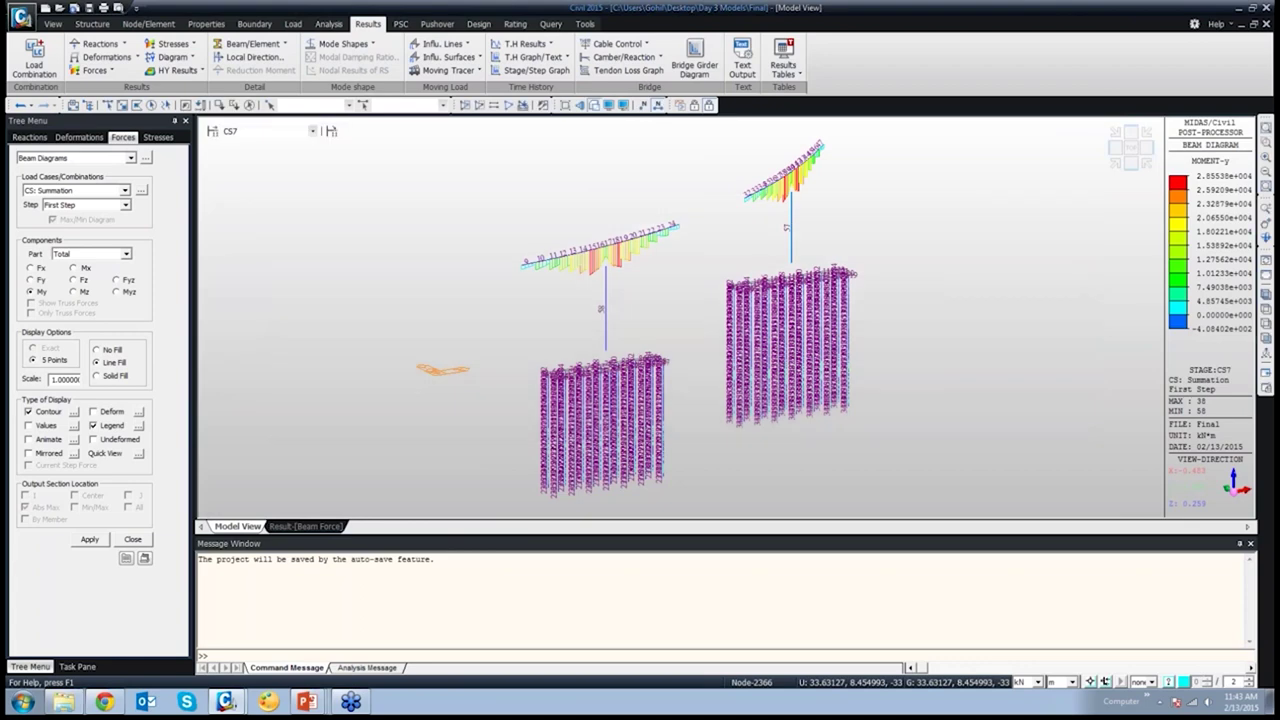
Display the model with hidden-surface rendering and set the displayed construction stage to PostCS
left_click(312, 131)
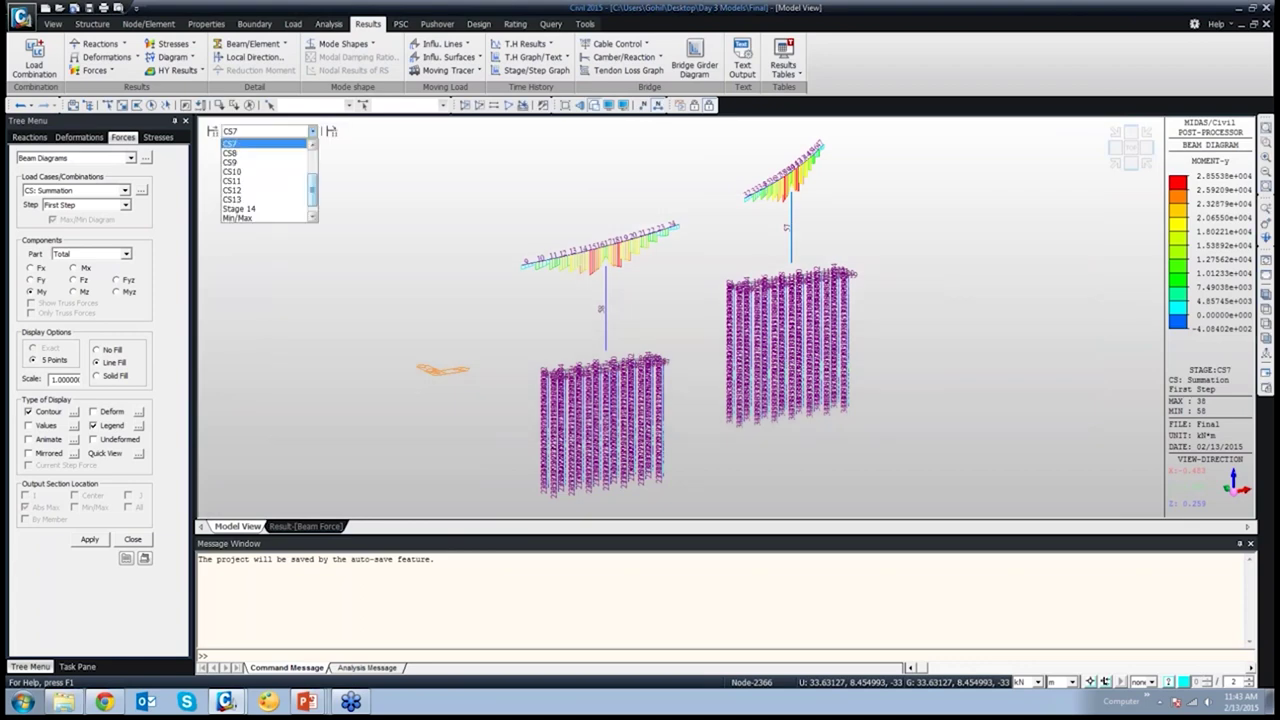
left_click(1265, 274)
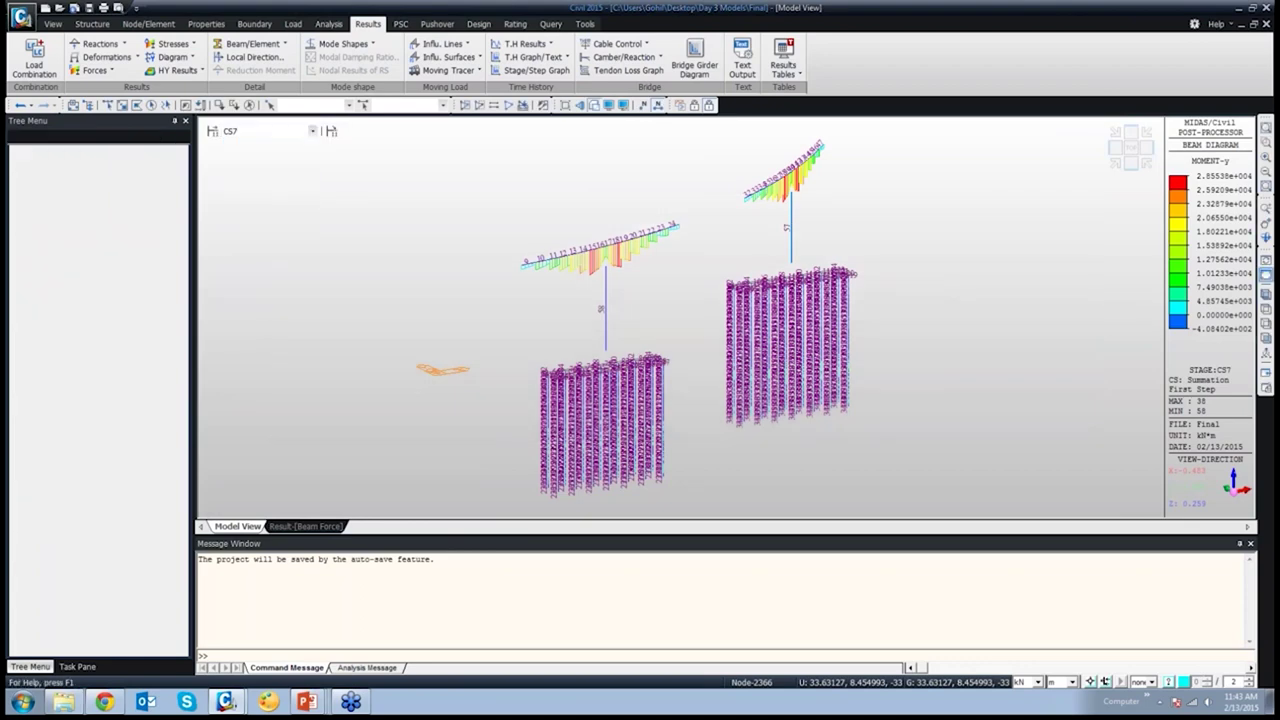
left_click(312, 131)
key("Down")
key("Down")
key("Down")
key("Down")
key("Down")
key("Down")
key("Down")
key("Down")
key("Down")
key("Return")
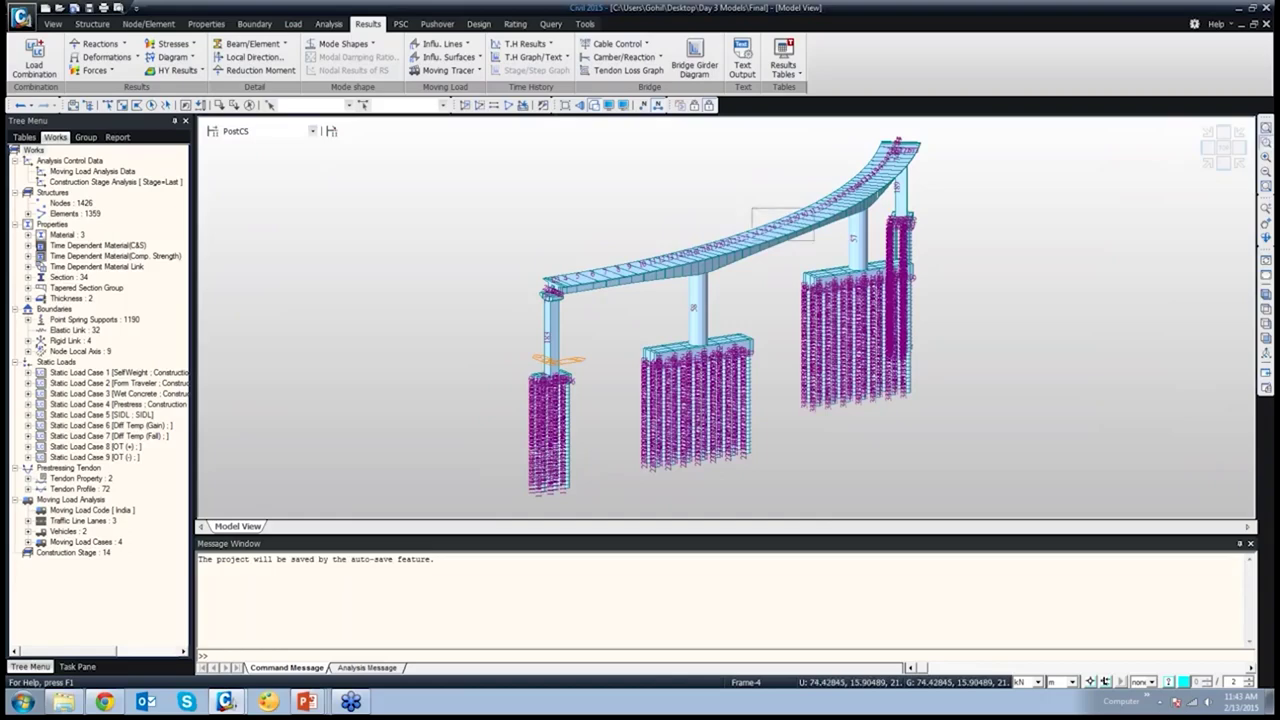
Run the moving load tracer for beam moment My at part i of midspan element 29, using case MVmax: Class A 1
scroll(754, 209, "up", 5)
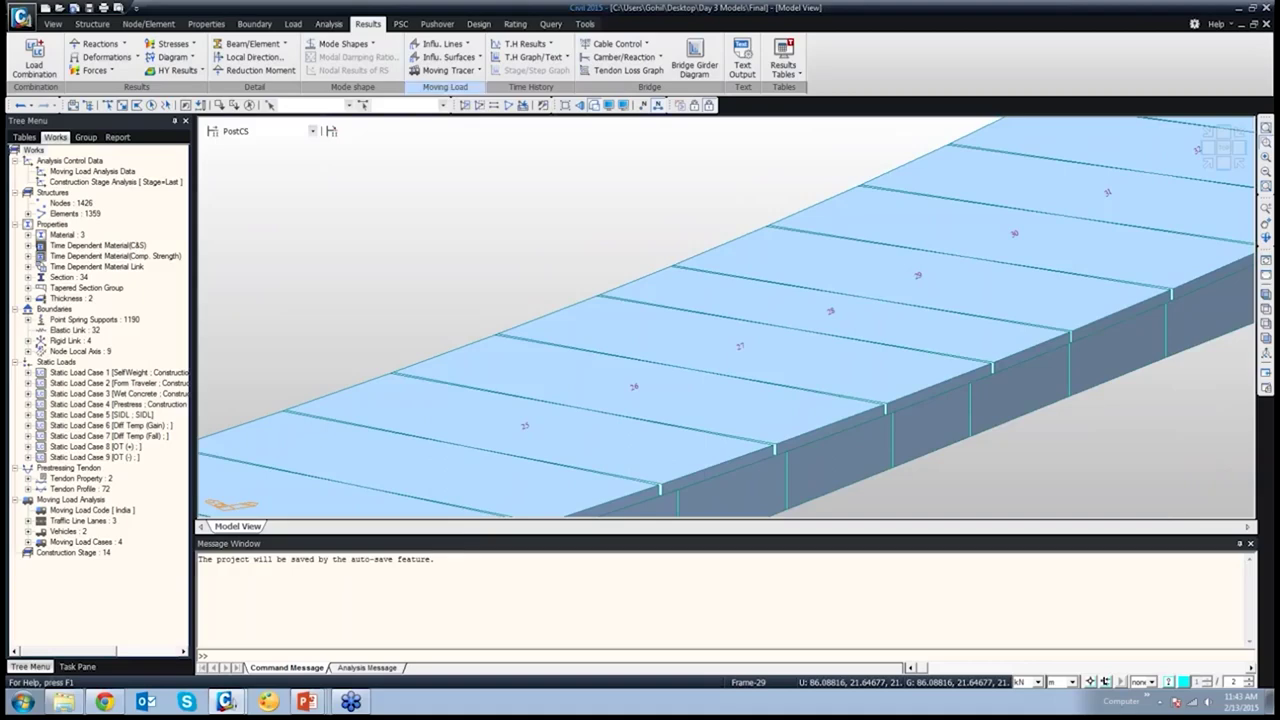
left_click(448, 70)
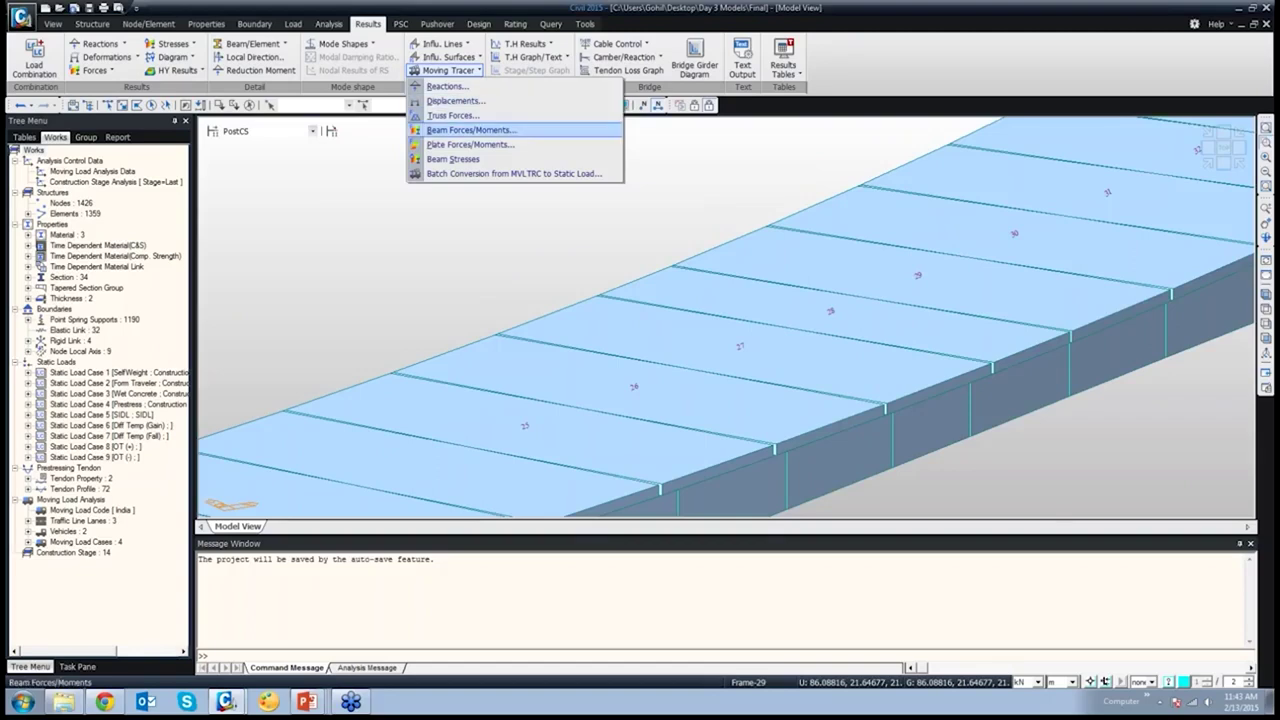
left_click(470, 130)
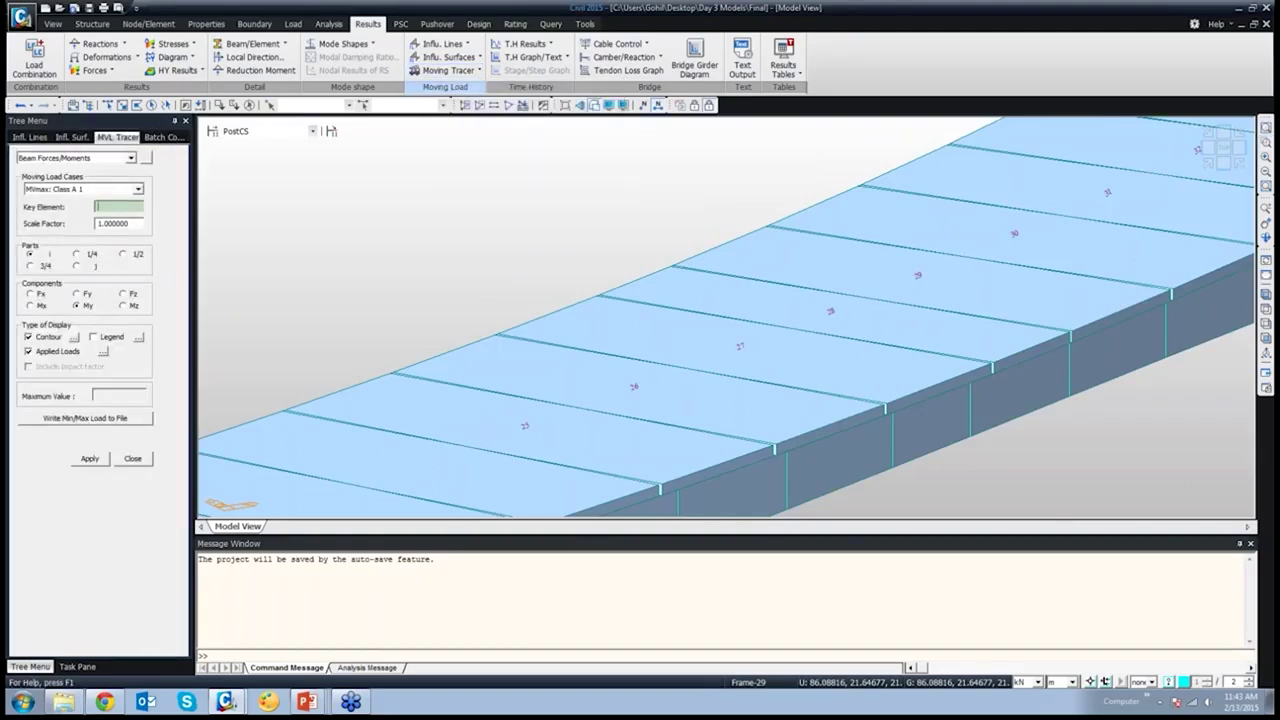
type("29")
left_click(89, 458)
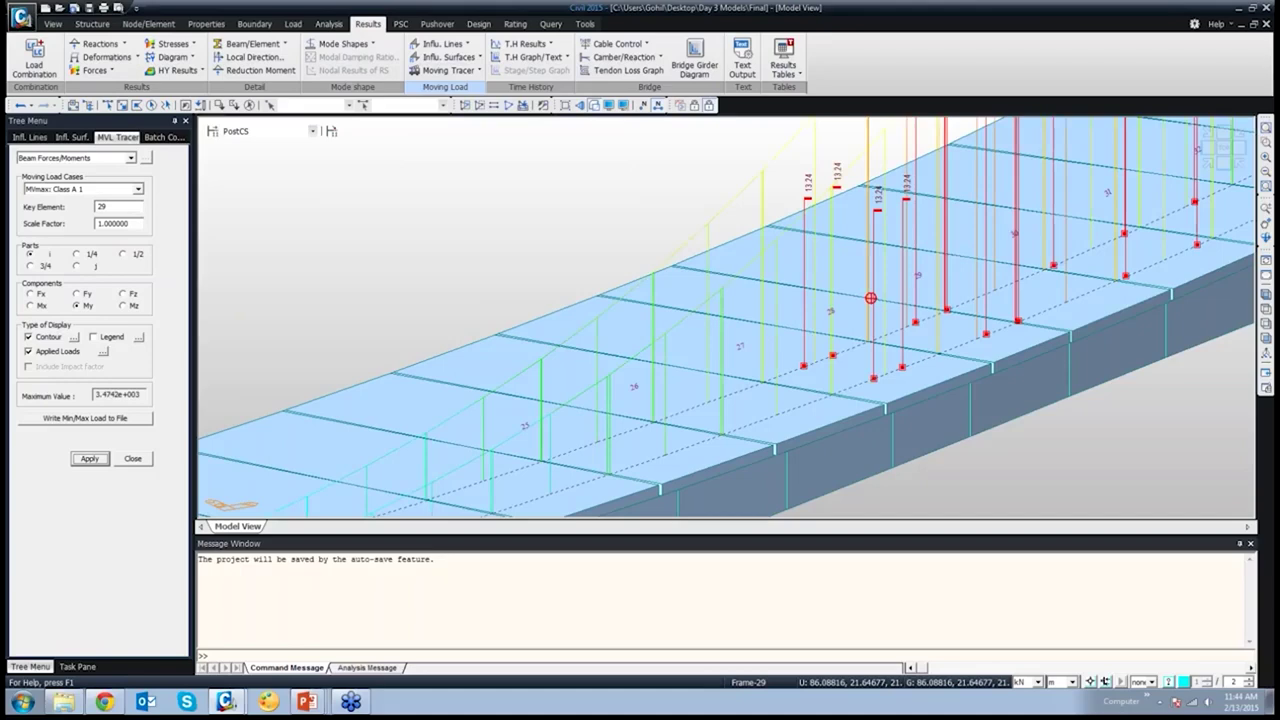
Trace element 29's moment for load case MVmax: Class 70R and enlarge the deck area around the vehicle loads
left_click(84, 189)
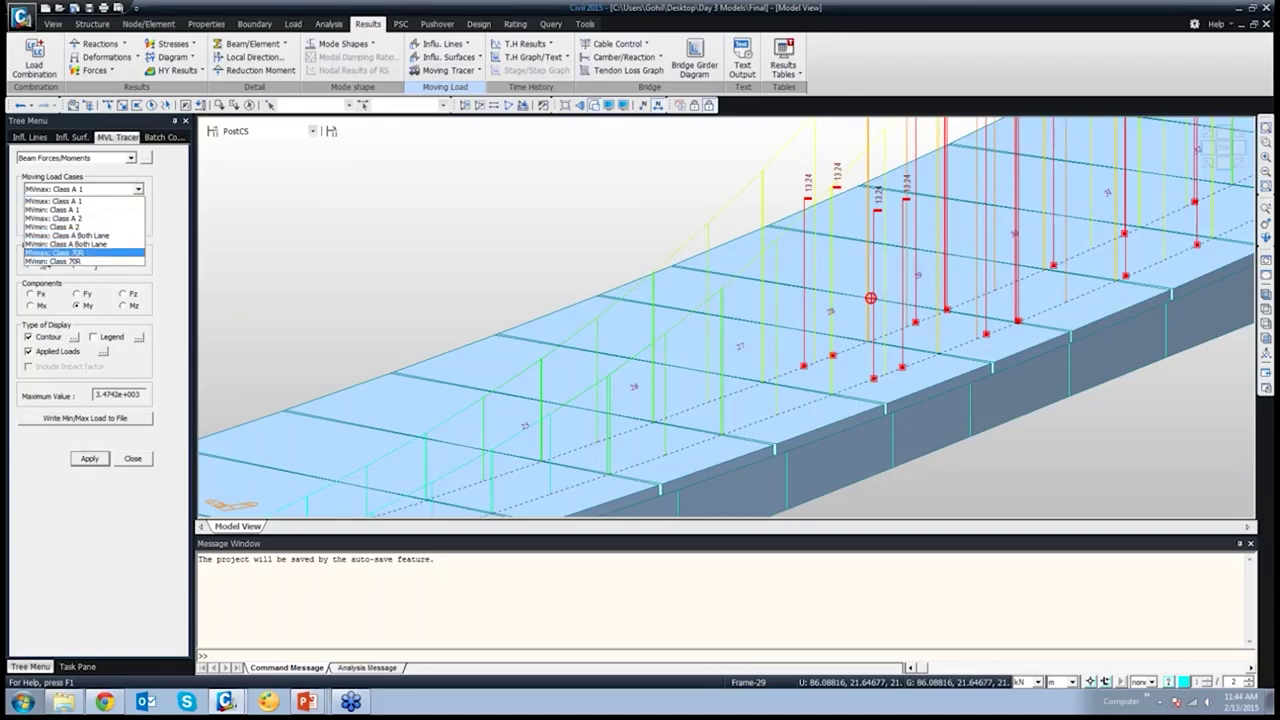
left_click(84, 253)
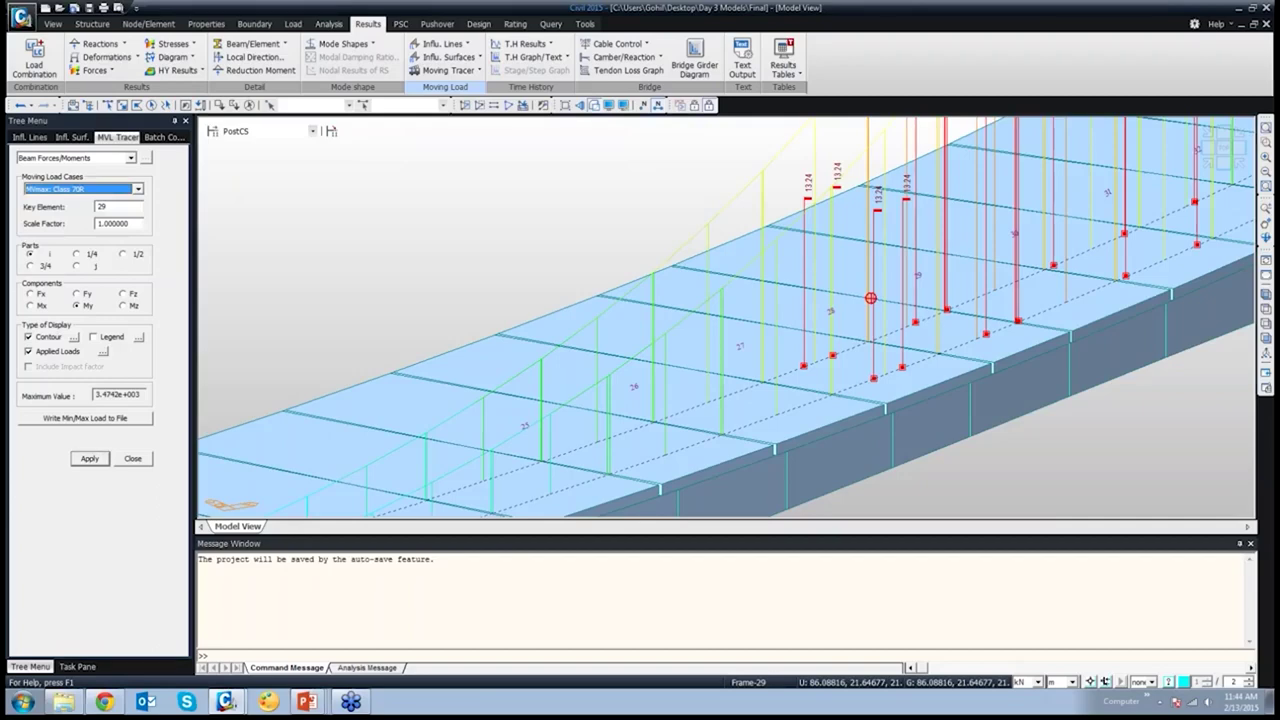
left_click(89, 458)
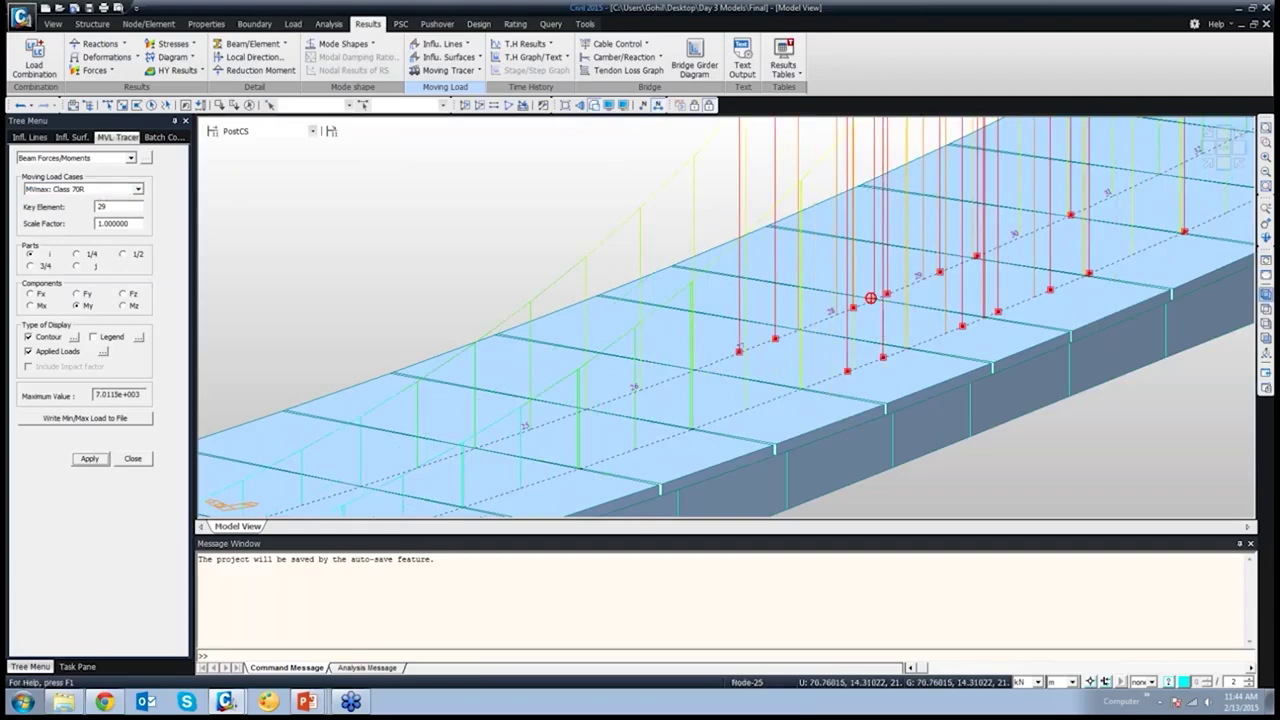
left_click(1266, 127)
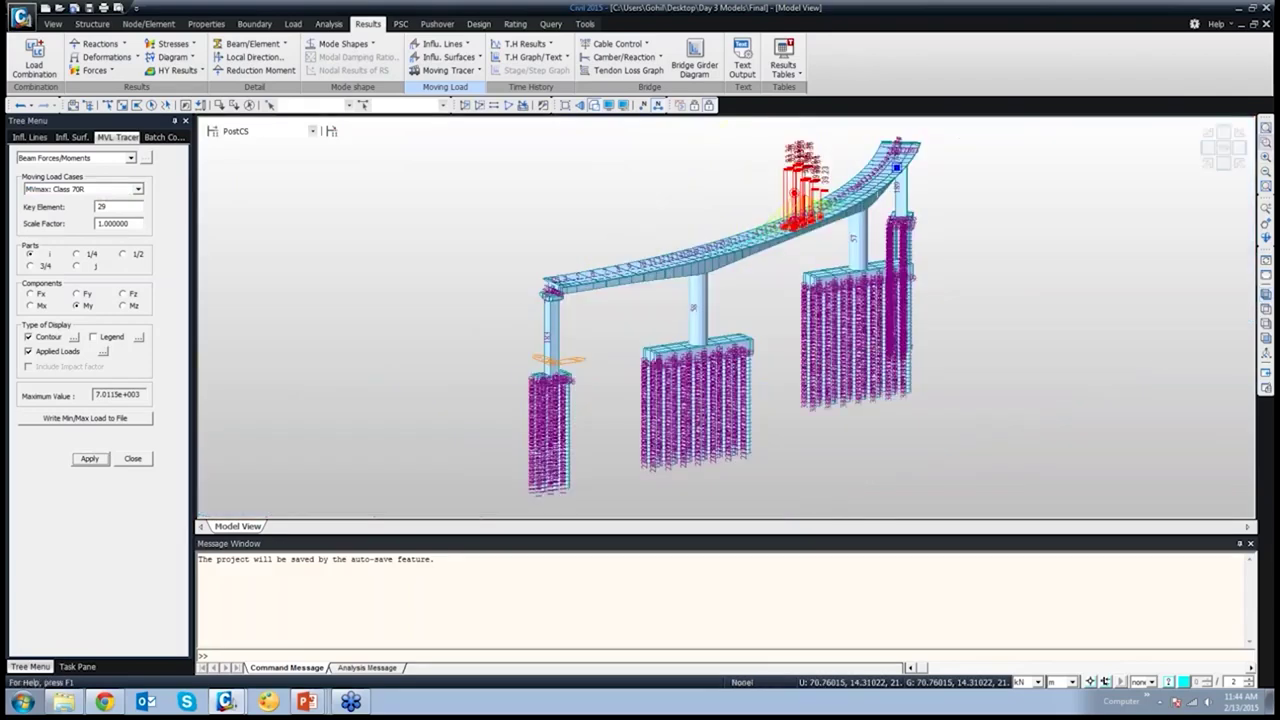
left_click_drag(762, 133, 870, 245)
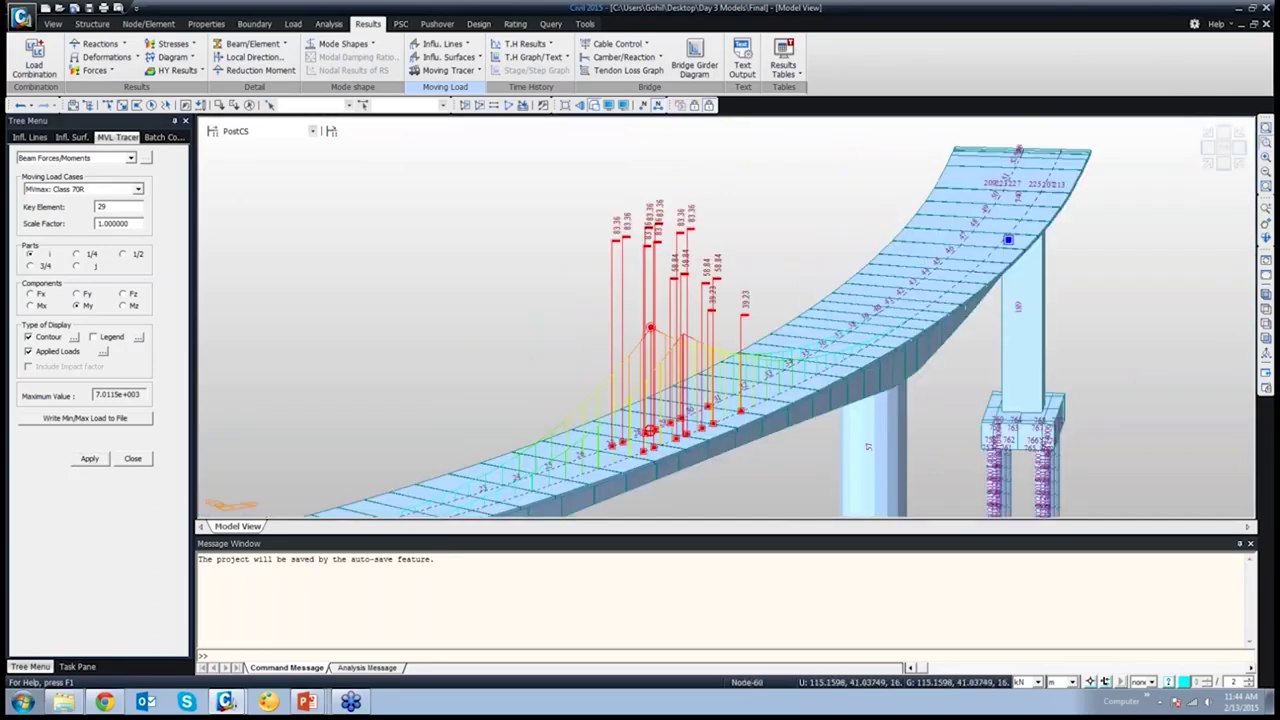
Set the force unit to tonf and frame the Class 70R wheel loads on the deck
left_click(1038, 681)
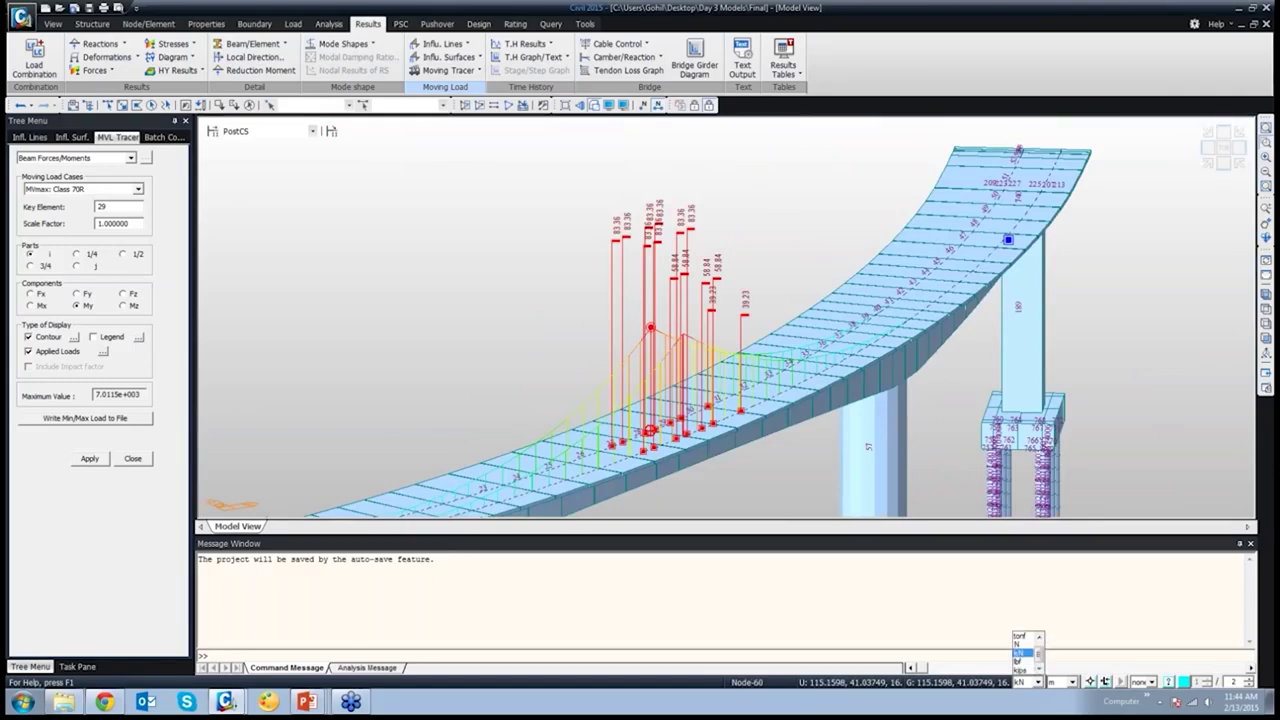
left_click(1020, 636)
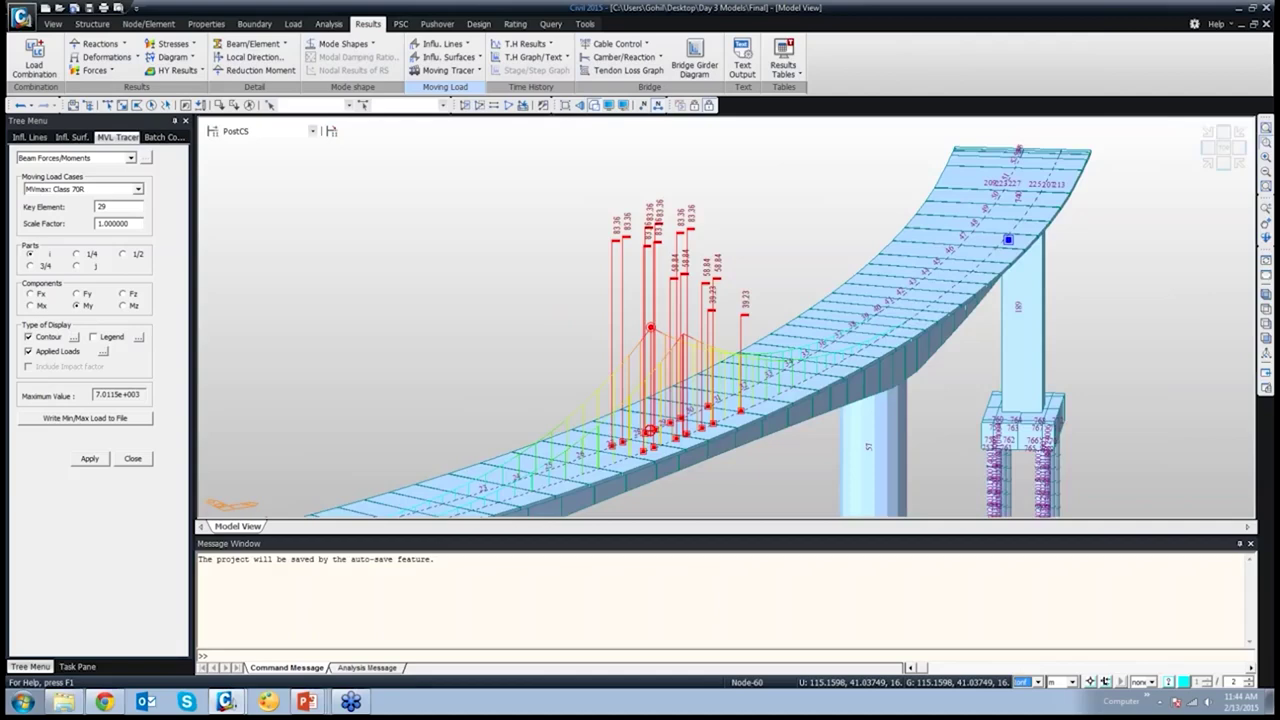
scroll(980, 171, "down", 3)
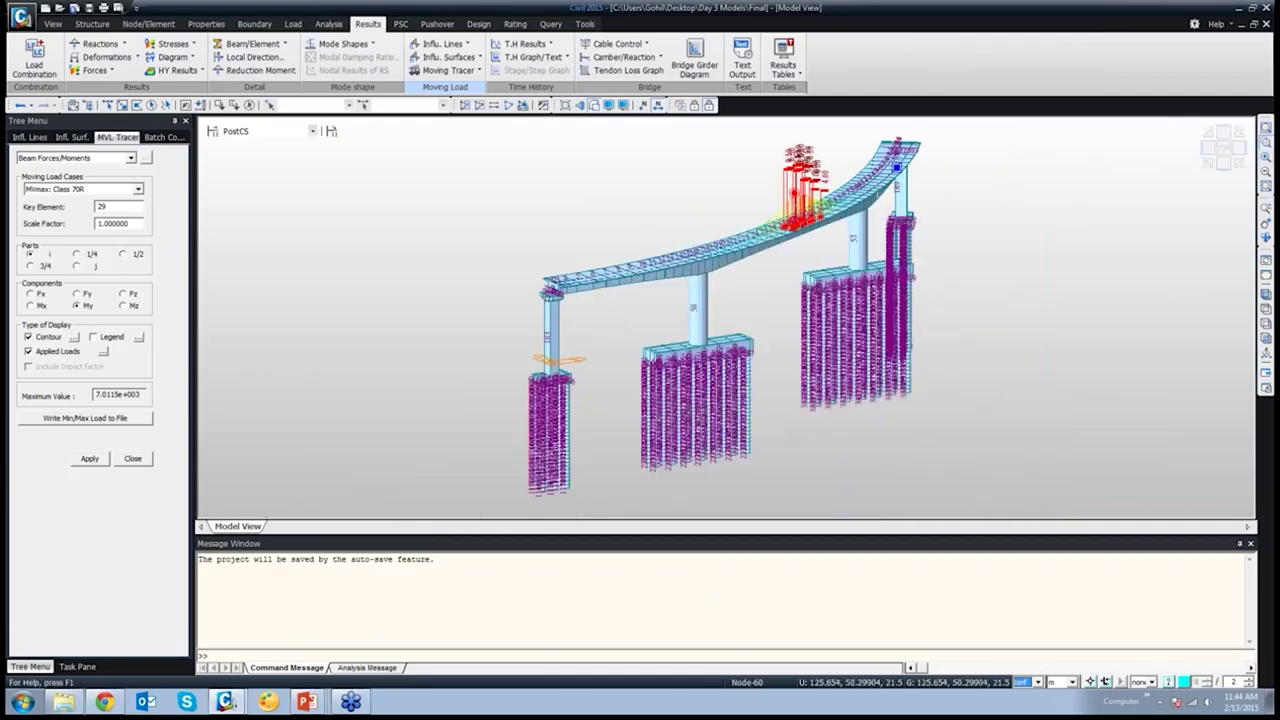
scroll(848, 148, "up", 3)
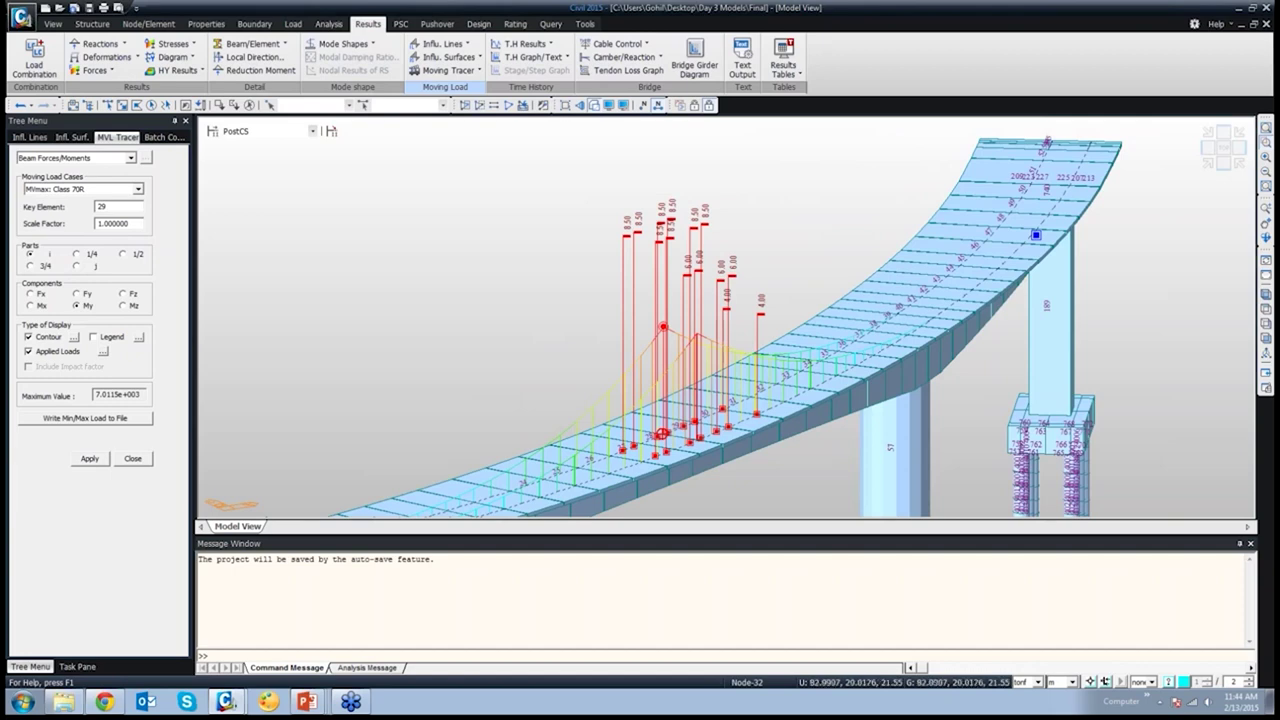
middle_click_drag(700, 420, 801, 238)
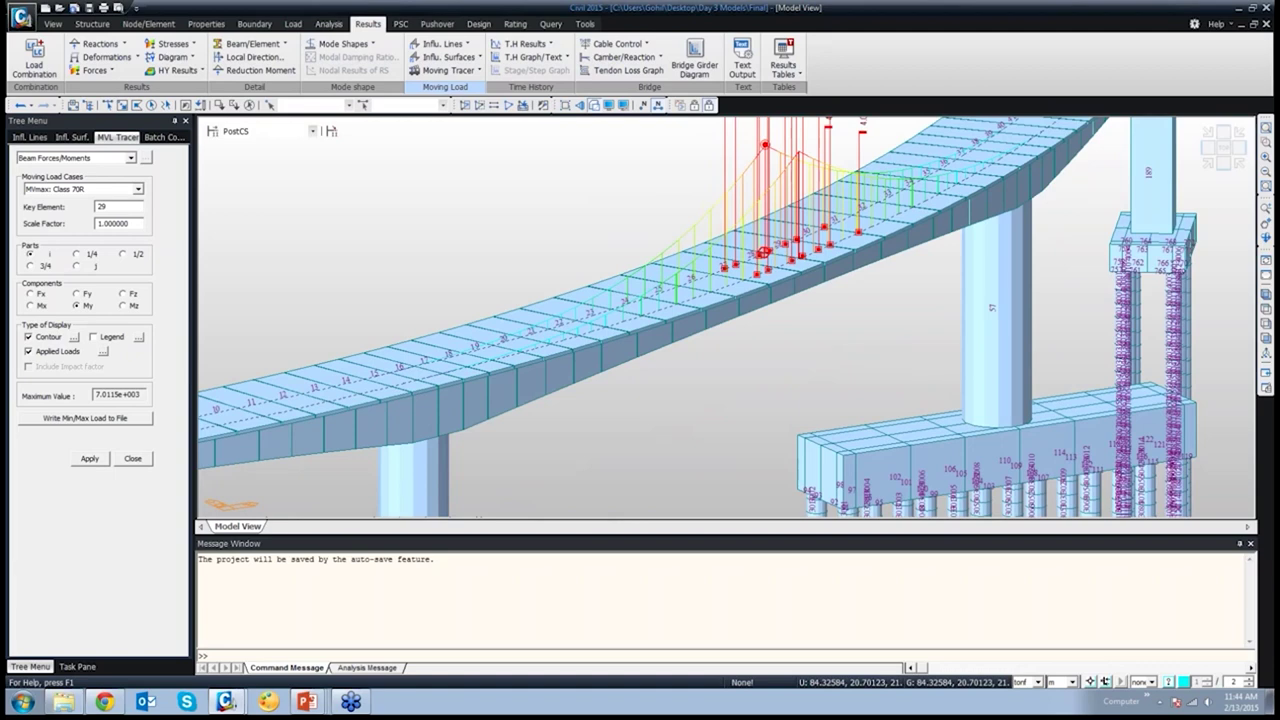
middle_click_drag(459, 270, 475, 381)
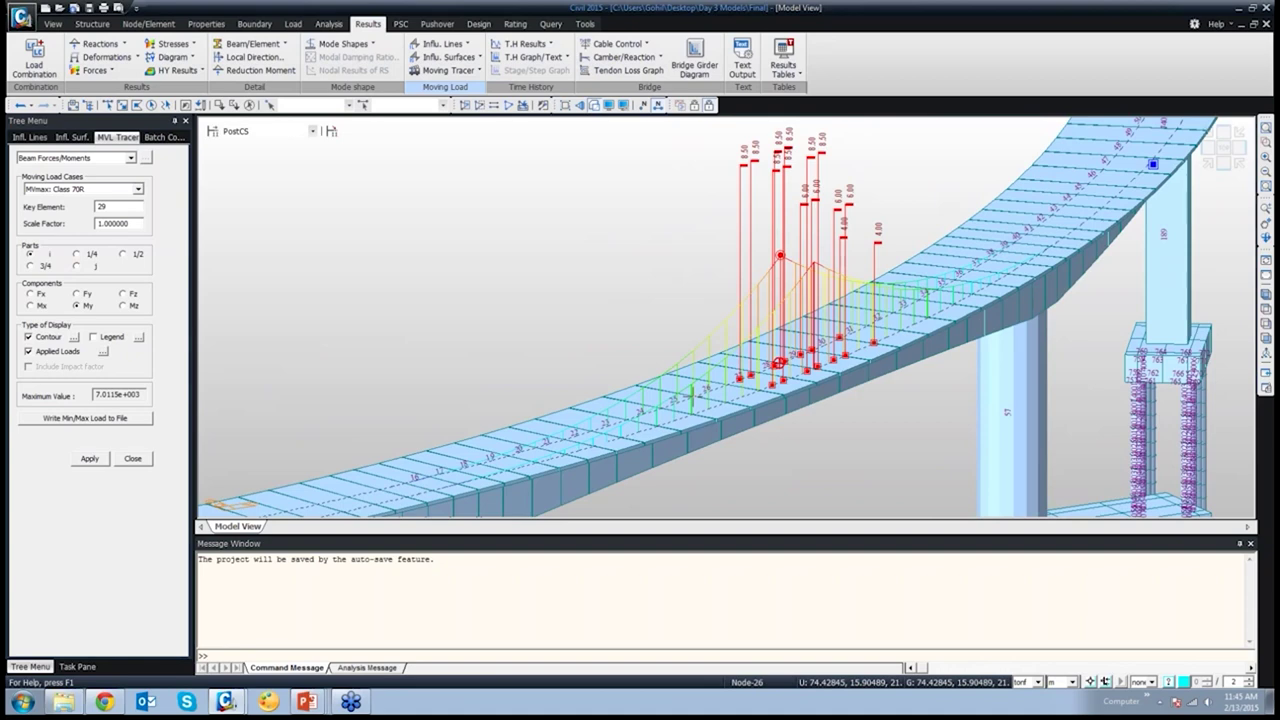
middle_click_drag(1153, 262, 1125, 293)
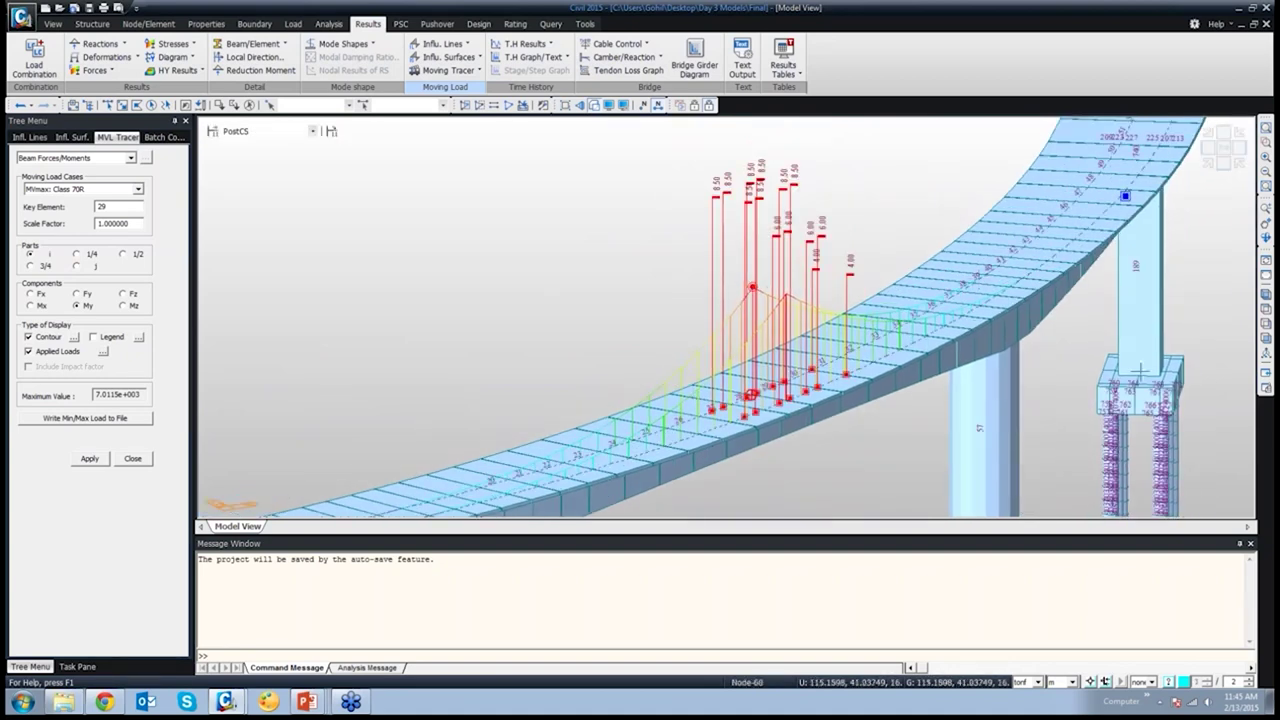
Save the current moving load tracer view as a dynamic report image named 2
right_click(478, 210)
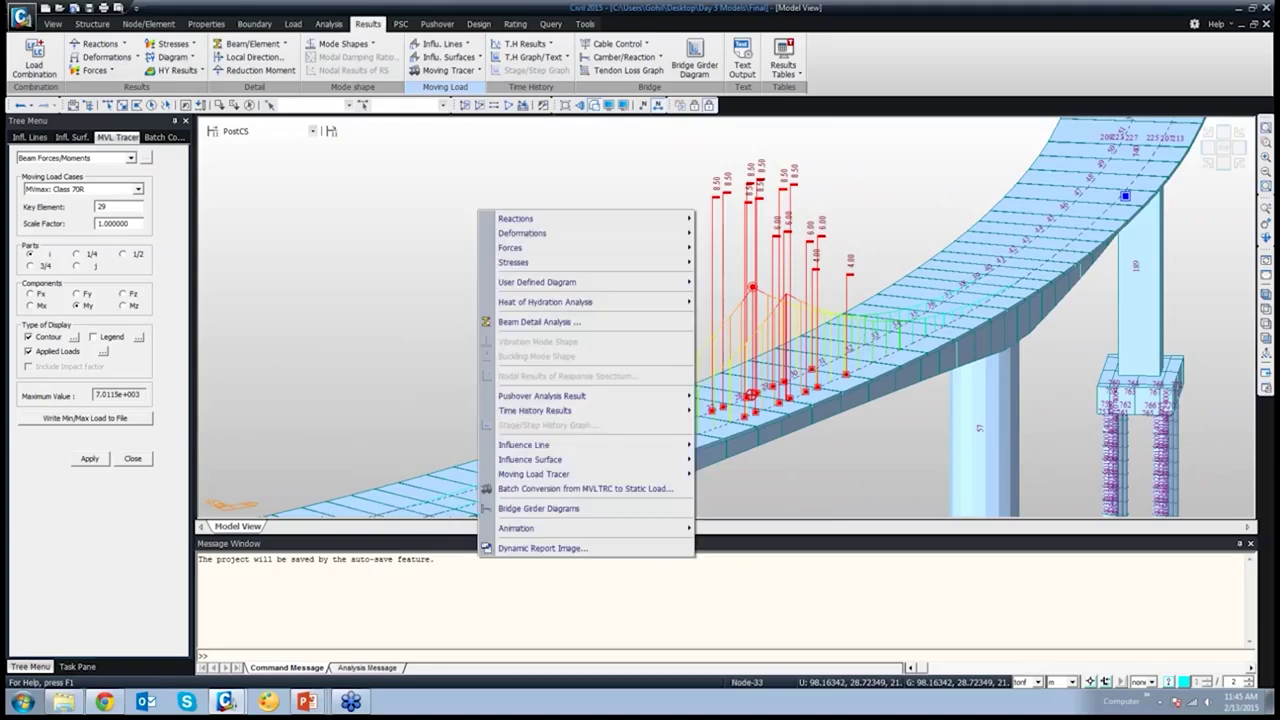
left_click(540, 548)
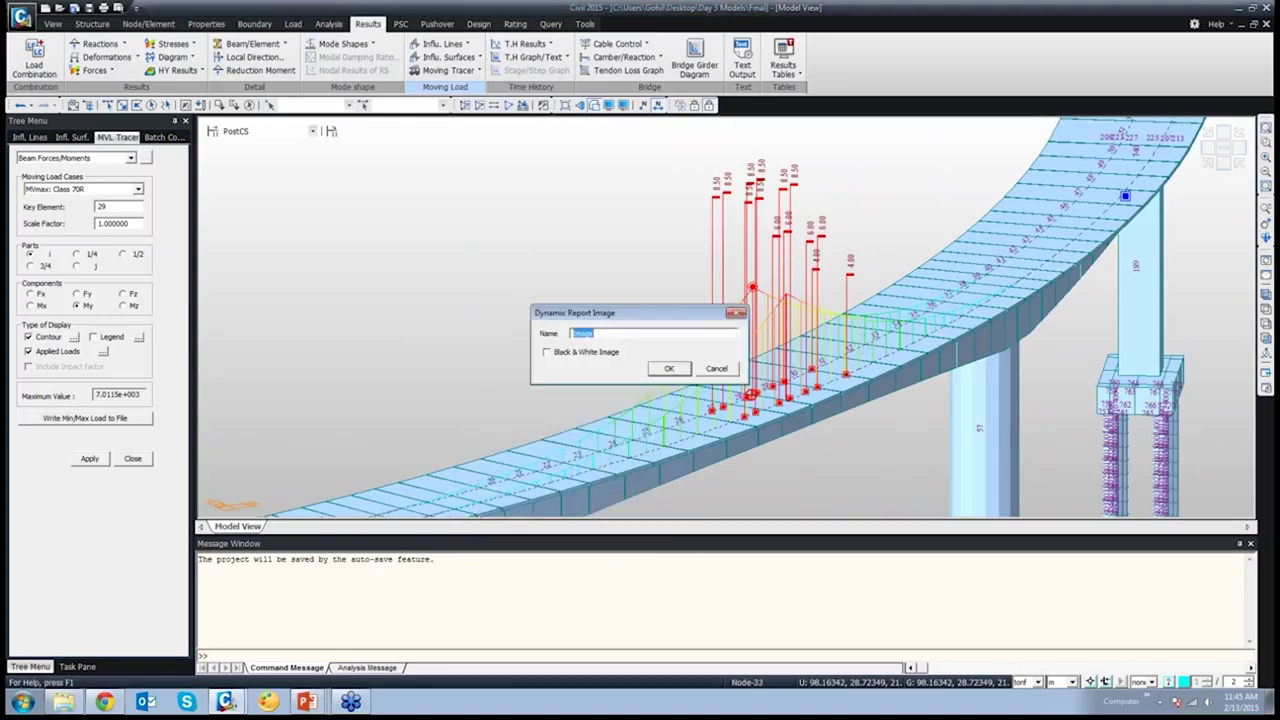
type("2")
key("Return")
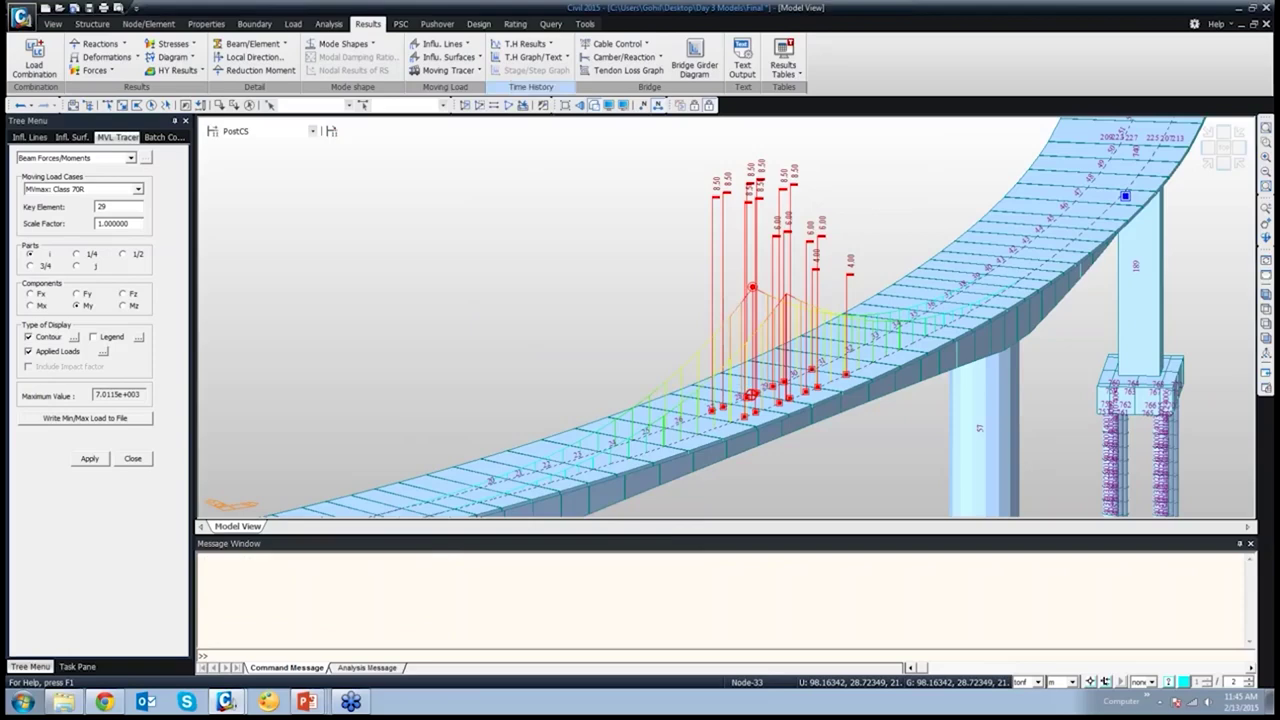
Start the Dynamic Report Generator with a new document
left_click(584, 23)
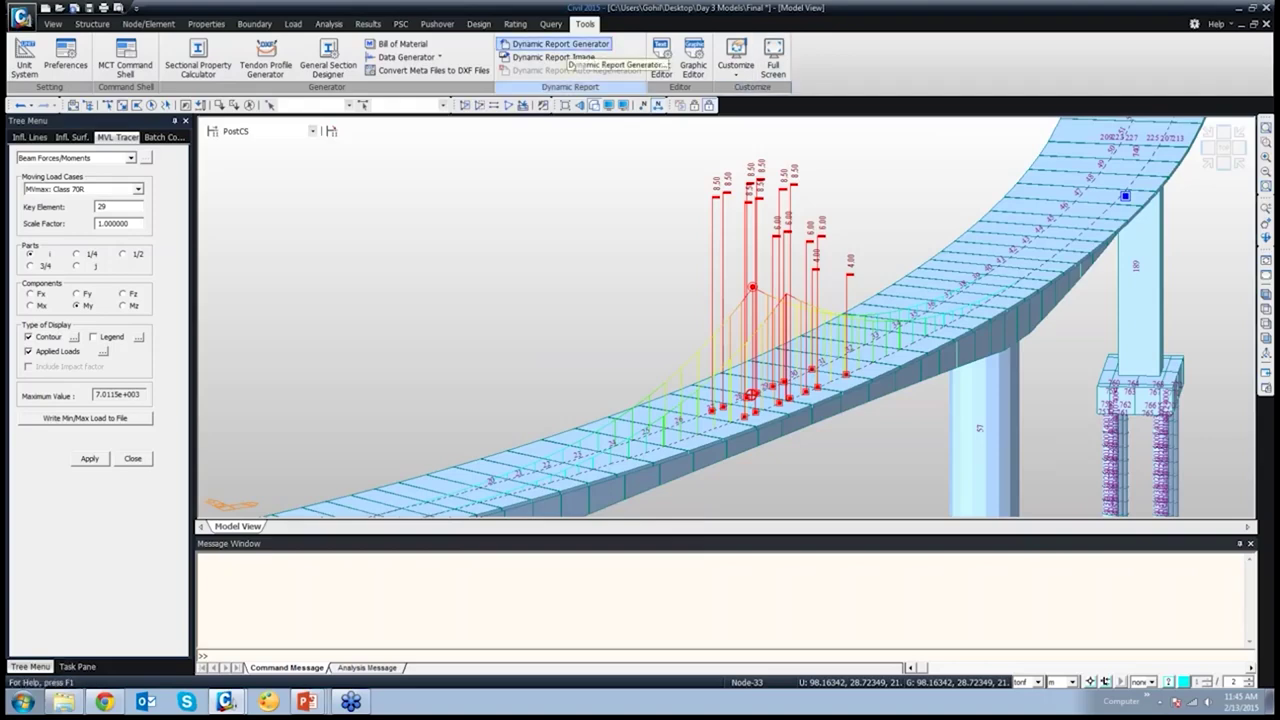
left_click(558, 44)
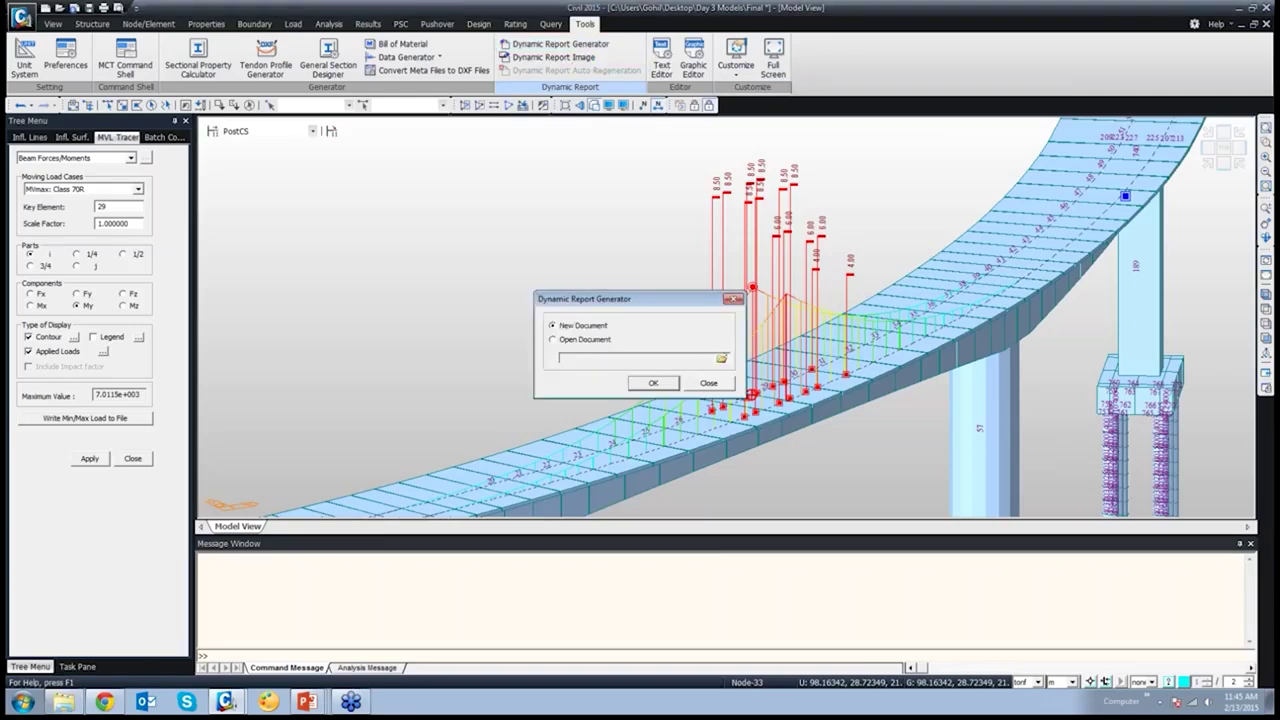
left_click(653, 383)
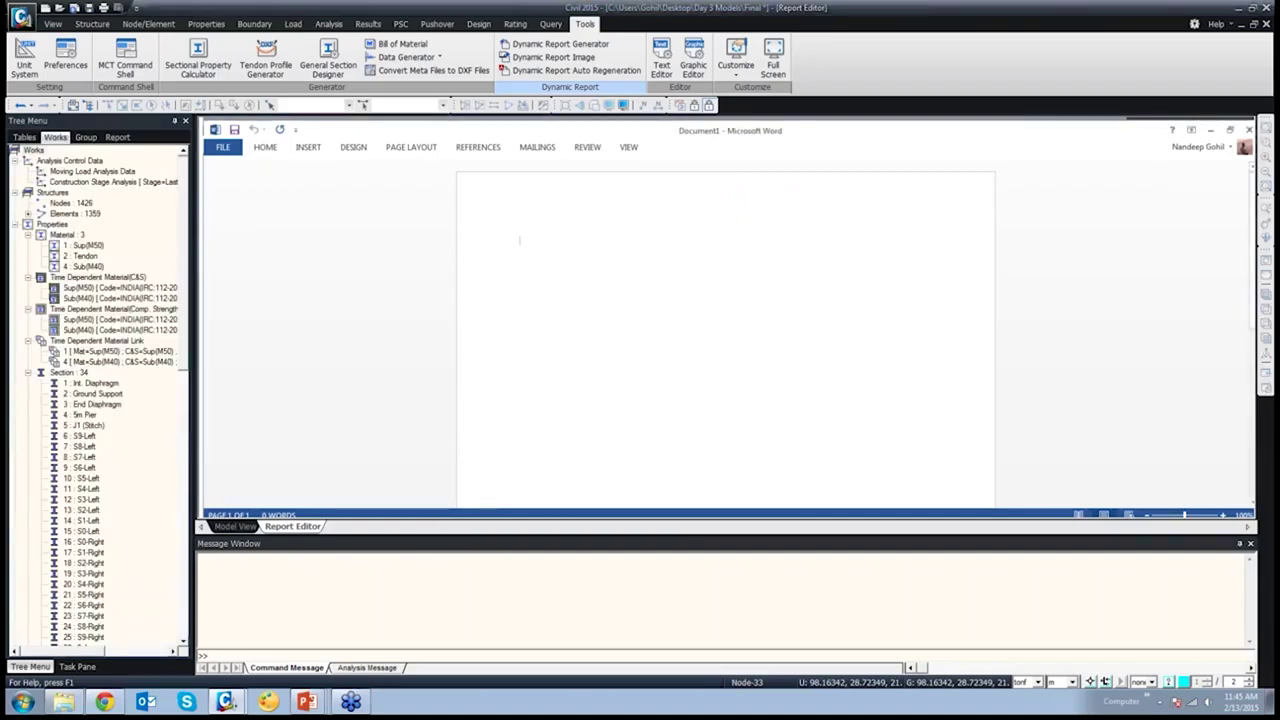
Write the line "End support pier view for balanced cantilever bridge." at the start of the report document
type("End support pier view for balanced cantilever c")
type("ridge.")
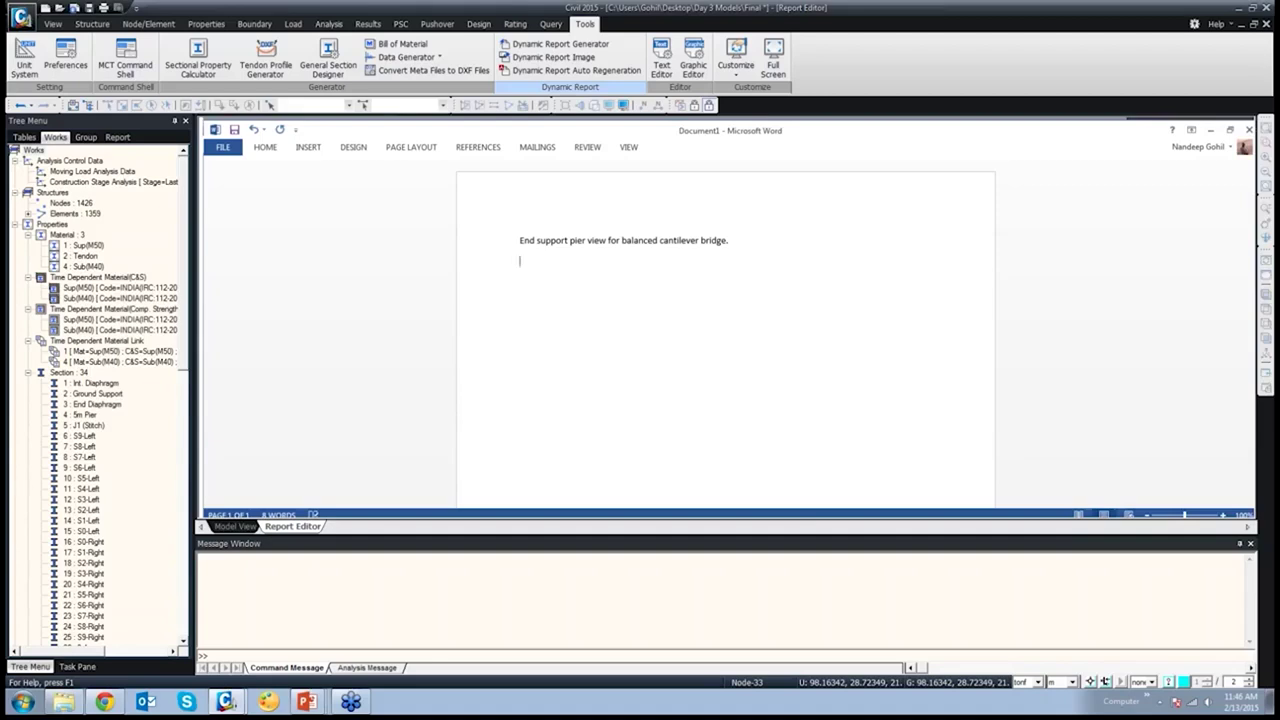
key("Return")
Insert the user-defined images Image 1 and Image2 below the introductory line in the report
left_click(117, 137)
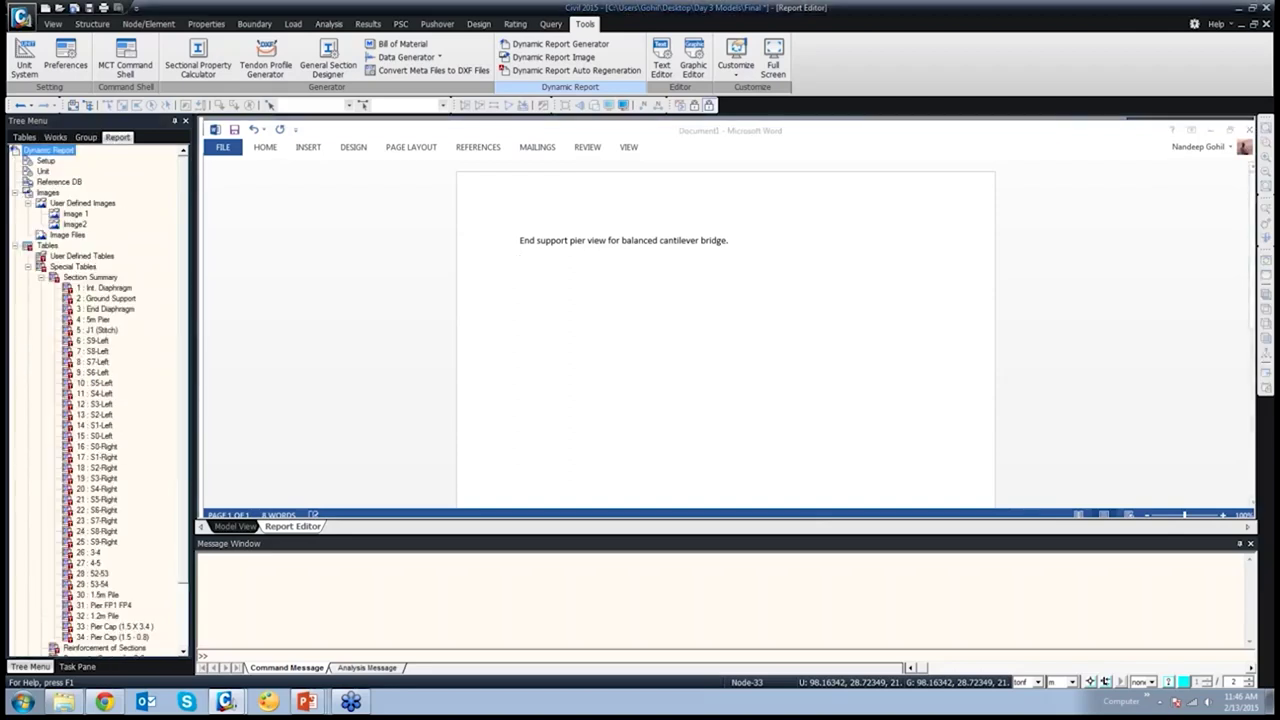
left_click(75, 213)
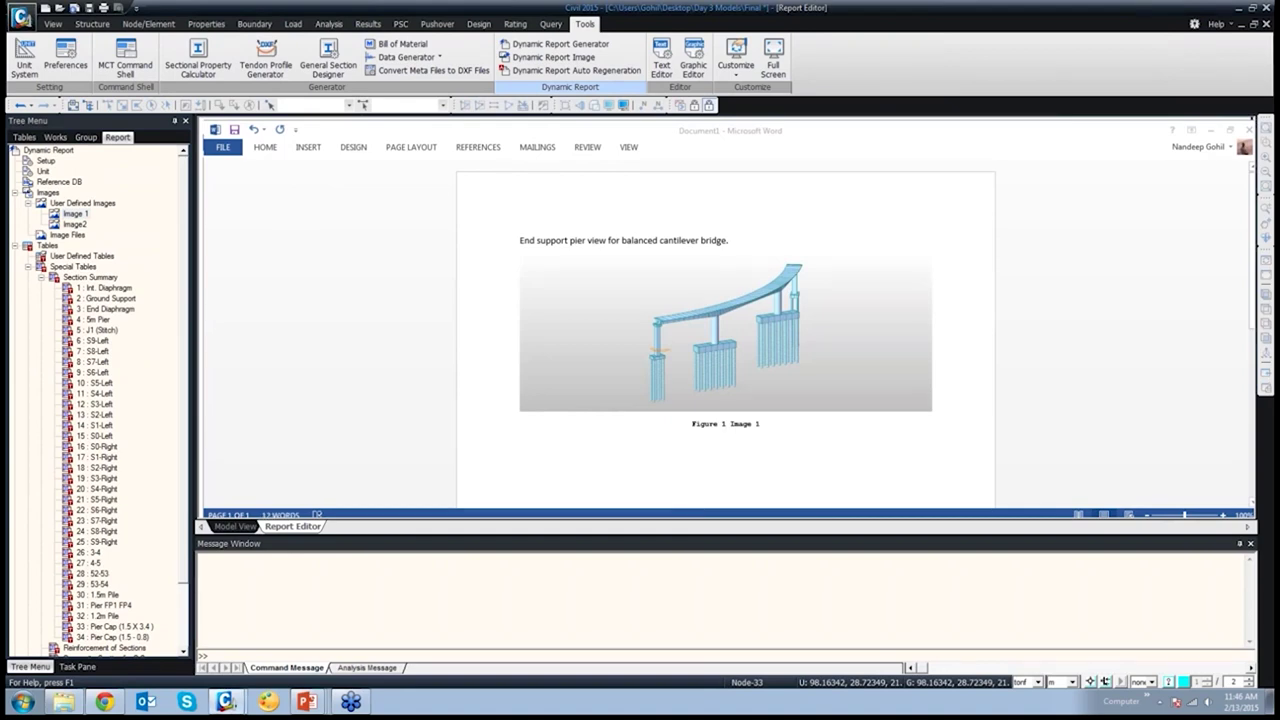
left_click(75, 224)
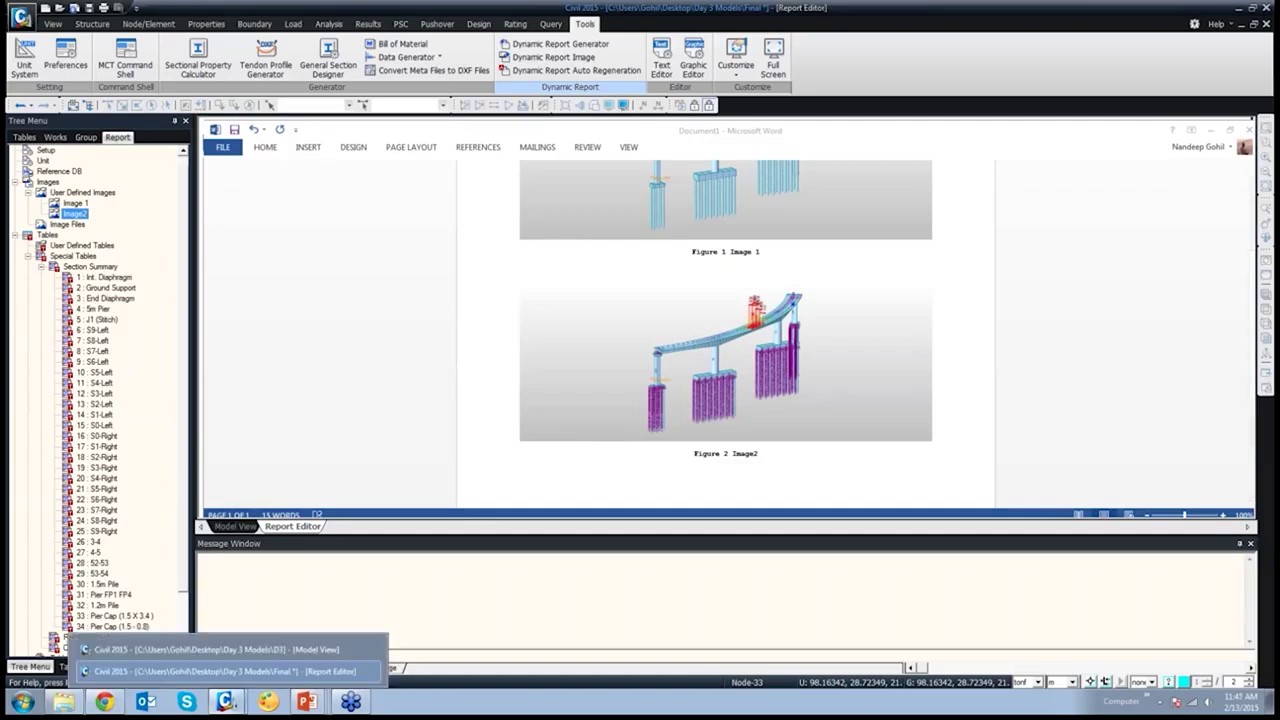
Close the report editor of the Final model
right_click(306, 529)
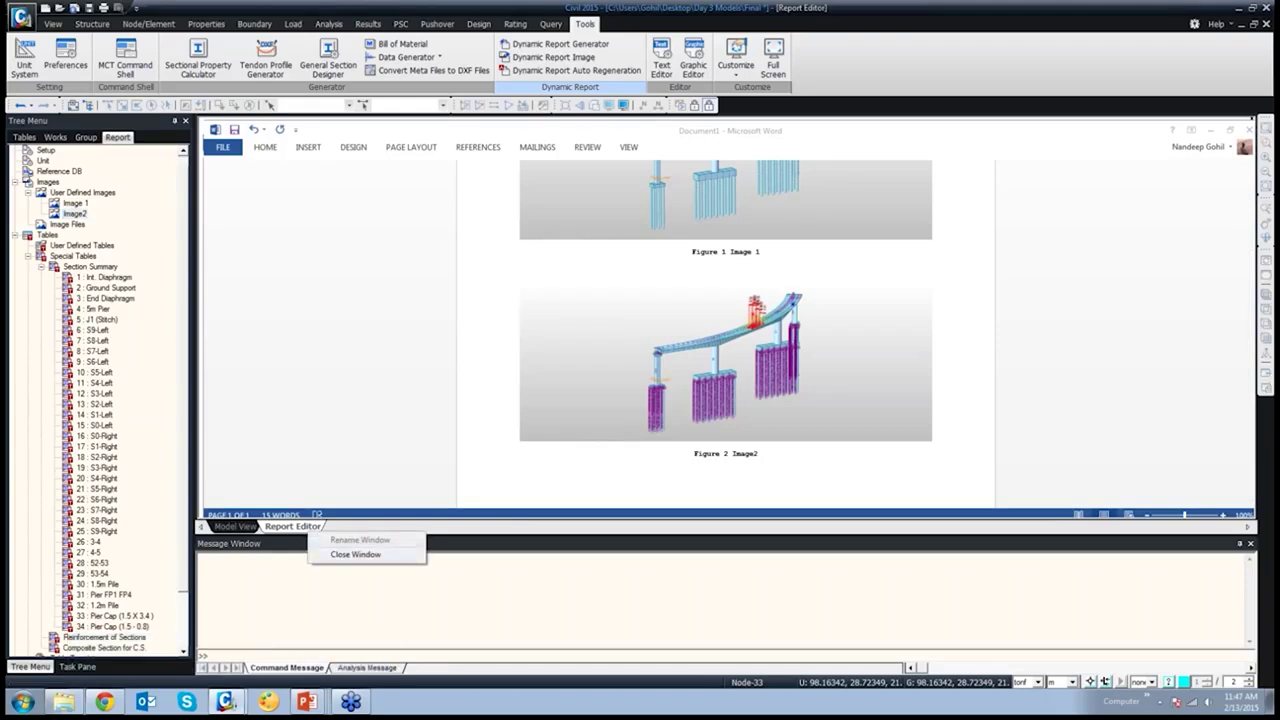
left_click(355, 554)
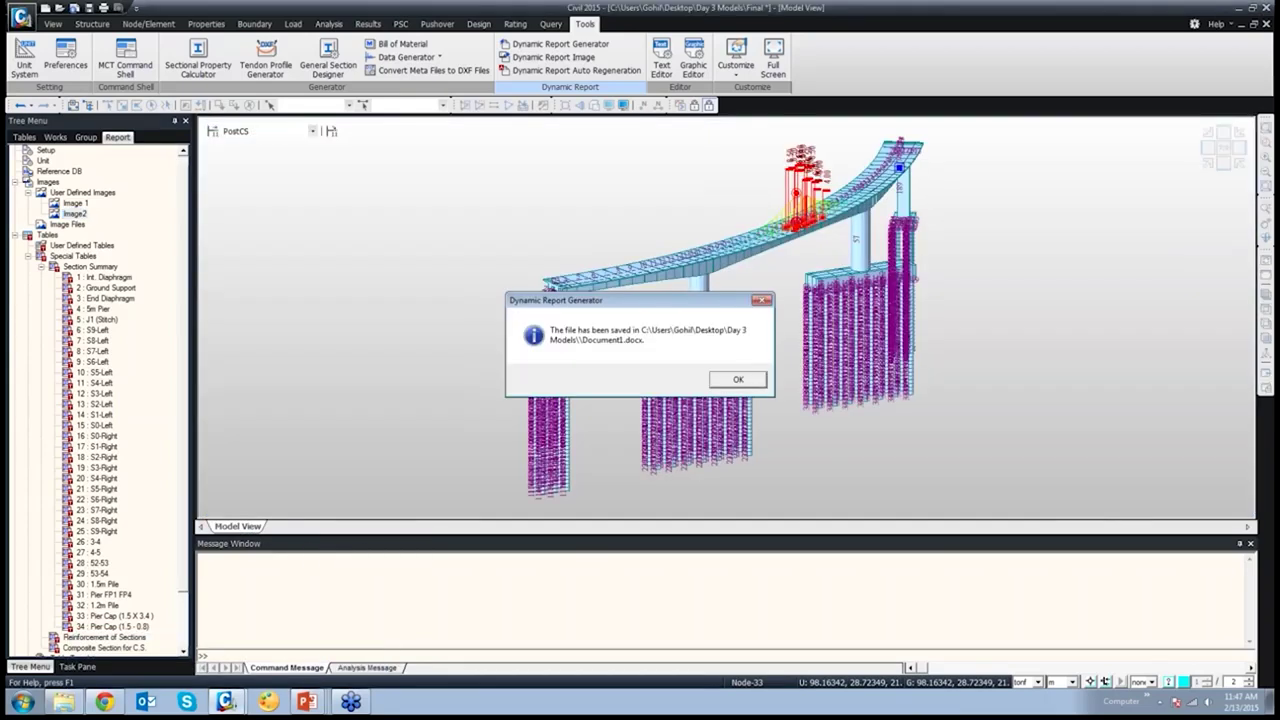
left_click(738, 379)
Switch to the D3 model at full window size and show the bridge in isometric view
mouse_move(226, 701)
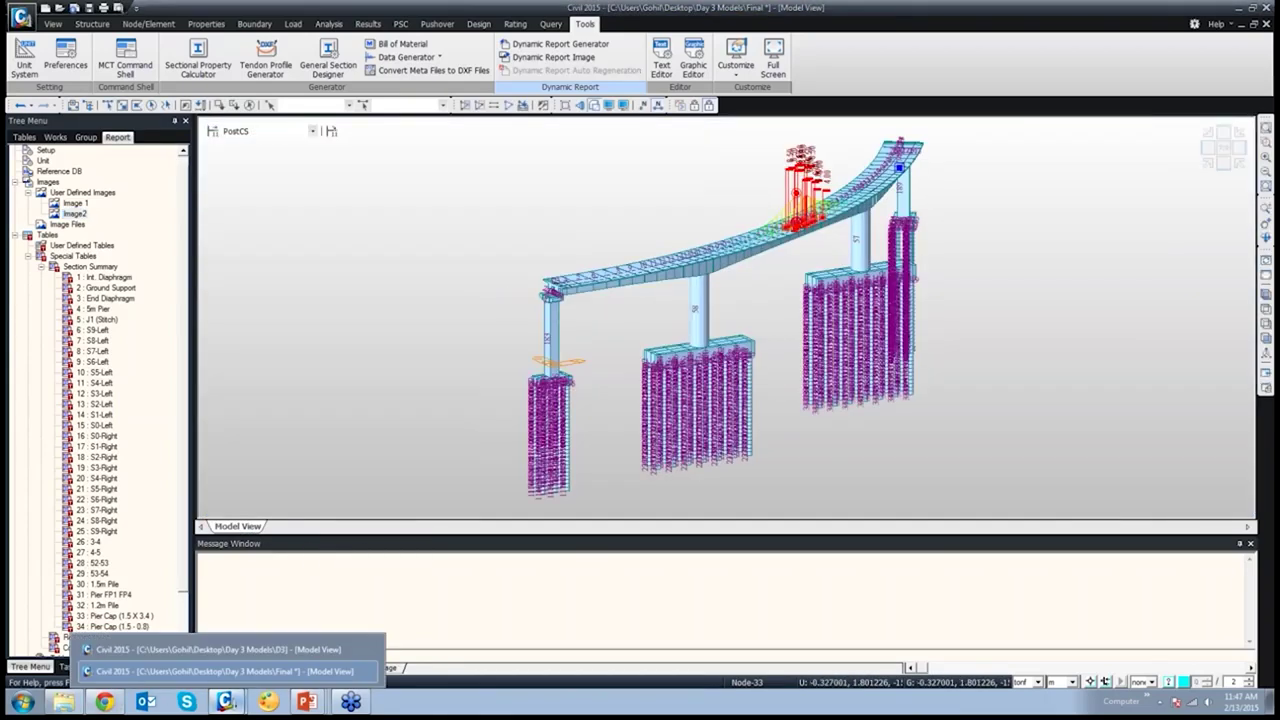
left_click(220, 650)
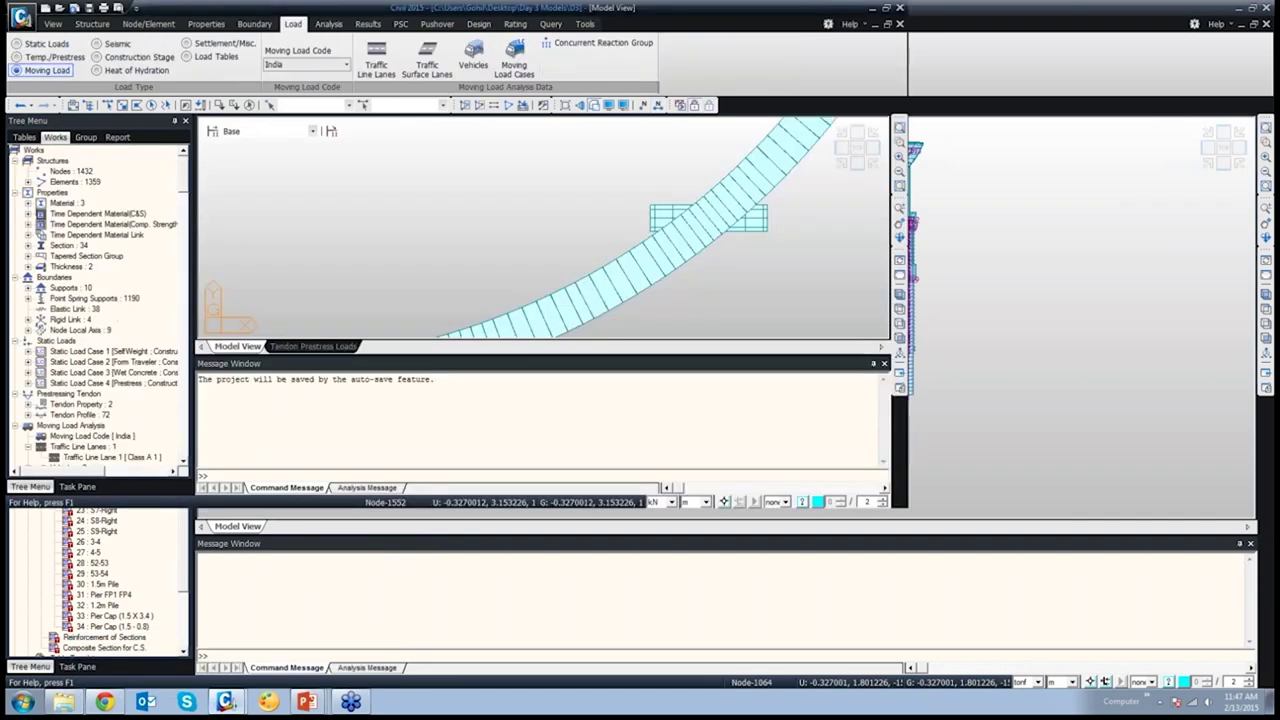
left_click(885, 23)
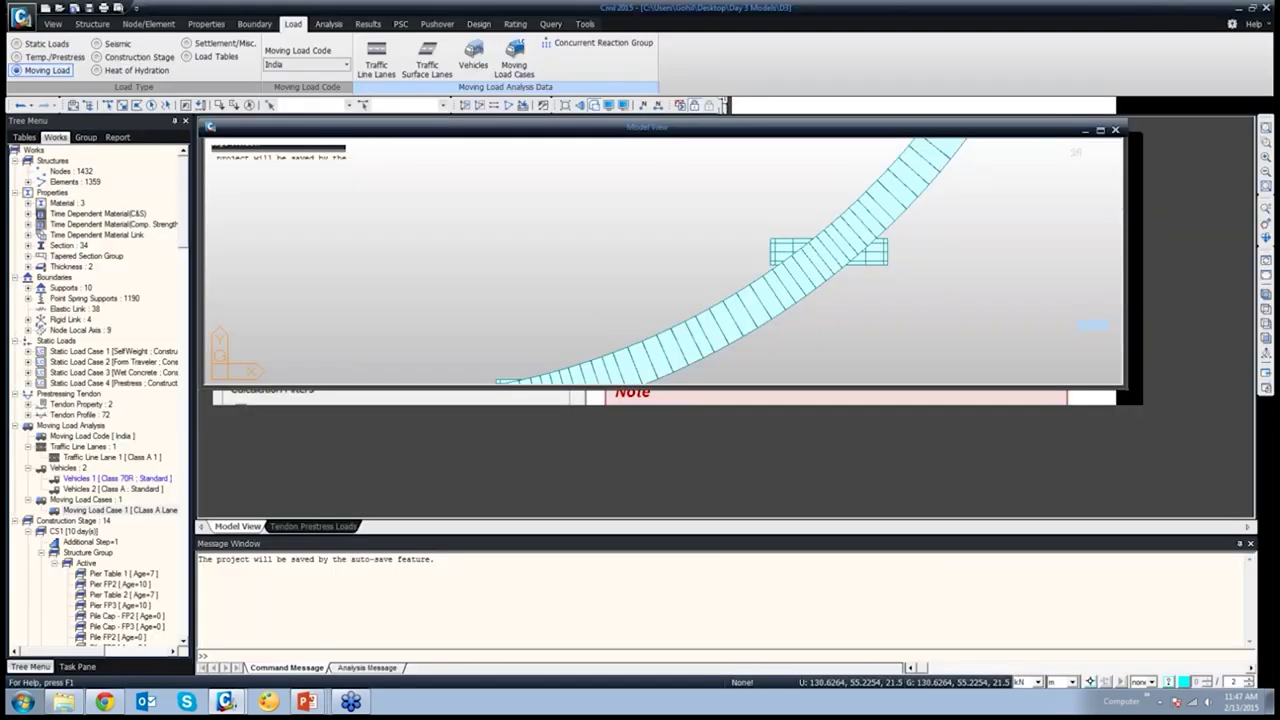
left_click(1100, 130)
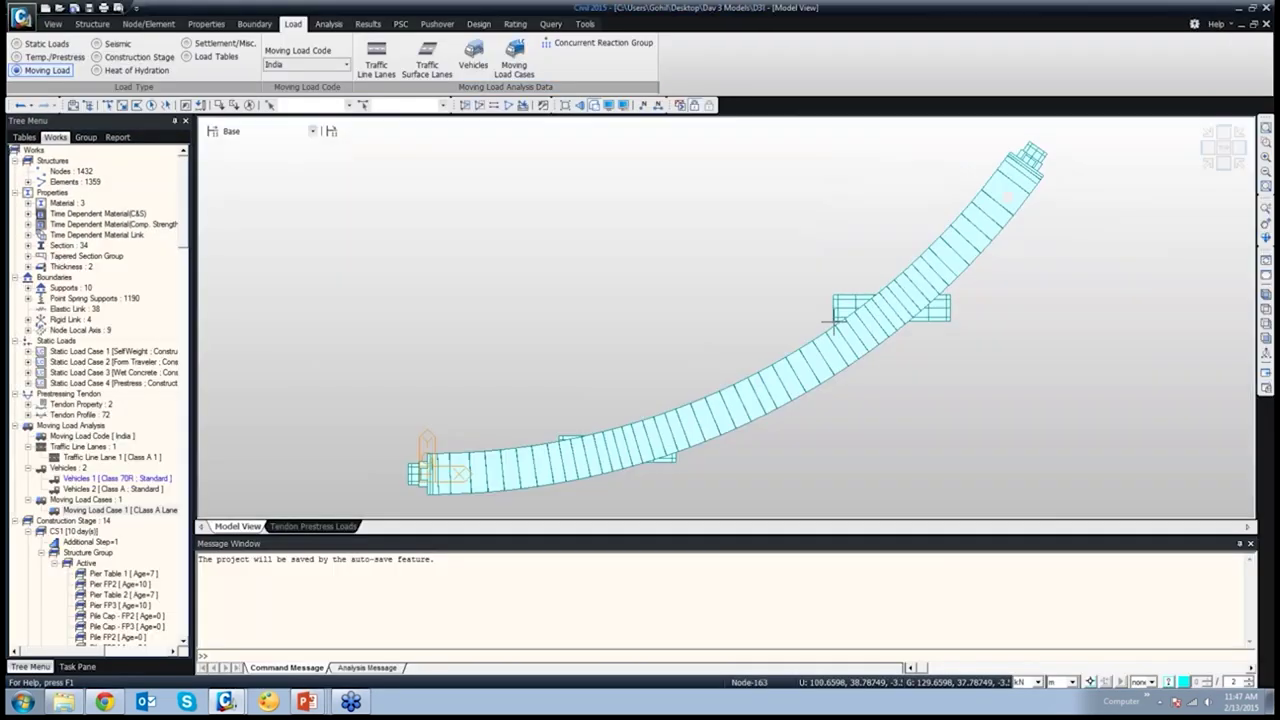
left_click(1266, 295)
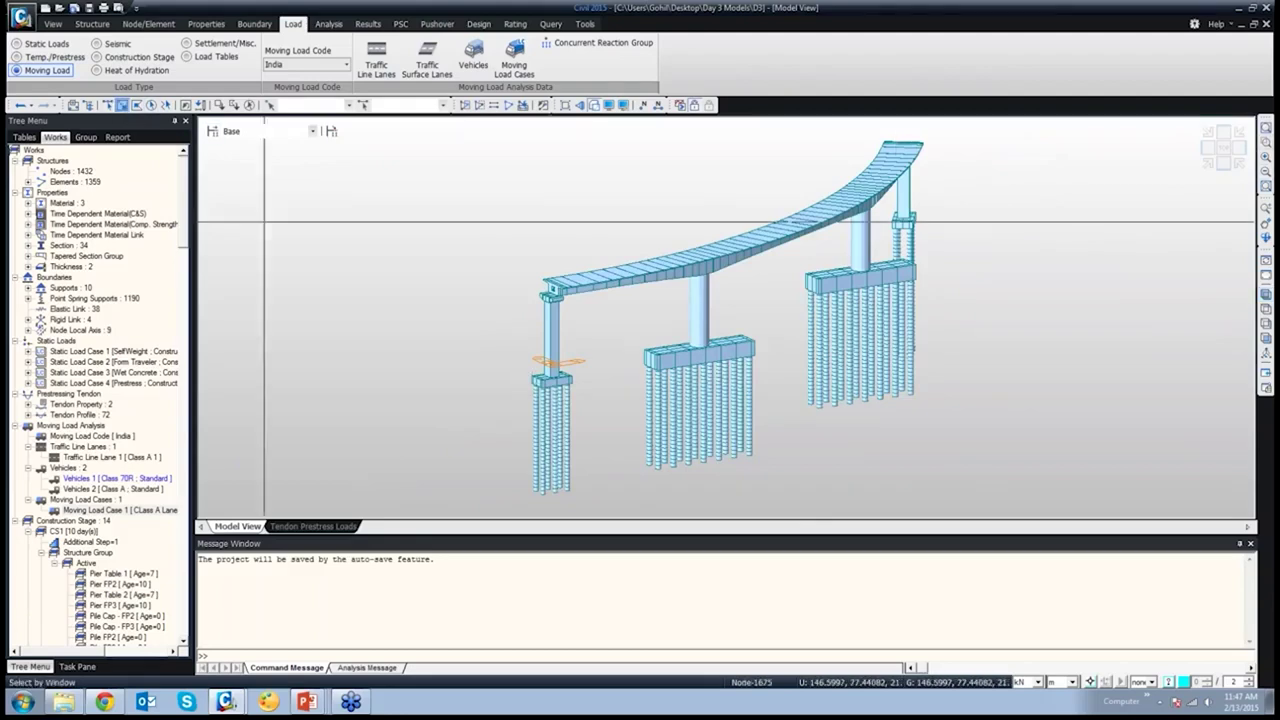
left_click(552, 320)
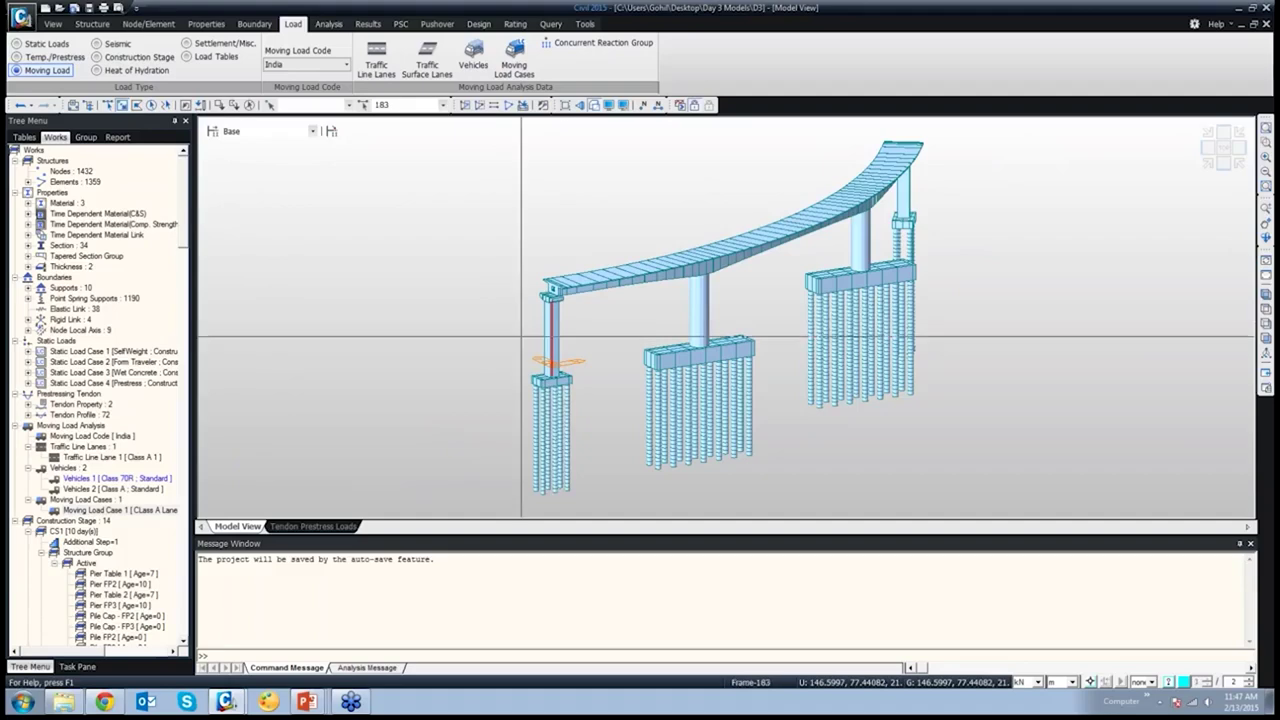
left_click(906, 197)
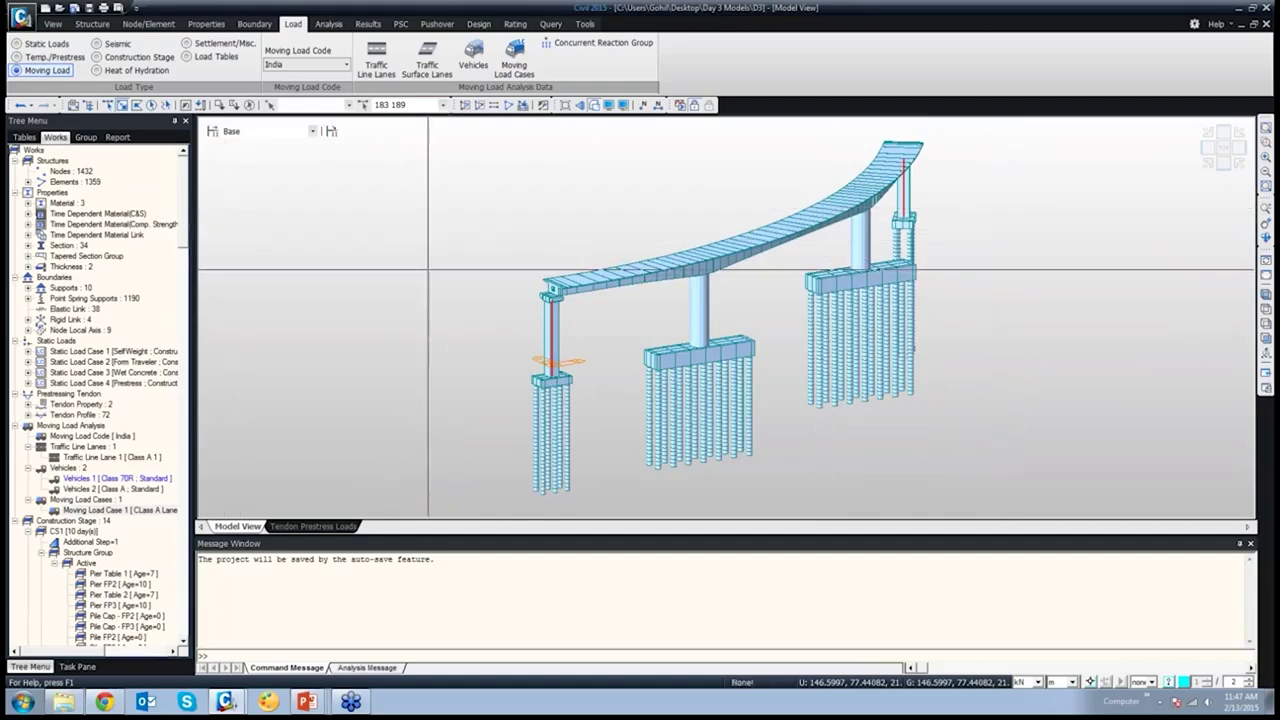
right_click(428, 269)
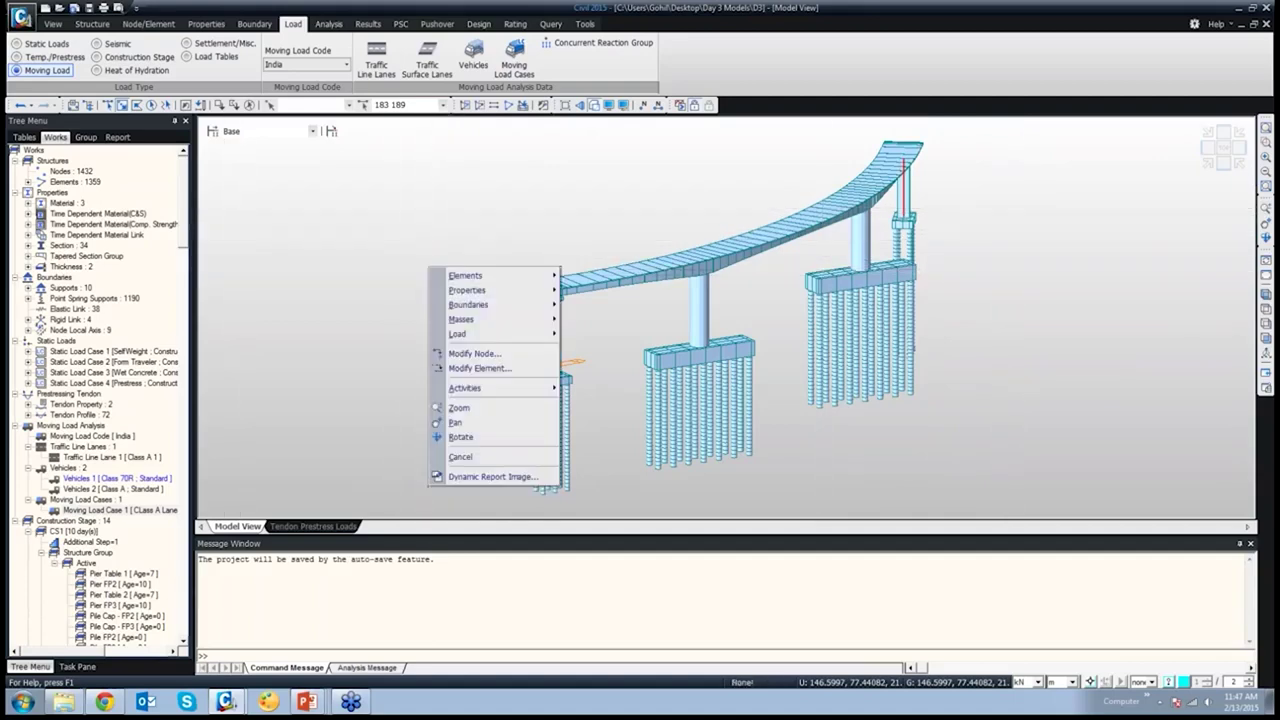
left_click(530, 130)
left_click(248, 105)
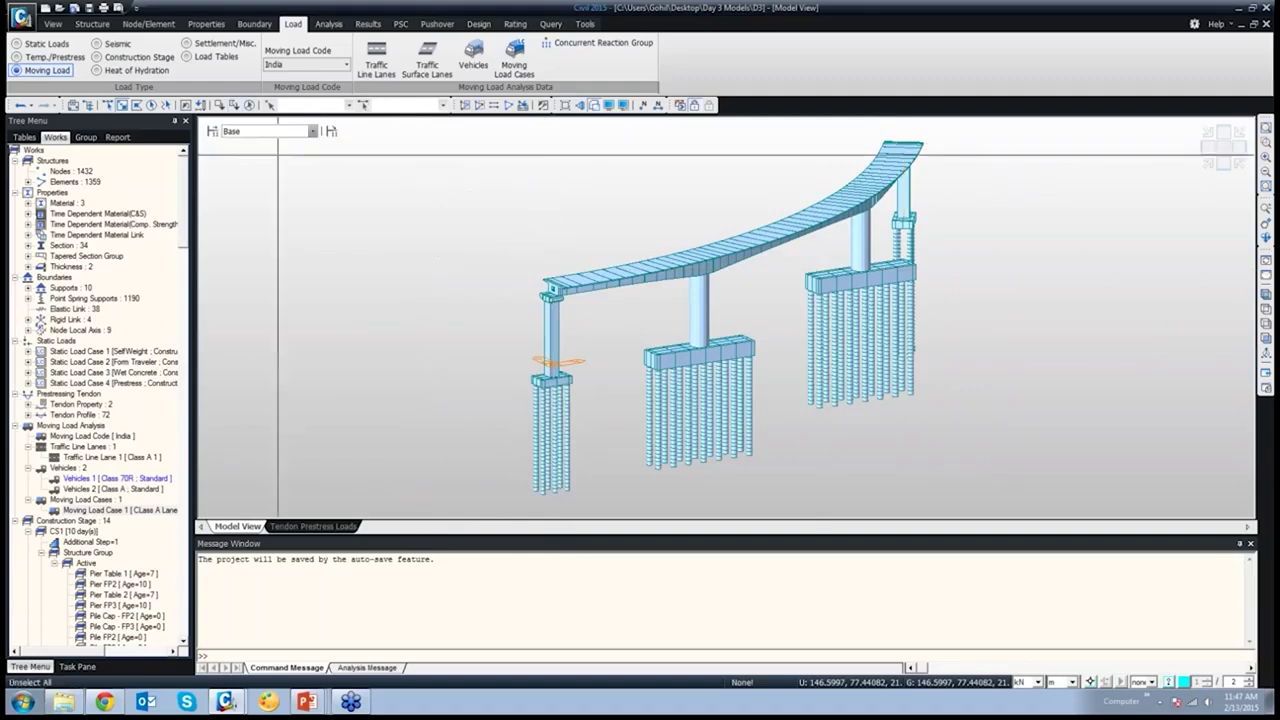
Save the isometric bridge view as a dynamic report image named Image
right_click(295, 223)
left_click(358, 548)
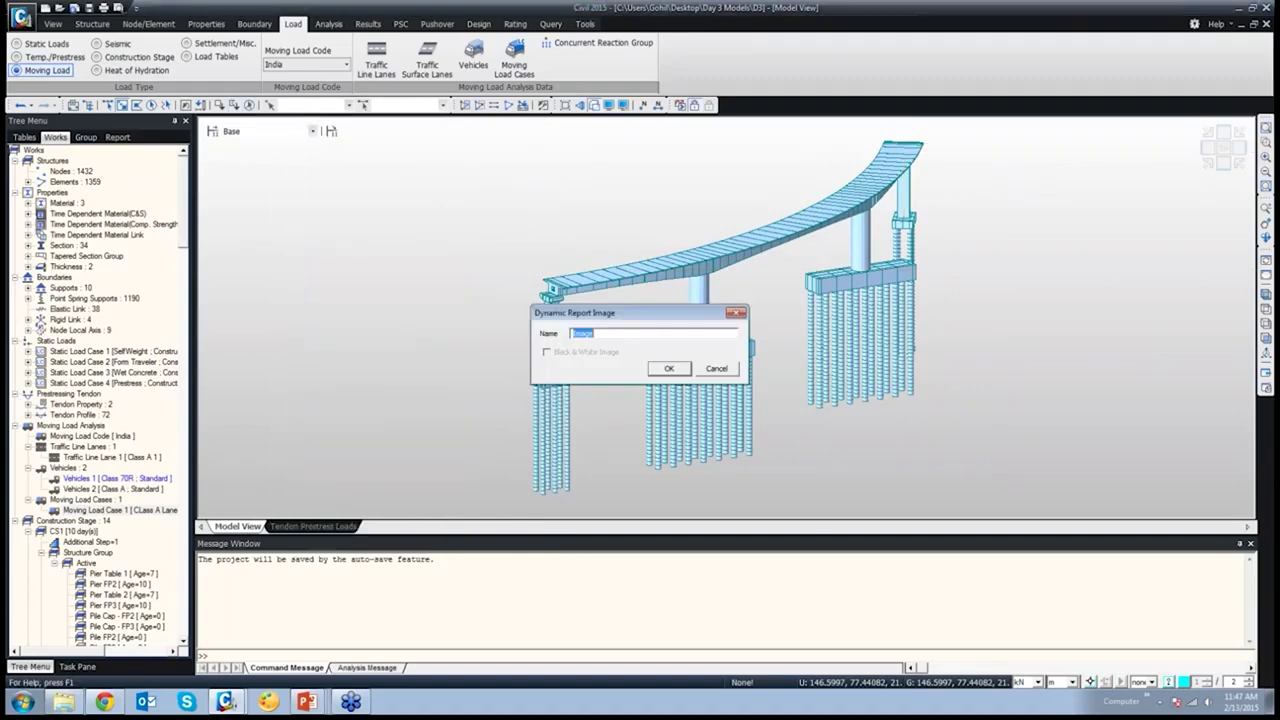
left_click(669, 368)
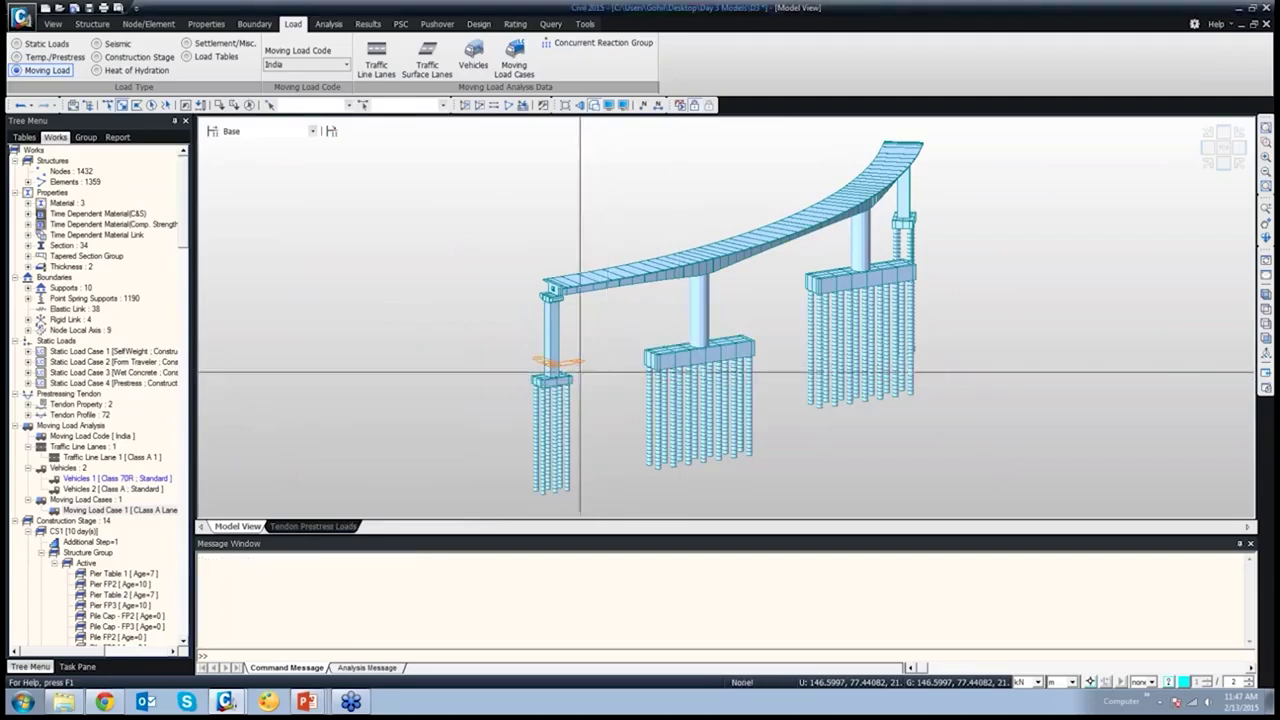
Start the Dynamic Report Generator with a new document and insert the user-defined image Image
left_click(585, 23)
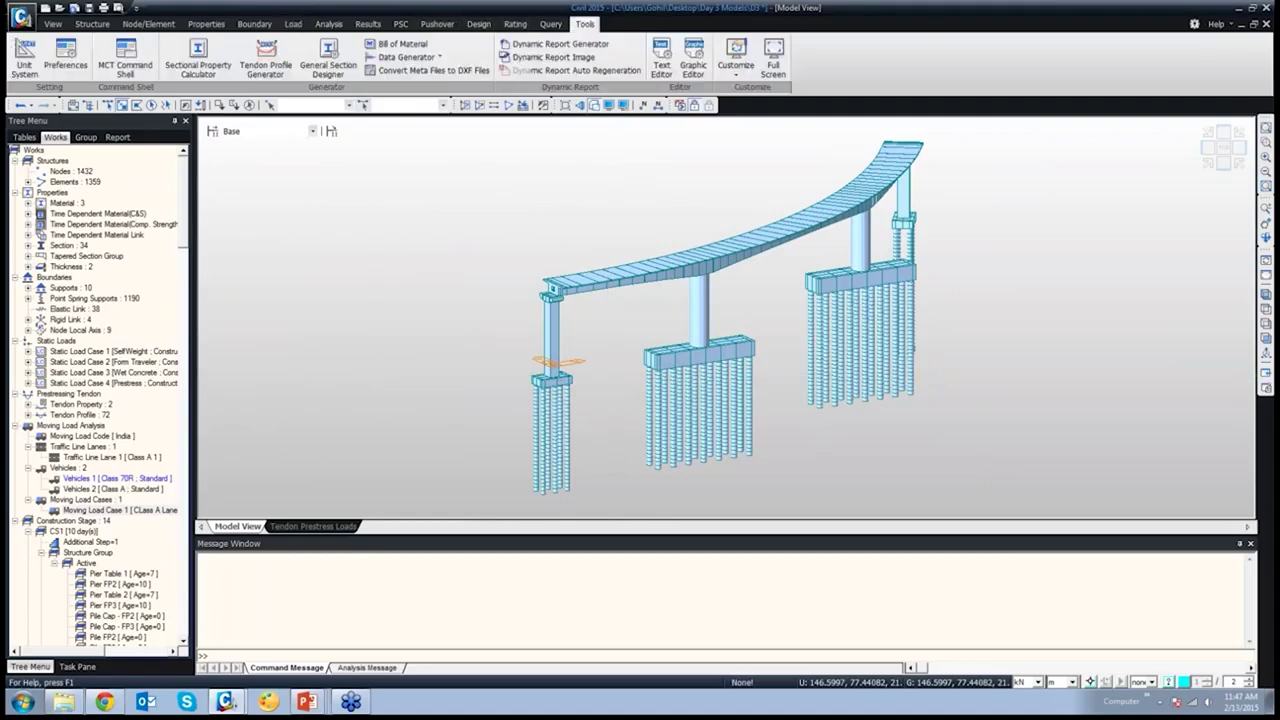
left_click(558, 44)
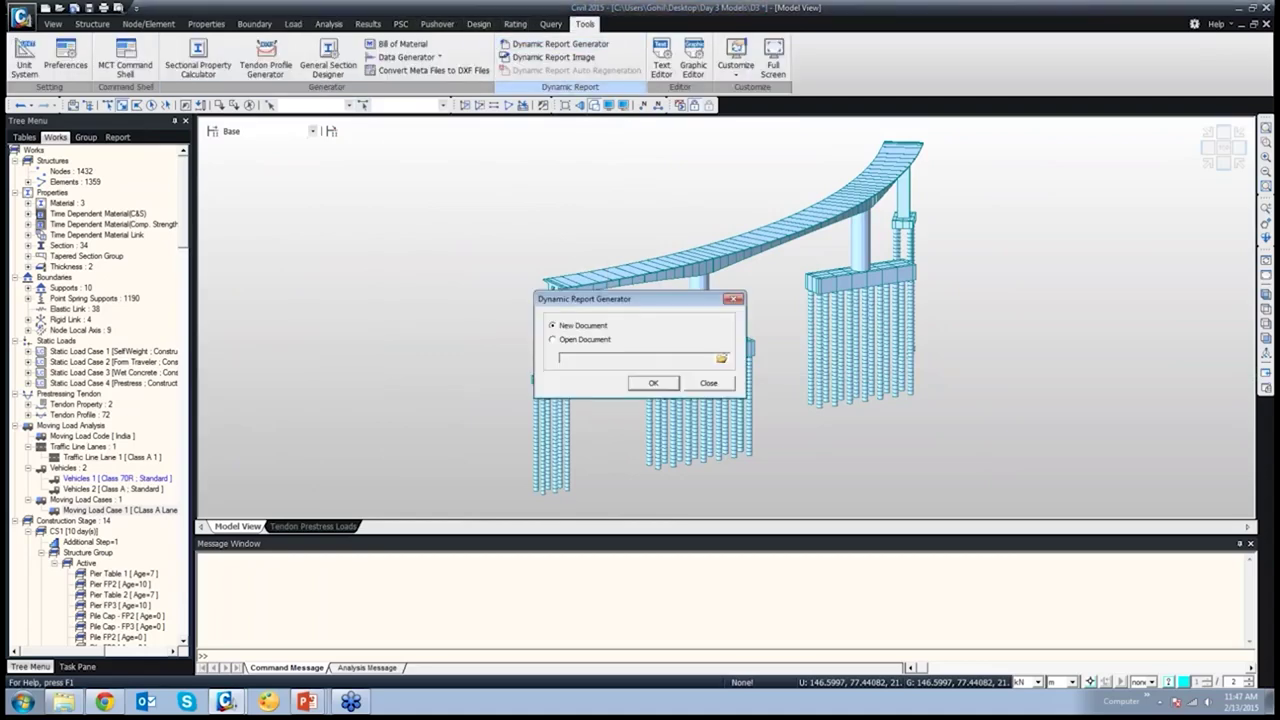
key("Return")
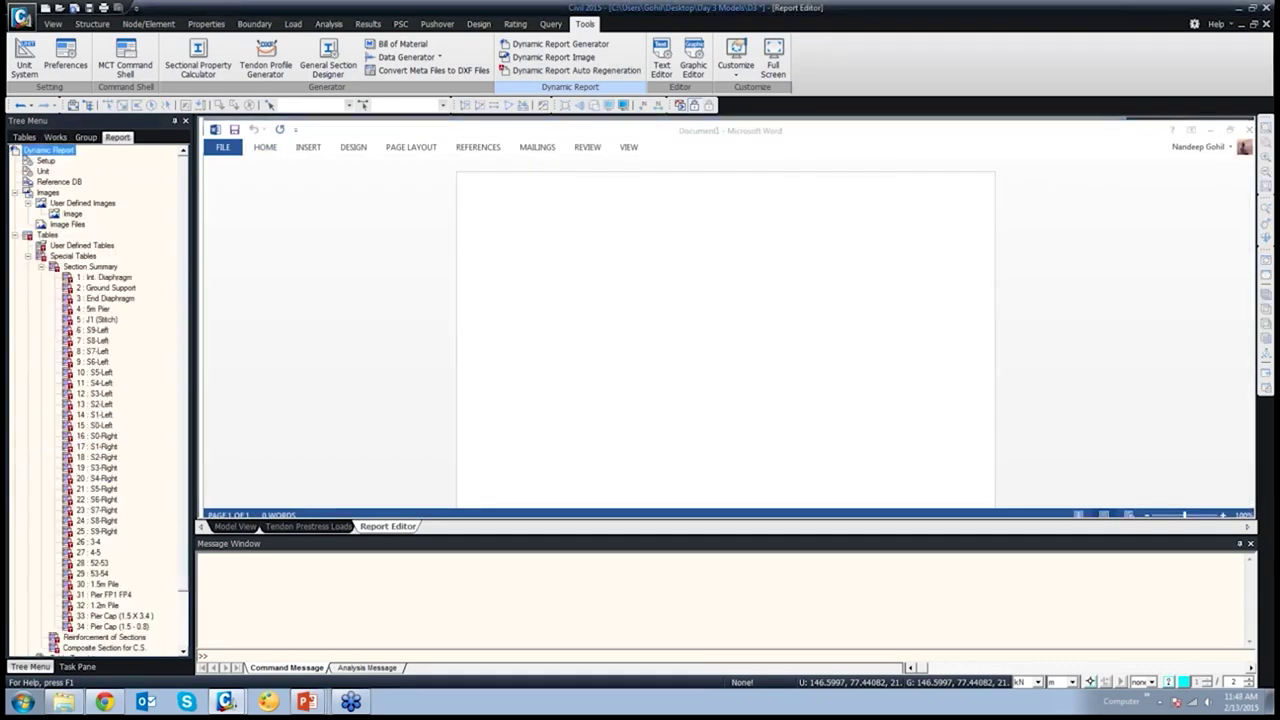
left_click(72, 213)
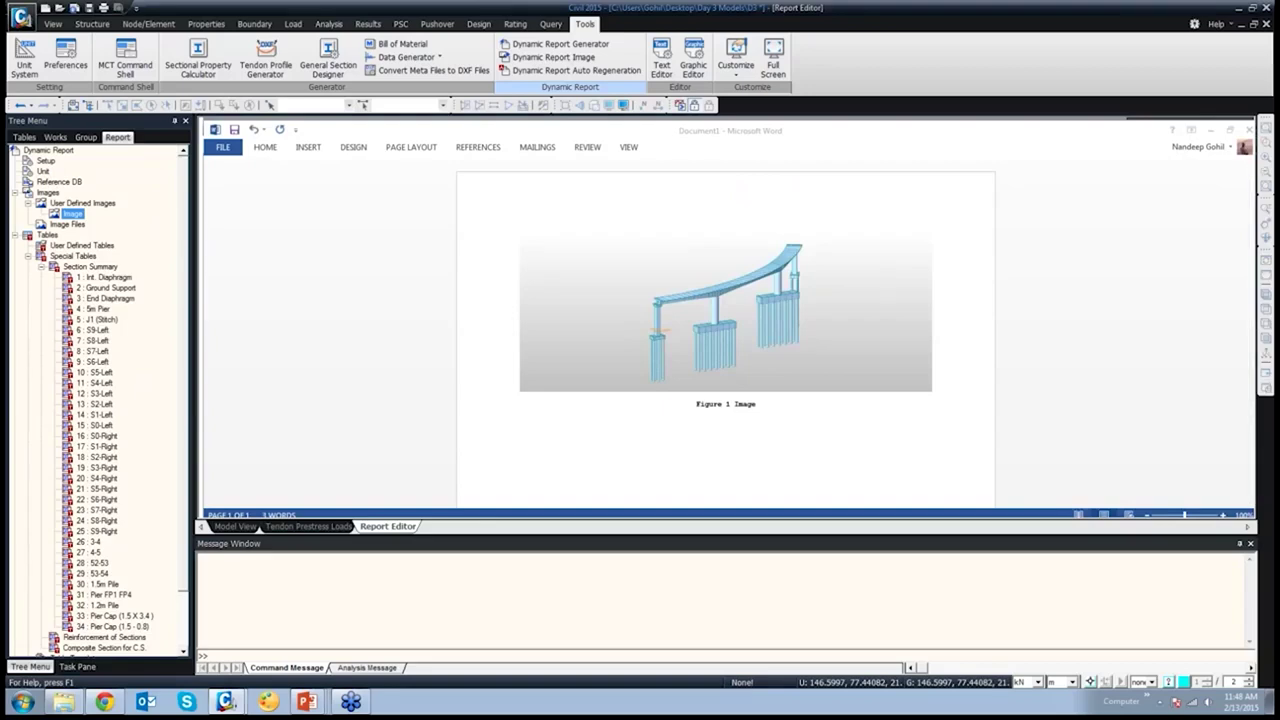
Assign the 5m Pier section to the two end support piers, elements 183 and 189, in the model
left_click(254, 526)
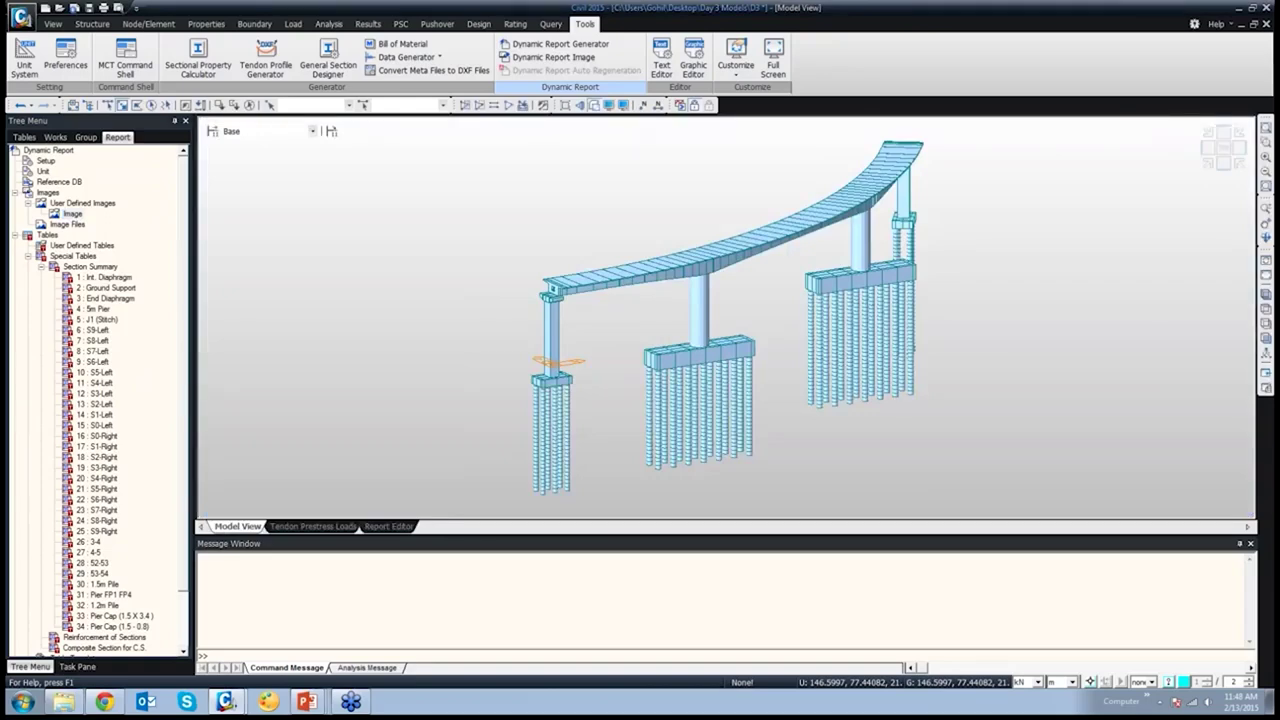
left_click(55, 137)
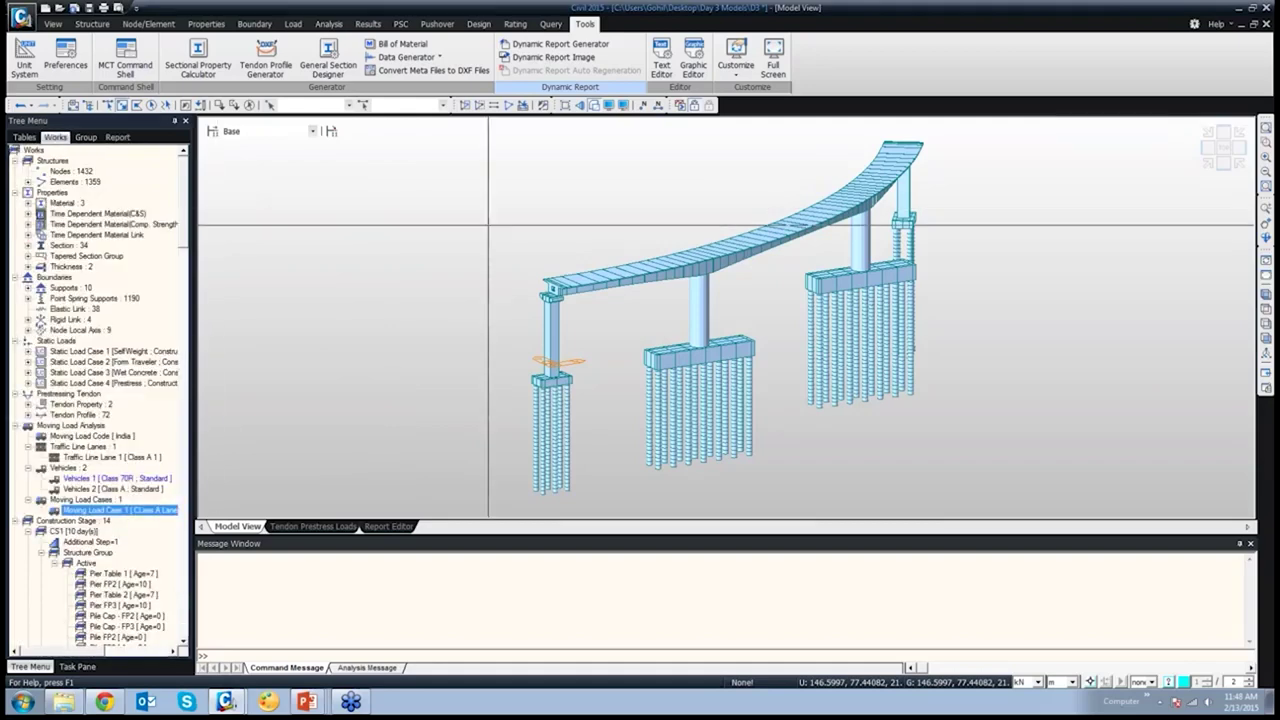
left_click(551, 330)
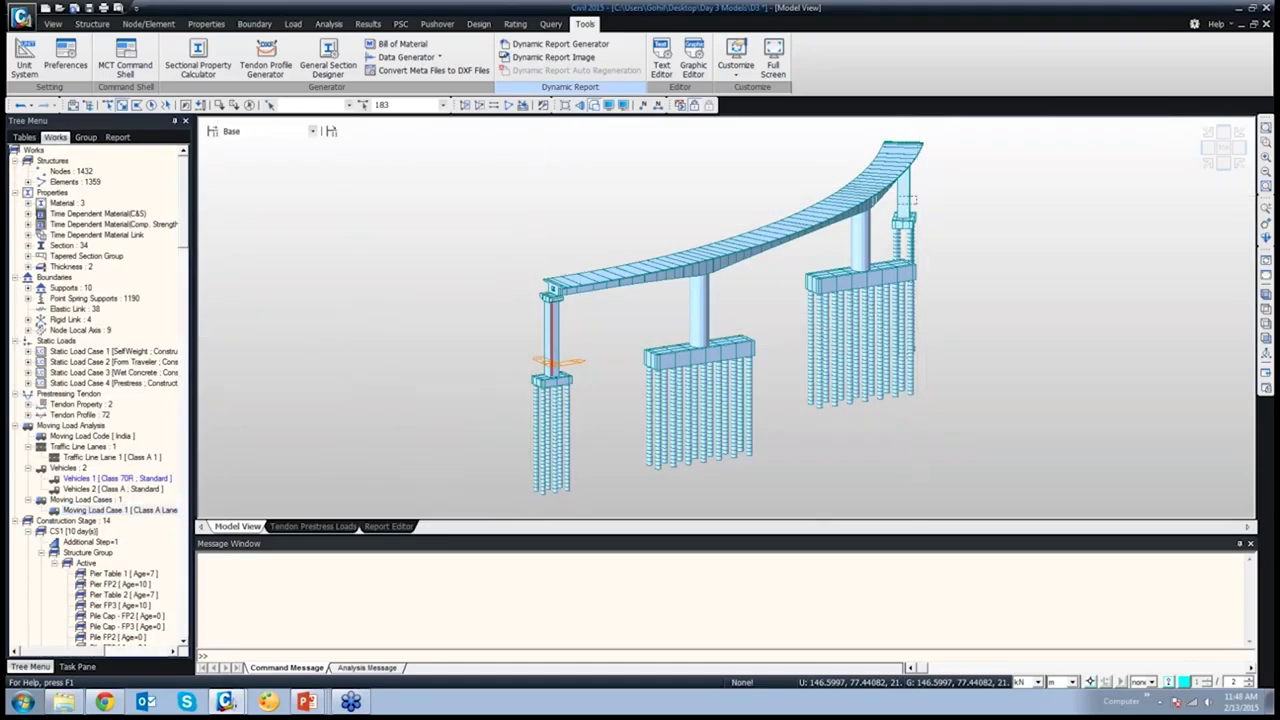
left_click(905, 200)
left_click(28, 245)
left_click(80, 287)
left_click_drag(80, 287, 349, 309)
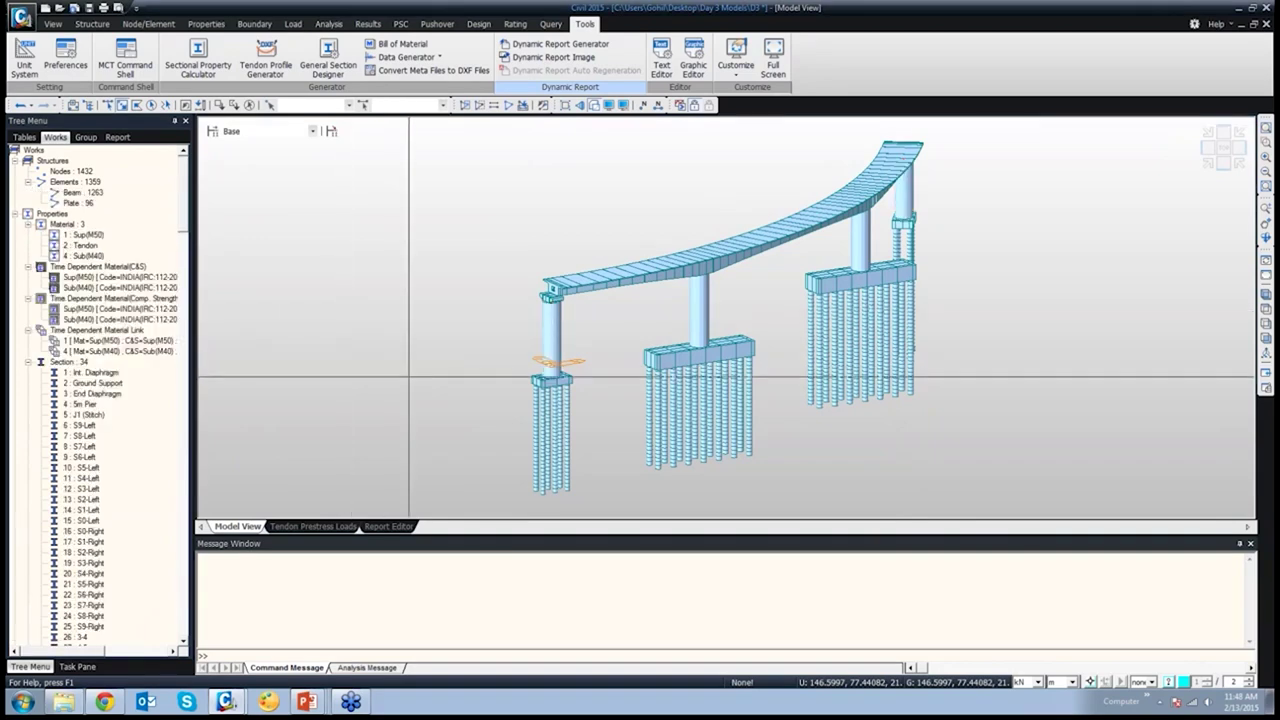
Regenerate the Figure 1 Image in the report document from the modified model
left_click(388, 526)
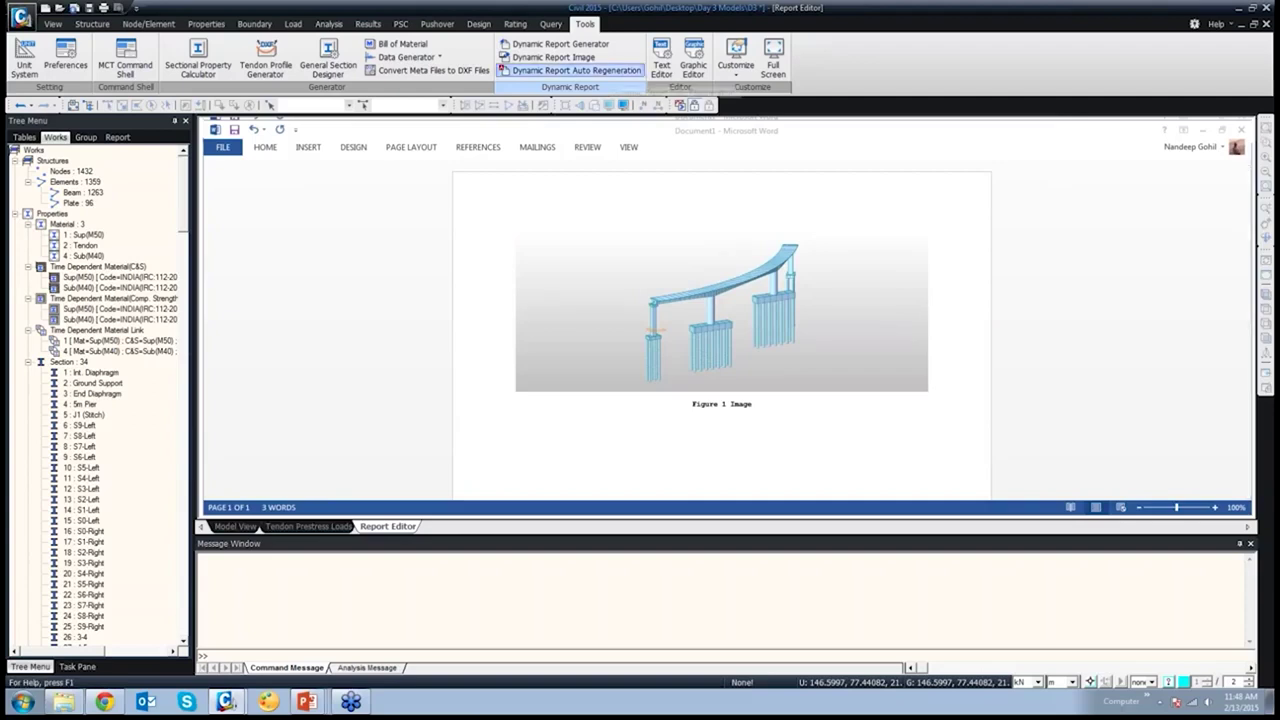
left_click(569, 70)
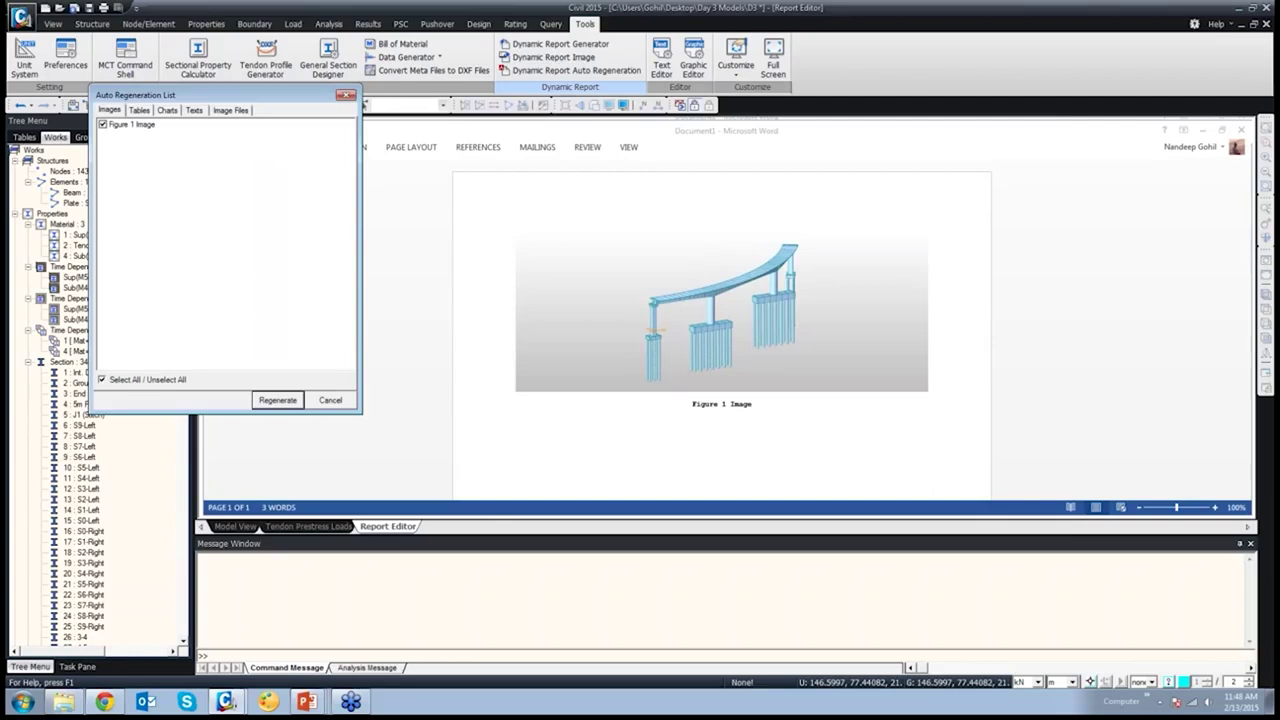
key("Return")
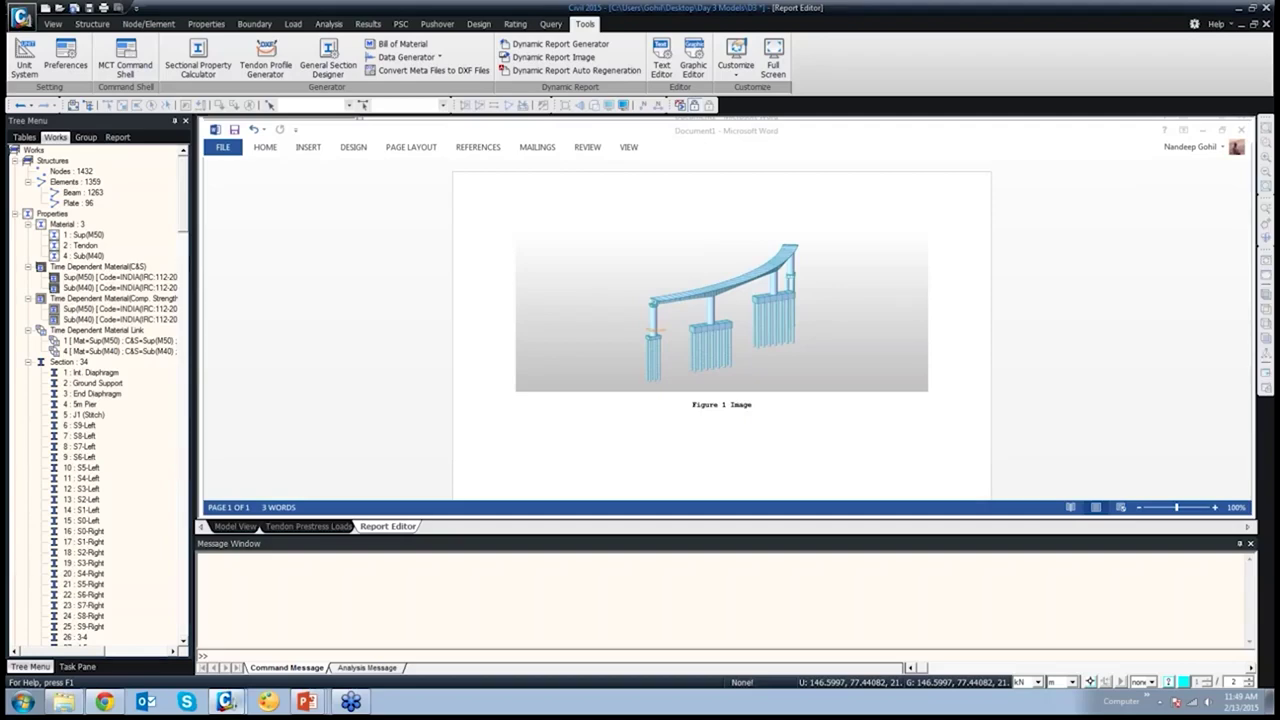
Switch to the BCBA-Day 3 PowerPoint slide show and advance to the Load Combination slide
mouse_move(306, 701)
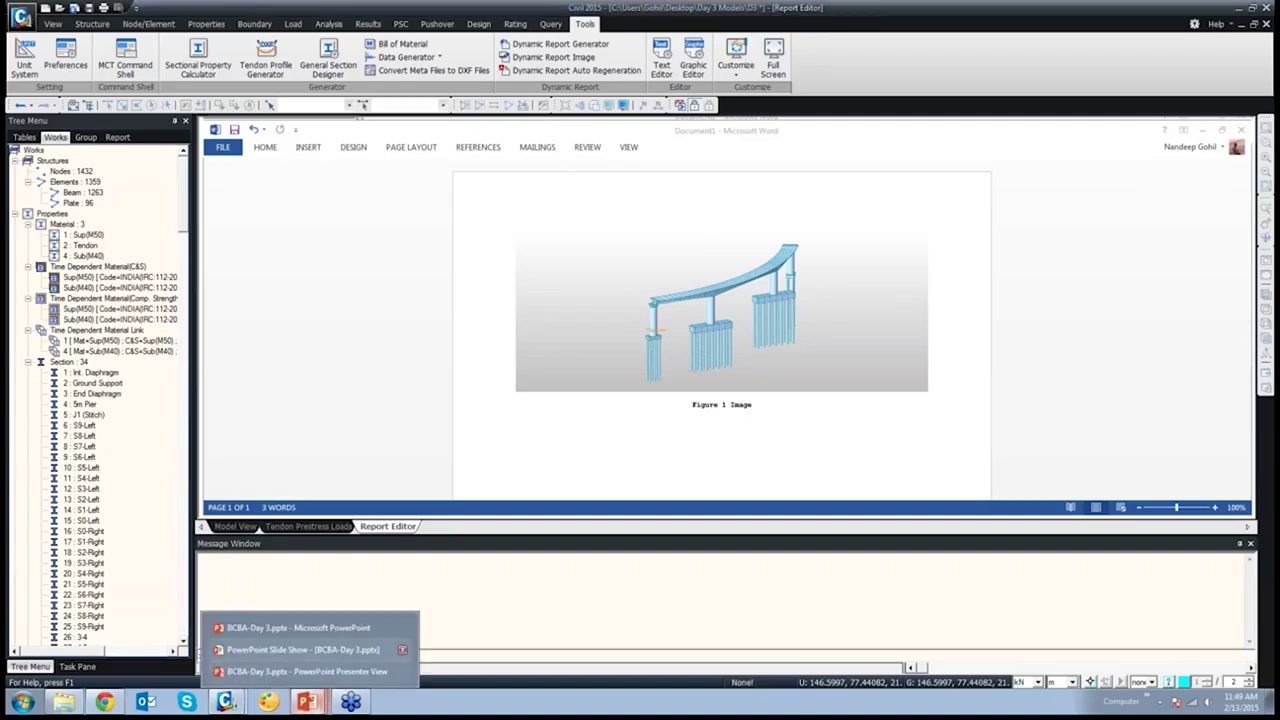
left_click(300, 650)
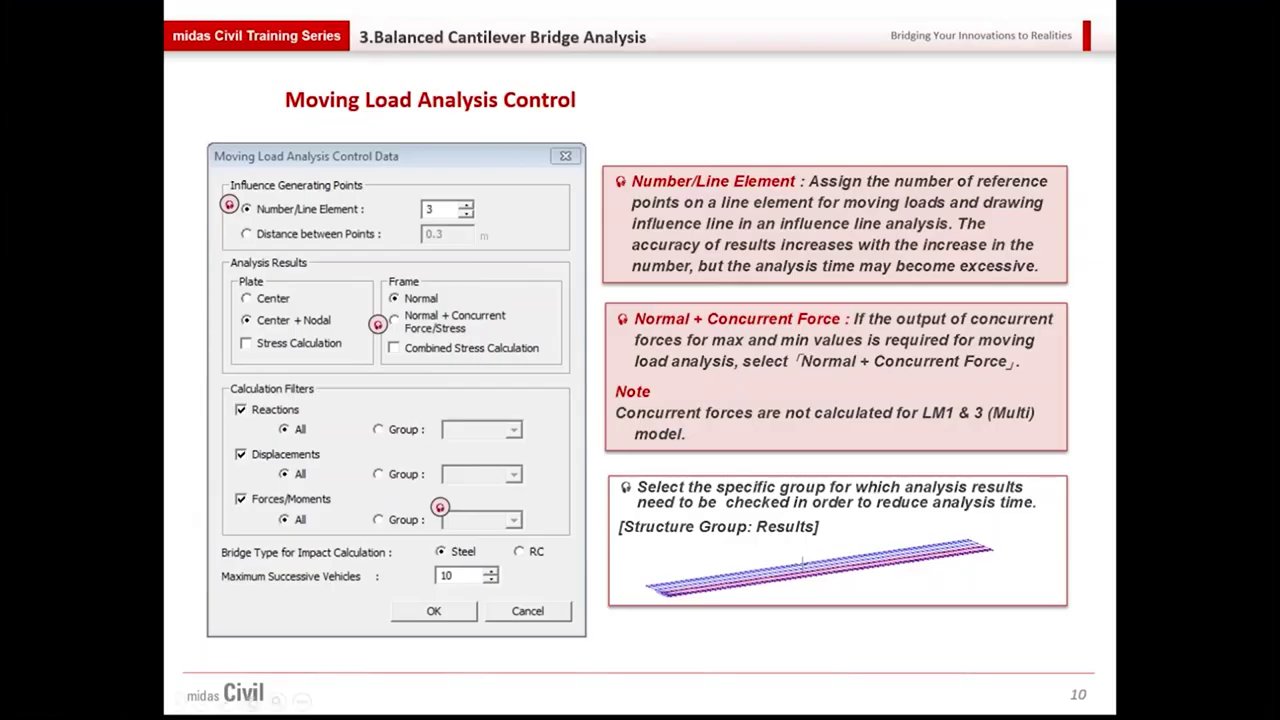
key("Right")
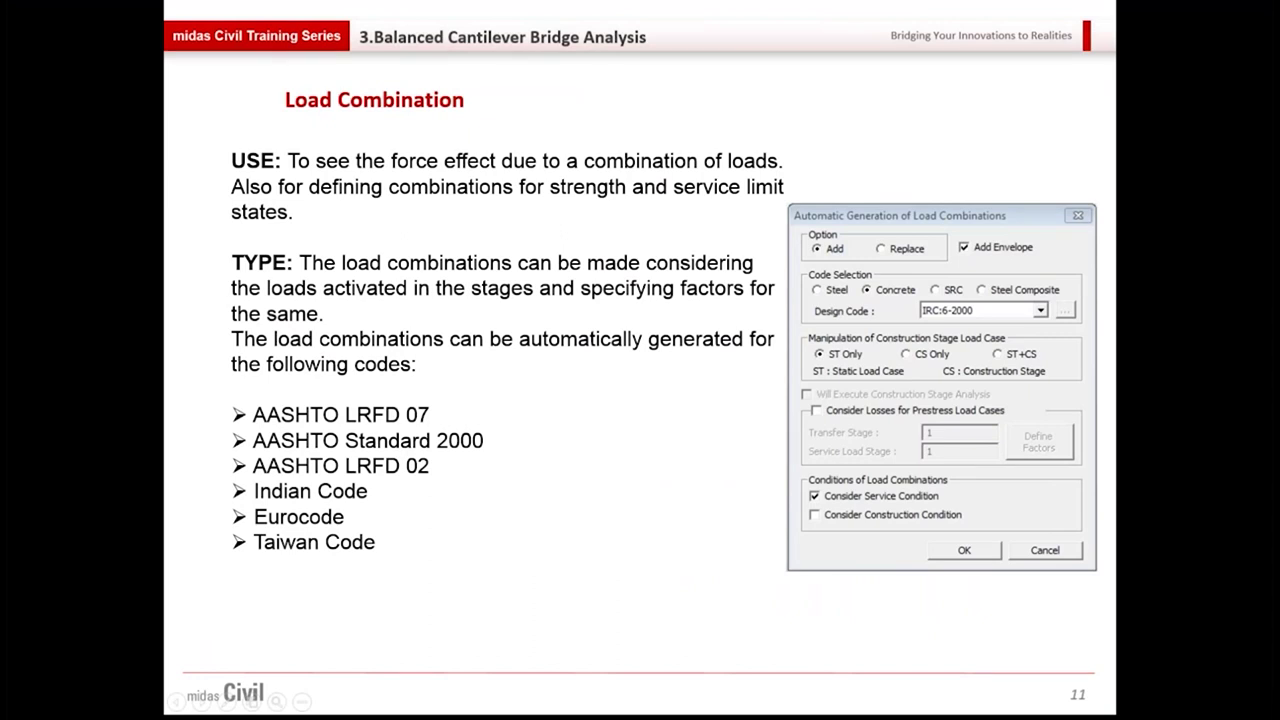
Switch to the midas Civil model view of the Final project and open its concrete design load combinations
key("alt+Tab")
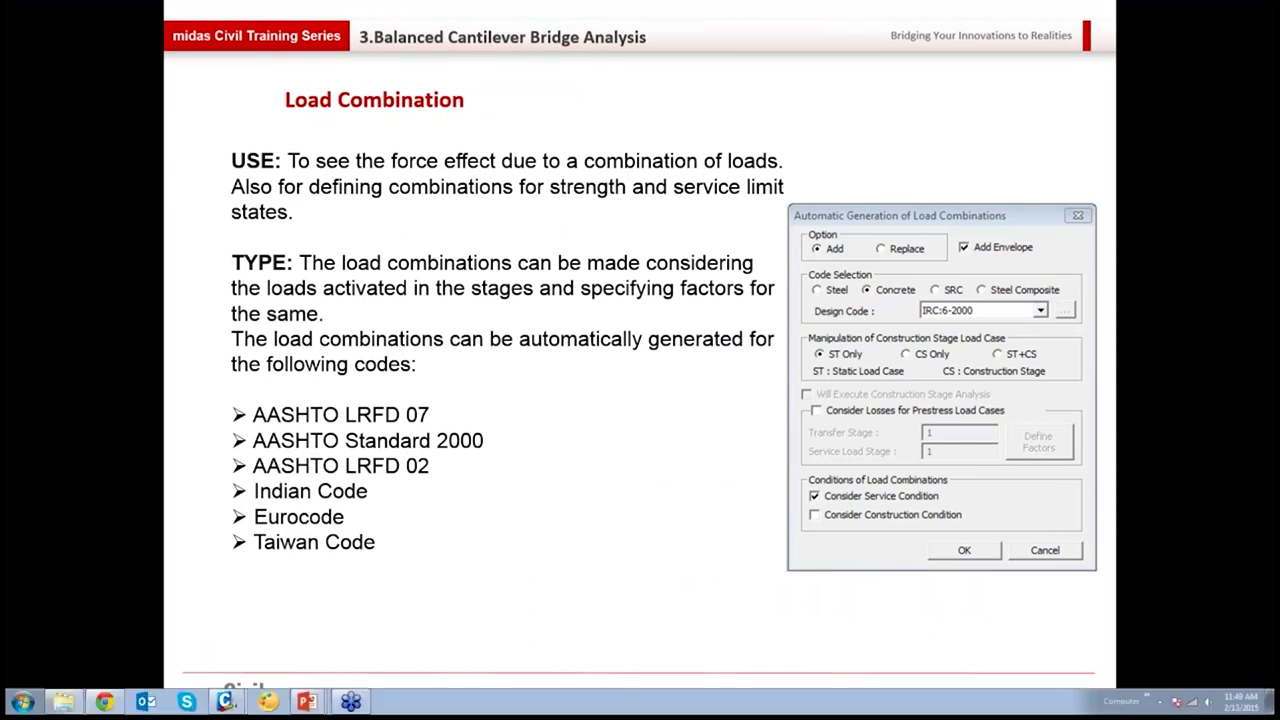
mouse_move(228, 702)
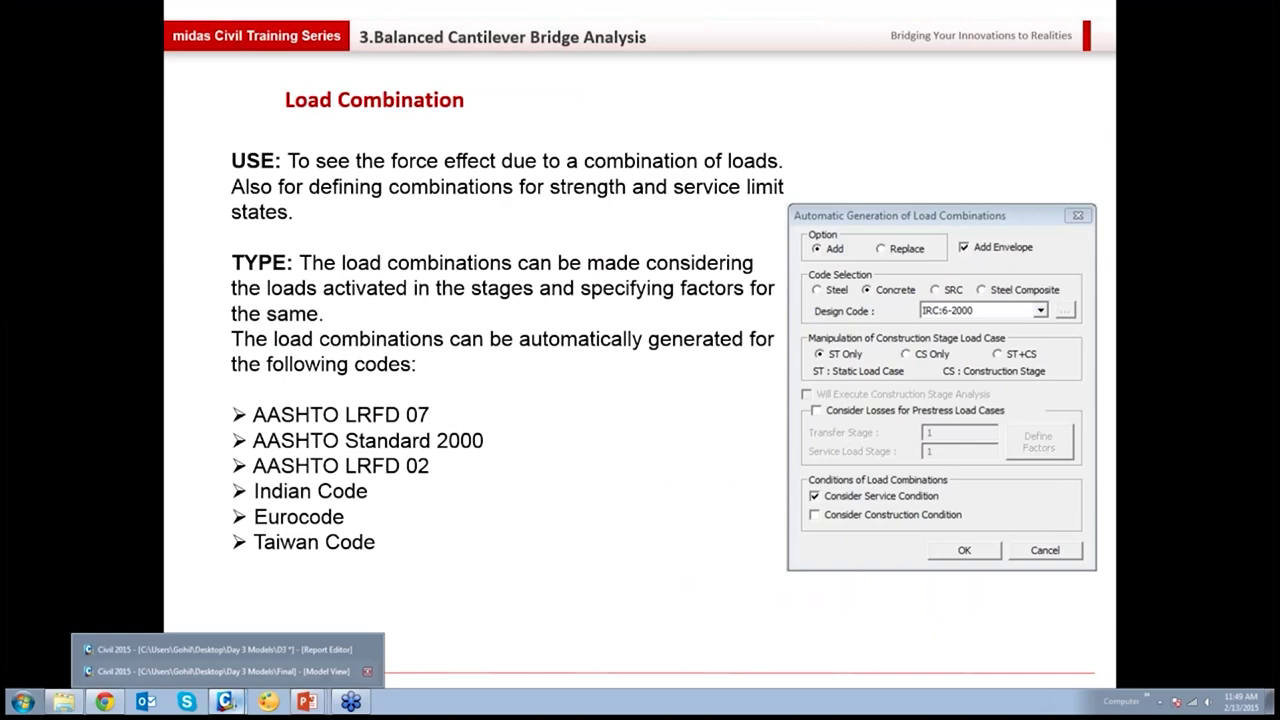
left_click(224, 671)
left_click_drag(400, 44, 512, 2)
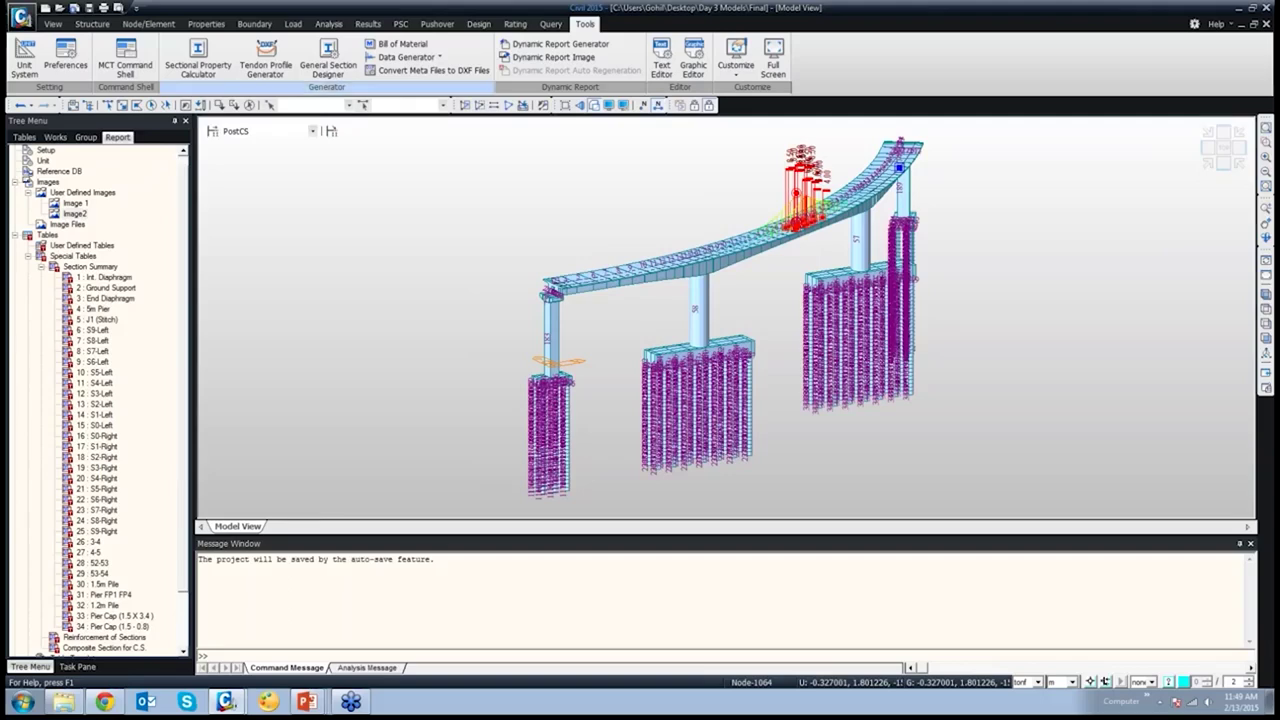
left_click(367, 24)
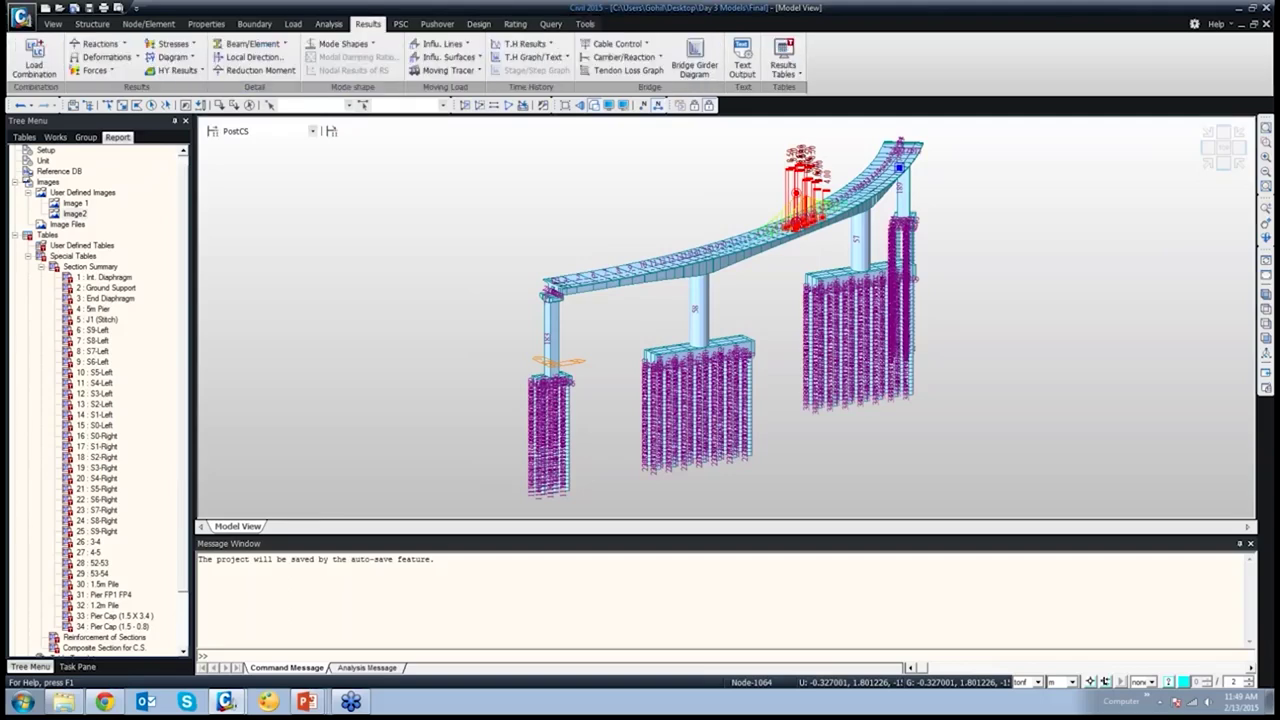
left_click(34, 56)
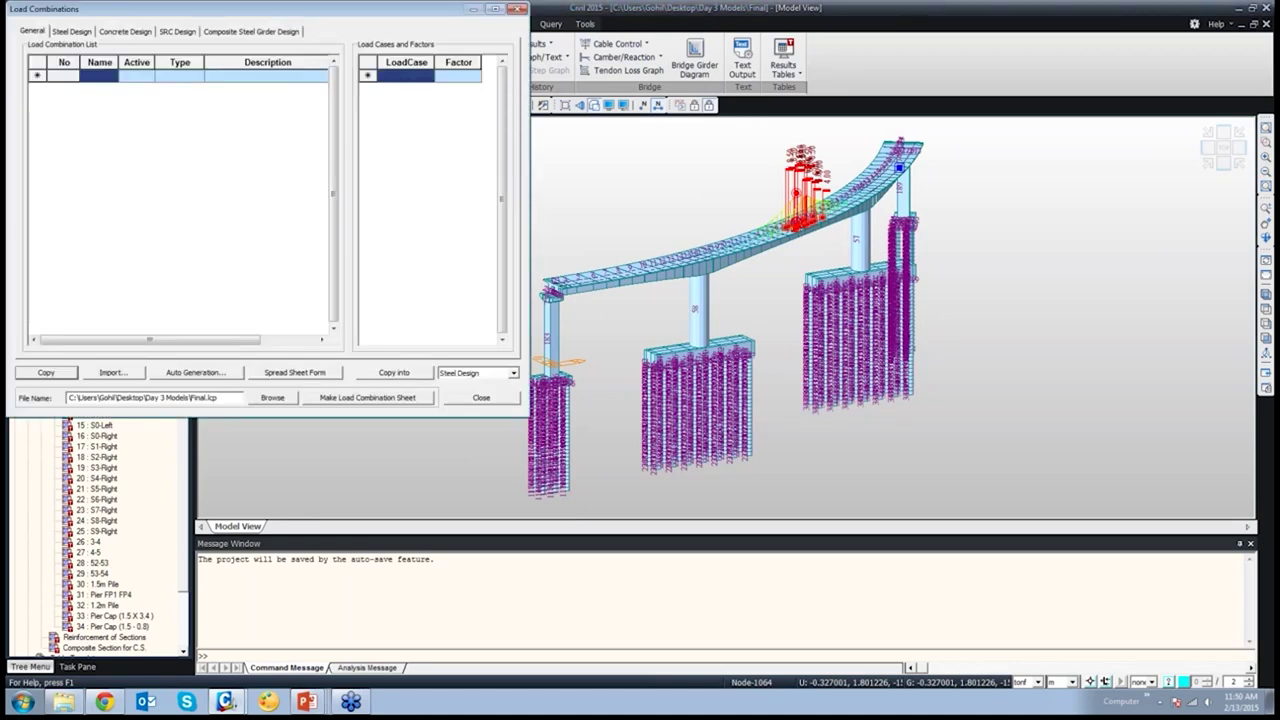
left_click(125, 31)
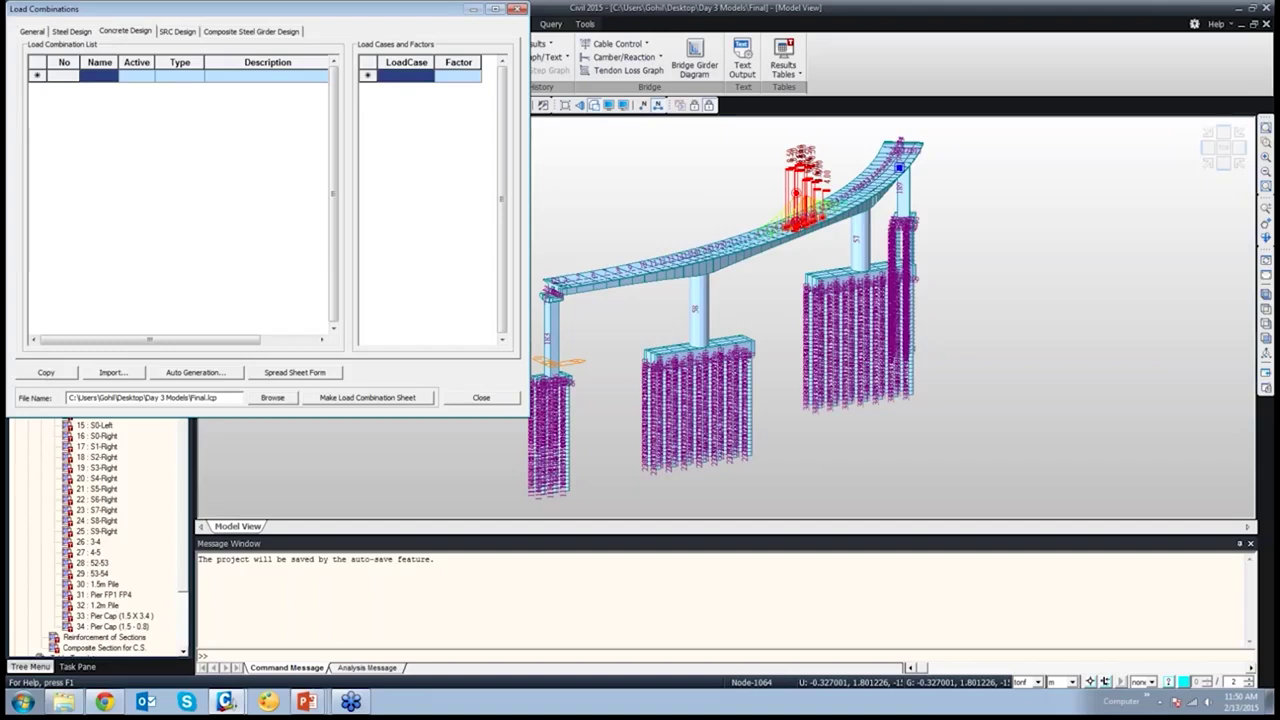
Create a concrete load combination named comb1 containing the SelfWeight(ST) load case with a factor of 1.5
type("combi")
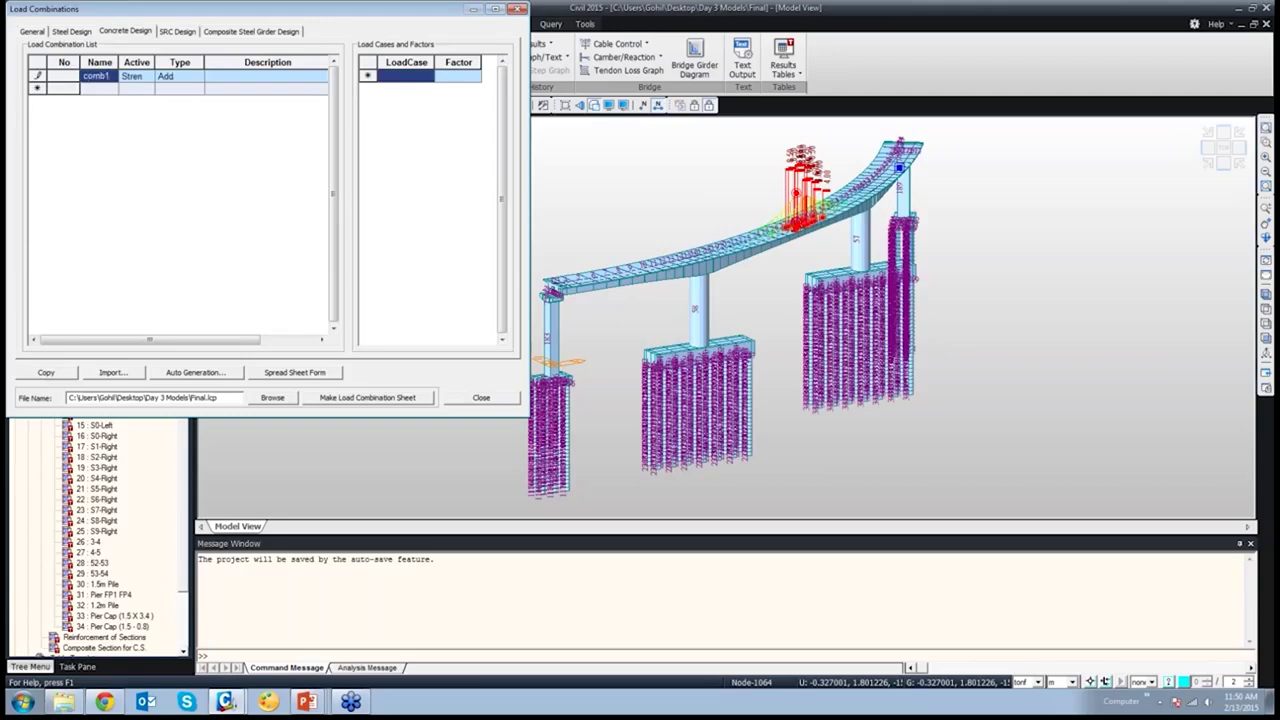
left_click(405, 76)
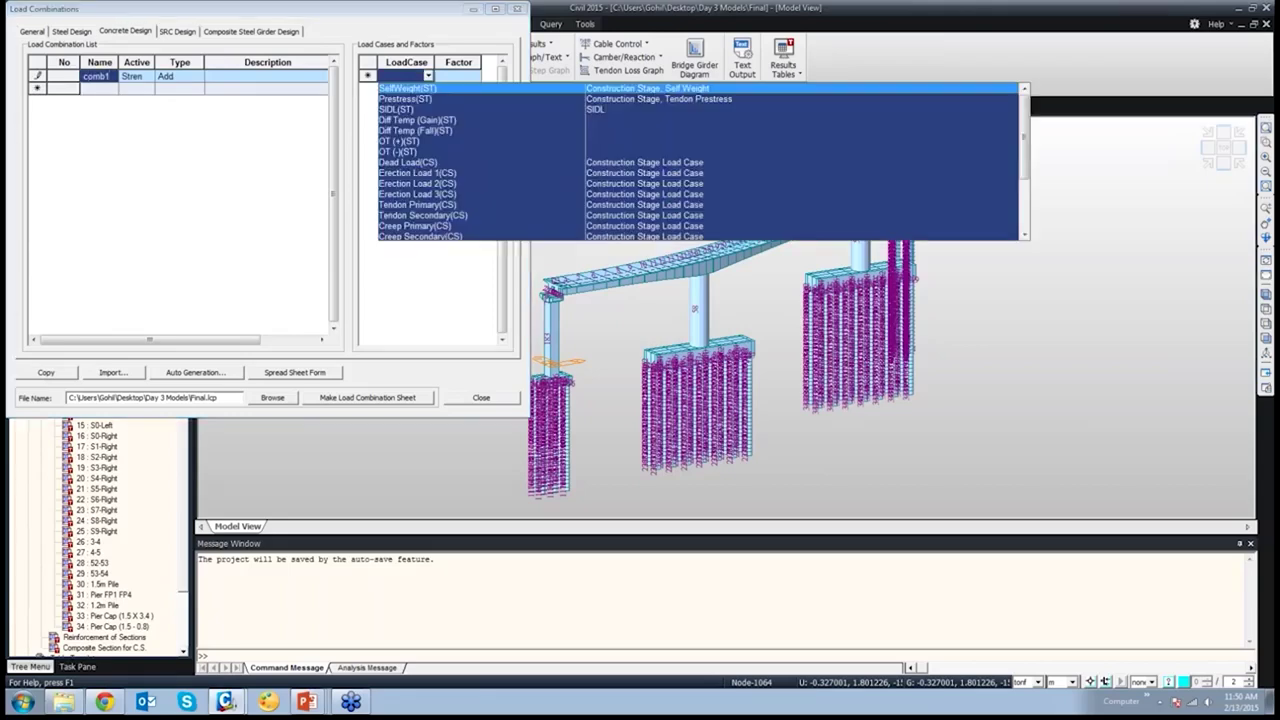
left_click(407, 88)
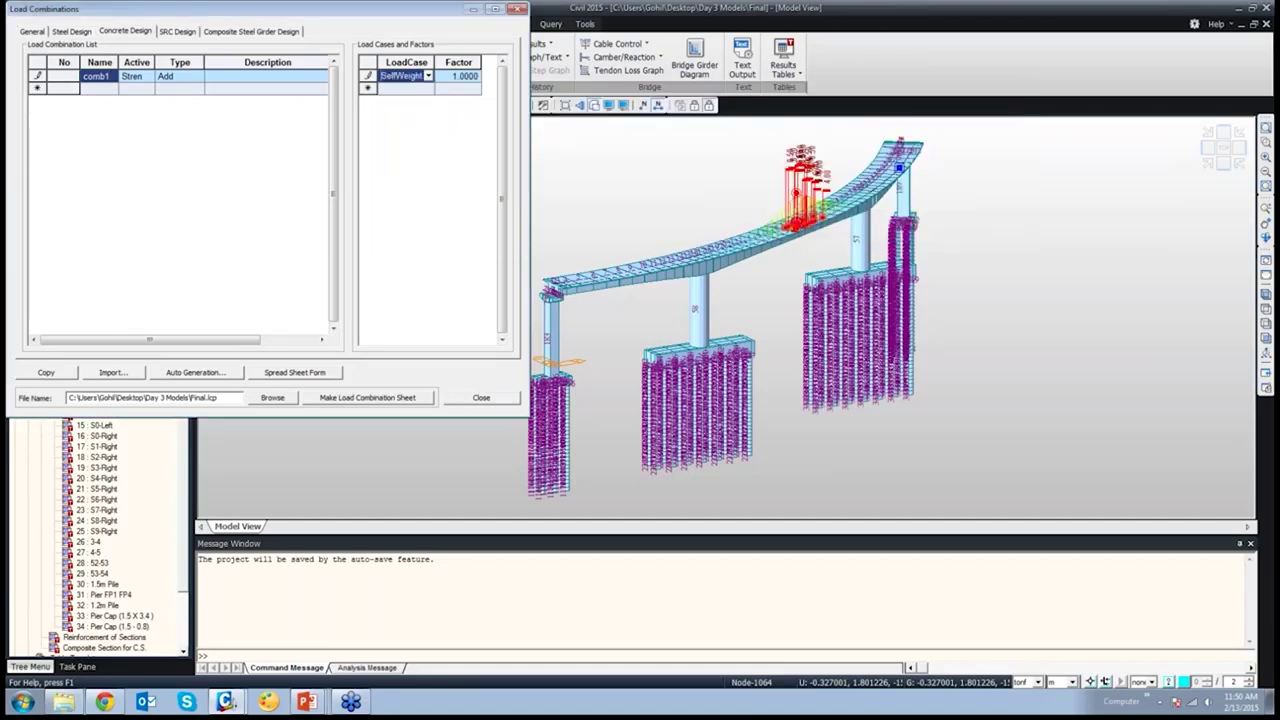
left_click(458, 76)
type("1.5")
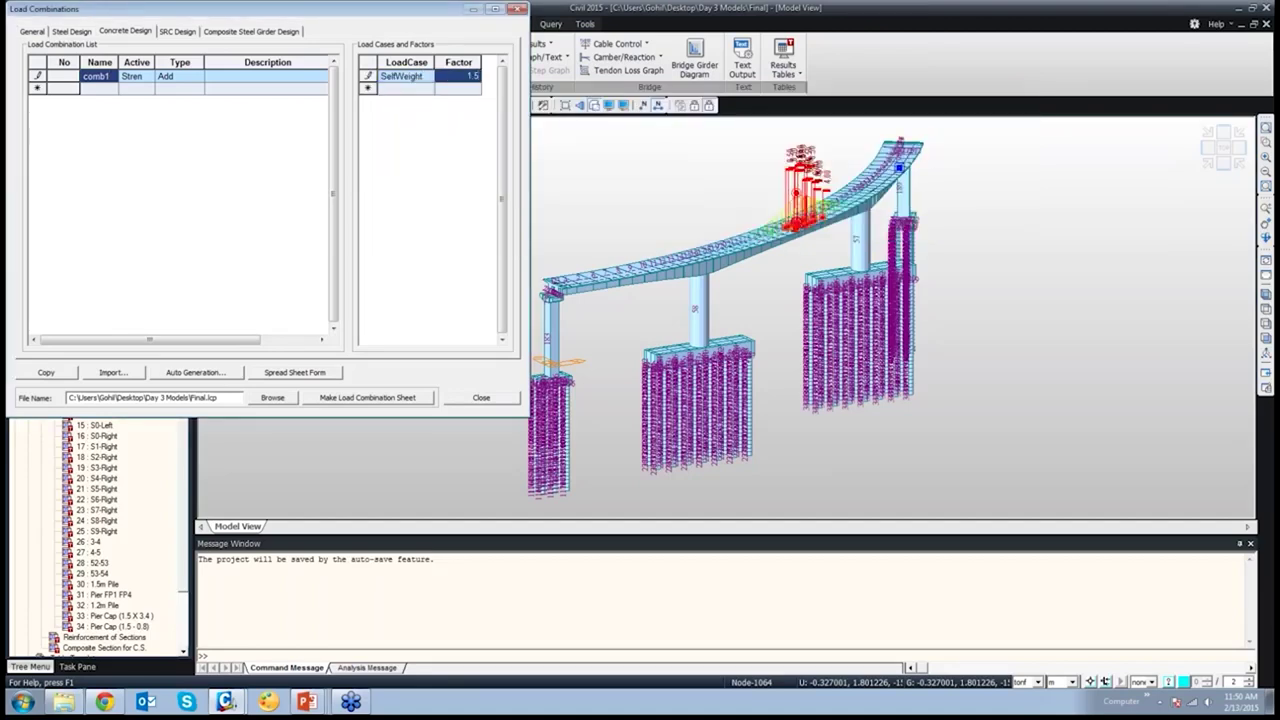
Add the load cases OT (+)(ST), Tendon Primary(CS) and Creep Secondary(CS) to comb1, each with a factor of 1.0
left_click(407, 88)
left_click(428, 88)
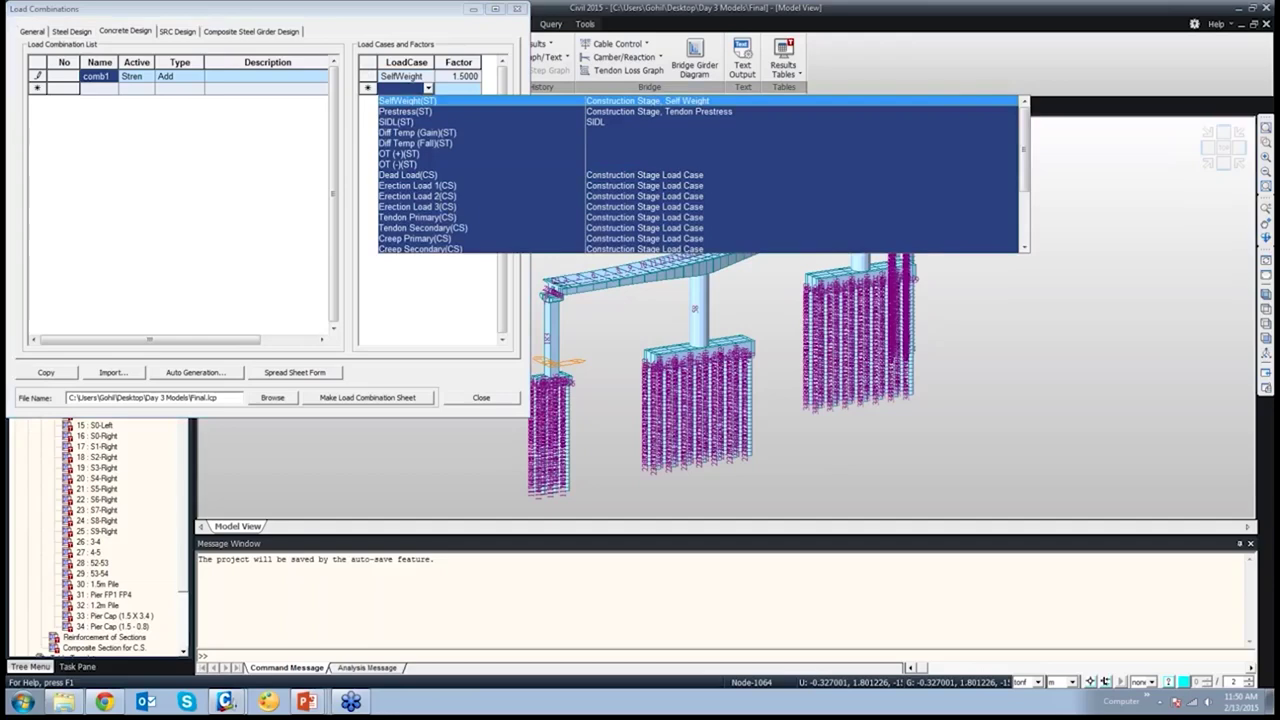
left_click(398, 153)
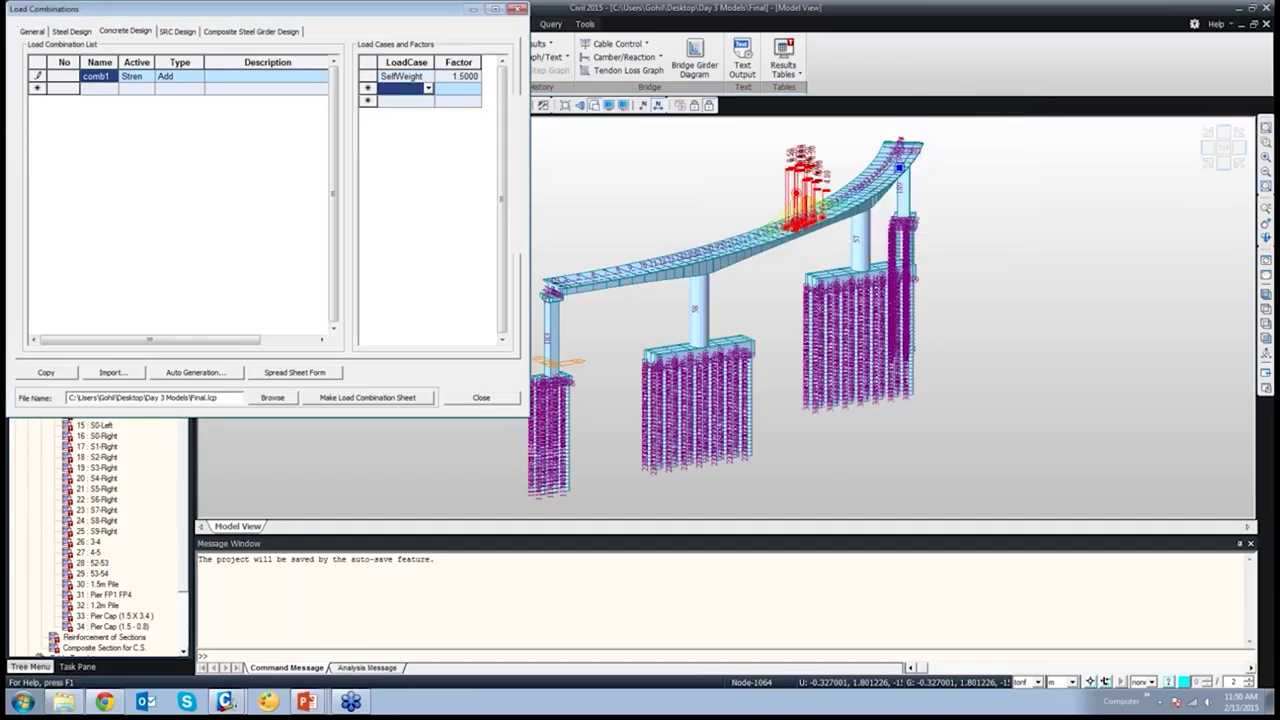
left_click(405, 100)
left_click(428, 100)
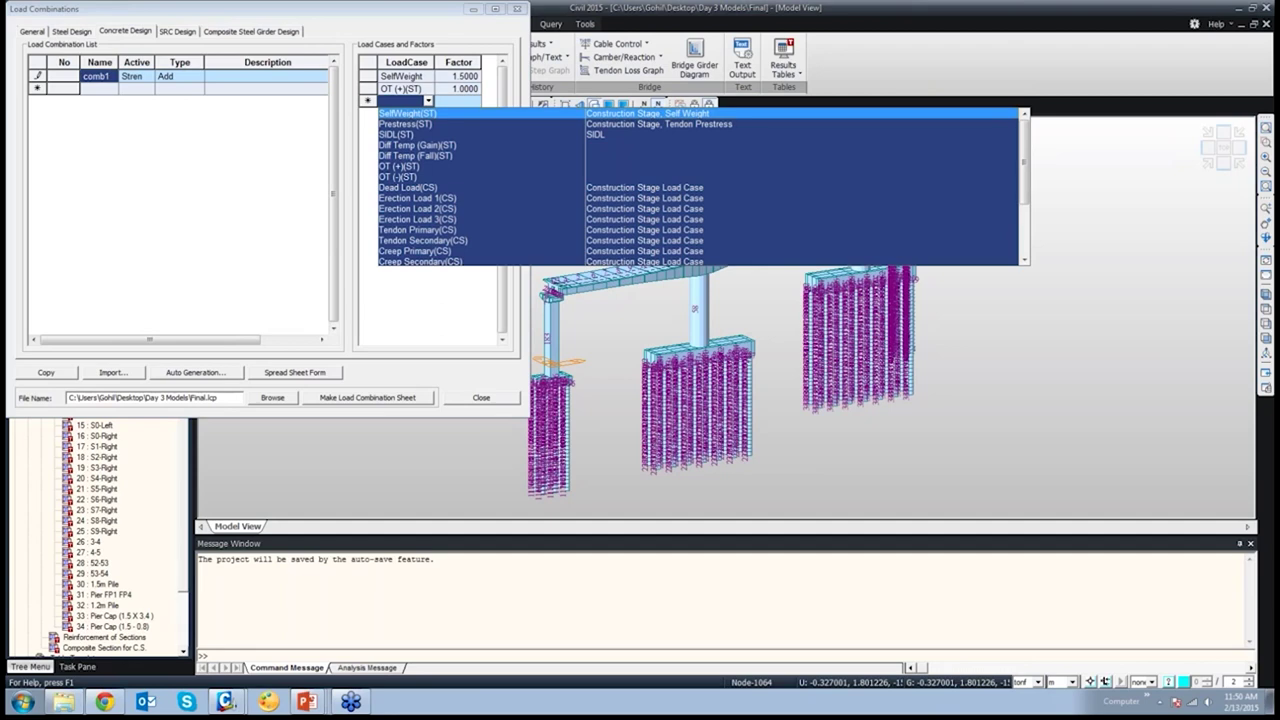
left_click(417, 230)
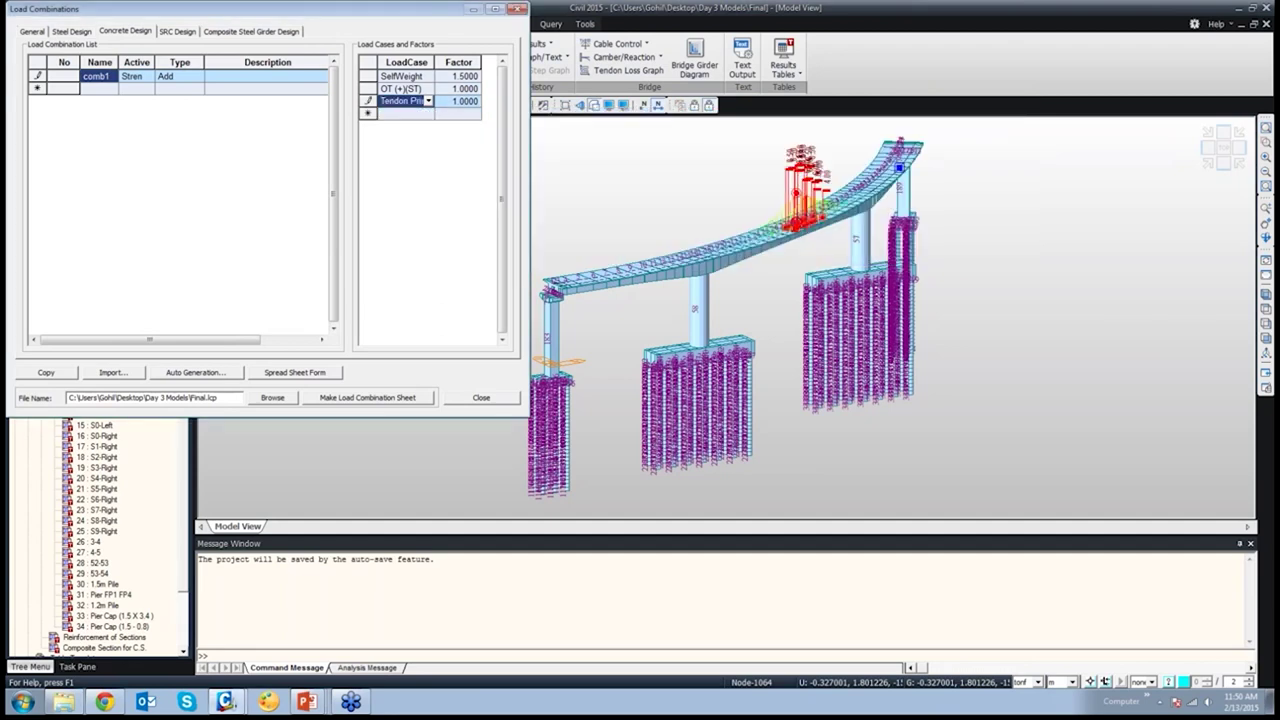
left_click(405, 113)
left_click(428, 113)
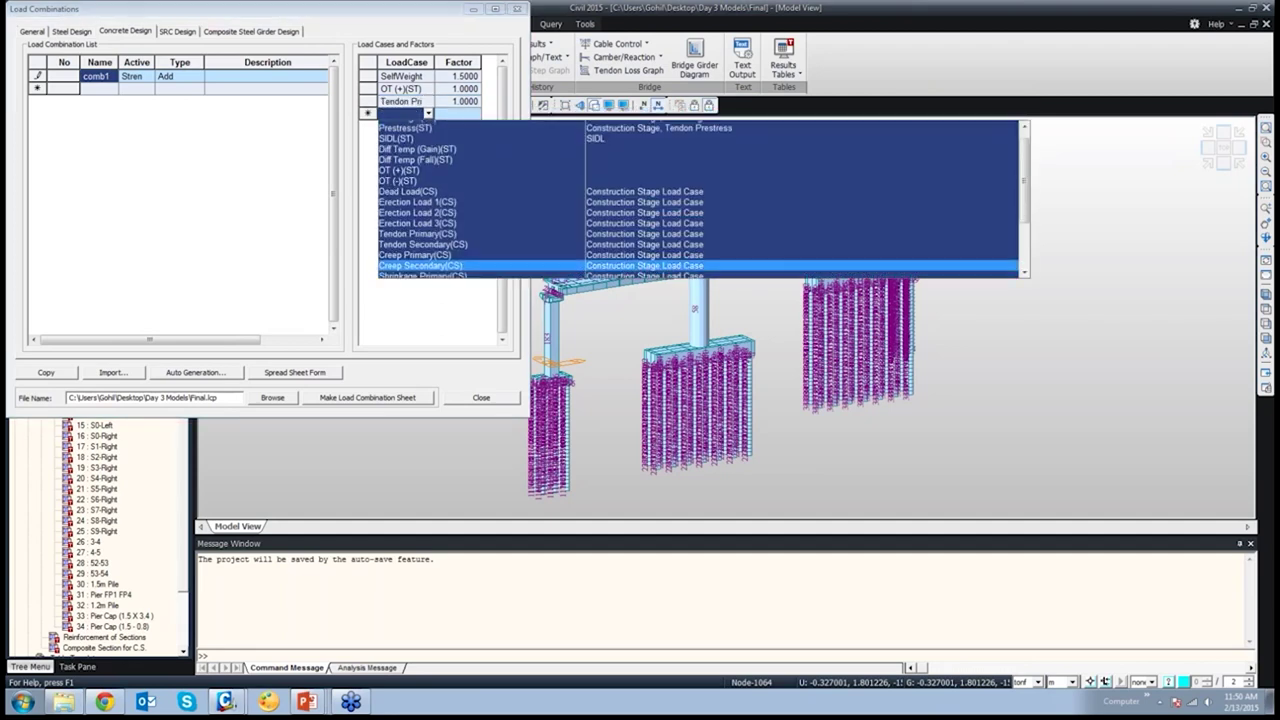
left_click(420, 264)
left_click(405, 126)
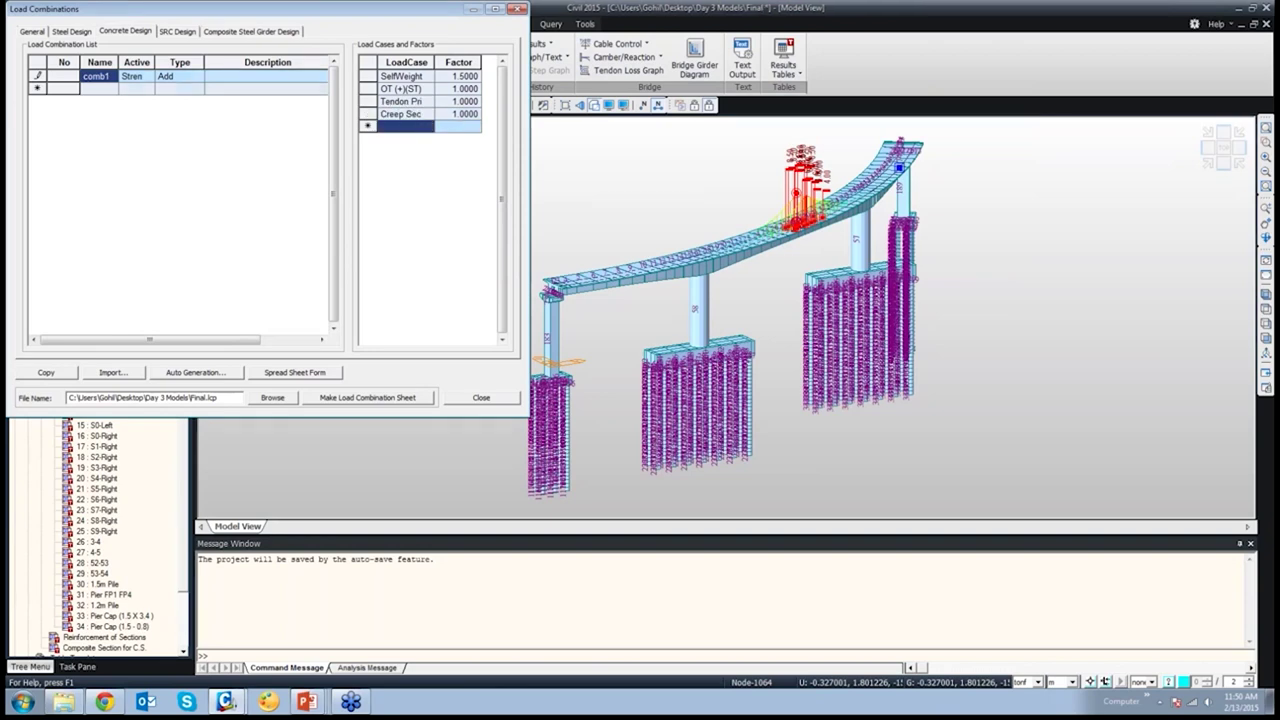
Delete the comb1 combination from the concrete design load combination list
left_click(99, 88)
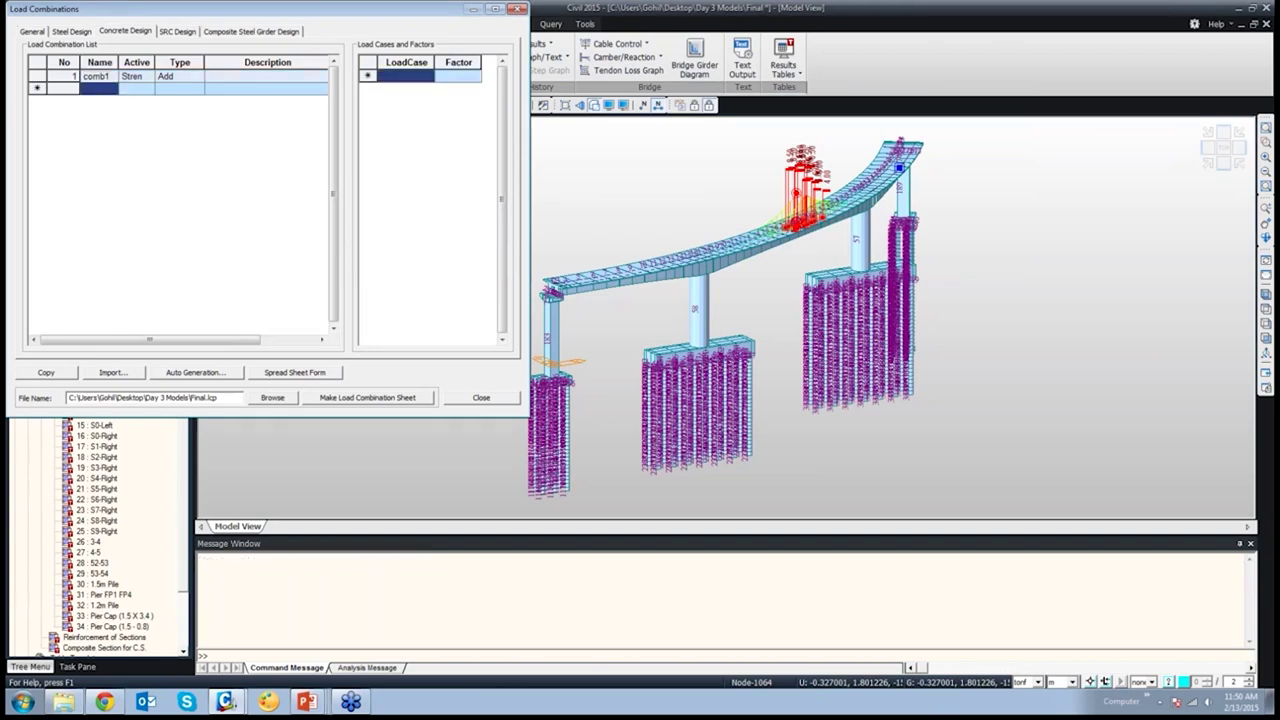
left_click(37, 76)
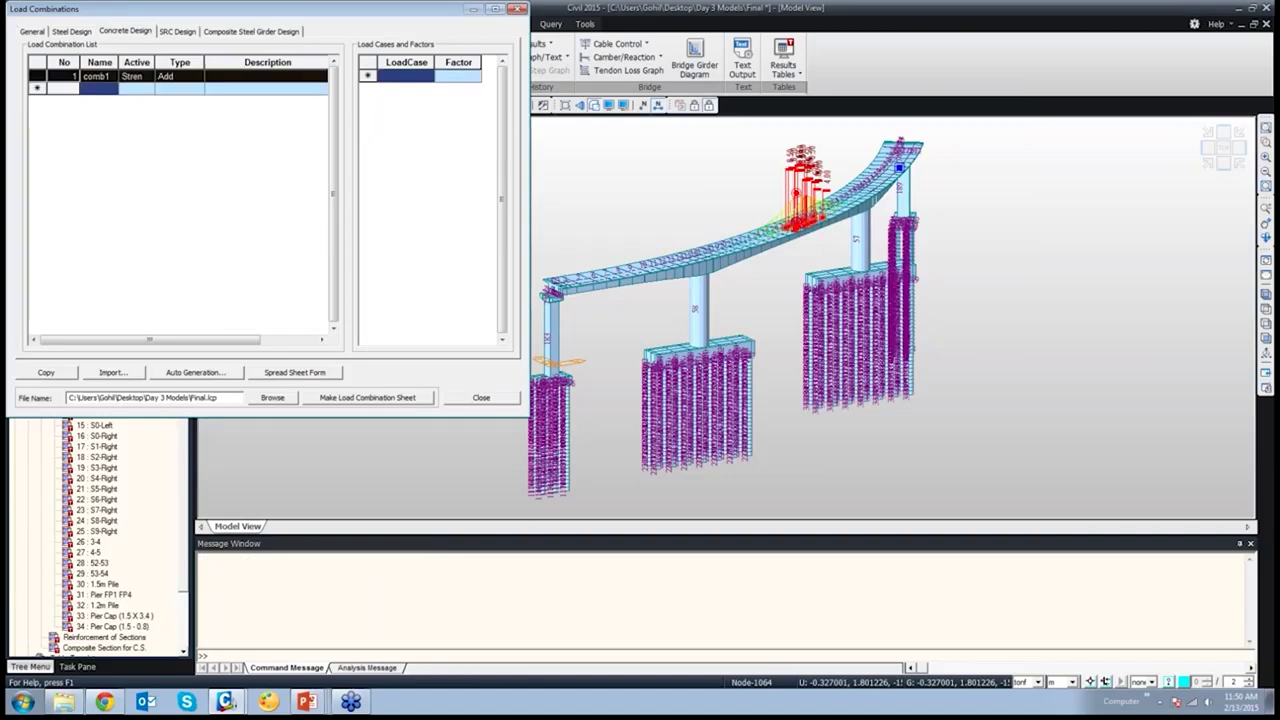
key("Delete")
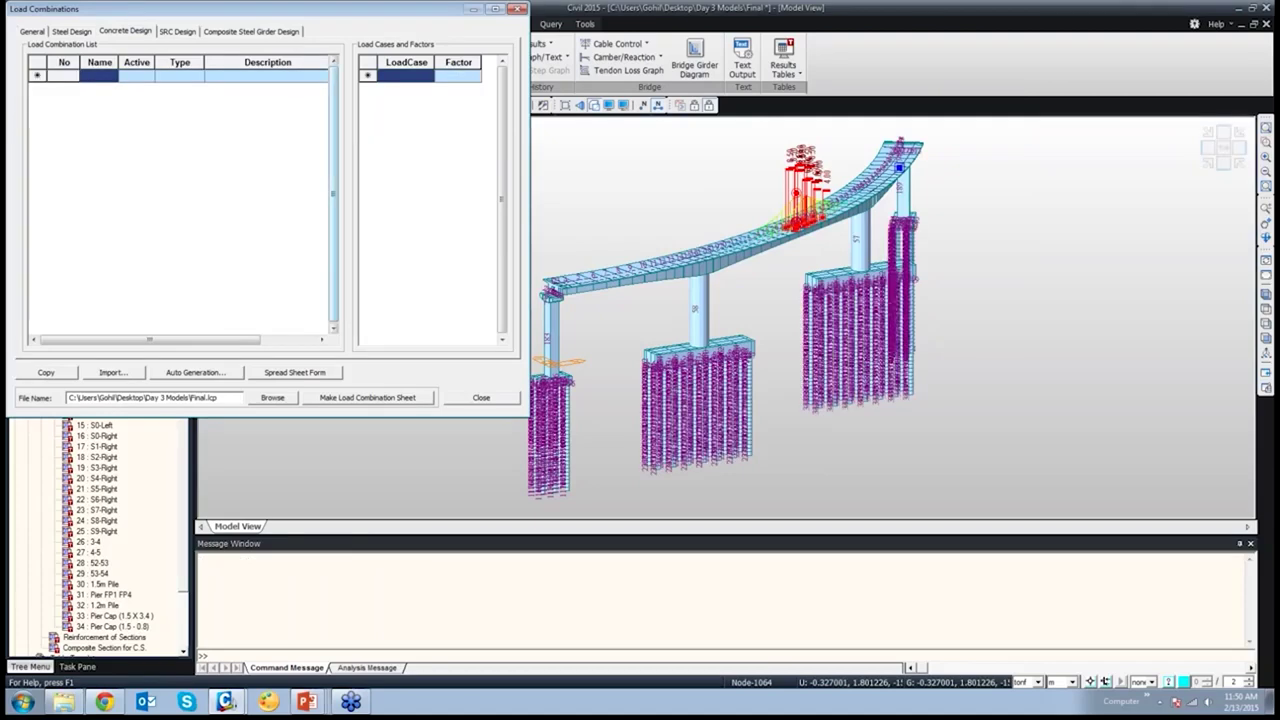
Auto-generate concrete load combinations to IRC:6-2000 using static load cases only (ST Only) and the service condition, and close the load combinations
left_click(195, 372)
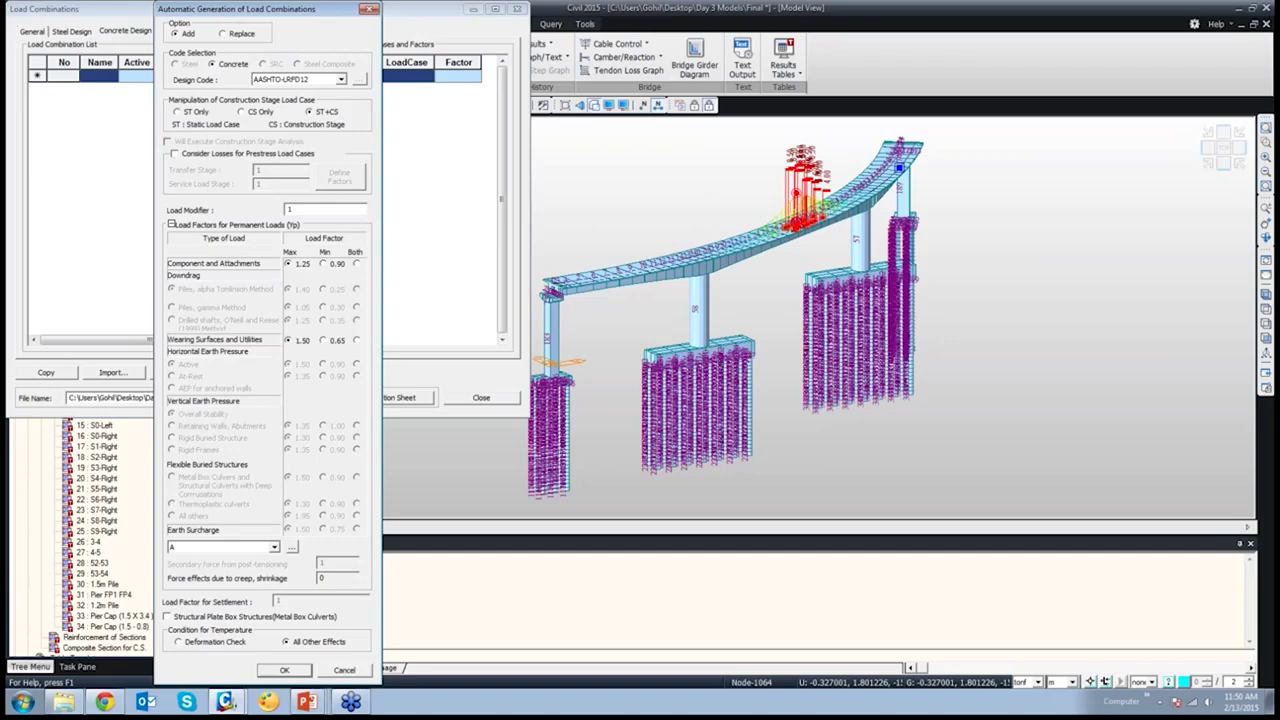
left_click(340, 79)
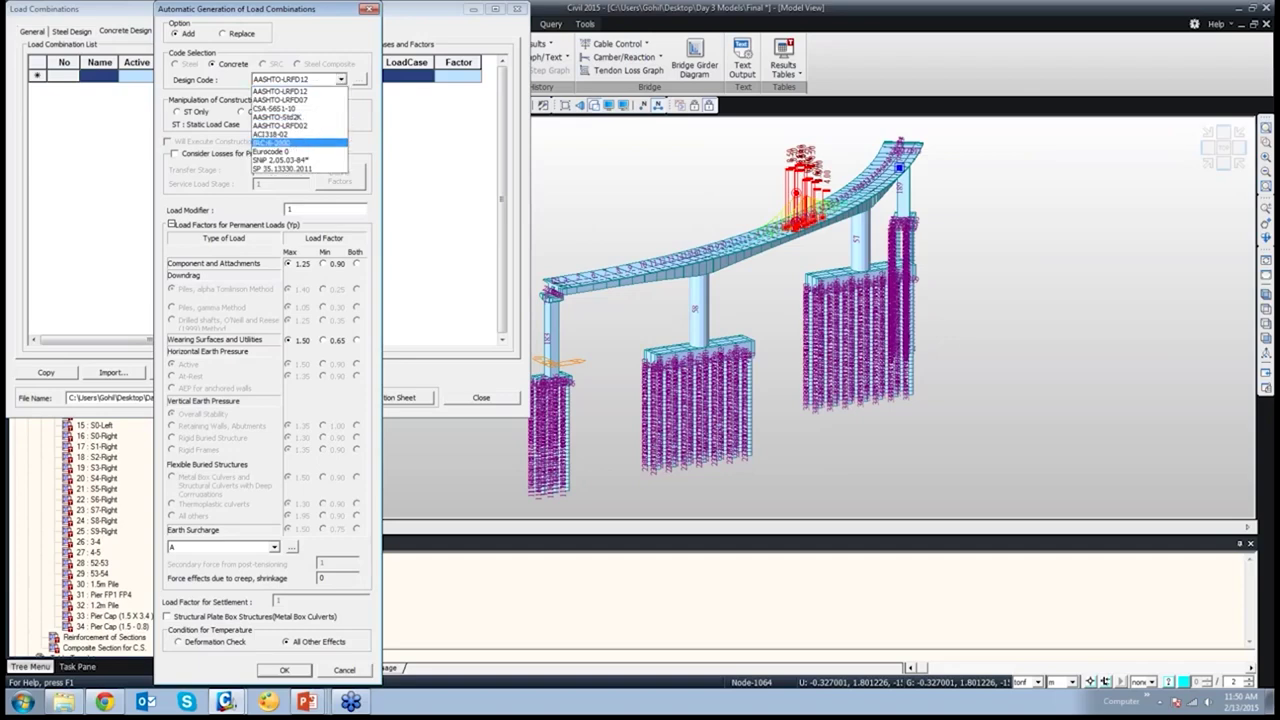
left_click(280, 142)
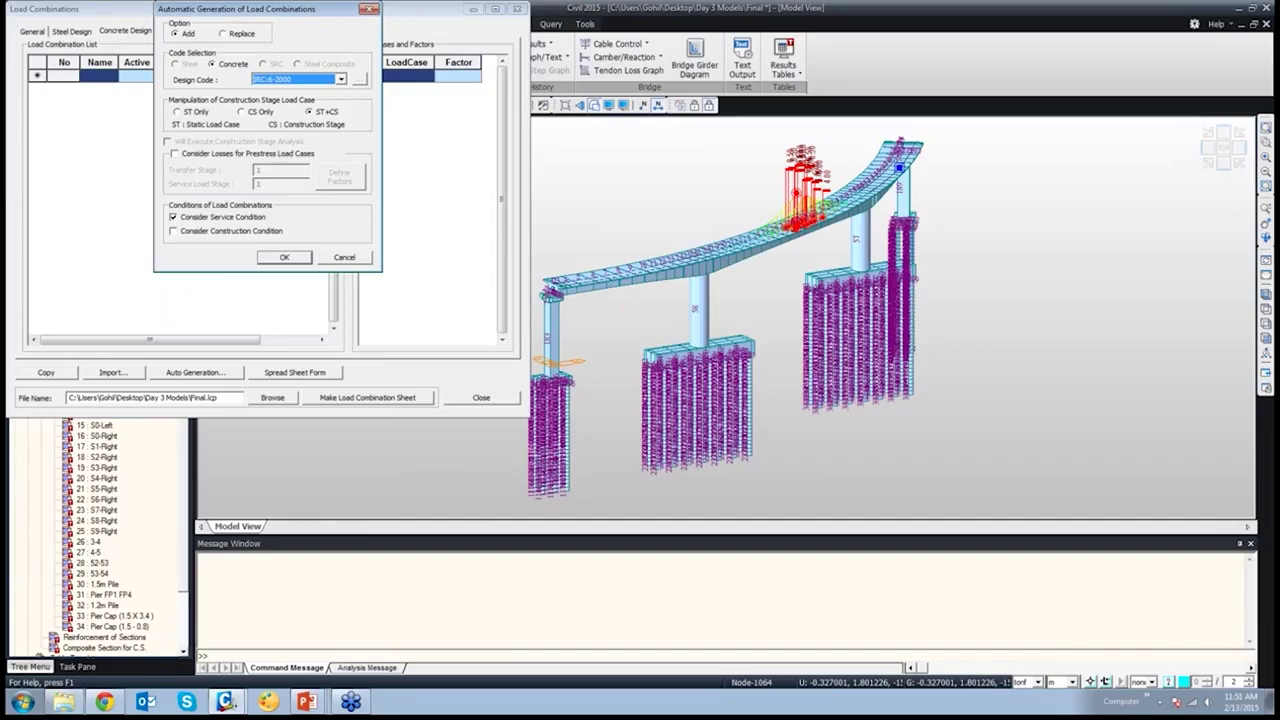
left_click(177, 111)
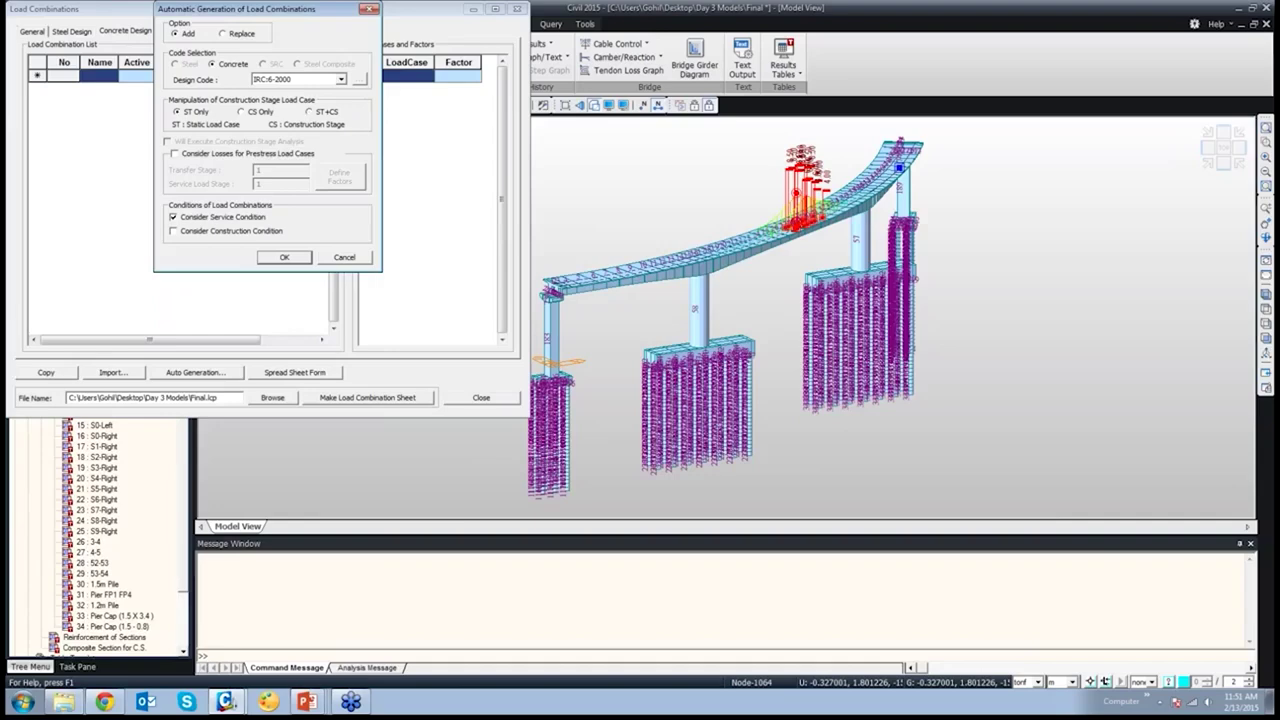
key("Return")
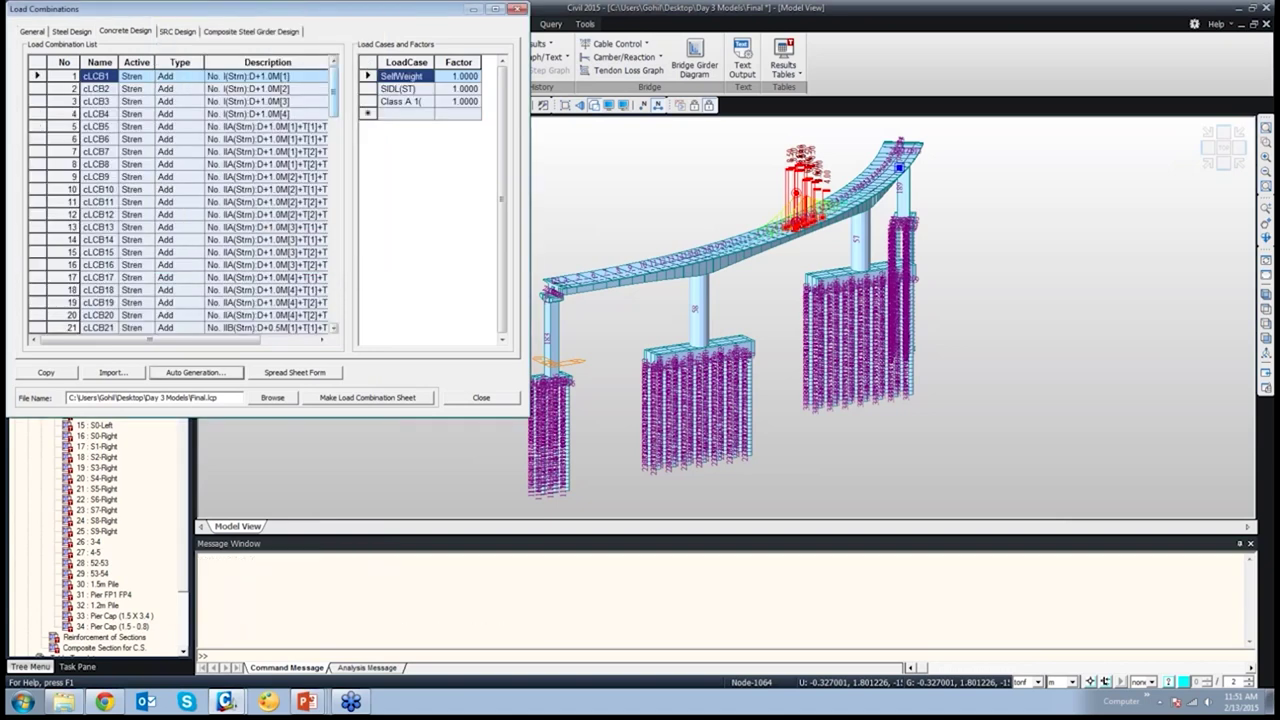
left_click_drag(335, 90, 335, 300)
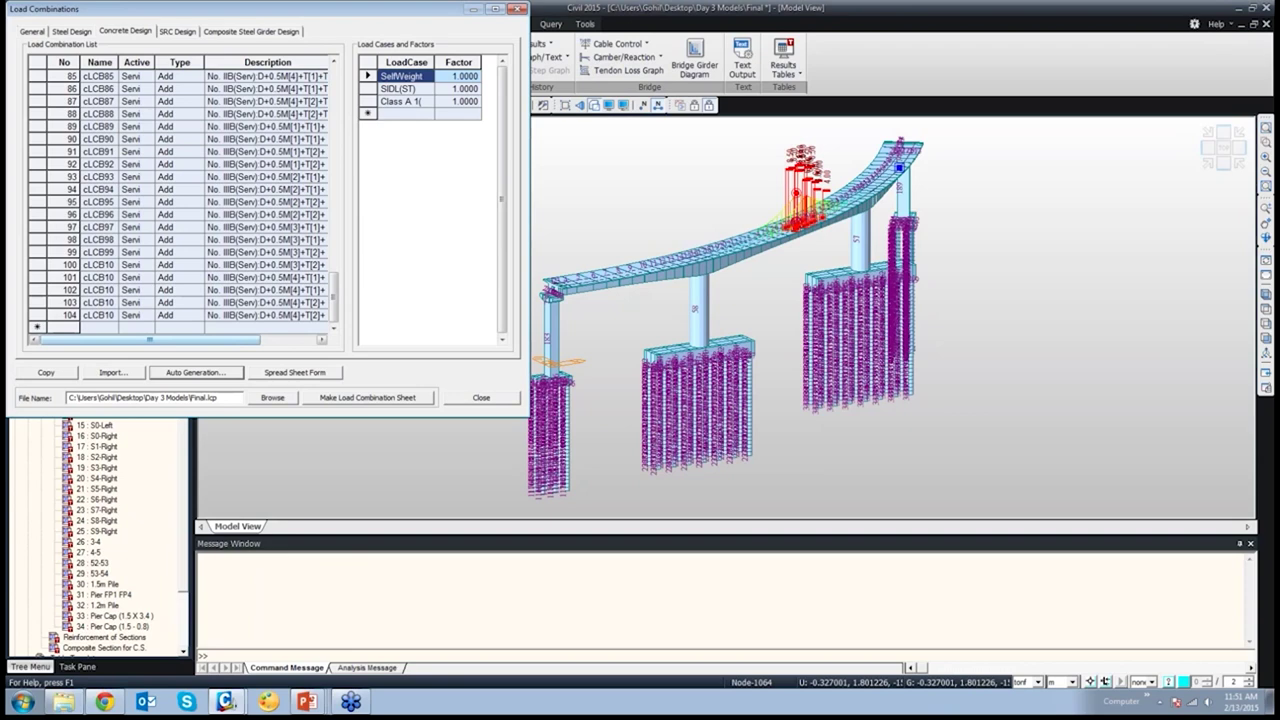
left_click(481, 397)
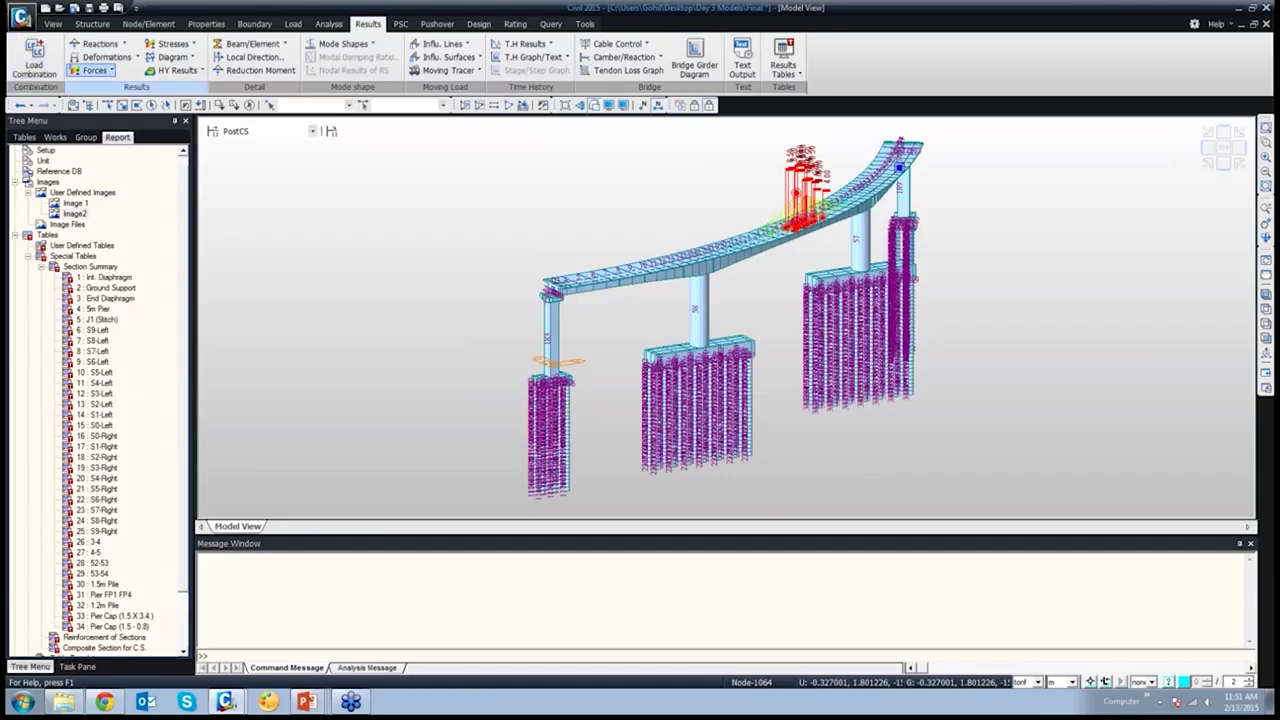
Display the My beam force diagram for load combination CBCmax: cLCB101
left_click(95, 70)
left_click(116, 115)
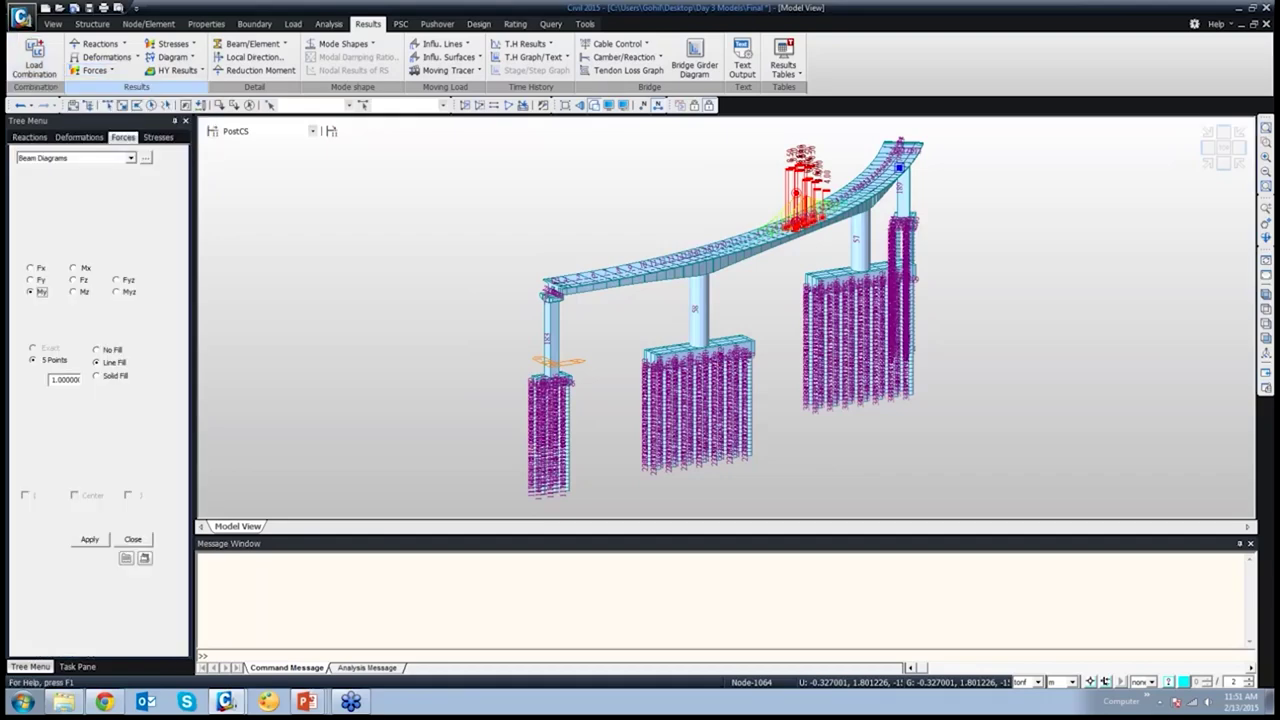
left_click(124, 190)
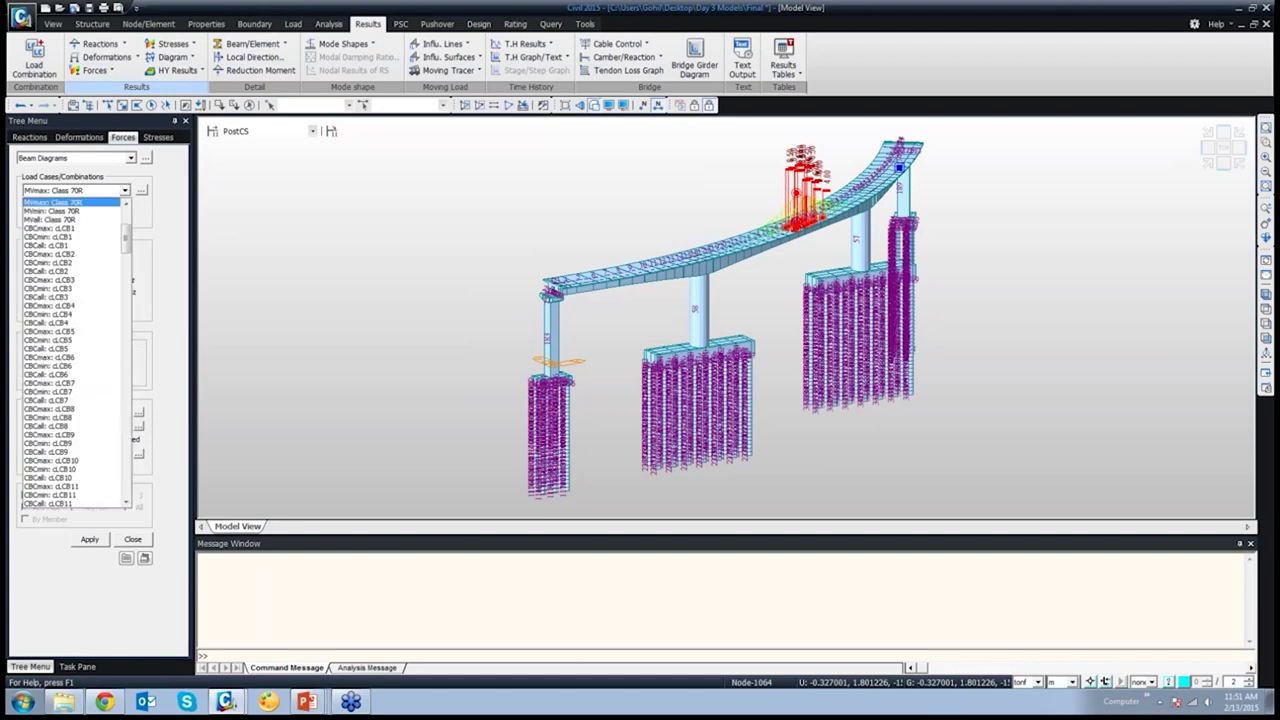
left_click_drag(125, 238, 125, 470)
scroll(70, 420, "down", 4)
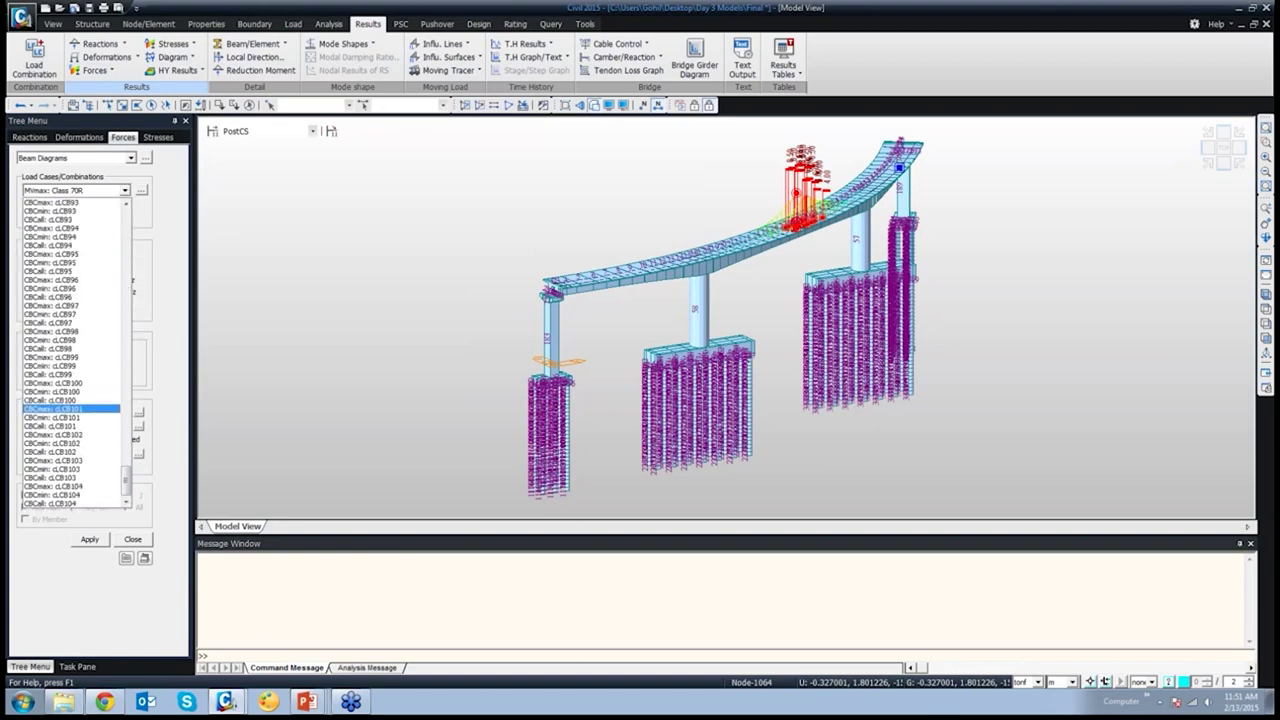
left_click(70, 408)
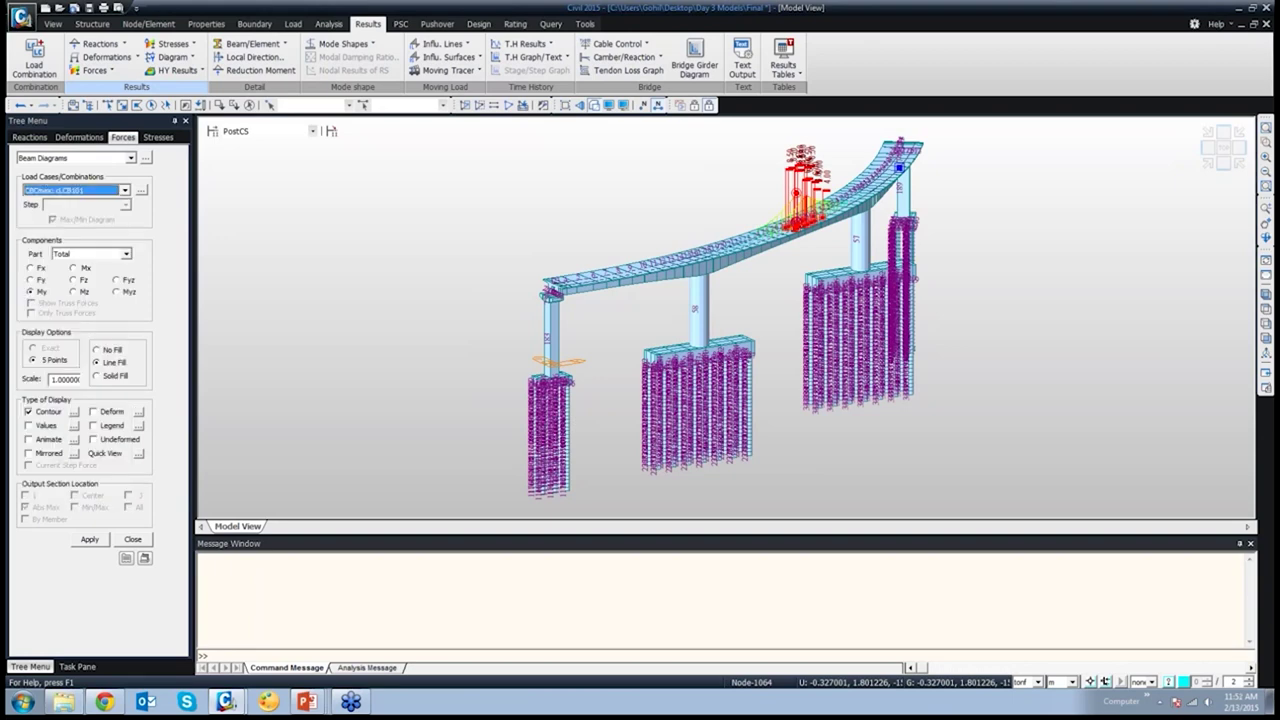
left_click(658, 104)
left_click(89, 539)
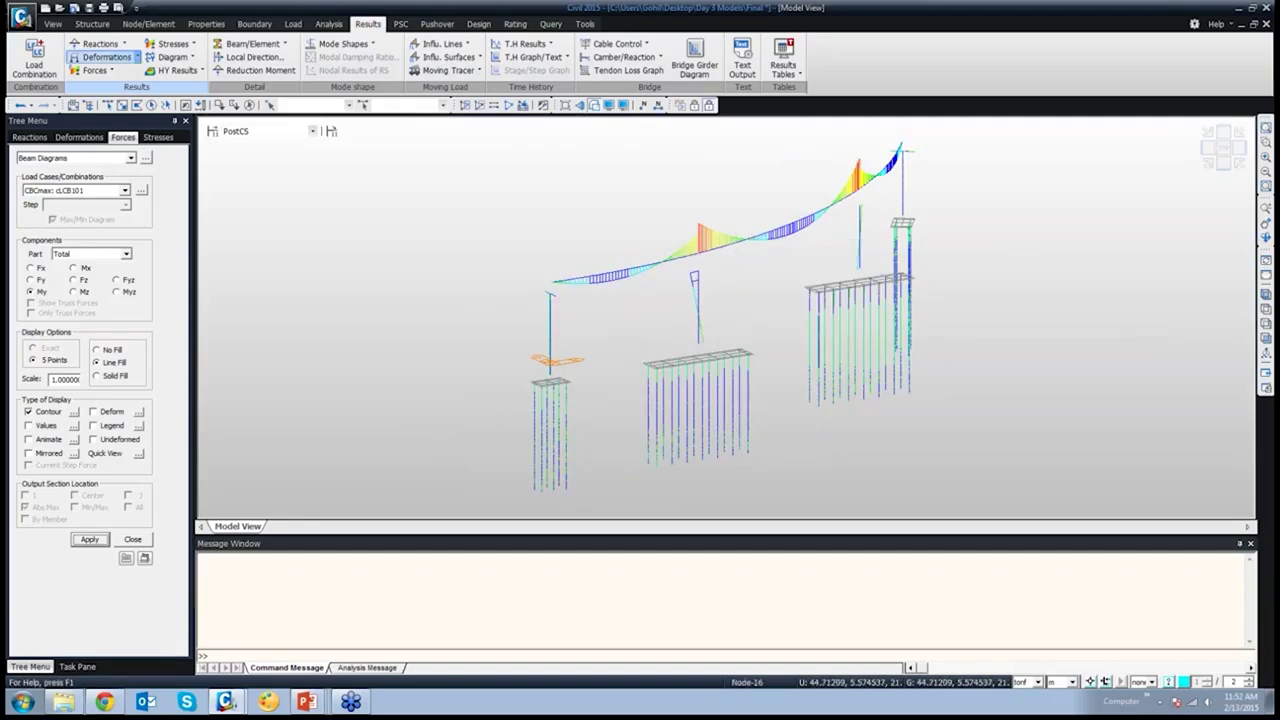
Display the DXYZ deformed shape for combination CBCmax: cLCB101 with the legend shown
left_click(105, 57)
left_click(105, 72)
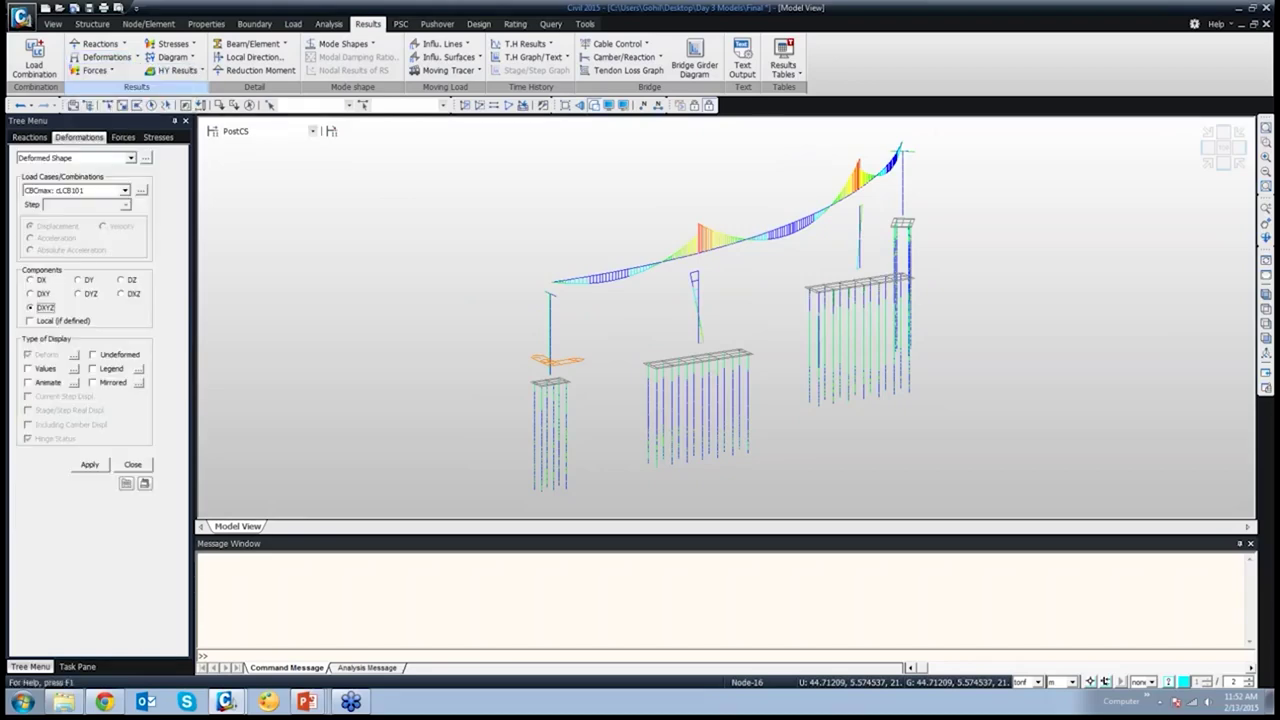
left_click(28, 368)
left_click(28, 368)
left_click(93, 368)
left_click(89, 464)
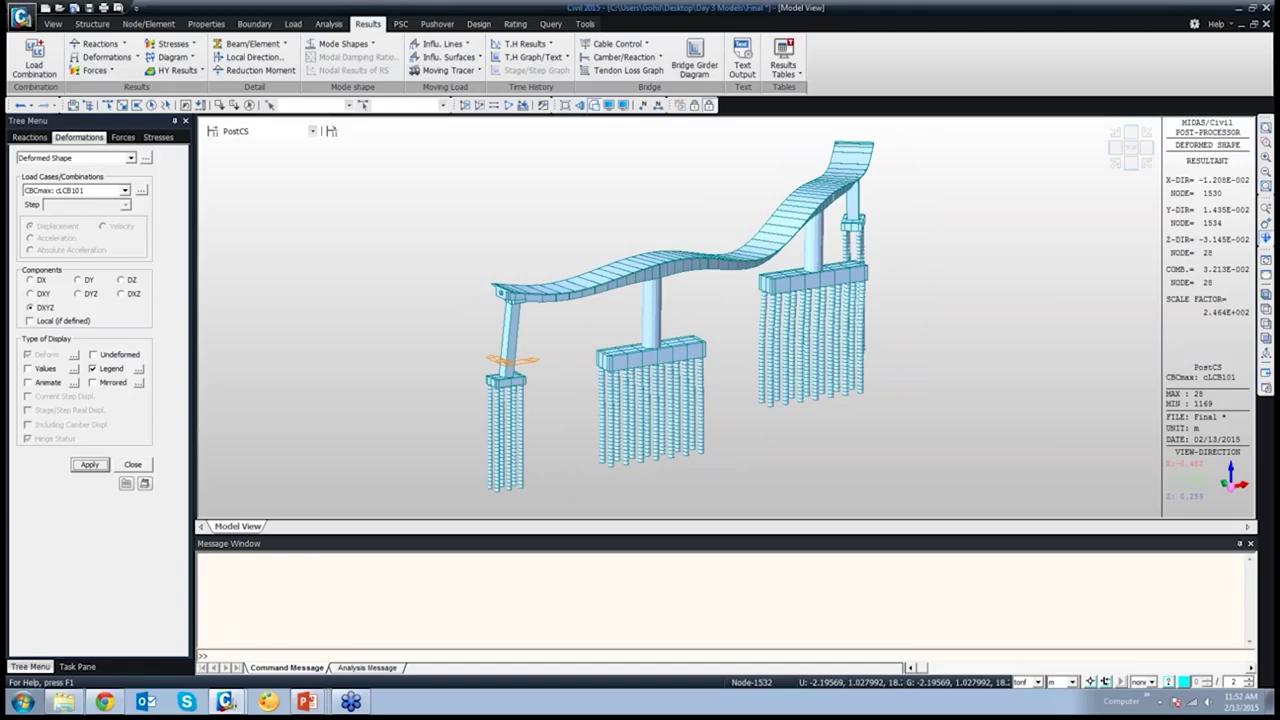
Show the deformed shape at real displacement, with auto-scaling off and a deformation scale factor of 1
left_click(73, 354)
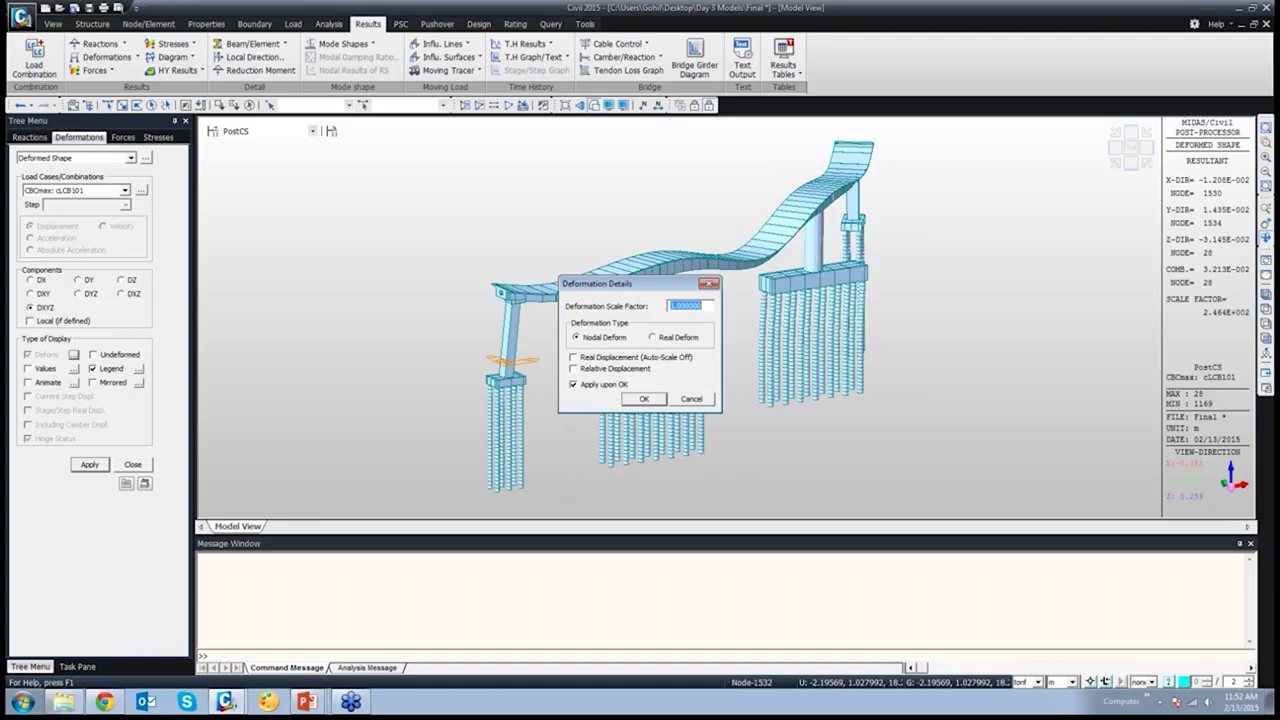
left_click(688, 306)
key("Return")
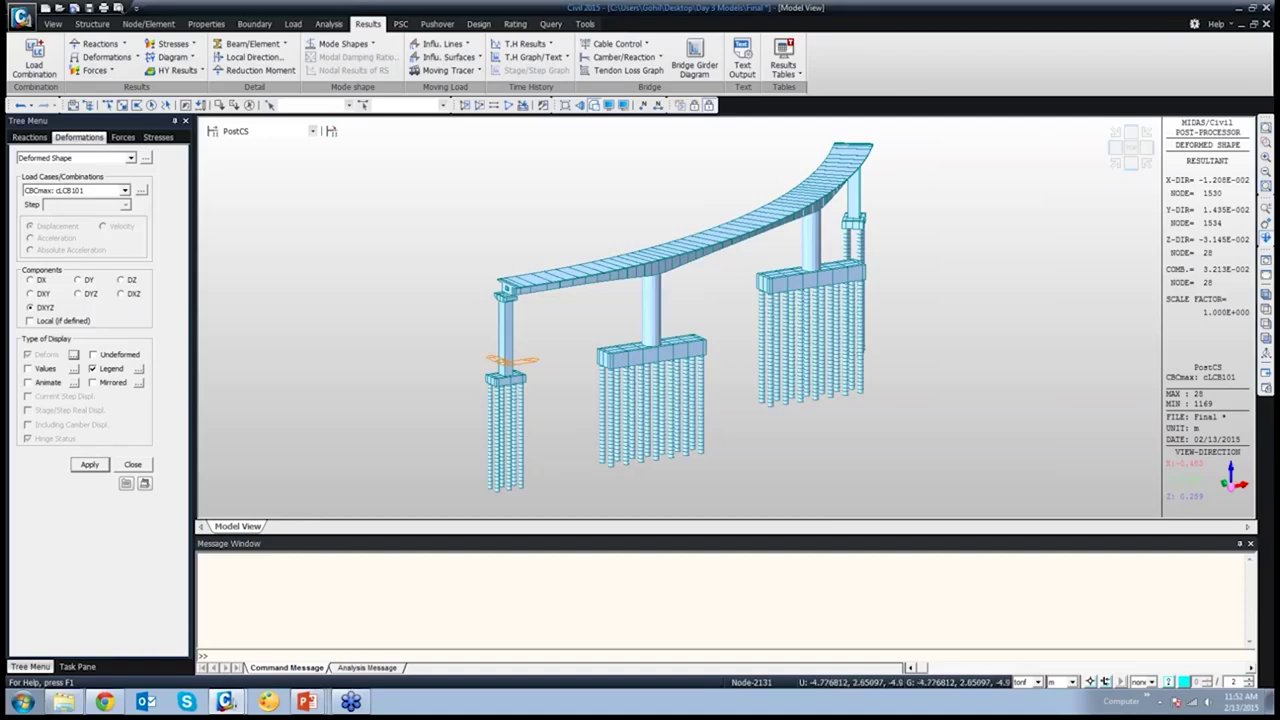
Show displacement values on the deformed shape, using the Nodal Deform type with real displacement (Auto-Scale Off) disabled
left_click(73, 368)
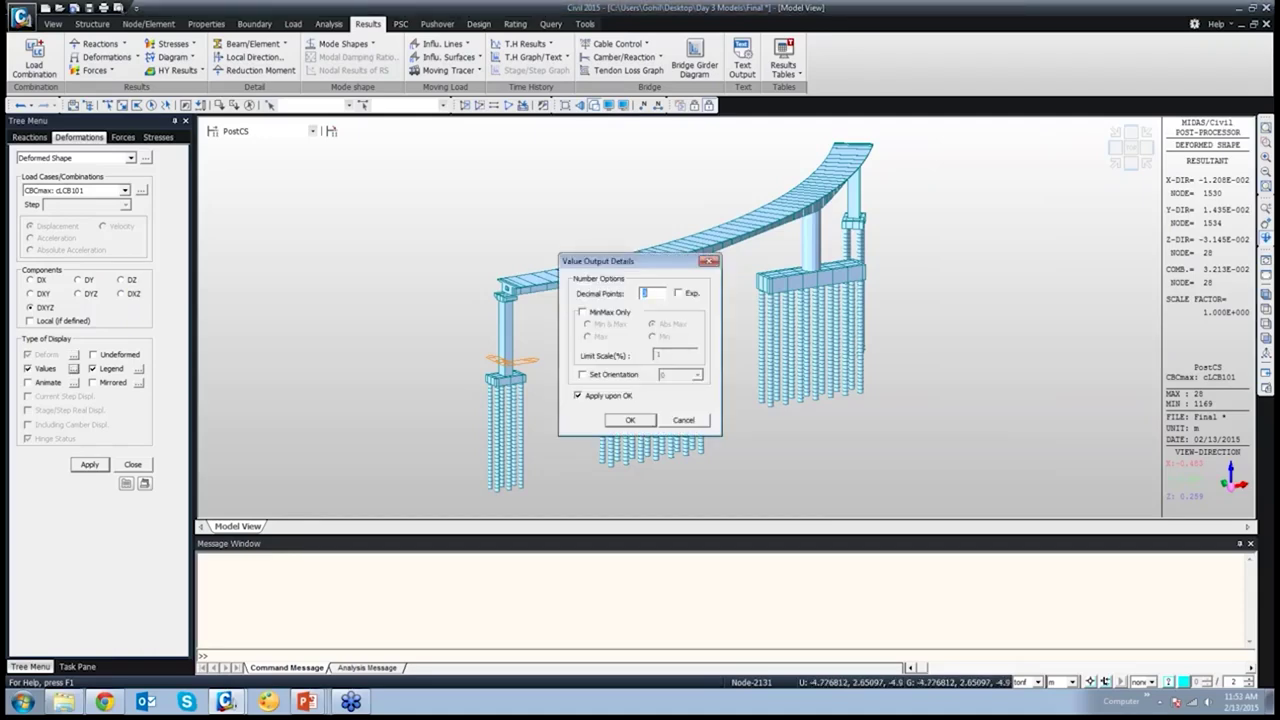
key("Return")
left_click(73, 354)
left_click(576, 337)
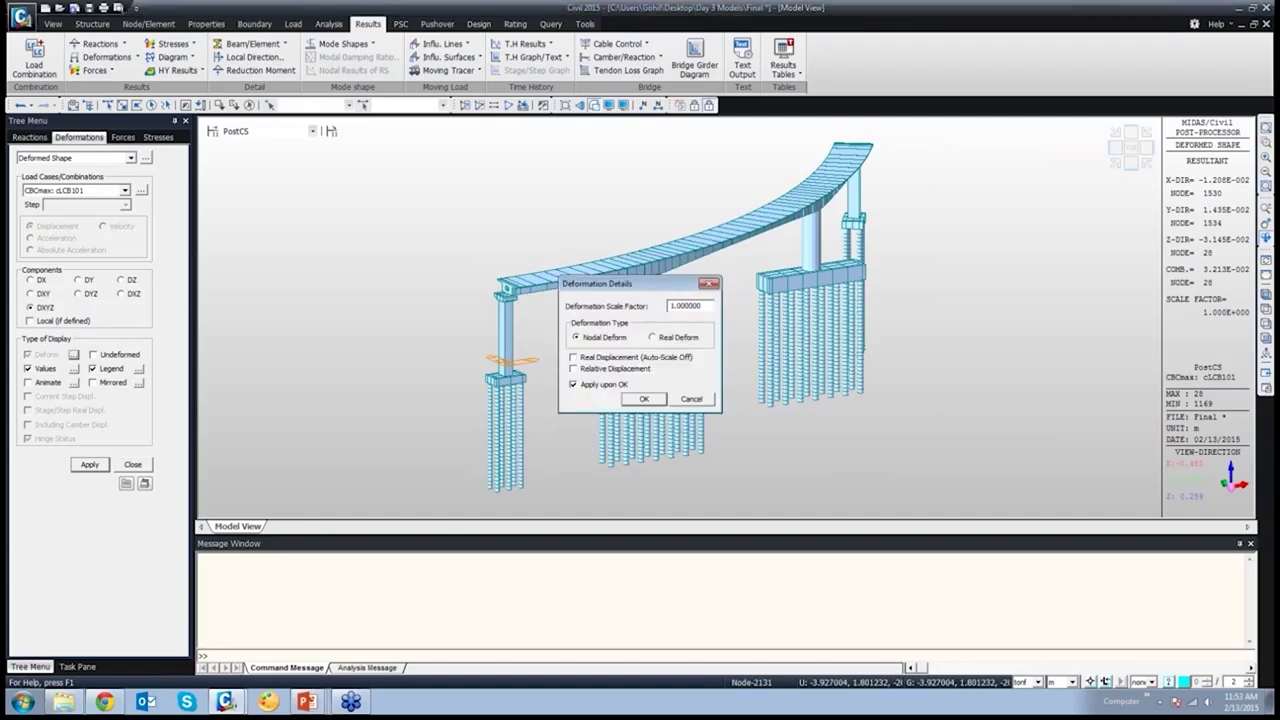
key("Return")
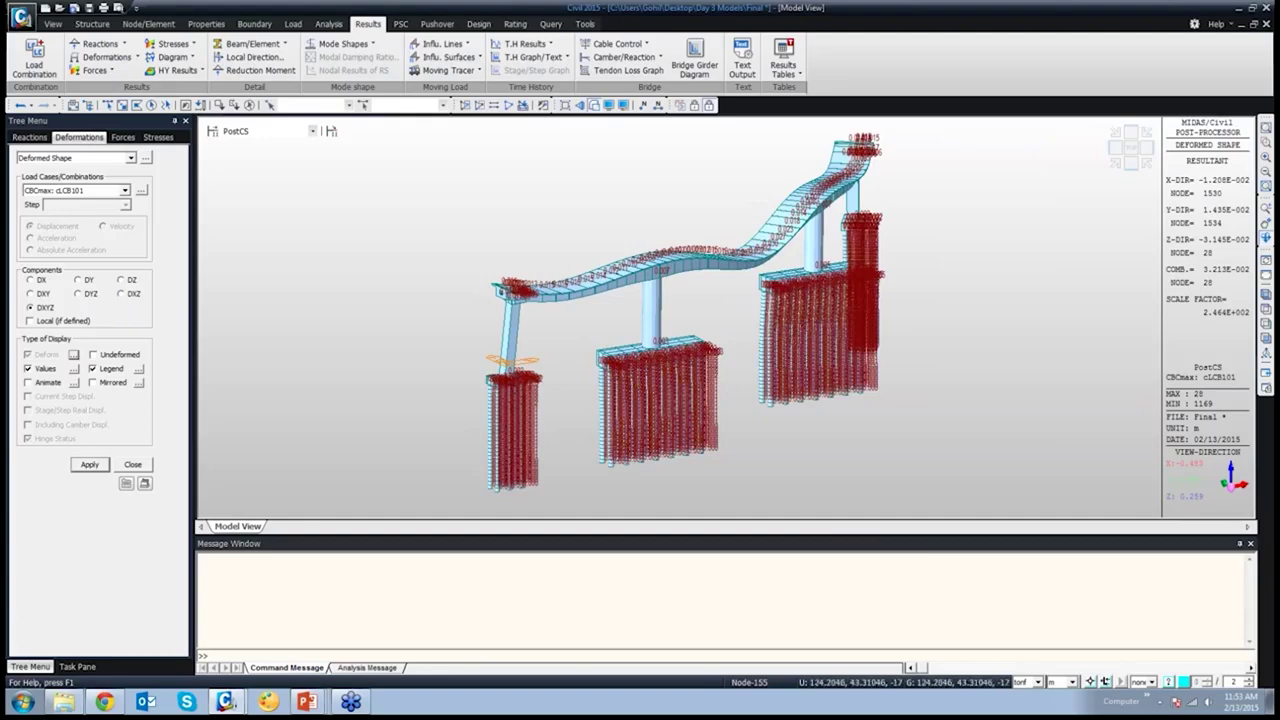
Set the length unit to mm and inspect the displacement values along the sagging part of the deck
left_click(1071, 682)
left_click(1058, 635)
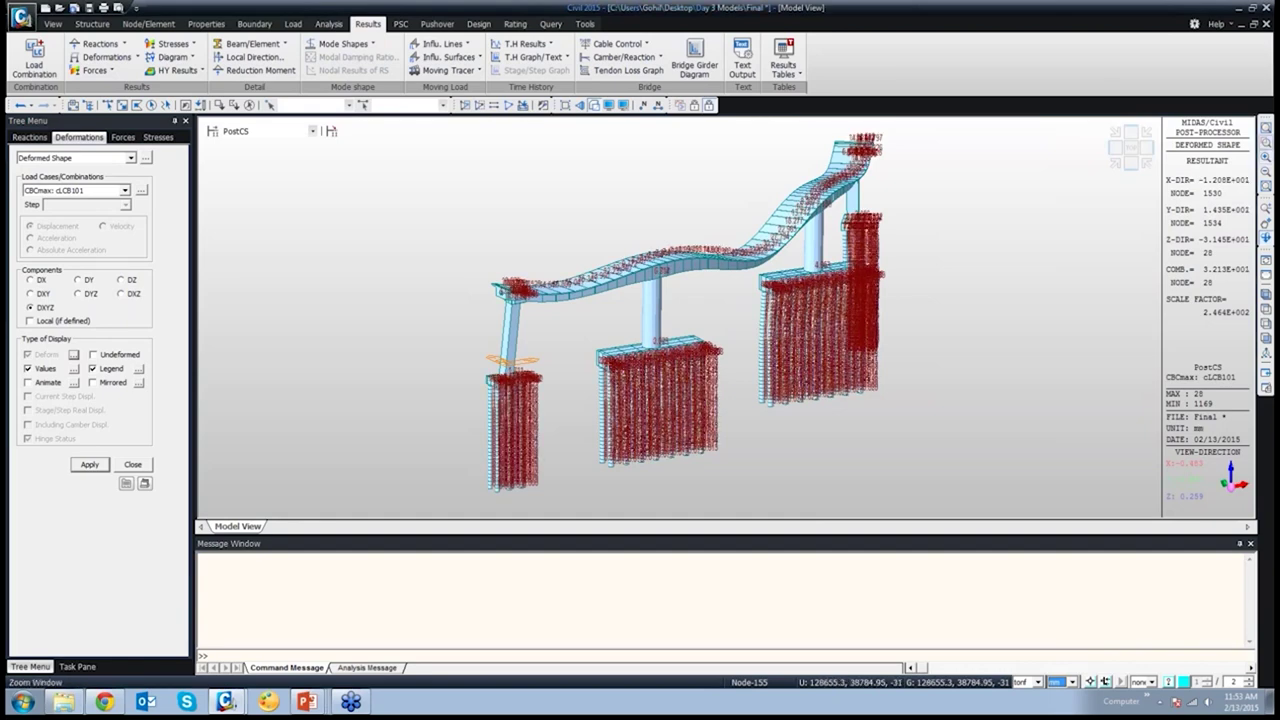
scroll(760, 240, "up", 8)
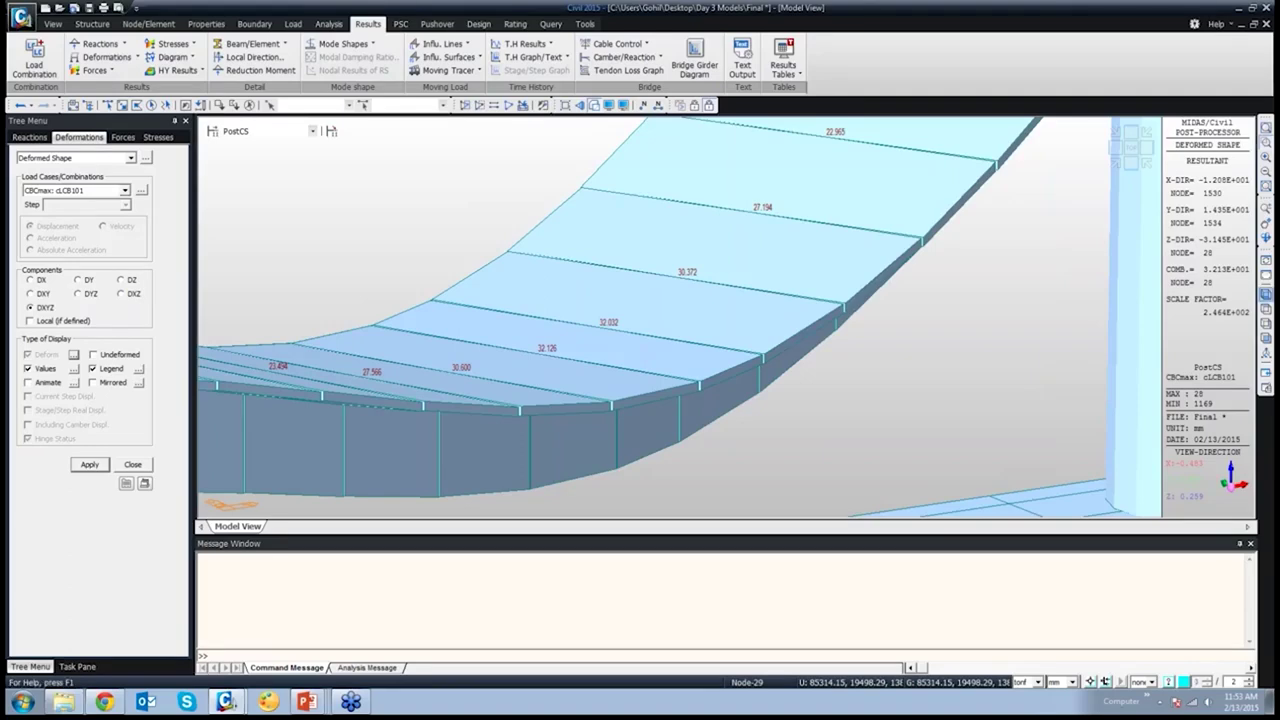
left_click(1265, 128)
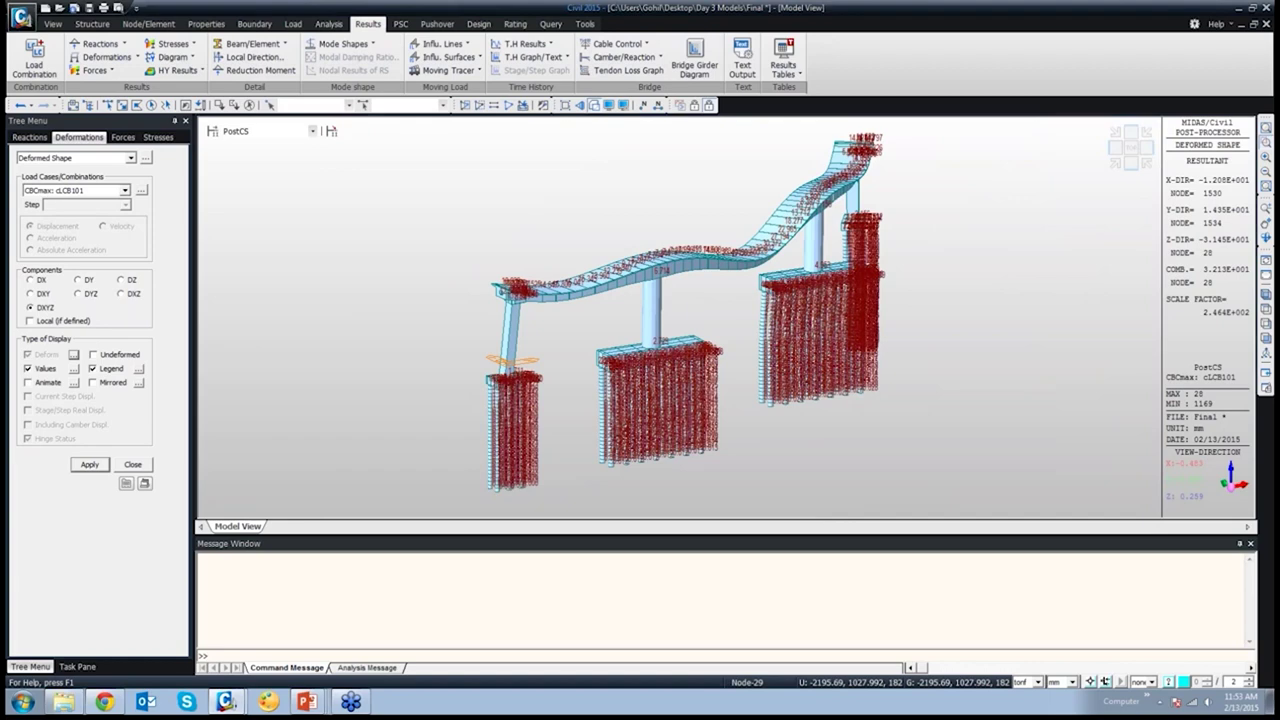
Switch to the PowerPoint slide show of BCBA-Day 3.pptx and advance to the Beam Detail Analysis slide
mouse_move(307, 702)
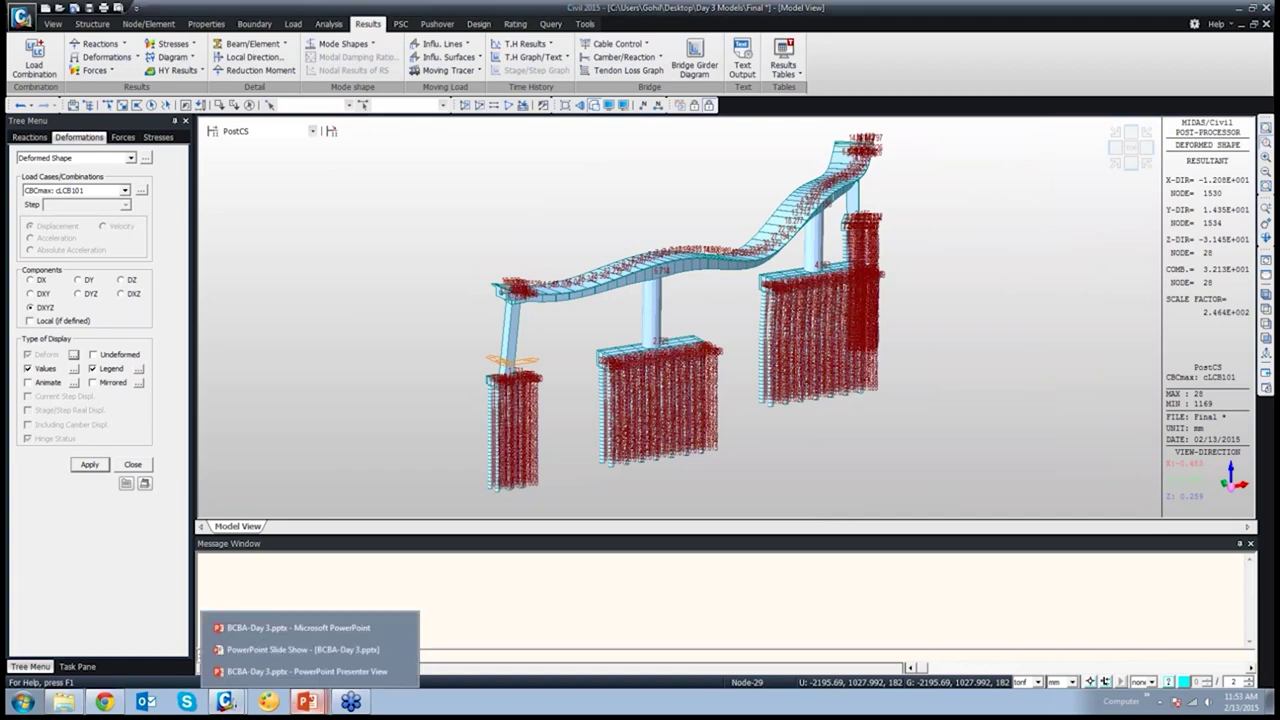
left_click(290, 650)
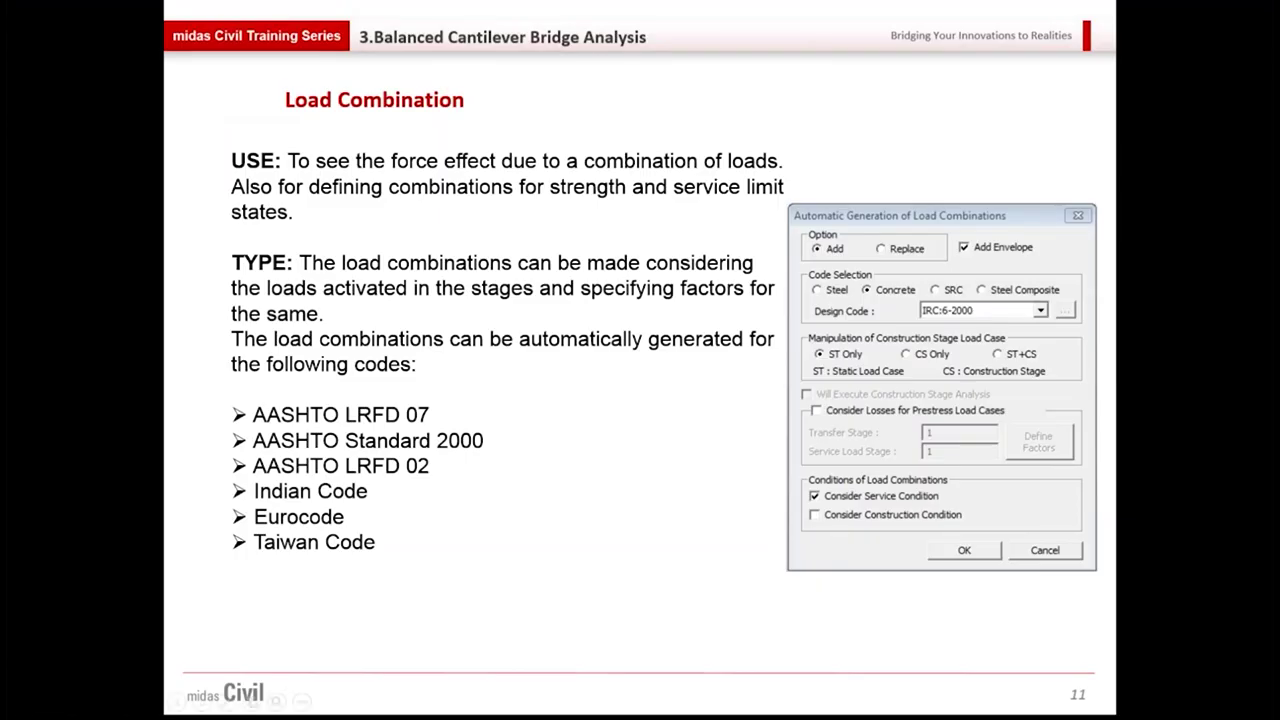
key("Right")
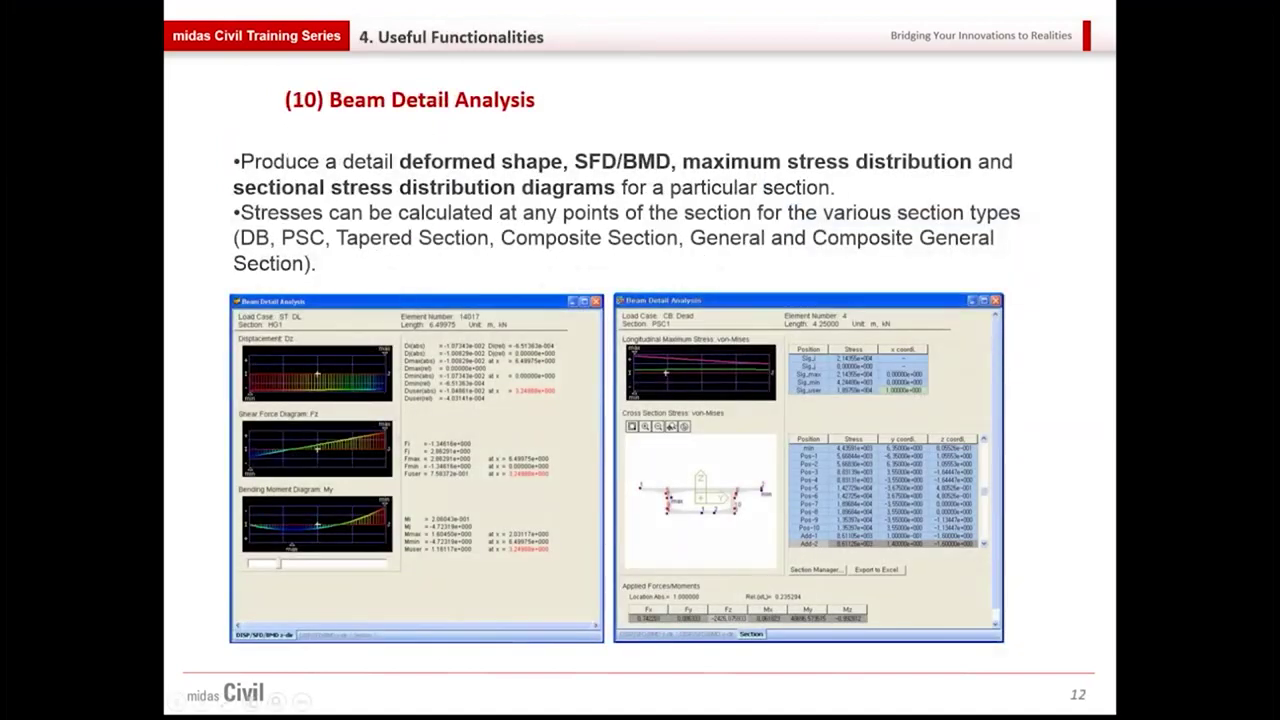